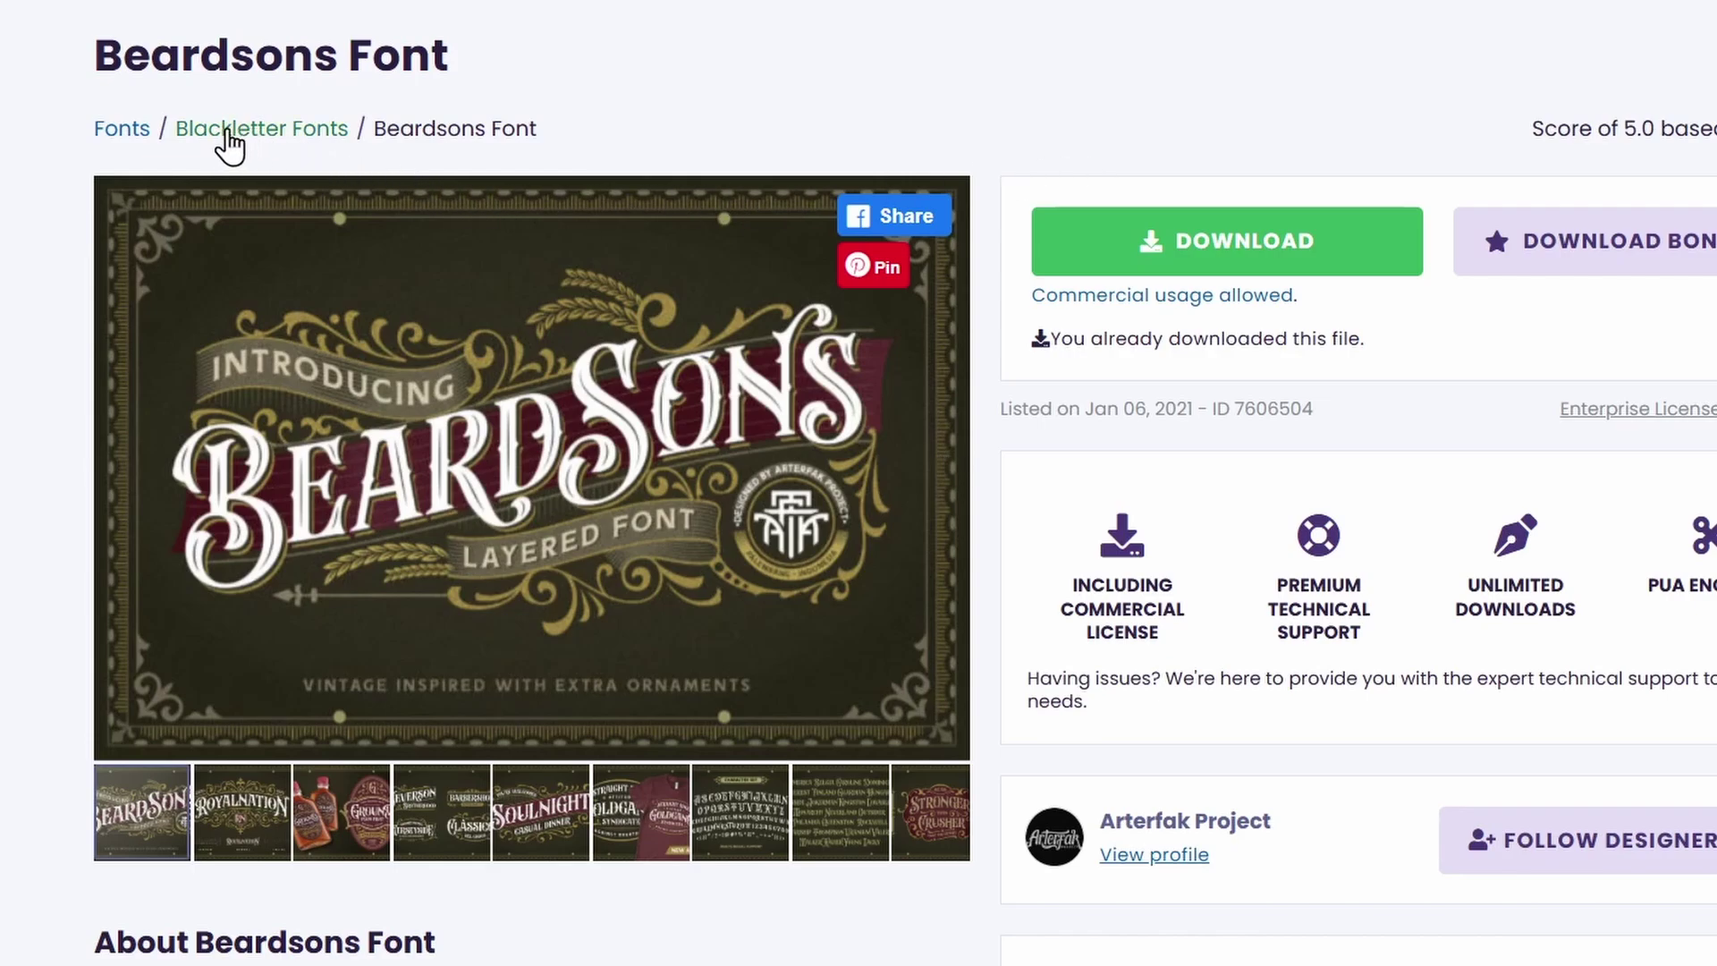
# Browse the Blackletter Fonts category on Creative Fabrica, scrolling through the font grid.
pyautogui.click(234, 129)
pyautogui.scroll(-5, 859, 483)
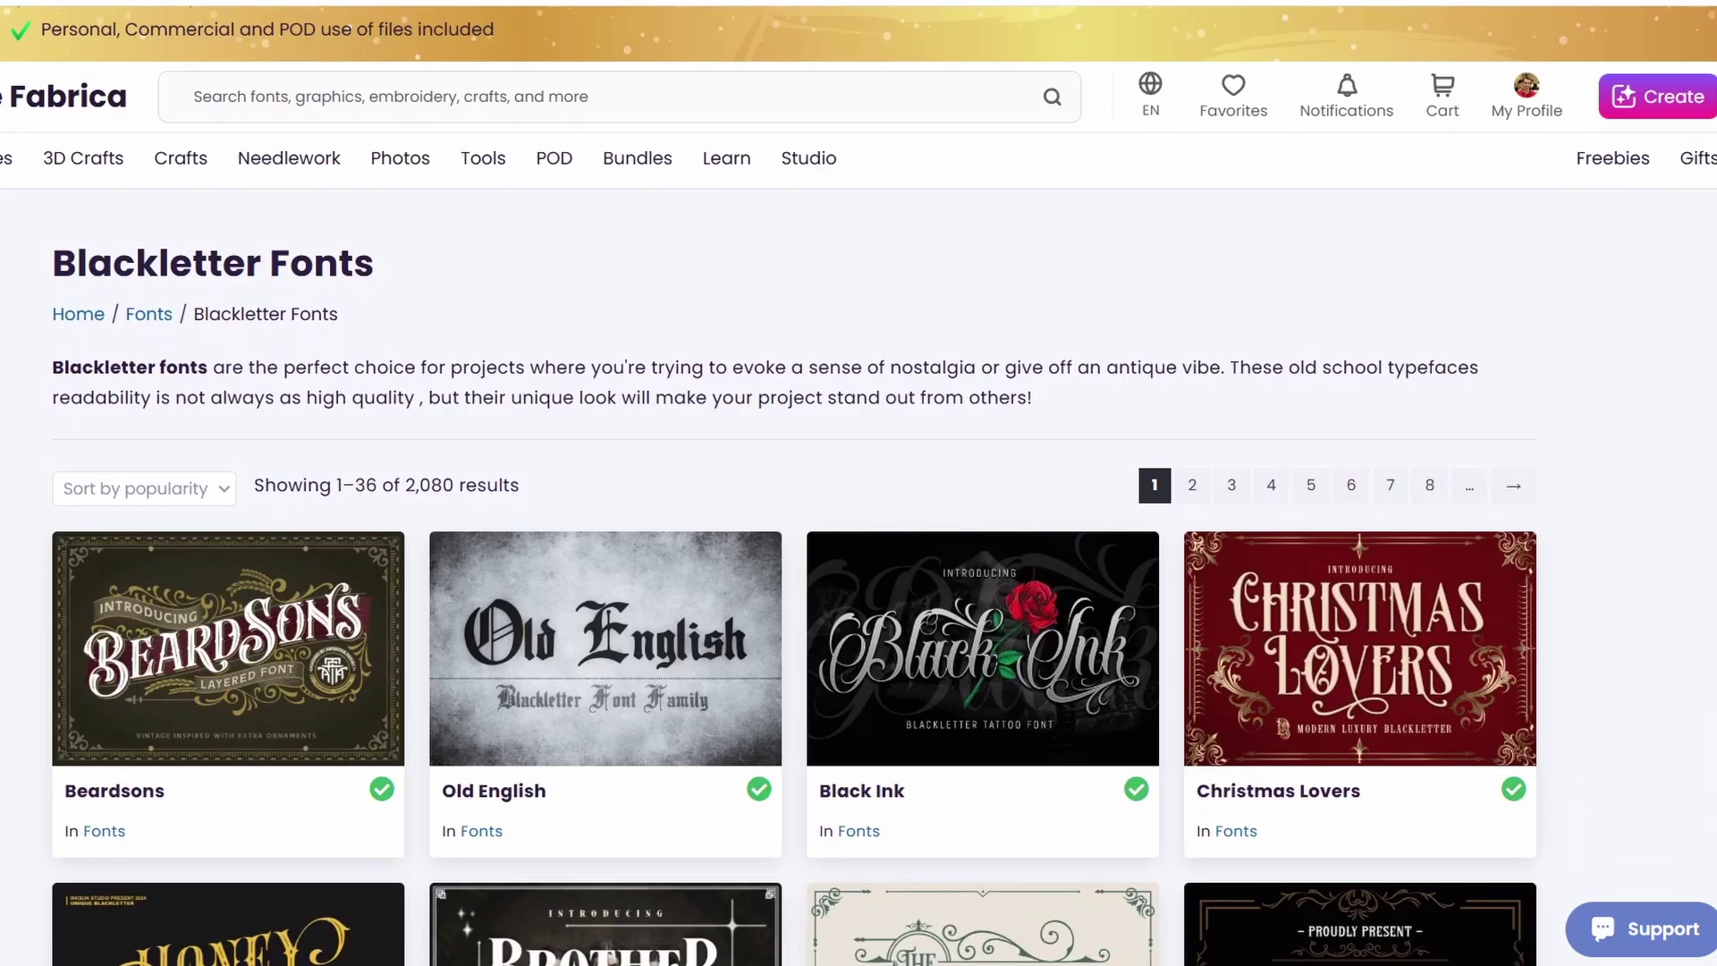
pyautogui.scroll(-8, 858, 483)
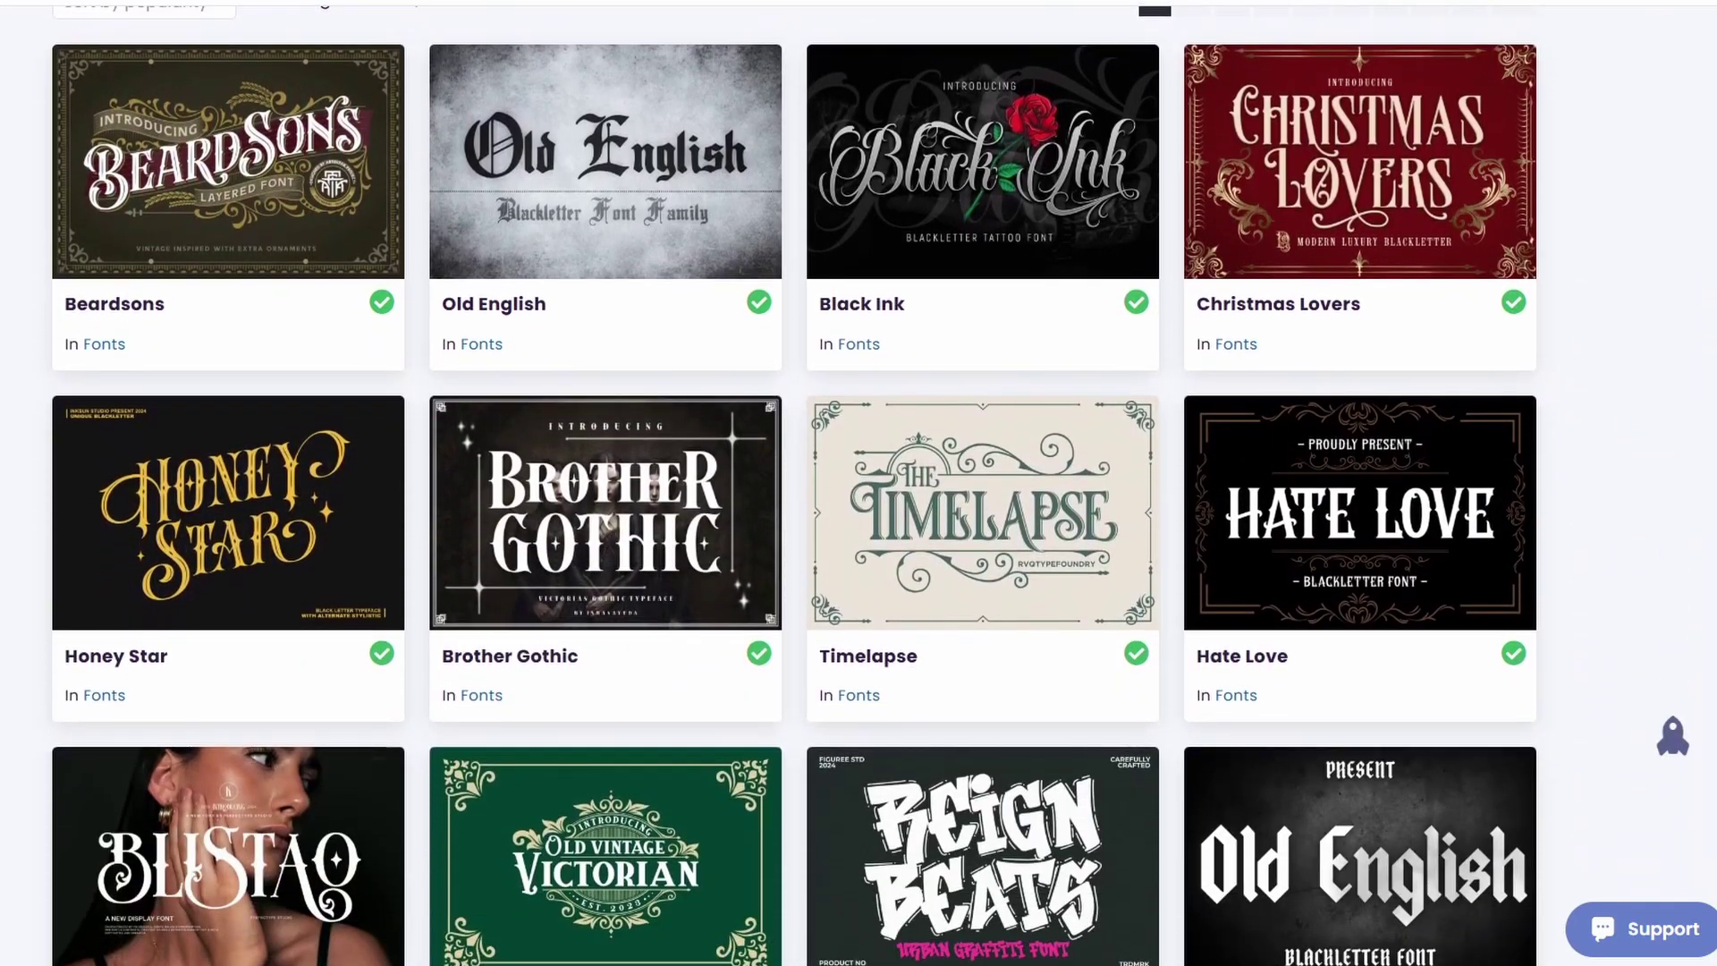
pyautogui.scroll(-2, 859, 483)
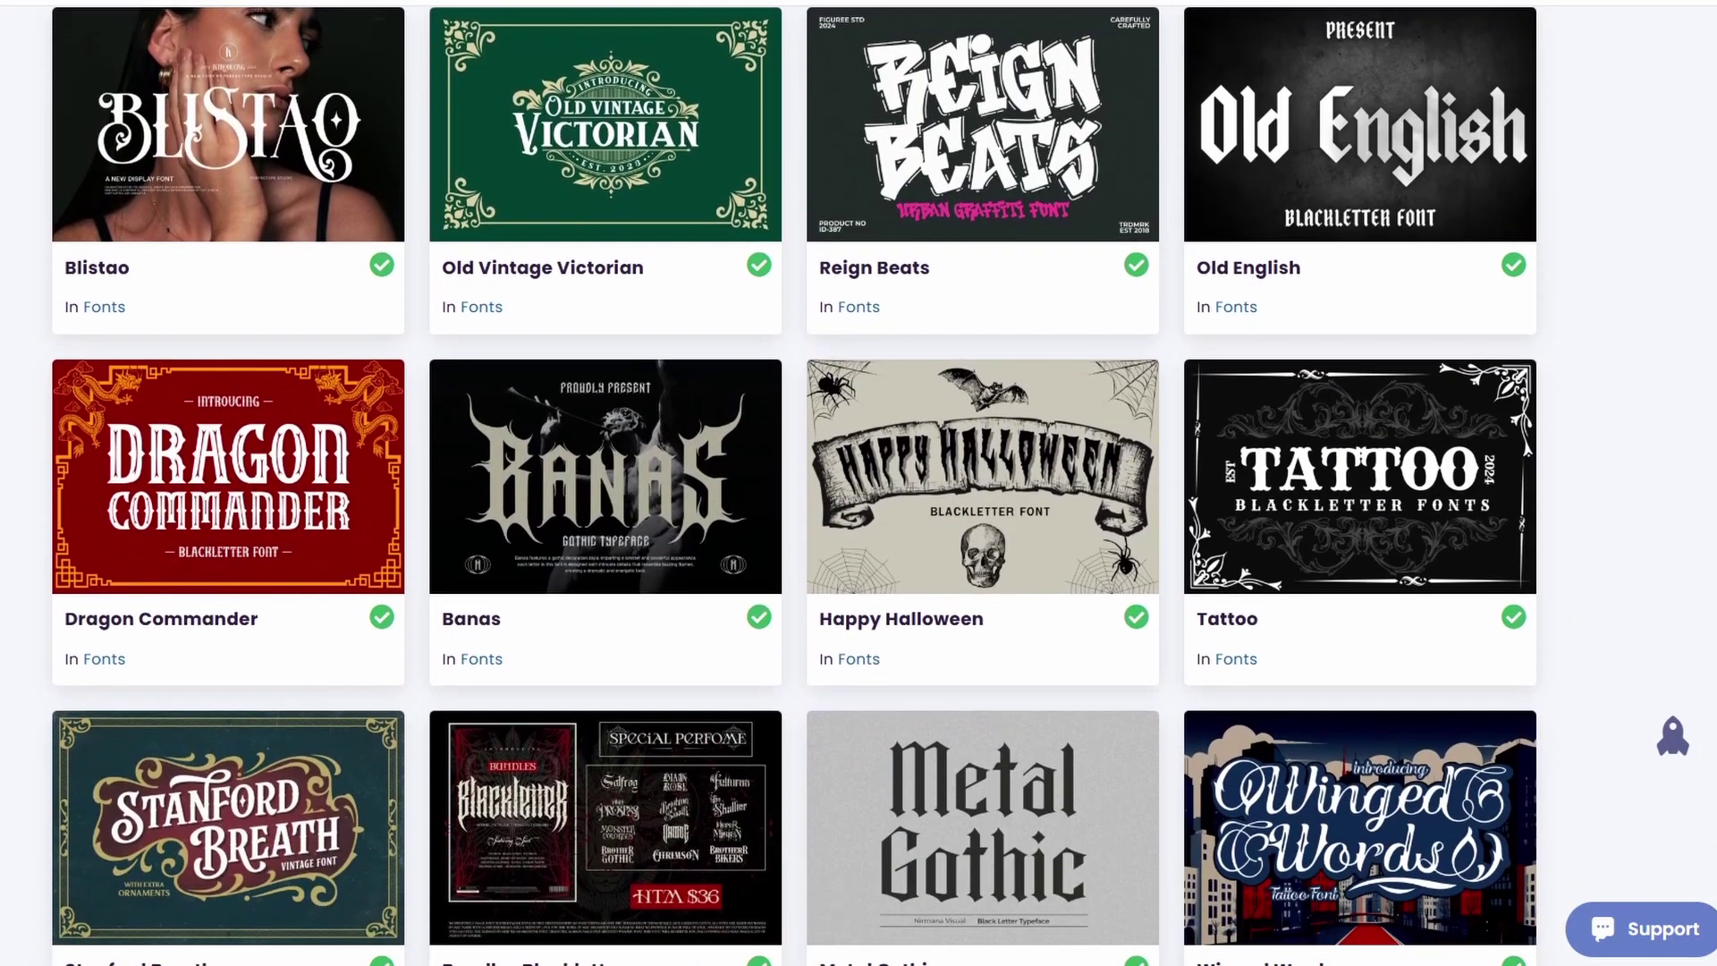
pyautogui.scroll(-1, 859, 483)
pyautogui.scroll(-4, 859, 483)
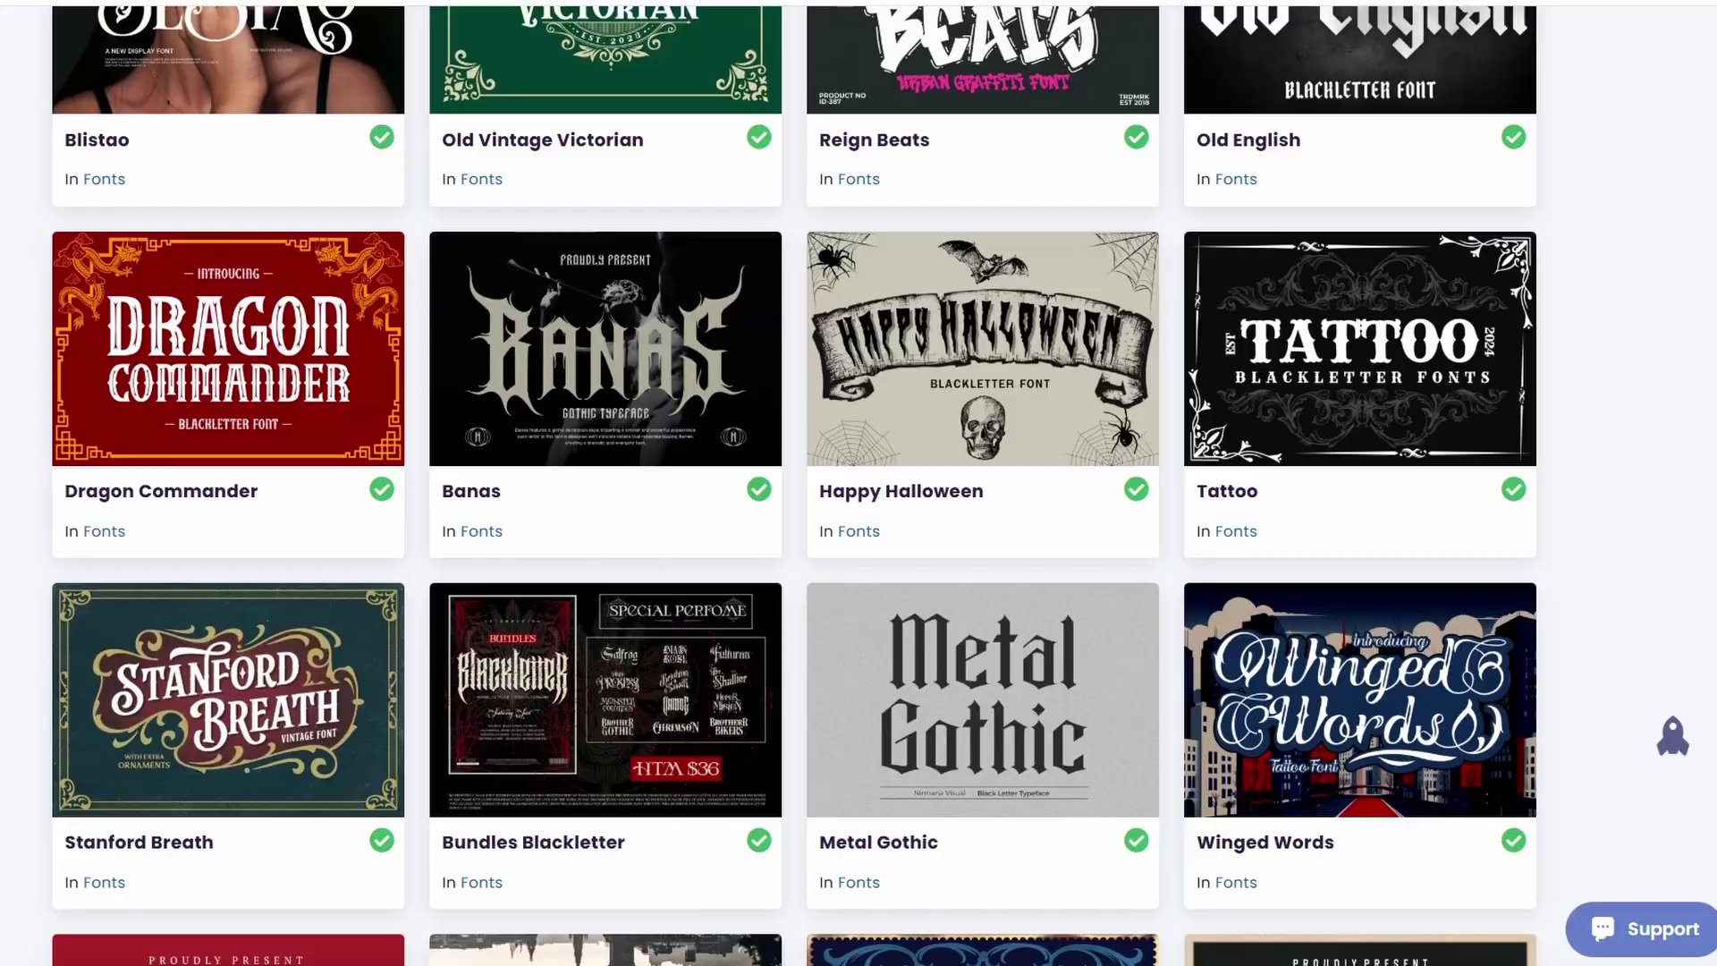
pyautogui.scroll(-1, 1349, 280)
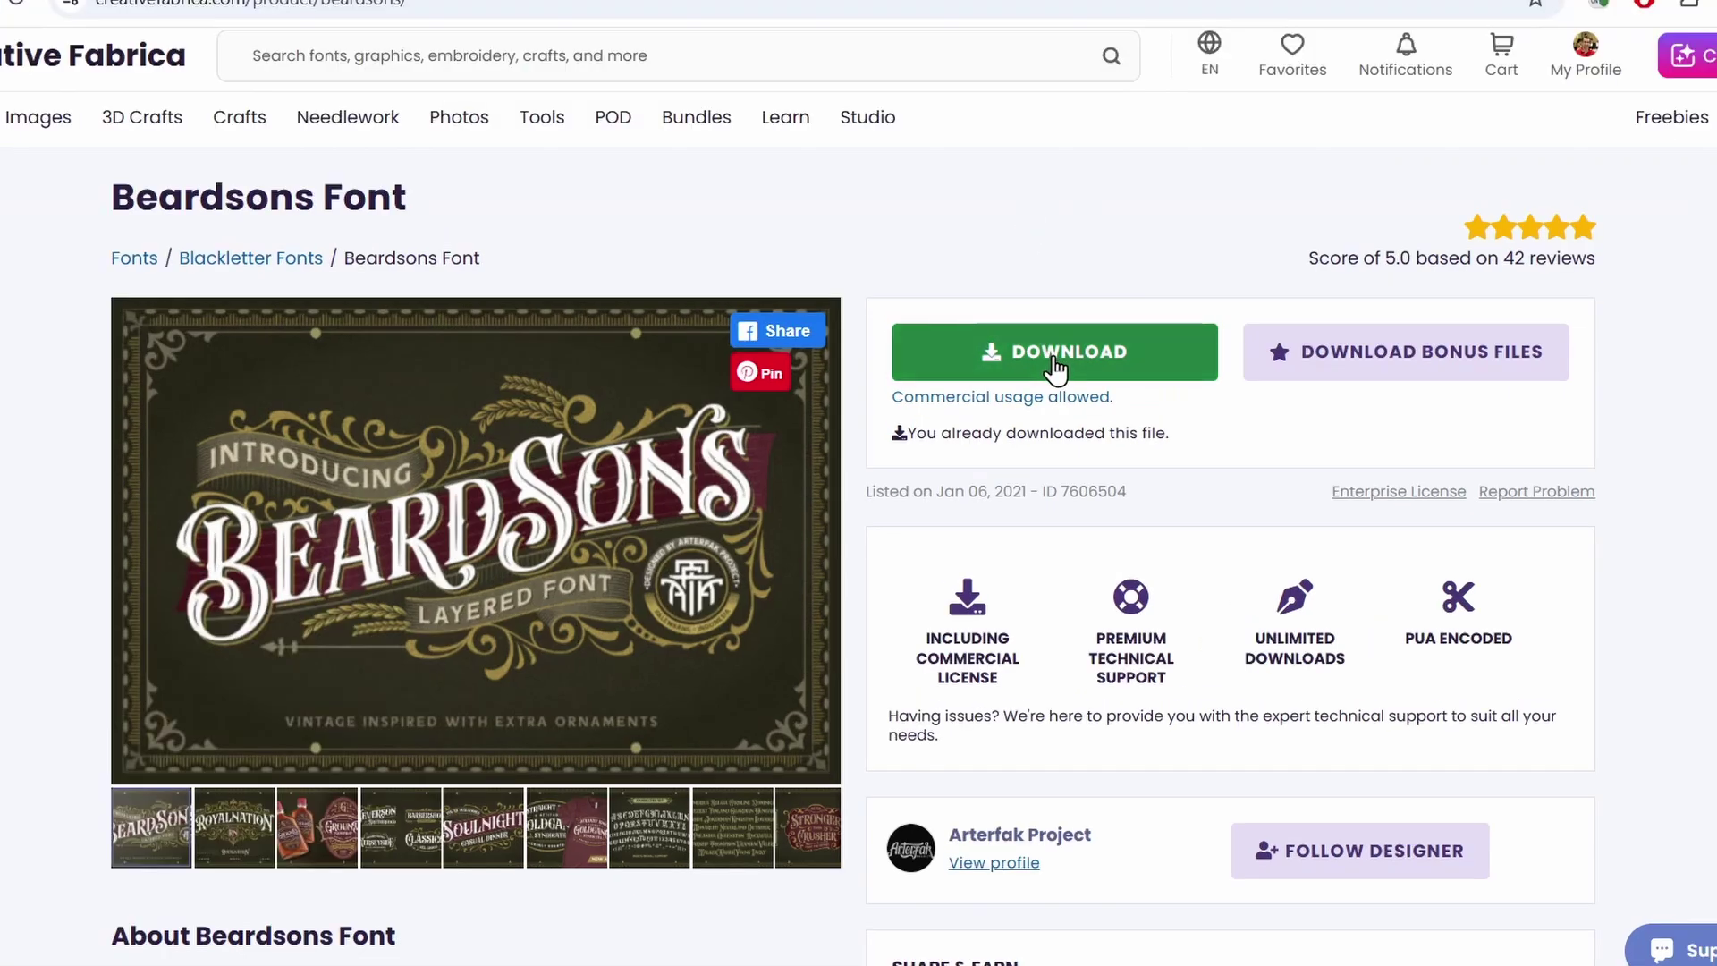
# Download the Beardsons font zip into the Font folder and extract it.
pyautogui.click(1055, 358)
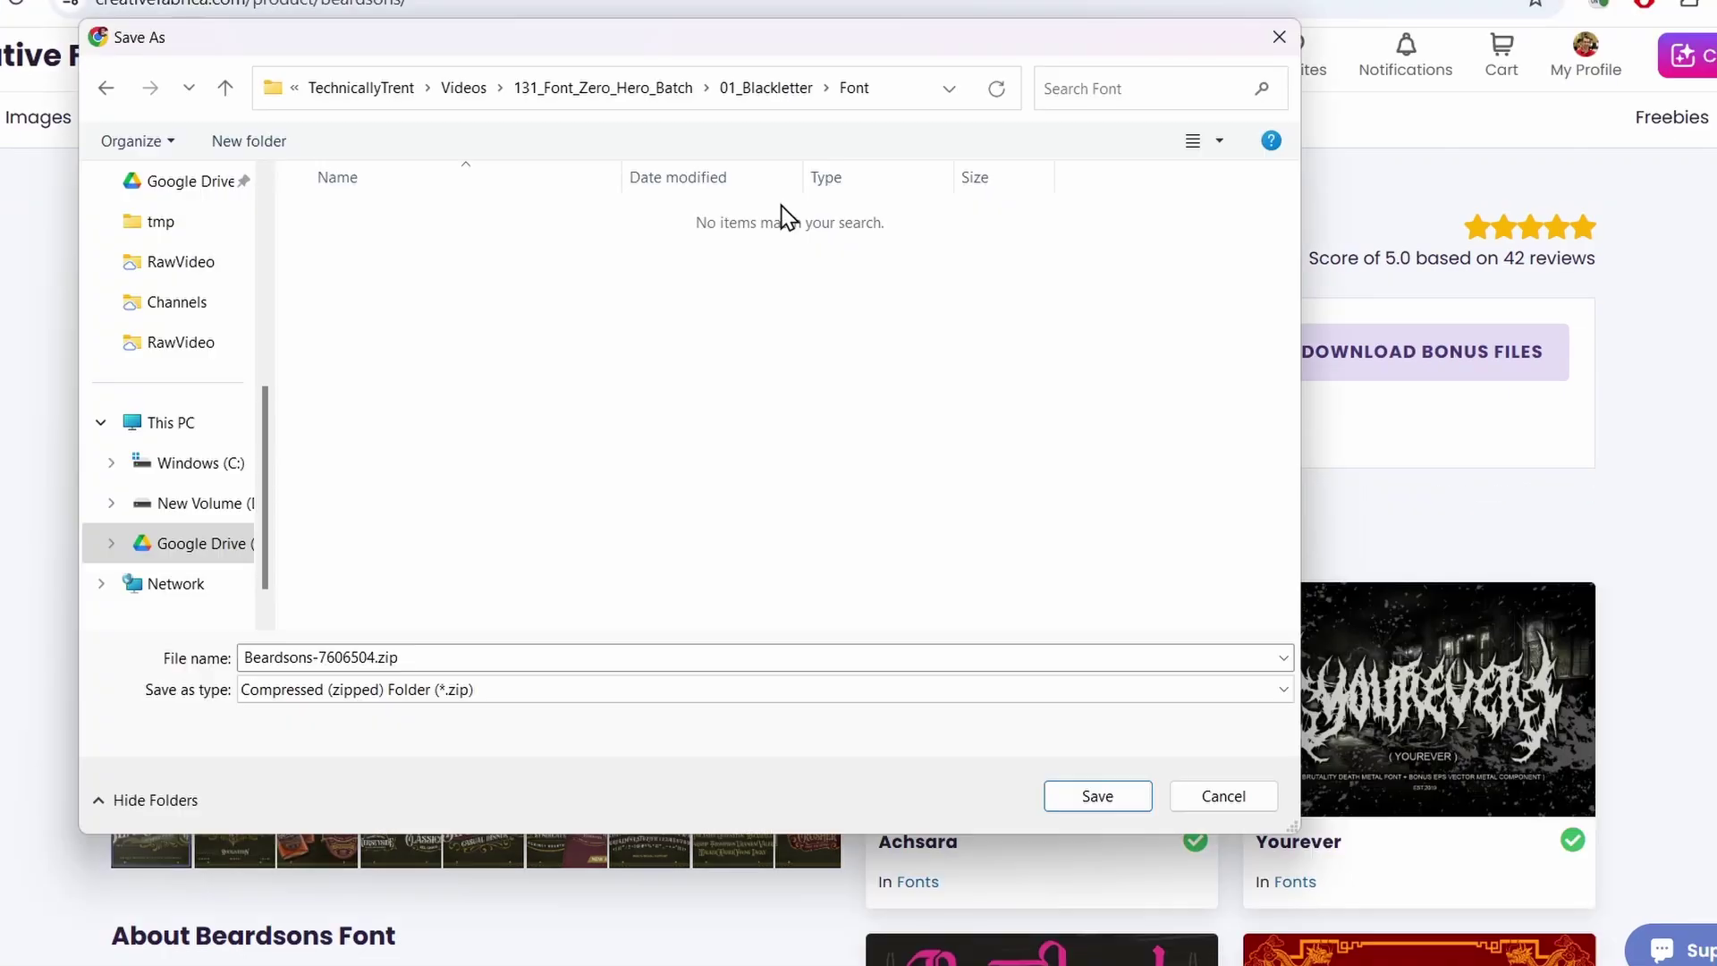
pyautogui.click(1097, 796)
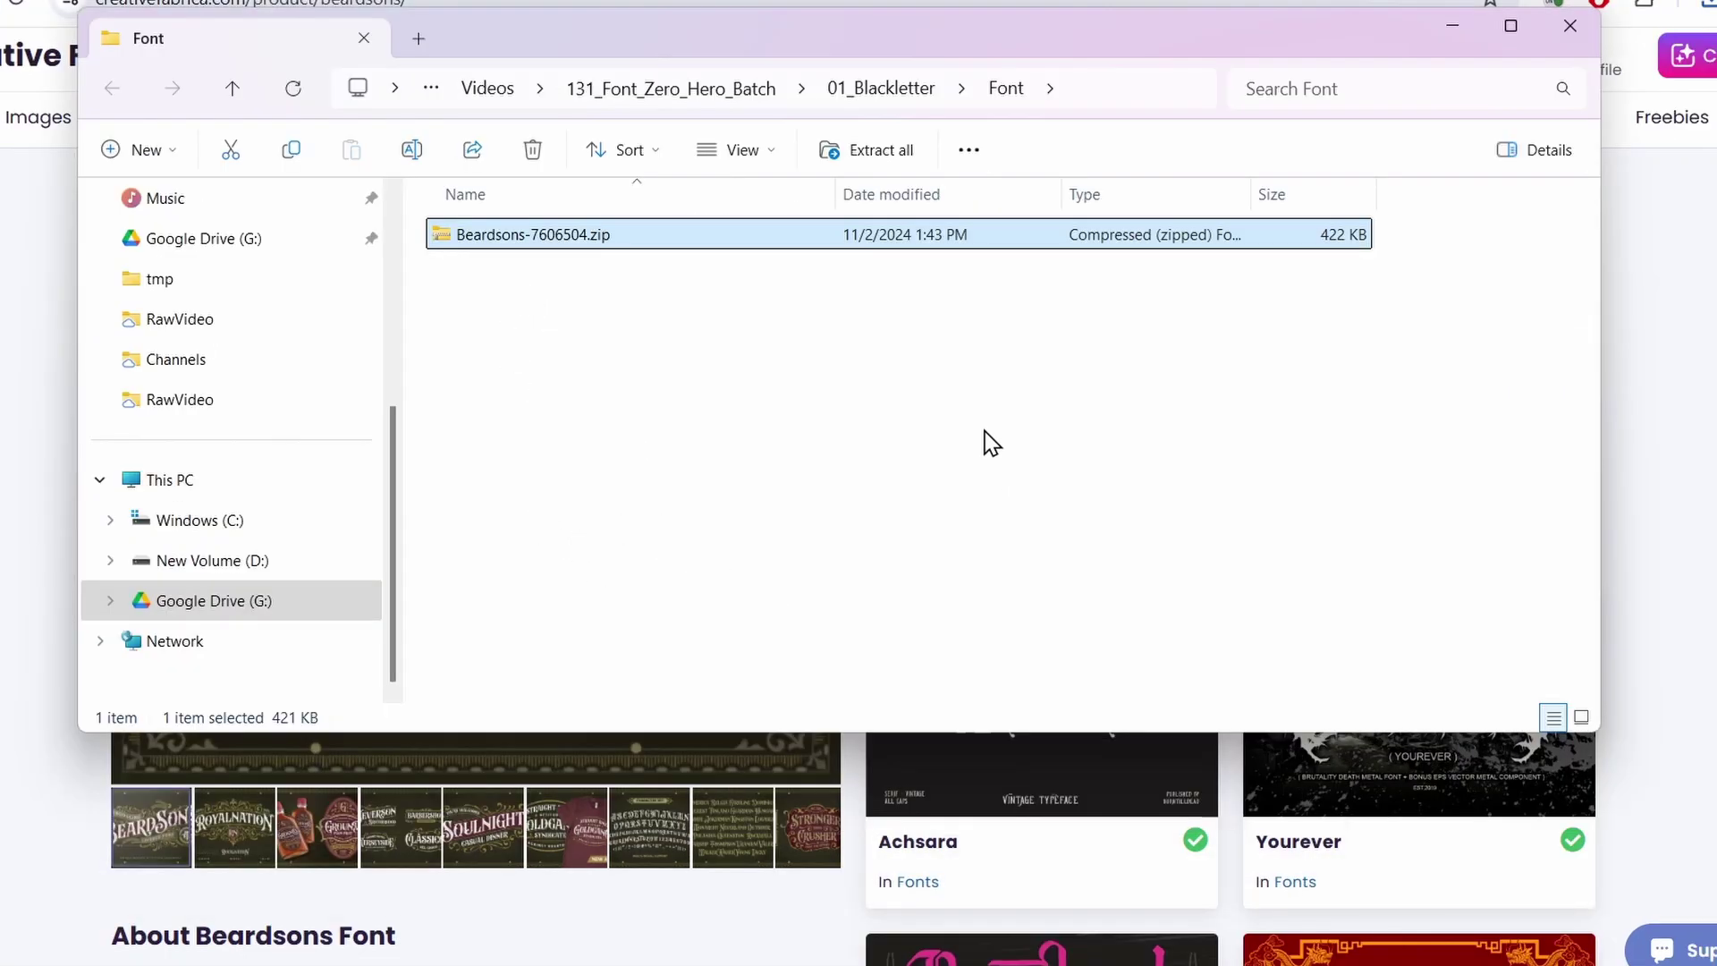
pyautogui.rightClick(531, 243)
pyautogui.click(678, 507)
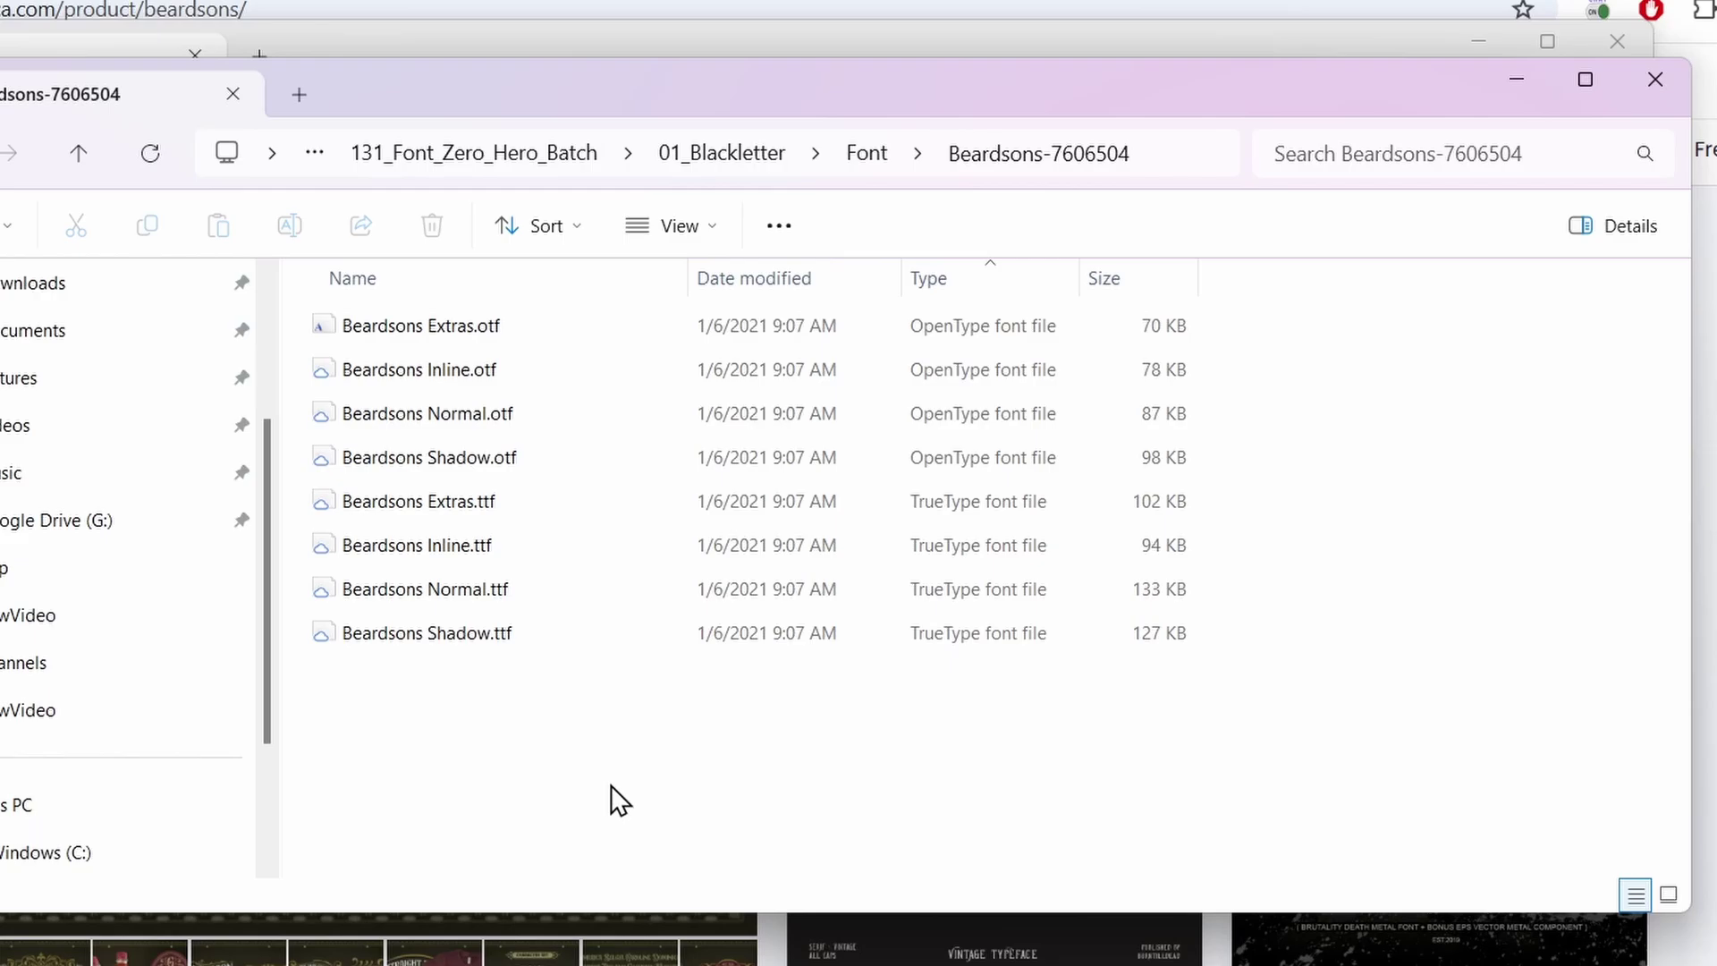
# Install the four Beardsons OpenType font files.
pyautogui.moveTo(612, 478); pyautogui.dragTo(546, 330)
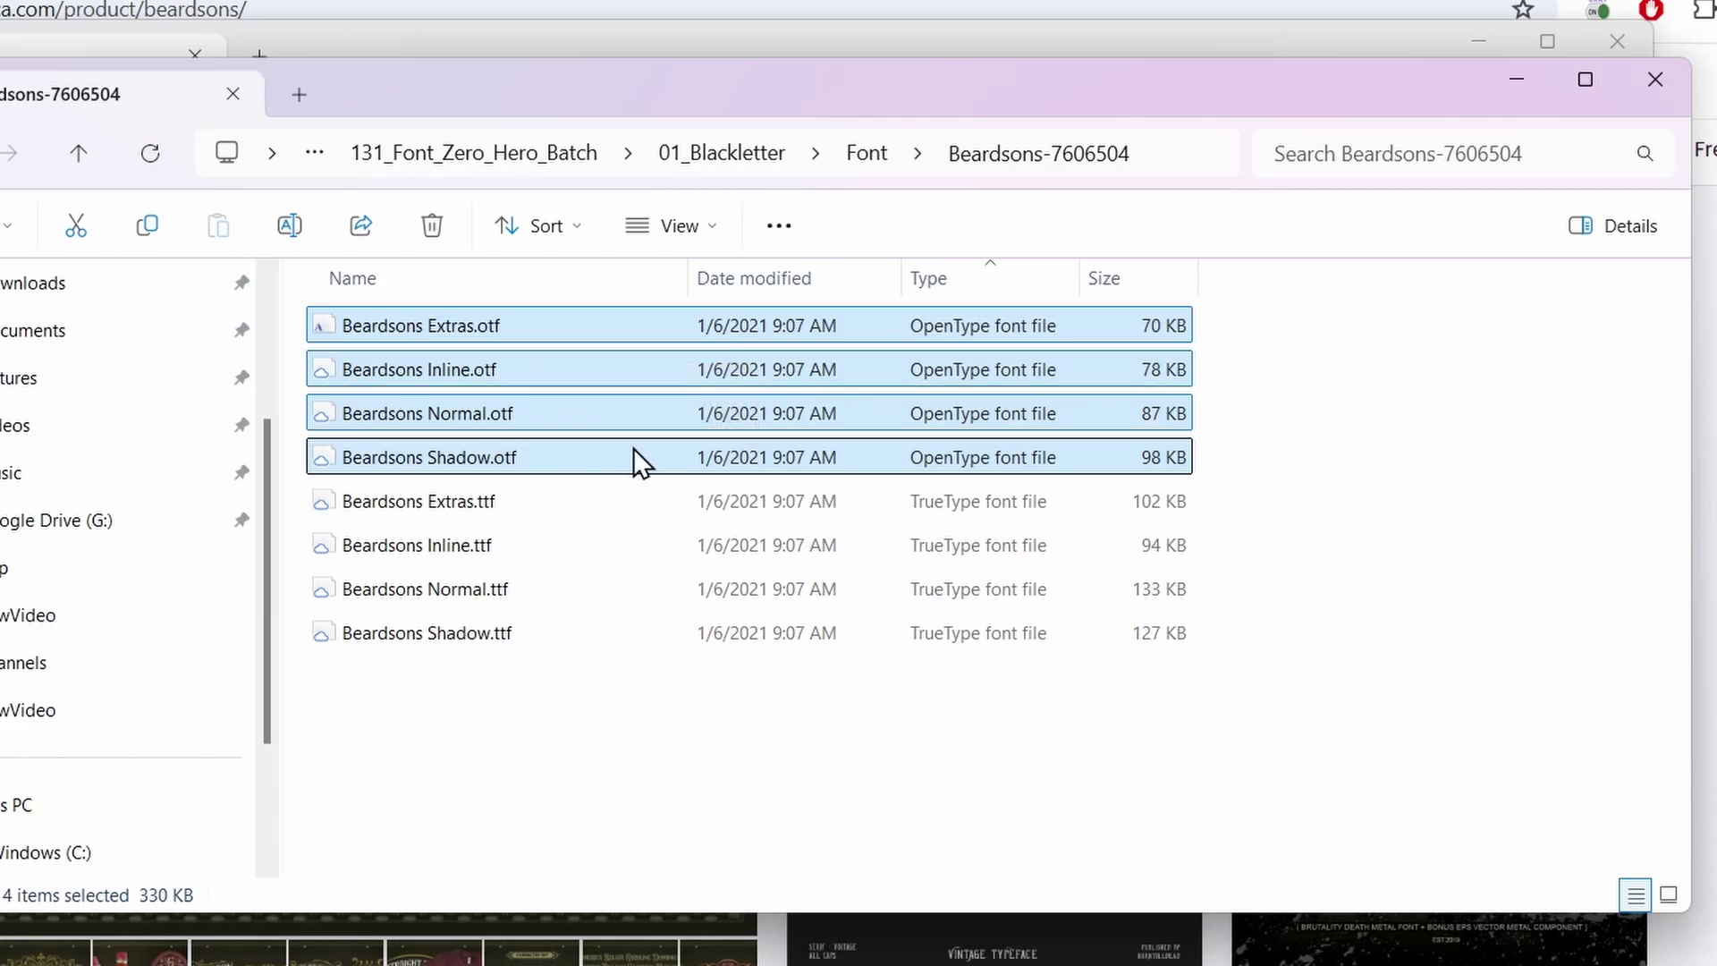
pyautogui.rightClick(560, 320)
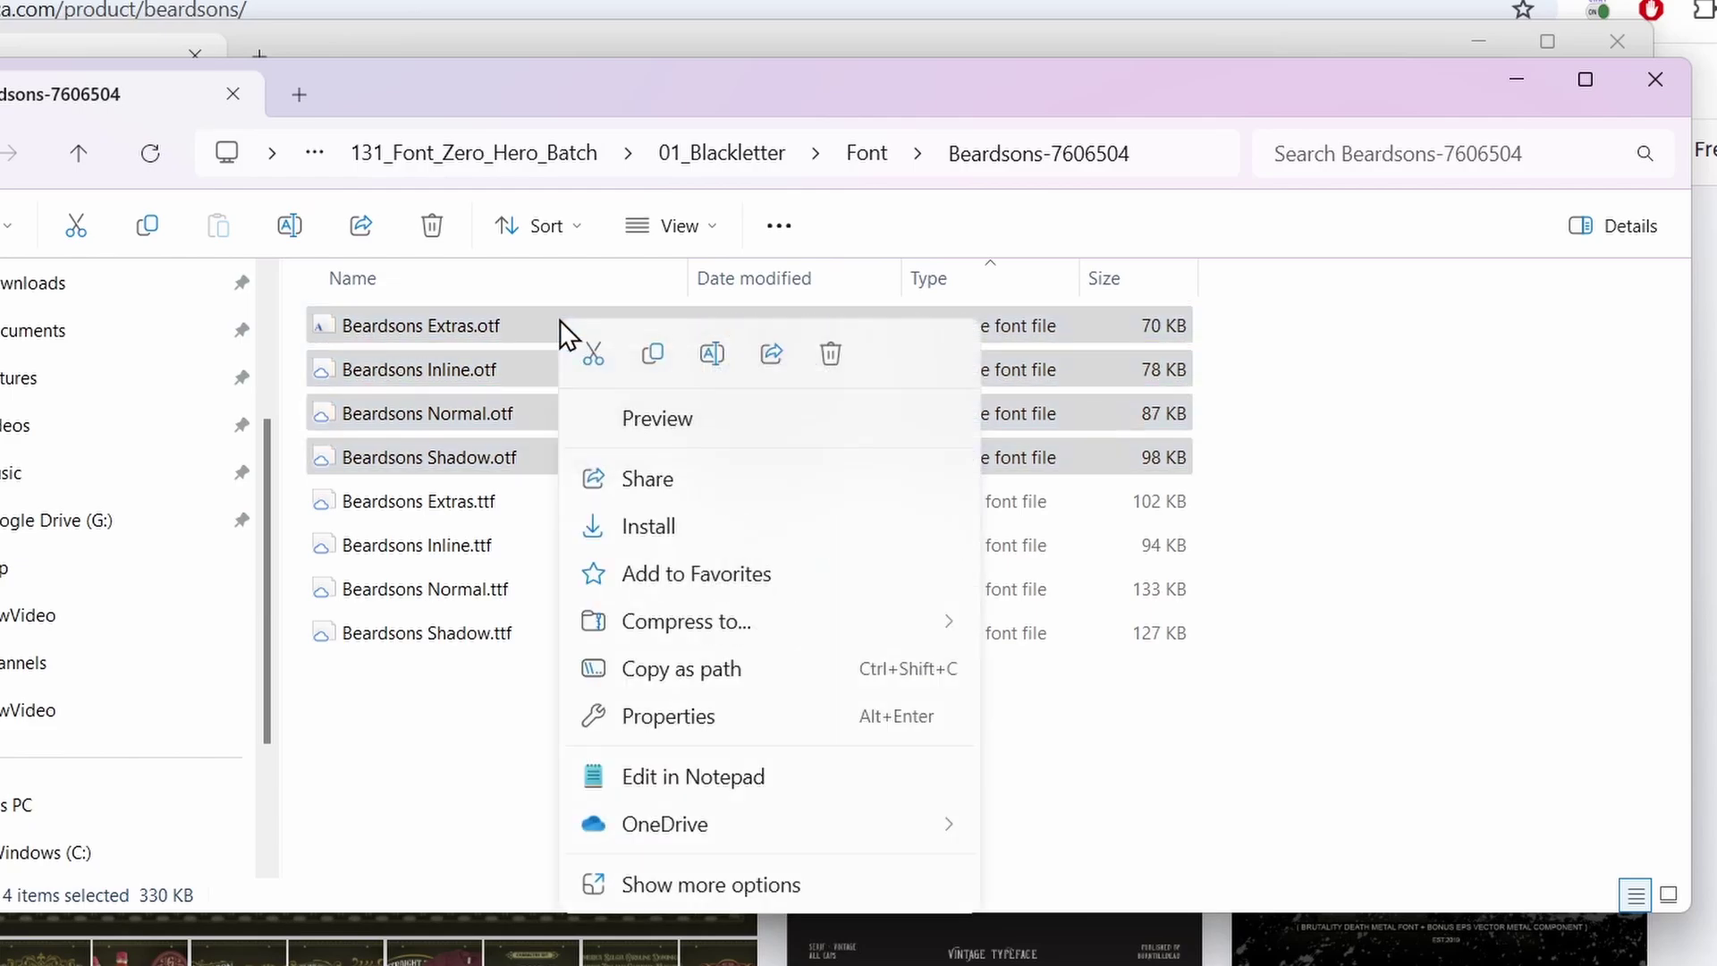
pyautogui.click(669, 529)
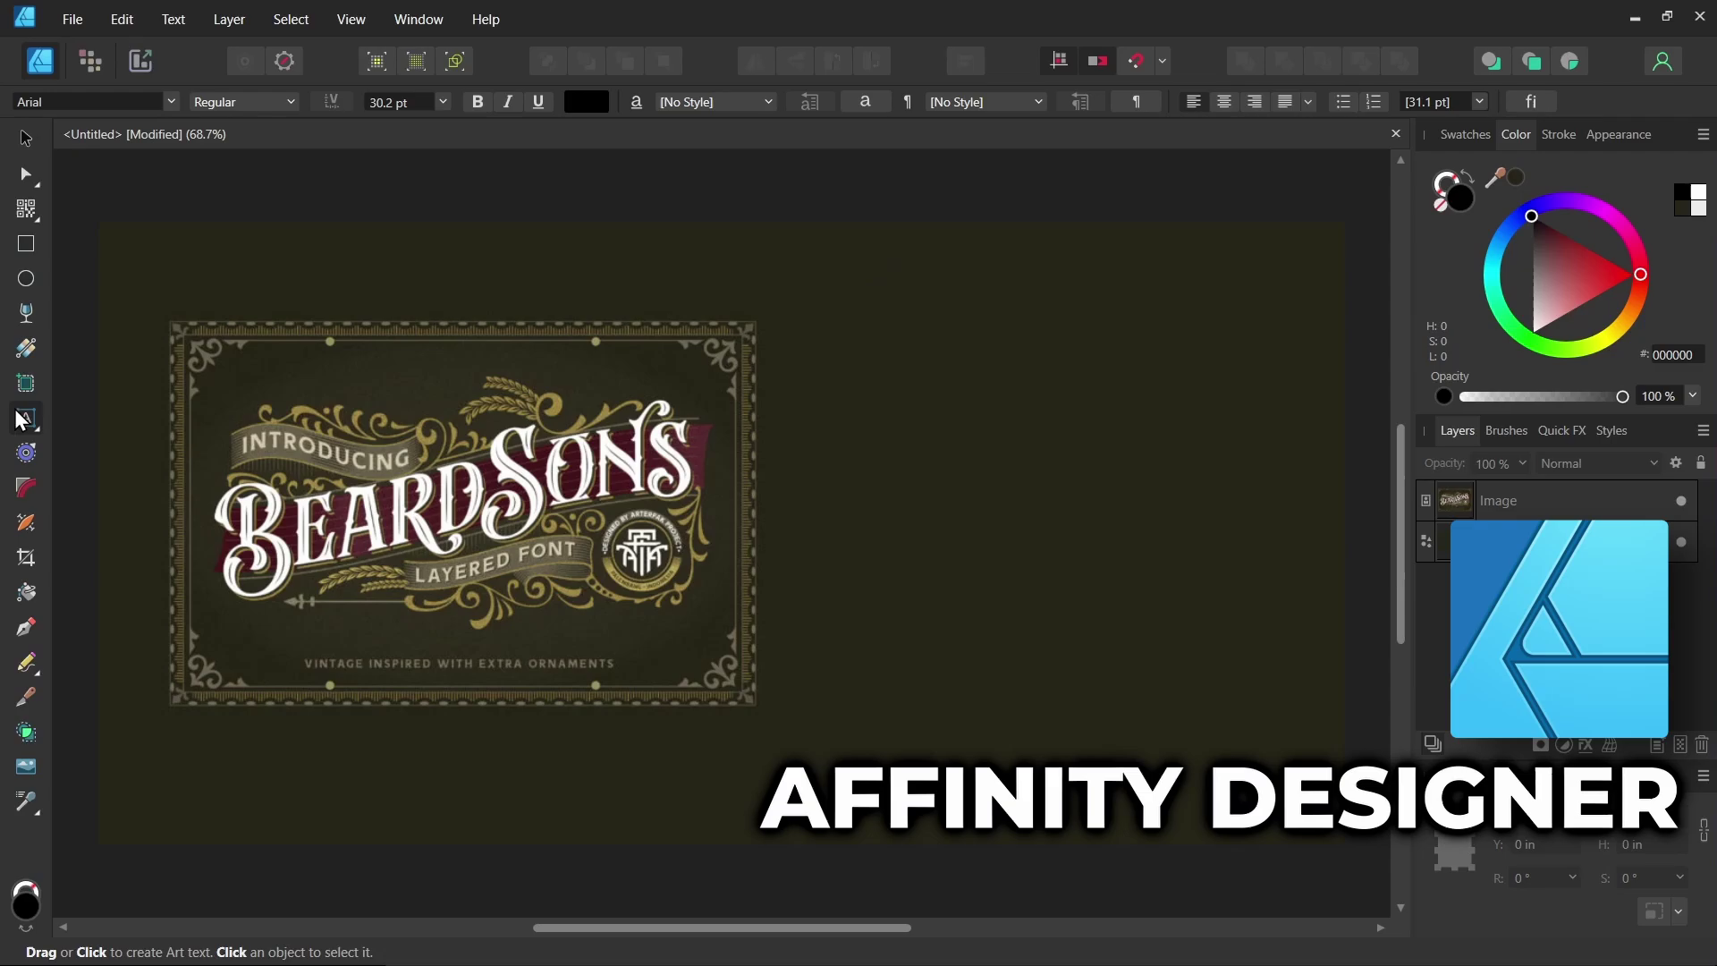
# Add 'Beardsons' as artistic text and give it a white fill.
pyautogui.click(24, 419)
pyautogui.moveTo(824, 311); pyautogui.dragTo(897, 388)
pyautogui.write('Beardsons')
pyautogui.press('Escape')
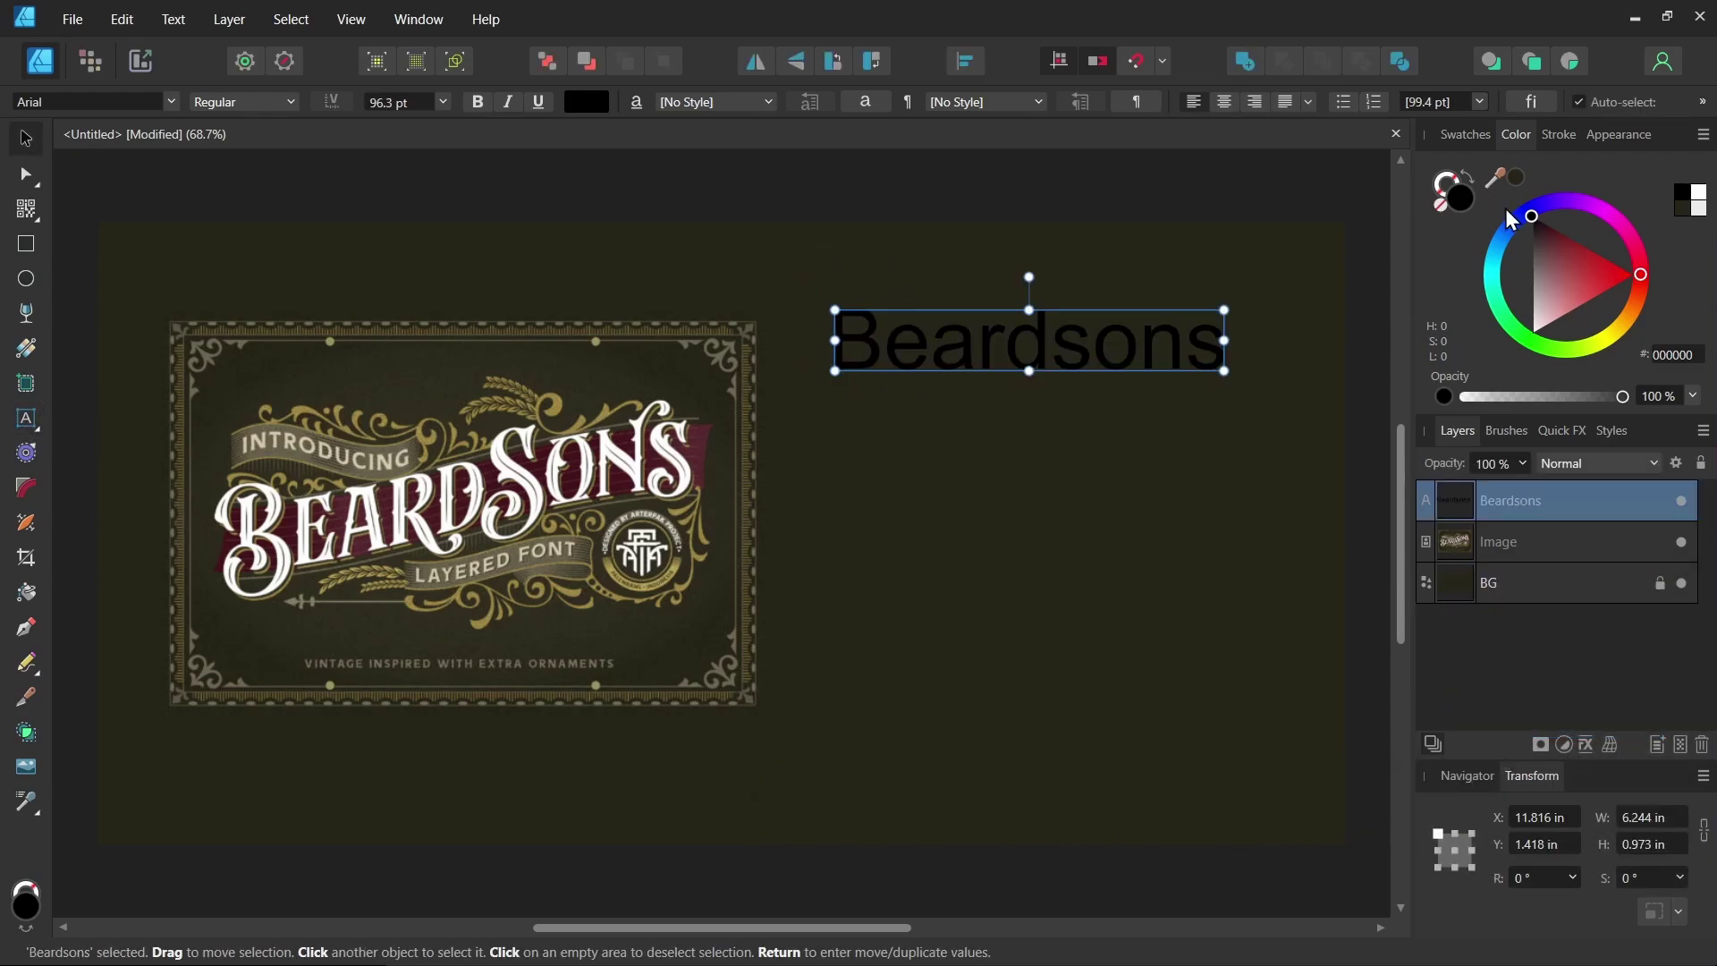
pyautogui.click(1557, 285)
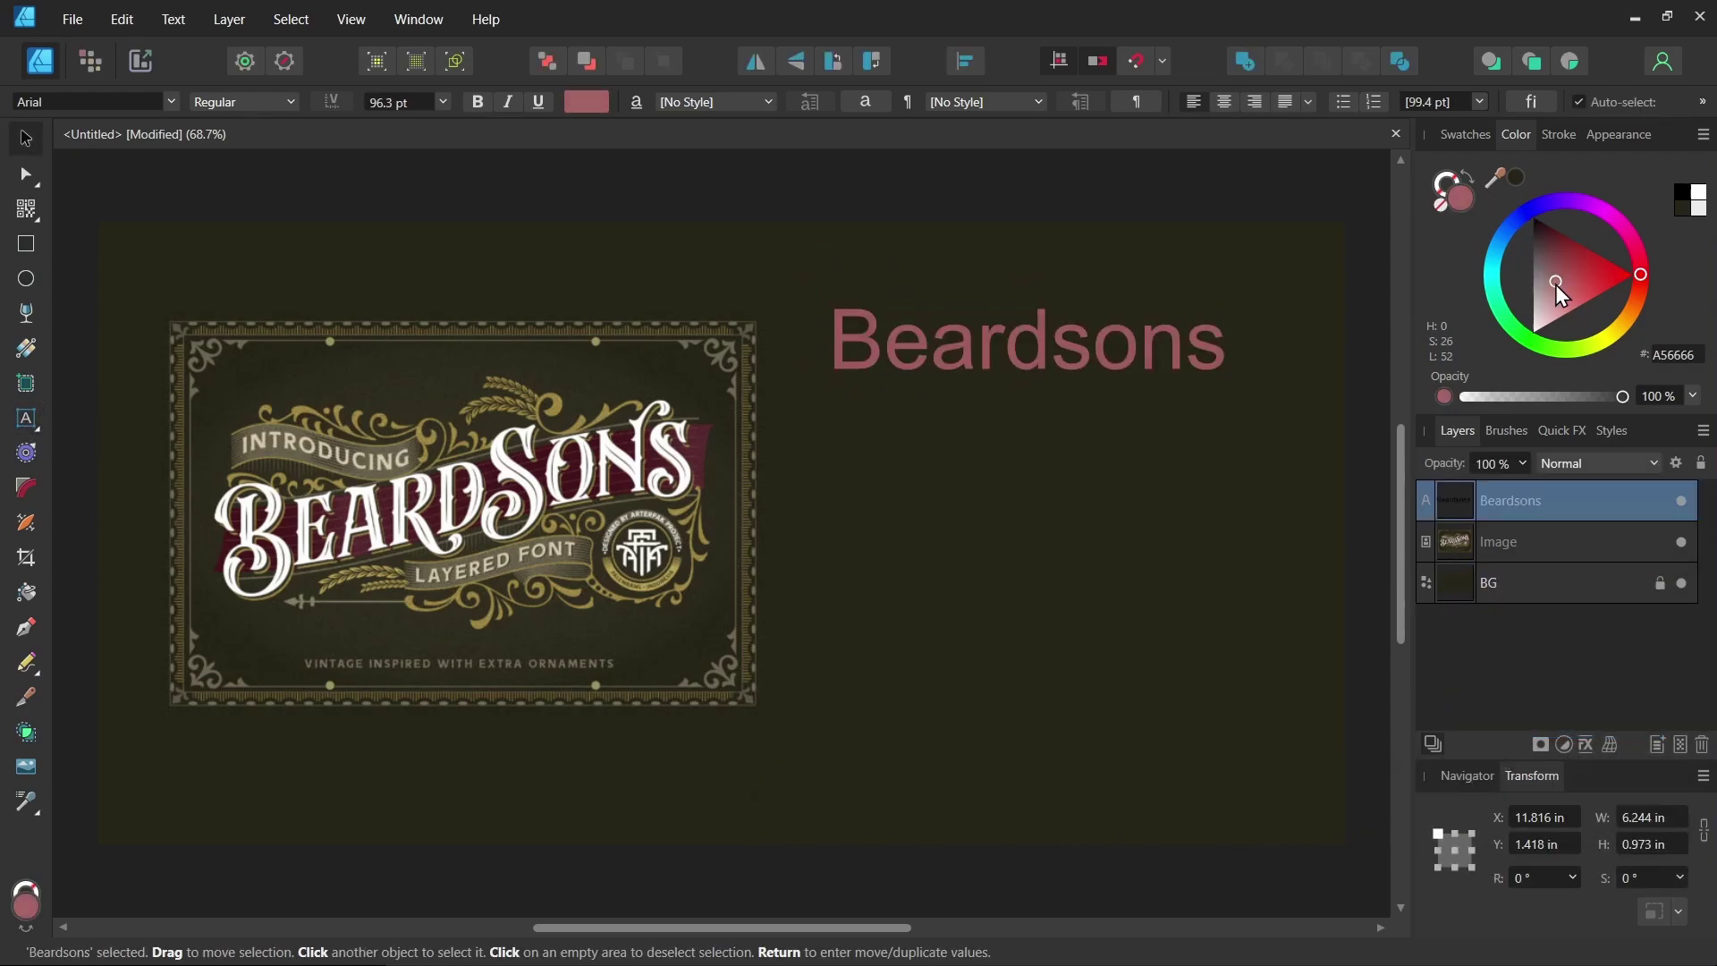
pyautogui.click(1531, 332)
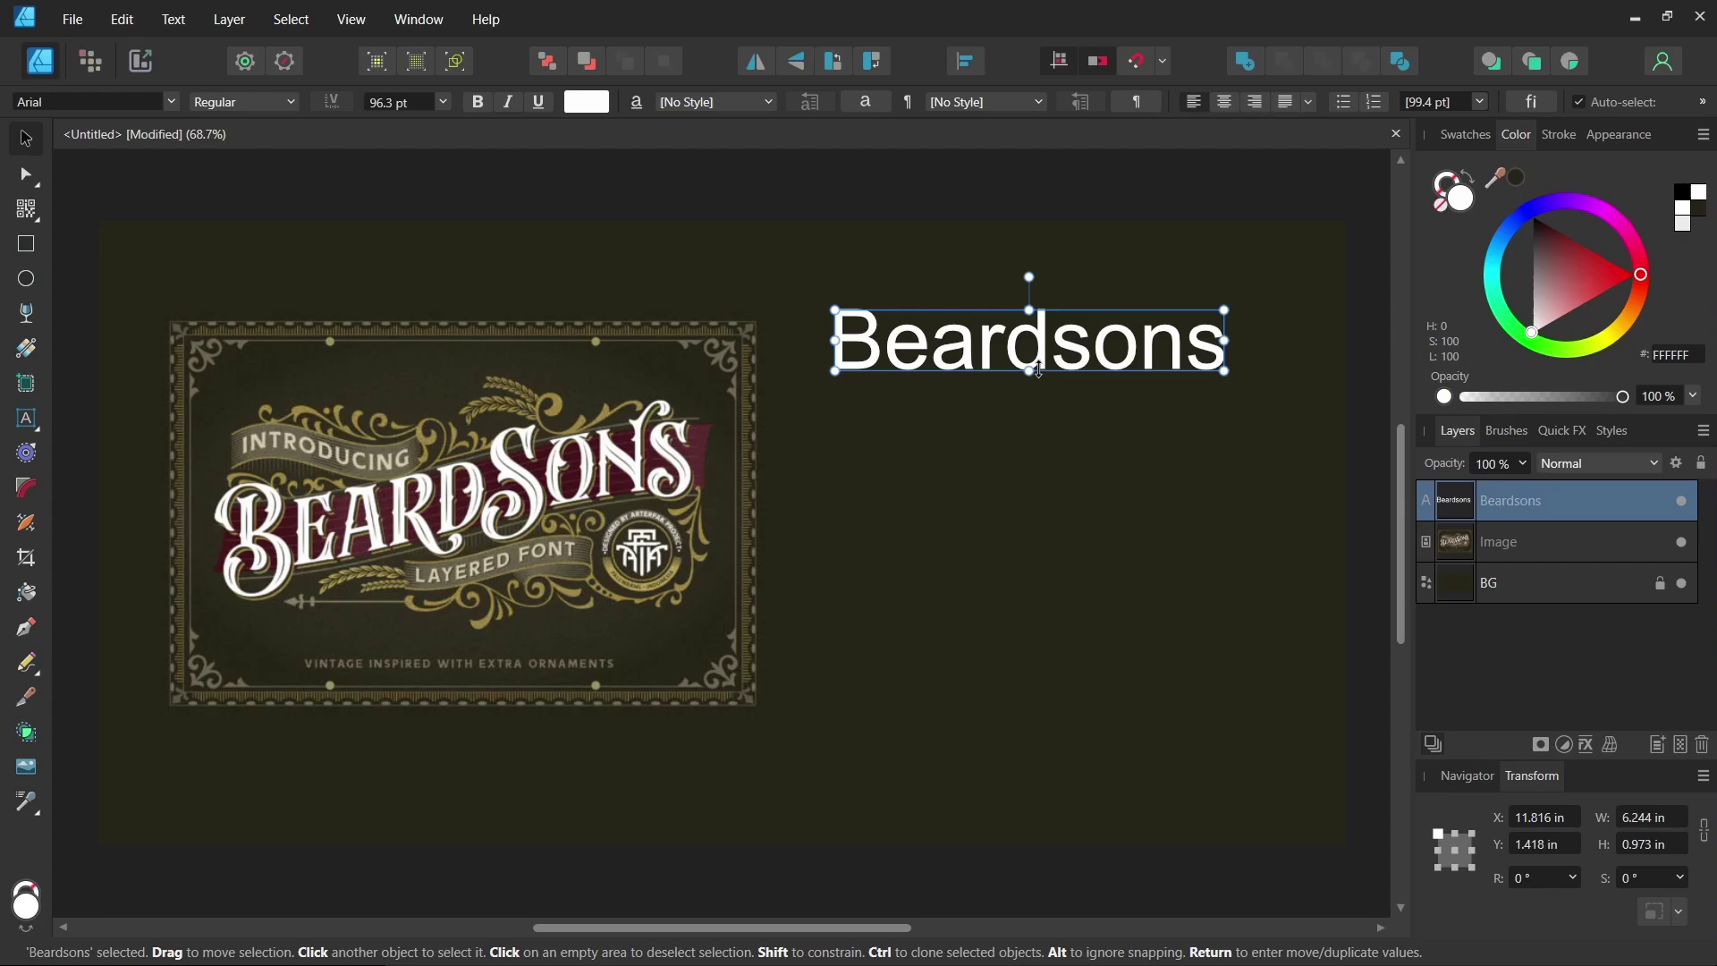
# Set the text in Beardsons Normal and duplicate it below the original.
pyautogui.click(170, 101)
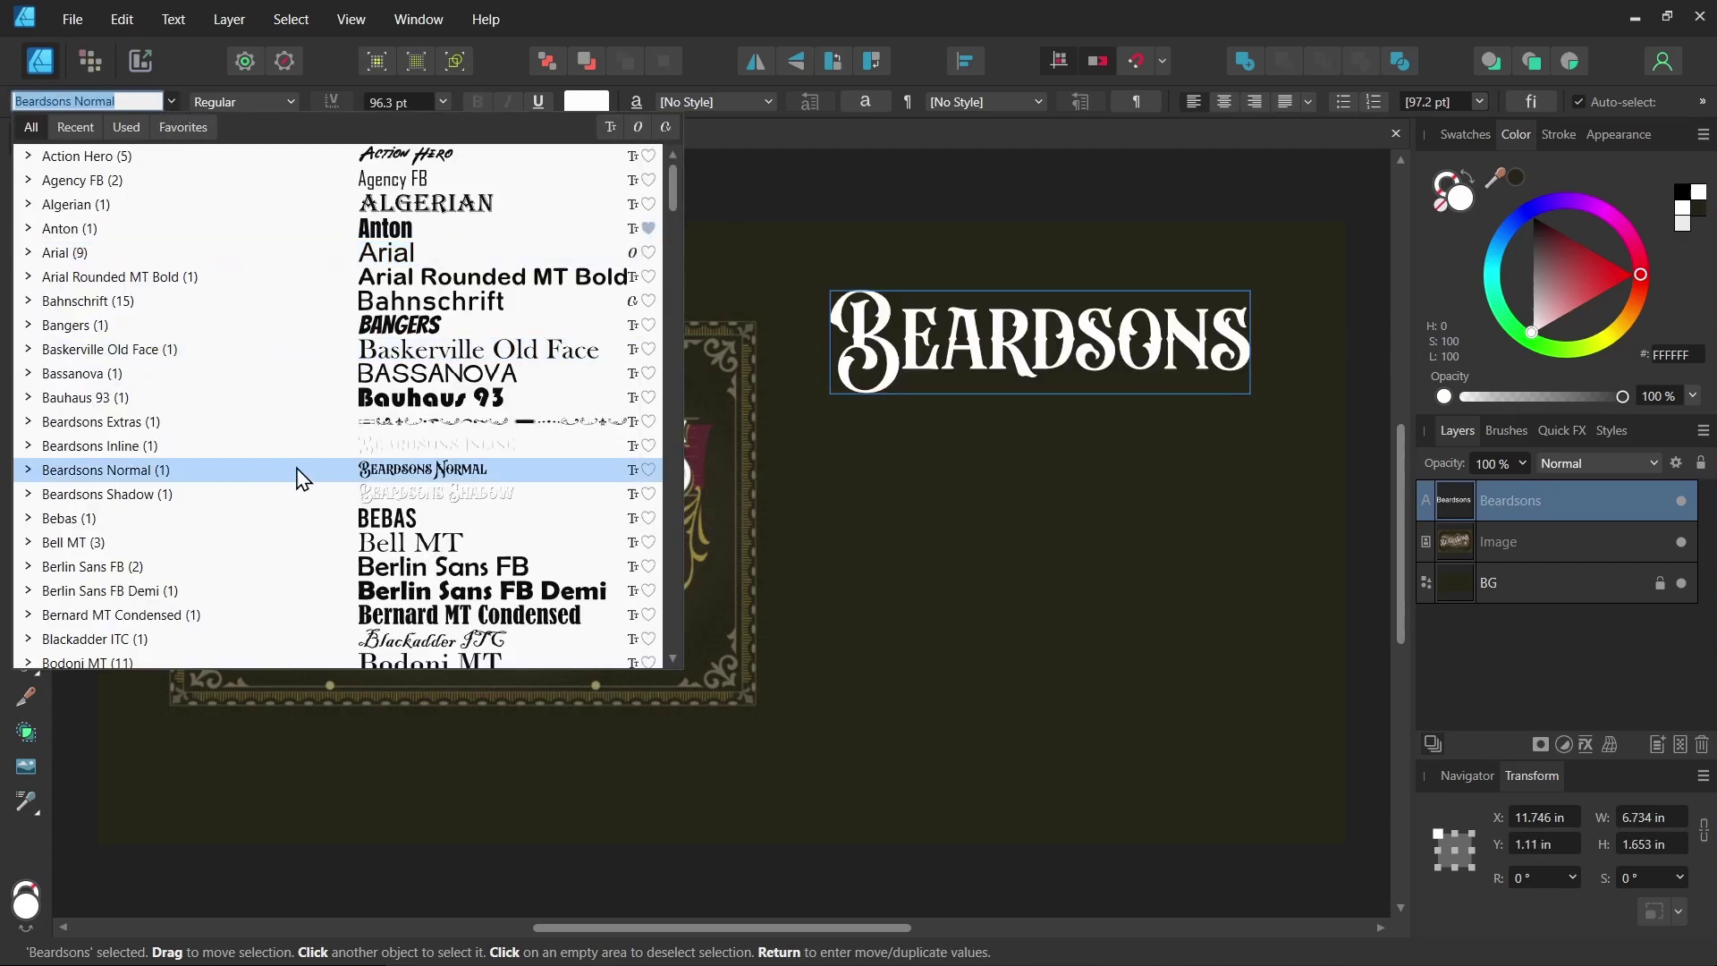
pyautogui.click(373, 480)
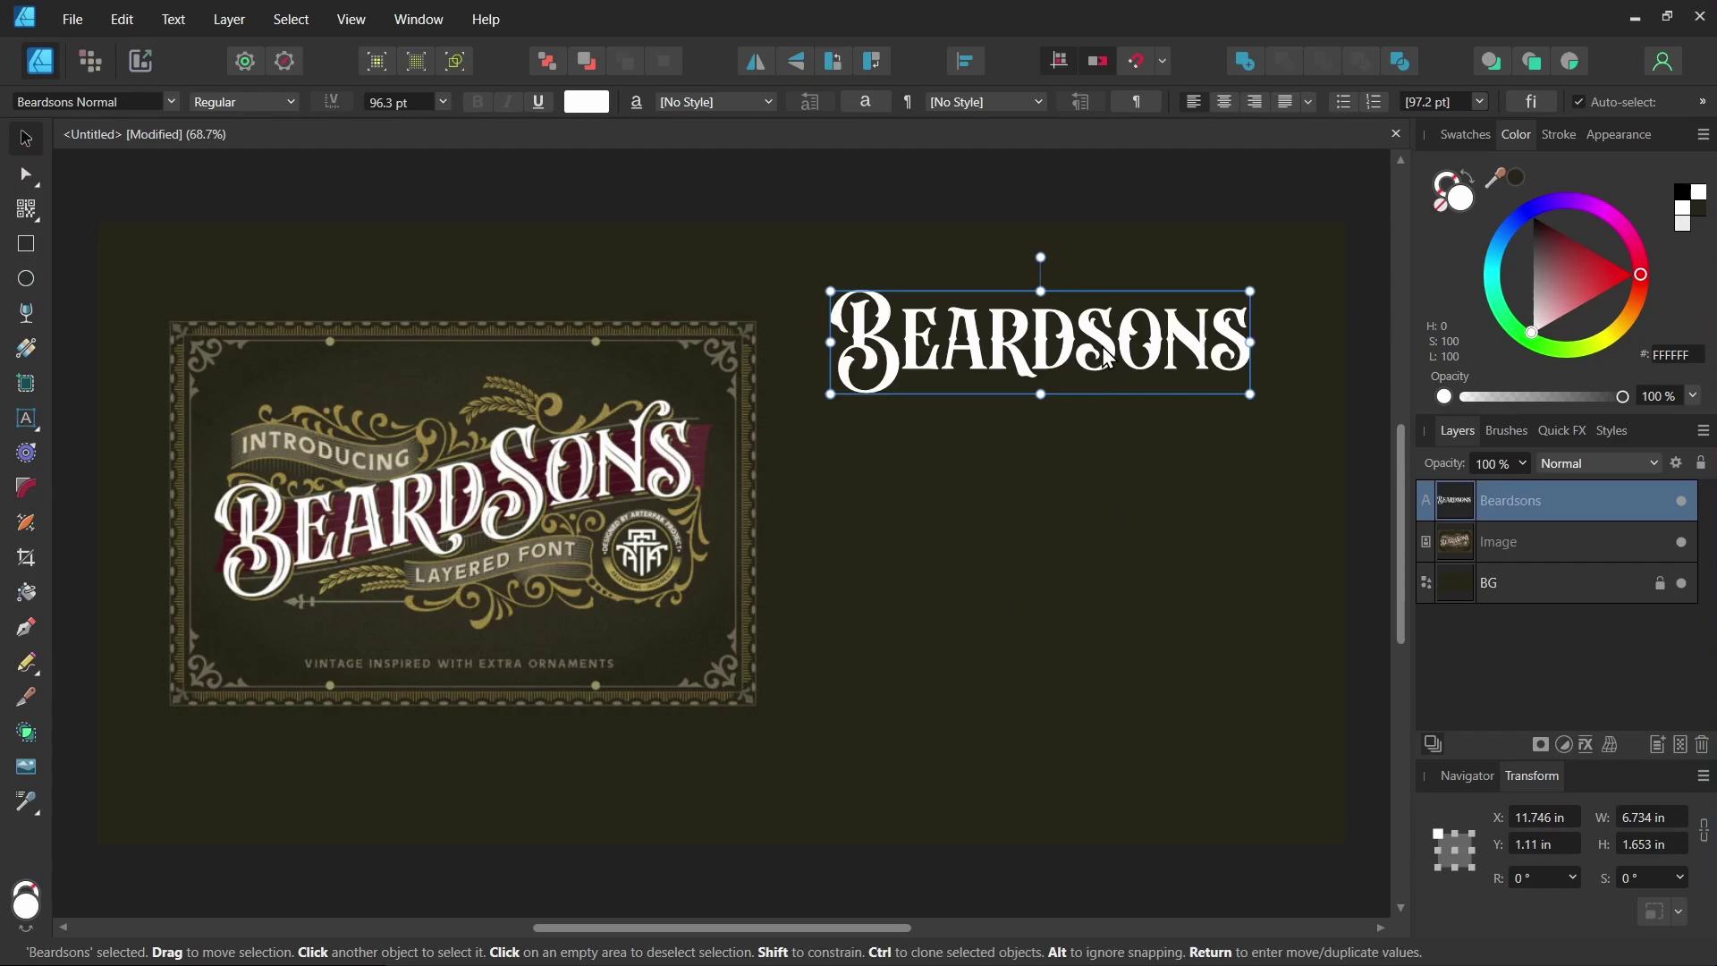
pyautogui.moveTo(1103, 356); pyautogui.dragTo(1101, 483)
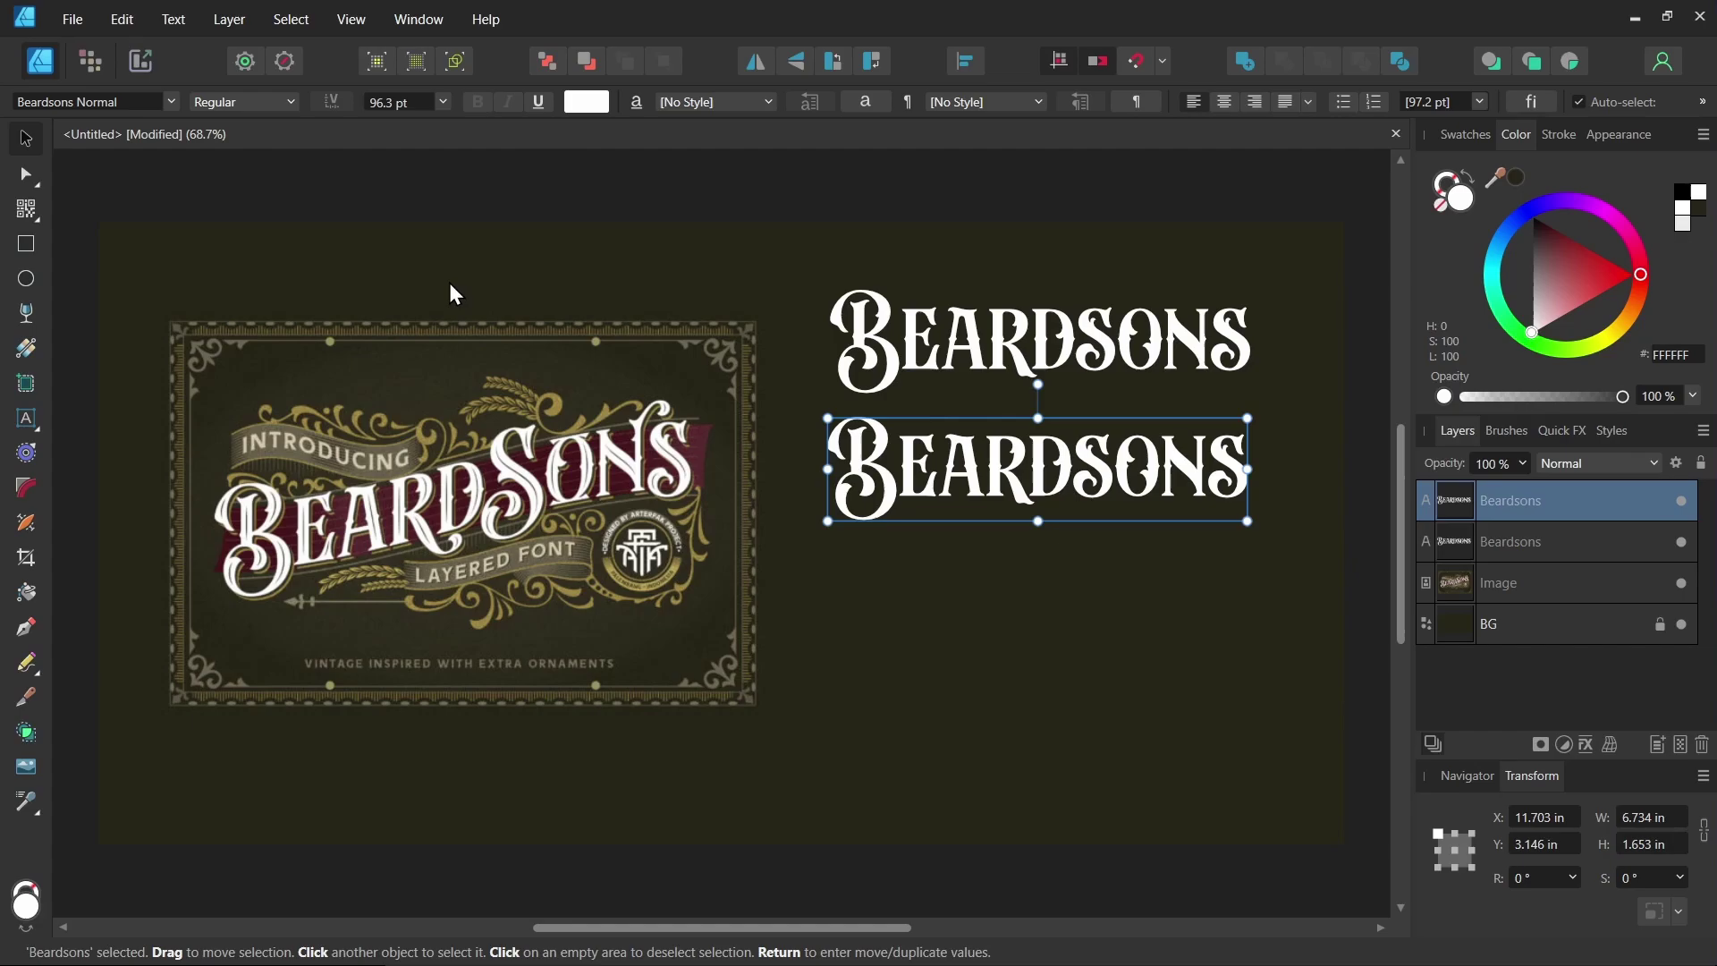
# Set the lower Beardsons copy in Beardsons Inline.
pyautogui.click(89, 101)
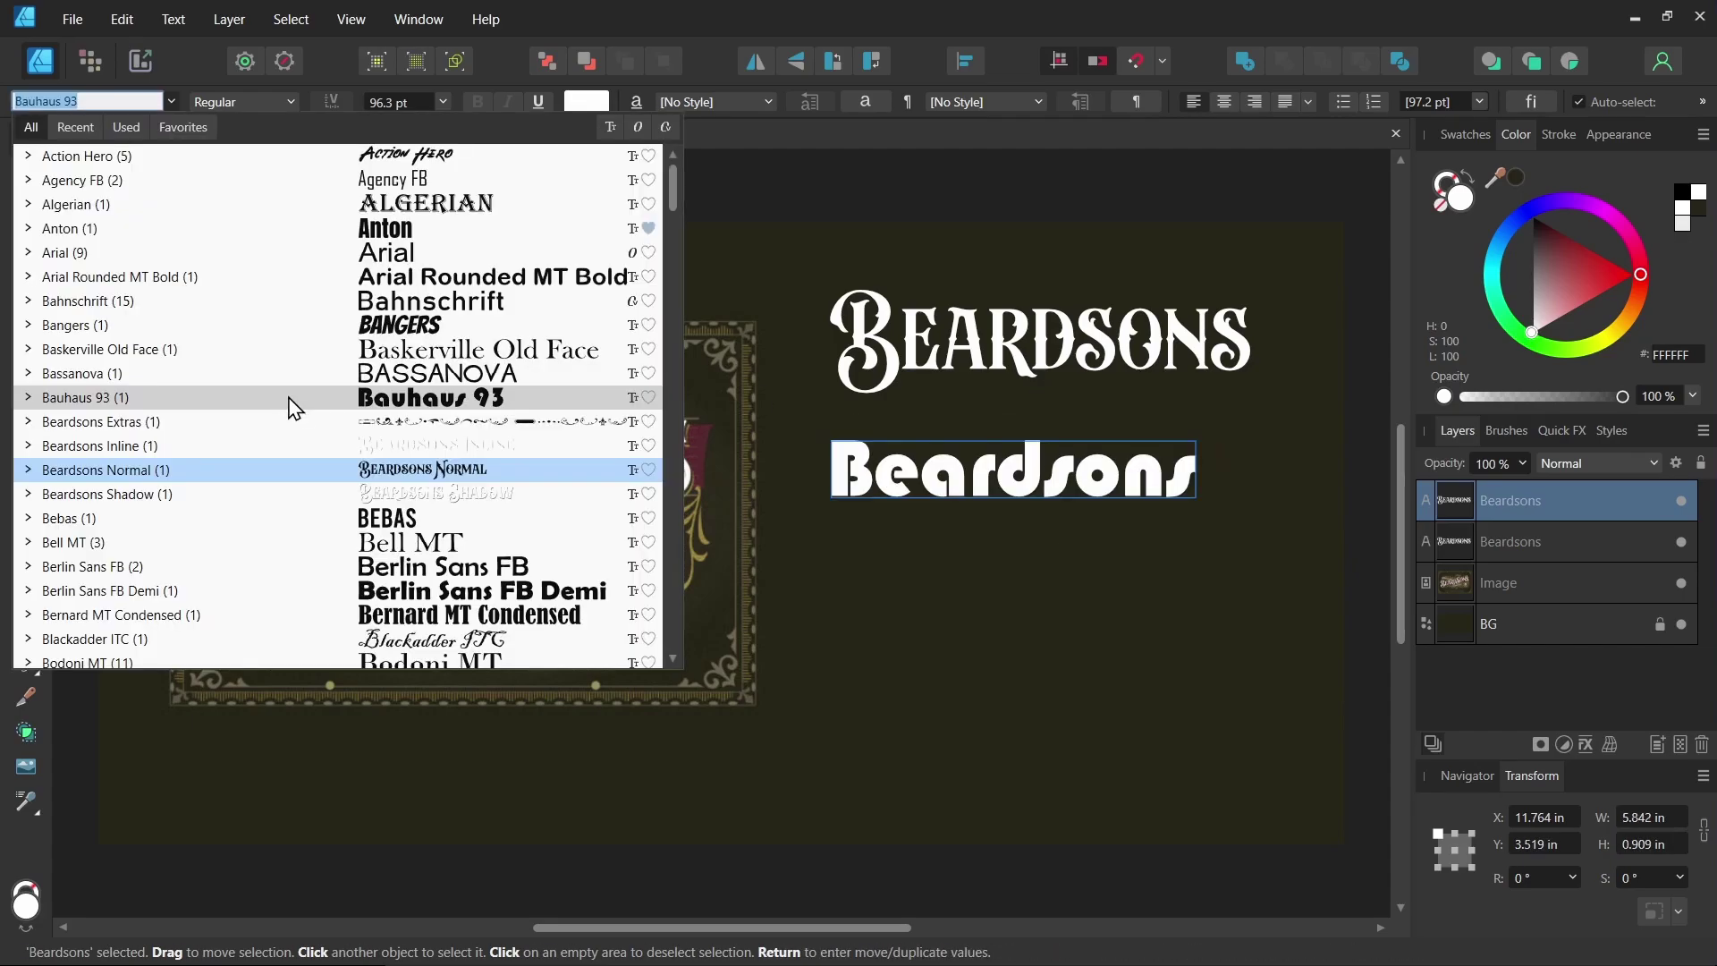
pyautogui.click(335, 445)
pyautogui.click(1103, 549)
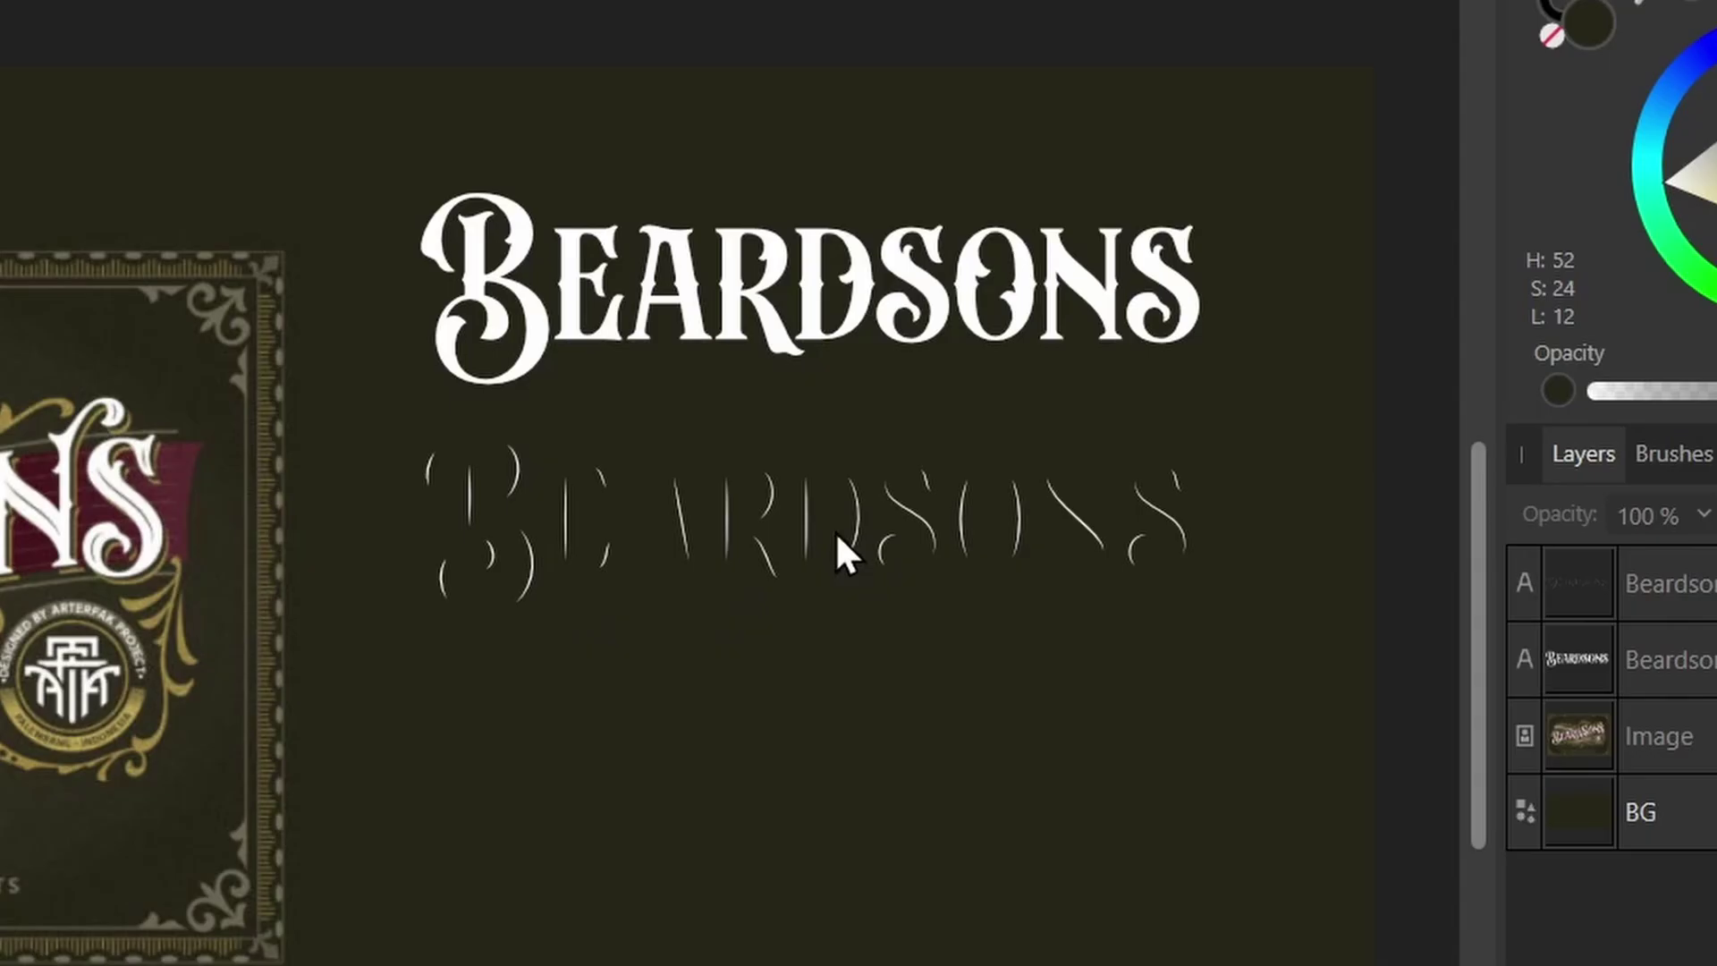
# Duplicate the top text into a third copy set in Beardsons Shadow.
pyautogui.click(812, 286)
pyautogui.moveTo(812, 286); pyautogui.dragTo(812, 767)
pyautogui.click(90, 101)
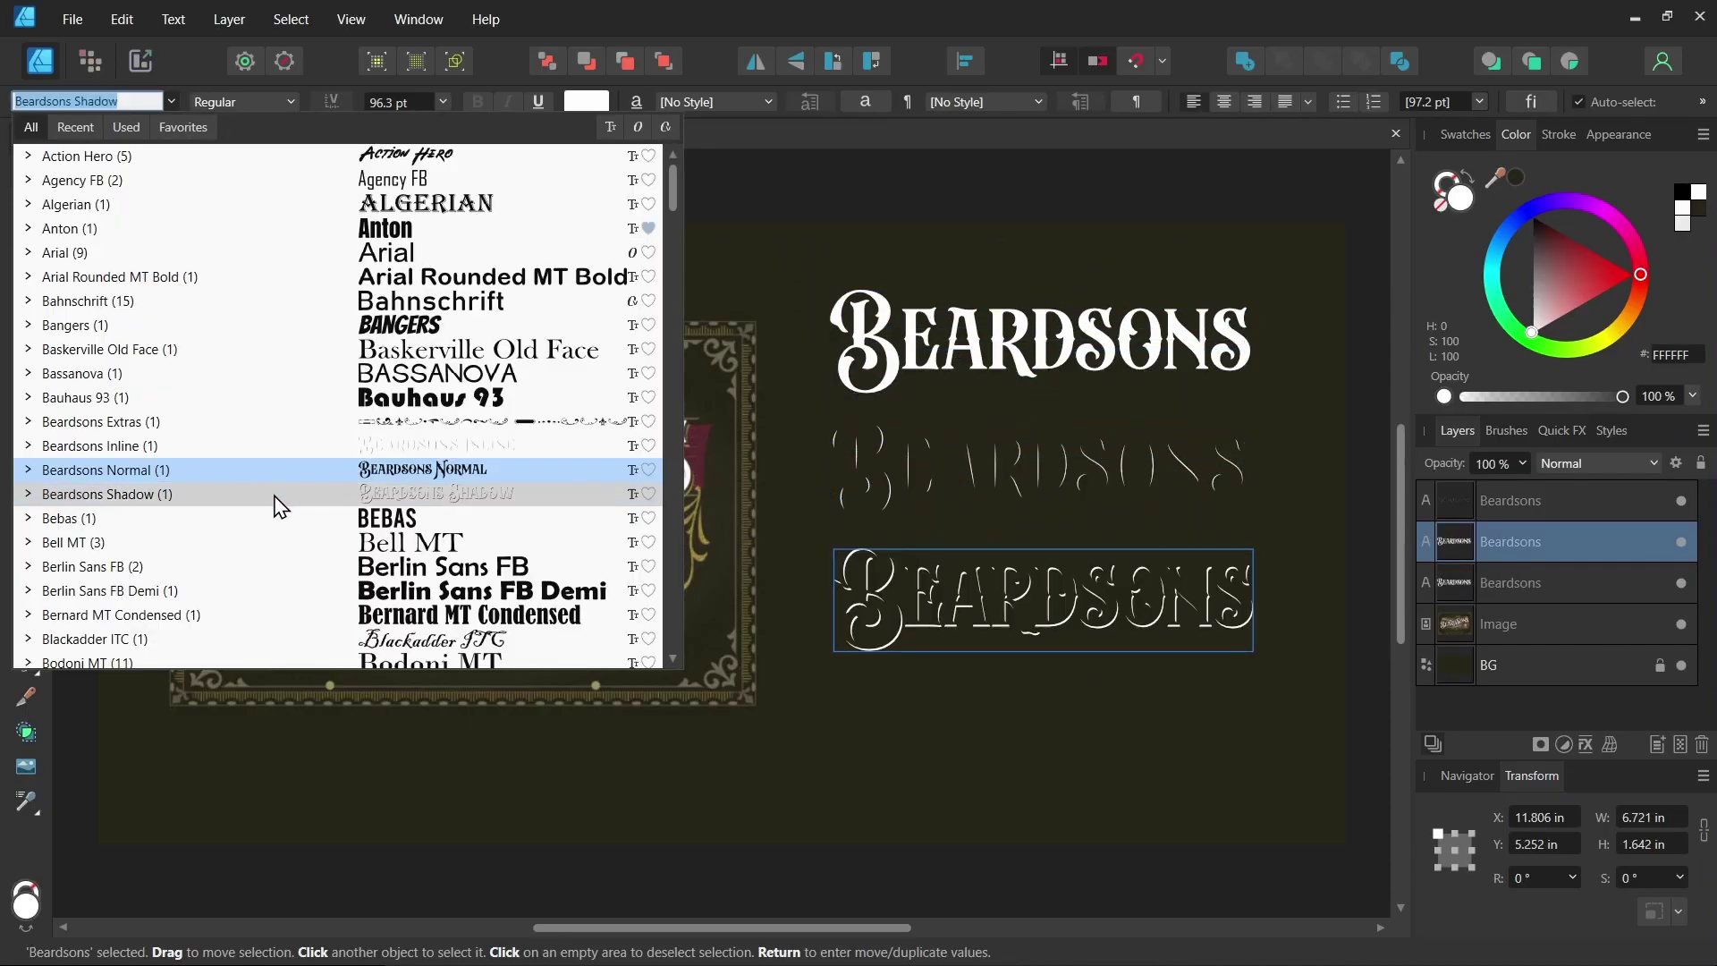
pyautogui.click(341, 499)
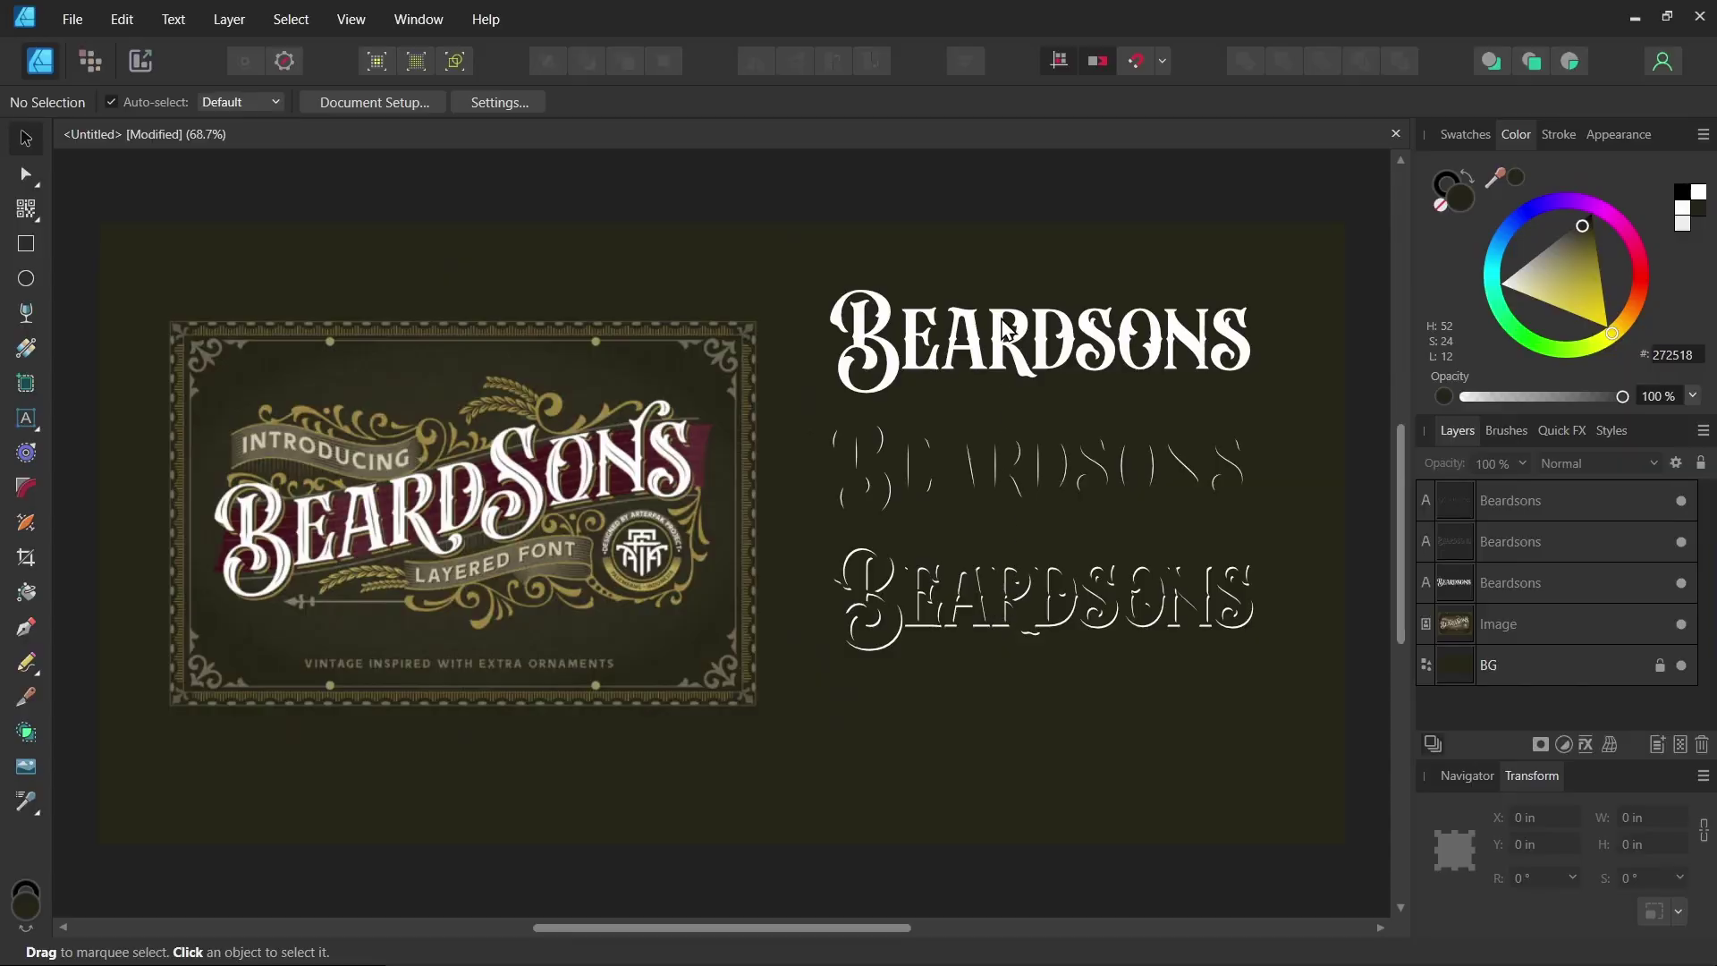
# Make a trial Beardsons Extras copy, then delete its ornament line.
pyautogui.moveTo(760, 162); pyautogui.dragTo(808, 890)
pyautogui.click(168, 101)
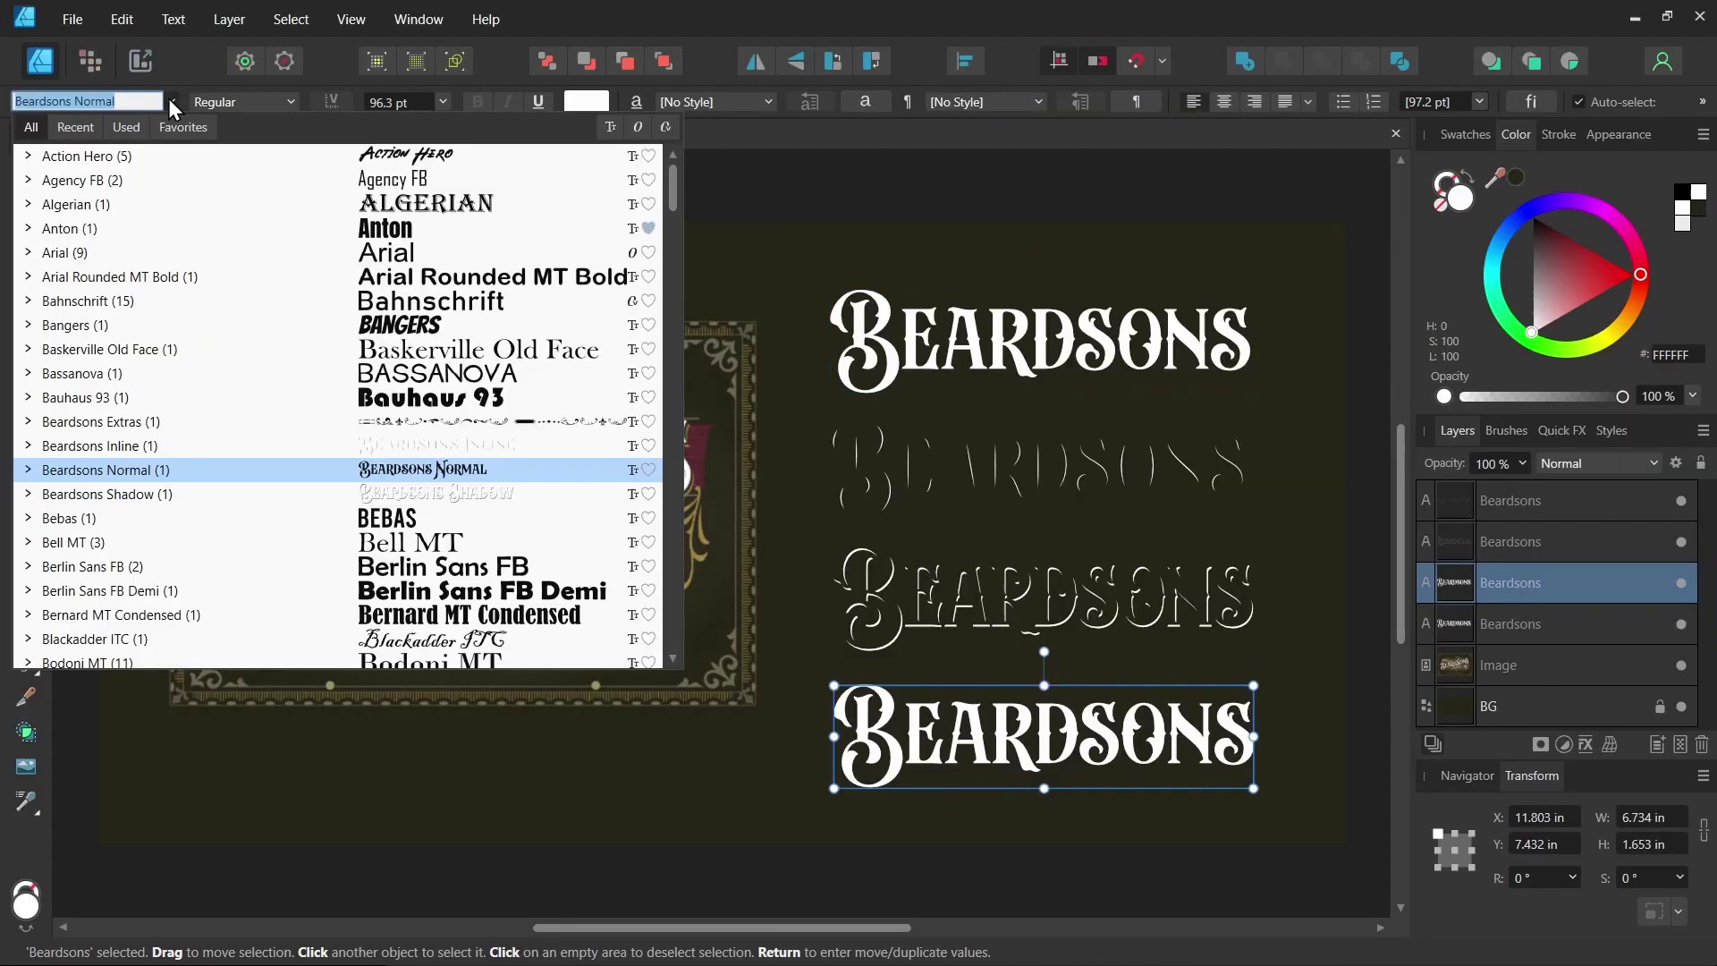
pyautogui.click(204, 426)
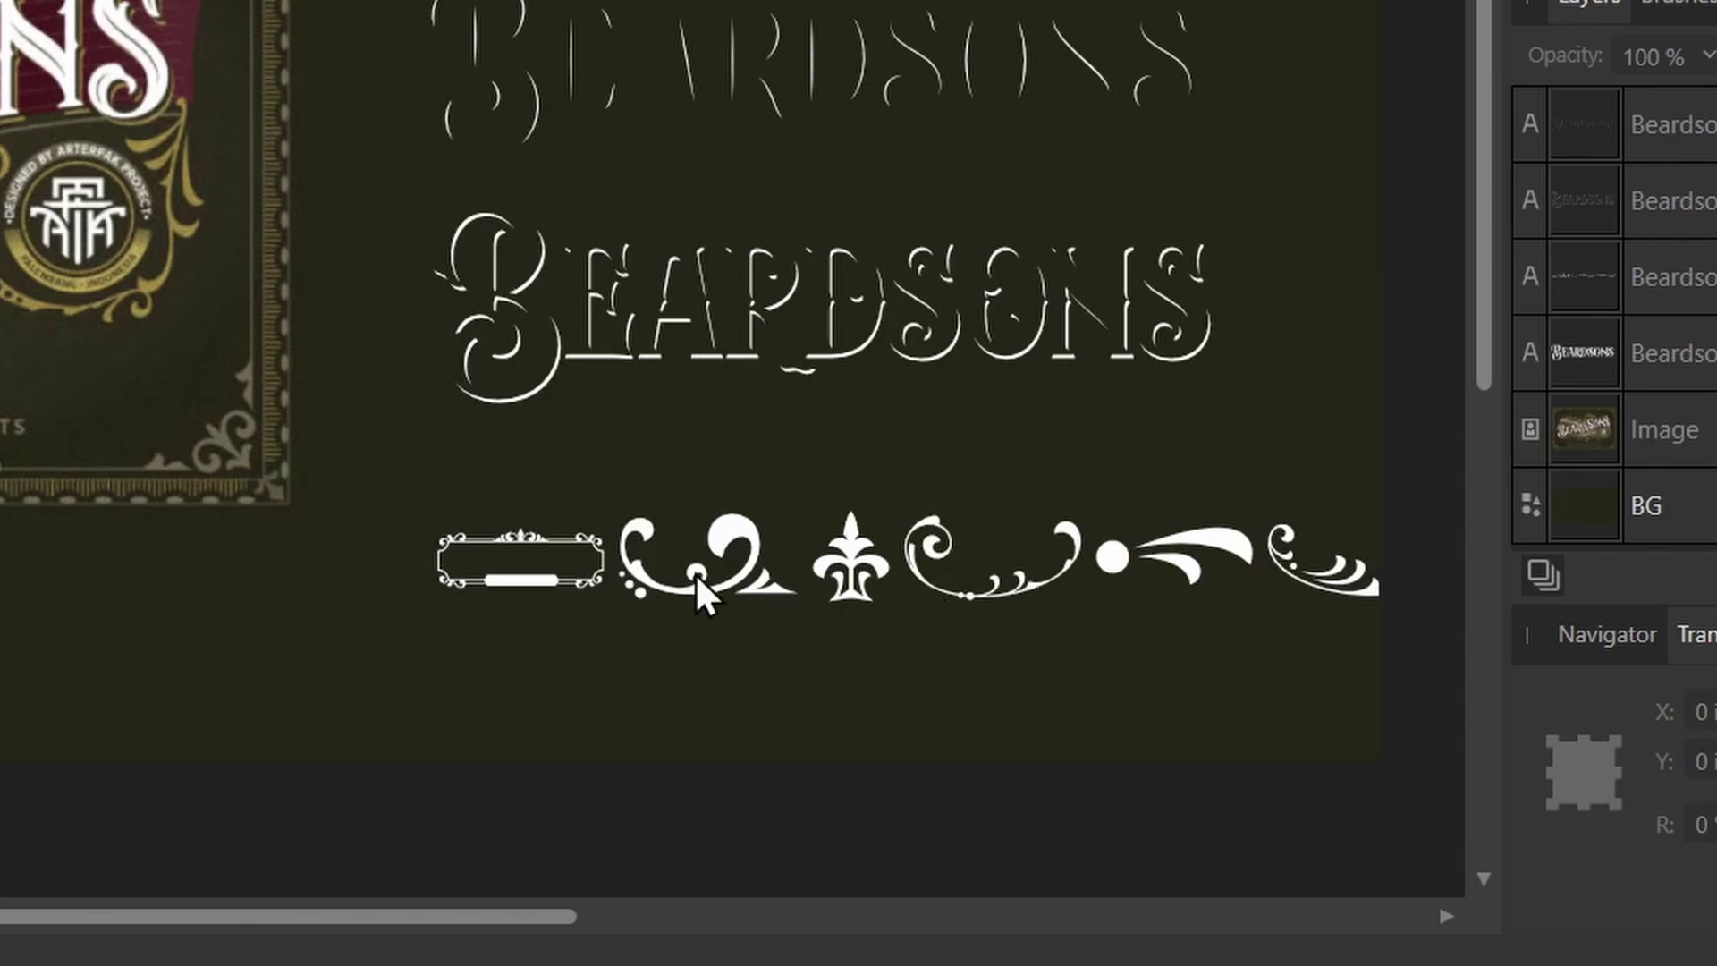
pyautogui.click(743, 557)
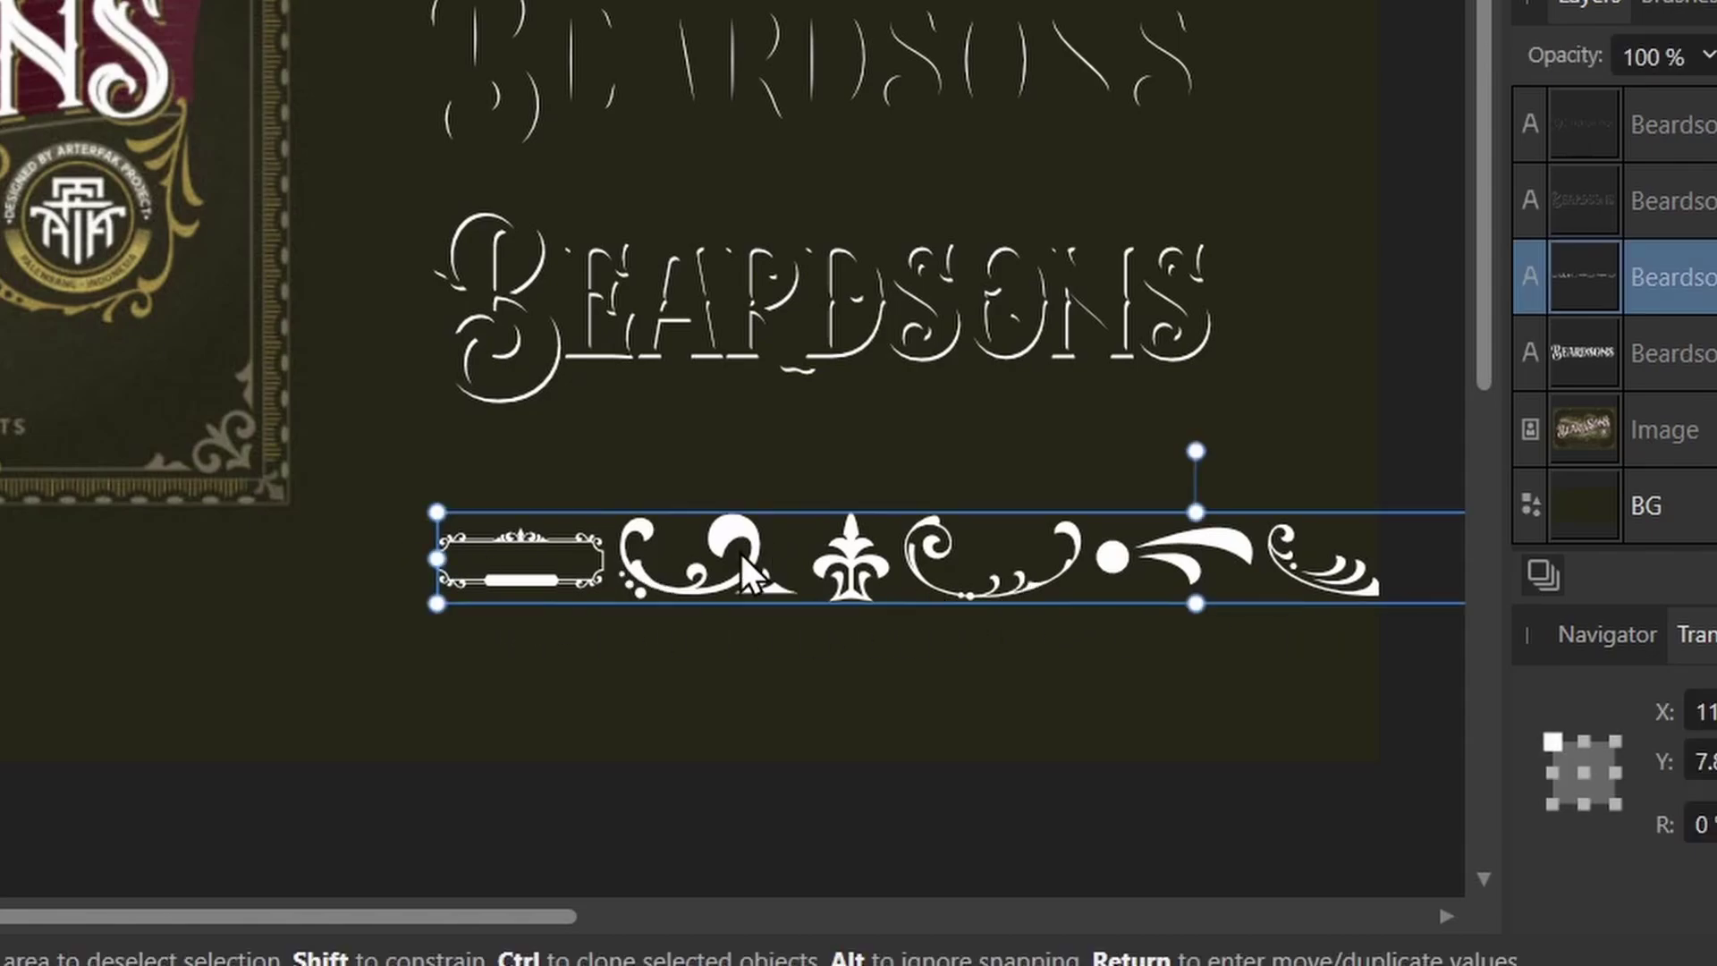
pyautogui.press('Delete')
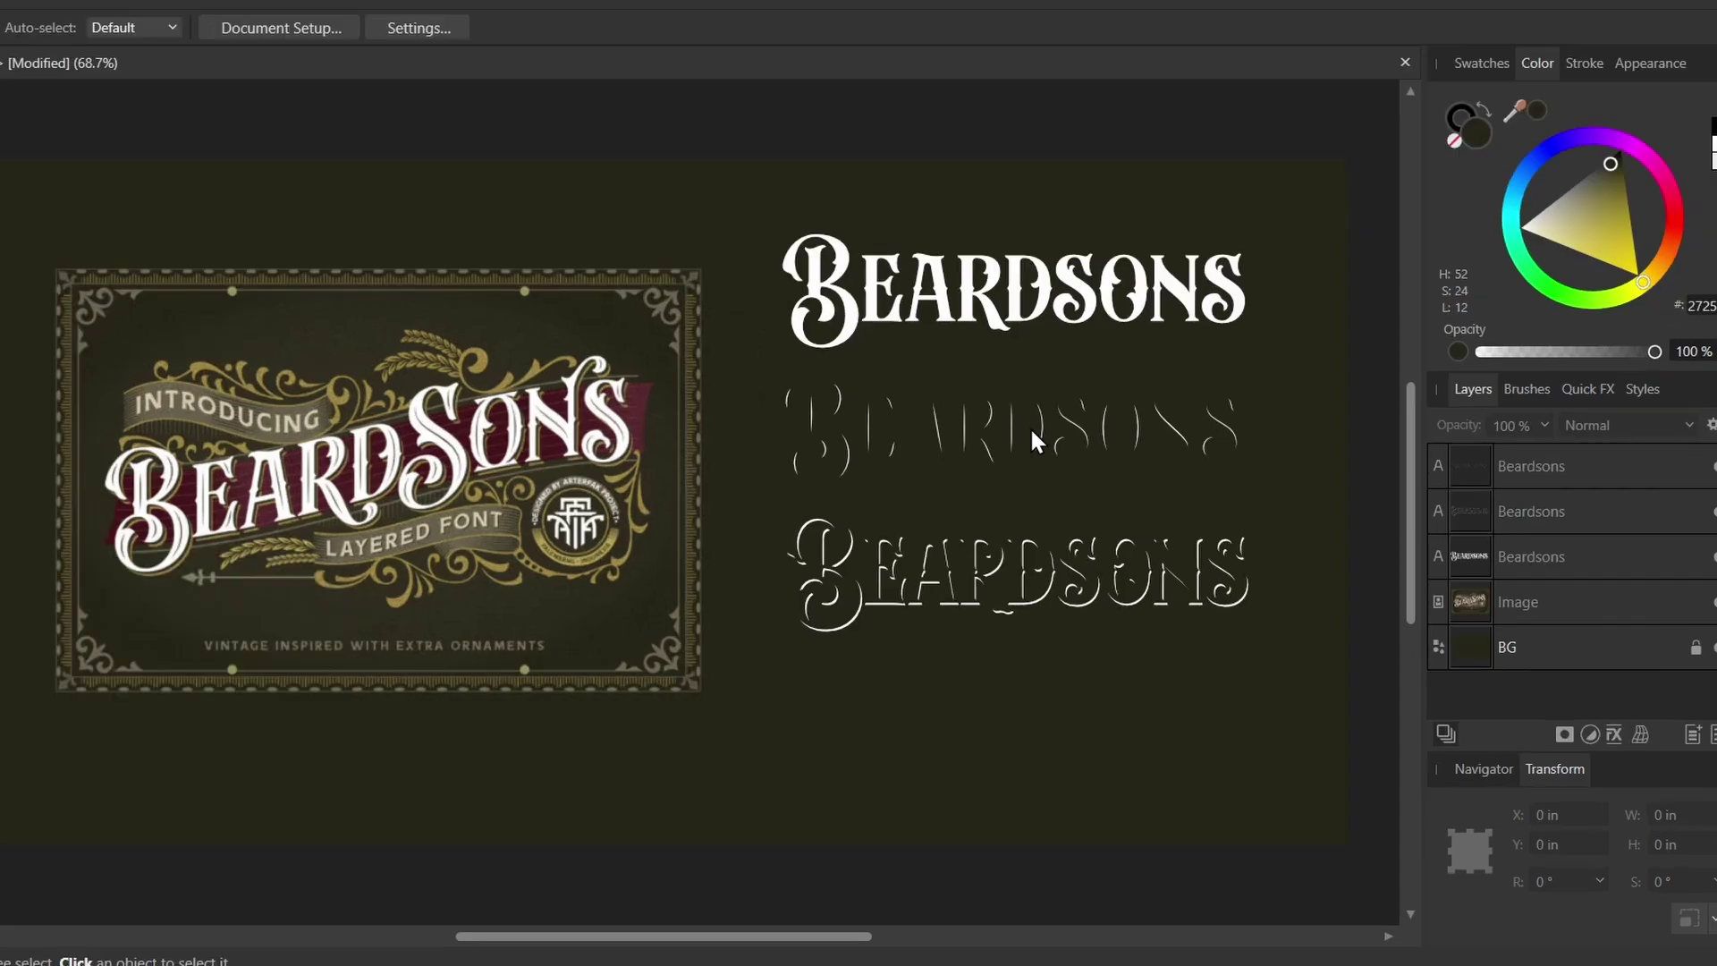
# Give the Inline text a gold colour sampled from the reference and centre it over the top word.
pyautogui.click(981, 486)
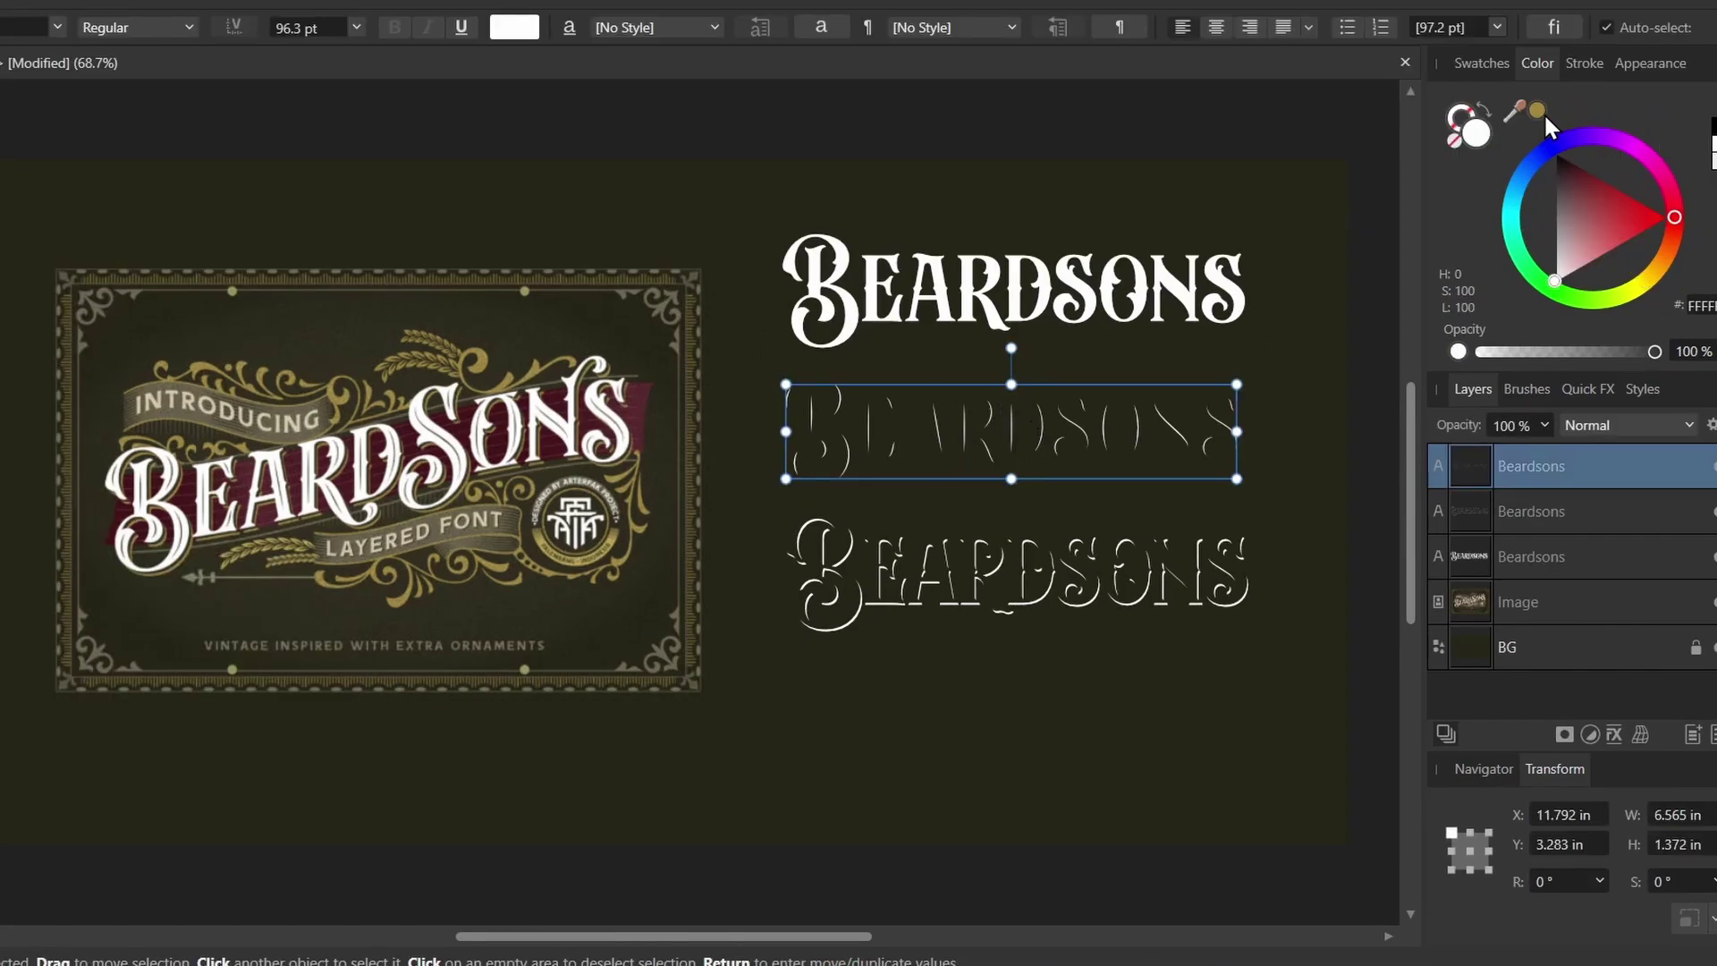
pyautogui.moveTo(1514, 110); pyautogui.dragTo(642, 505)
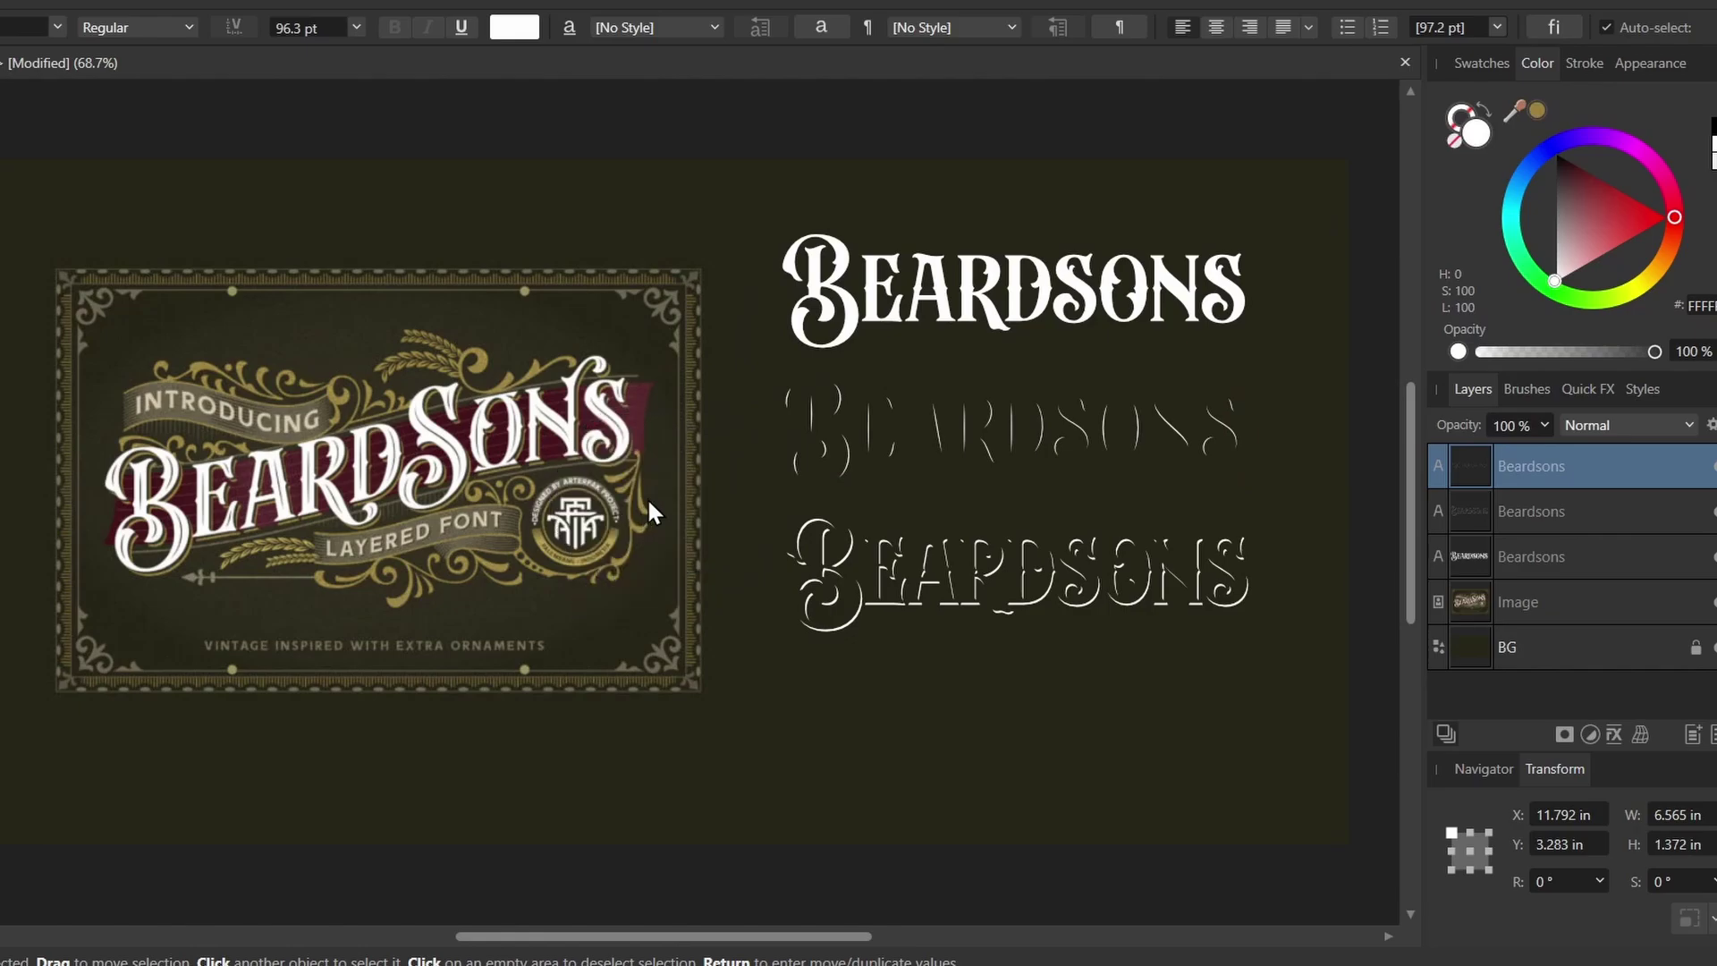
pyautogui.click(1537, 110)
pyautogui.moveTo(998, 422); pyautogui.dragTo(1006, 325)
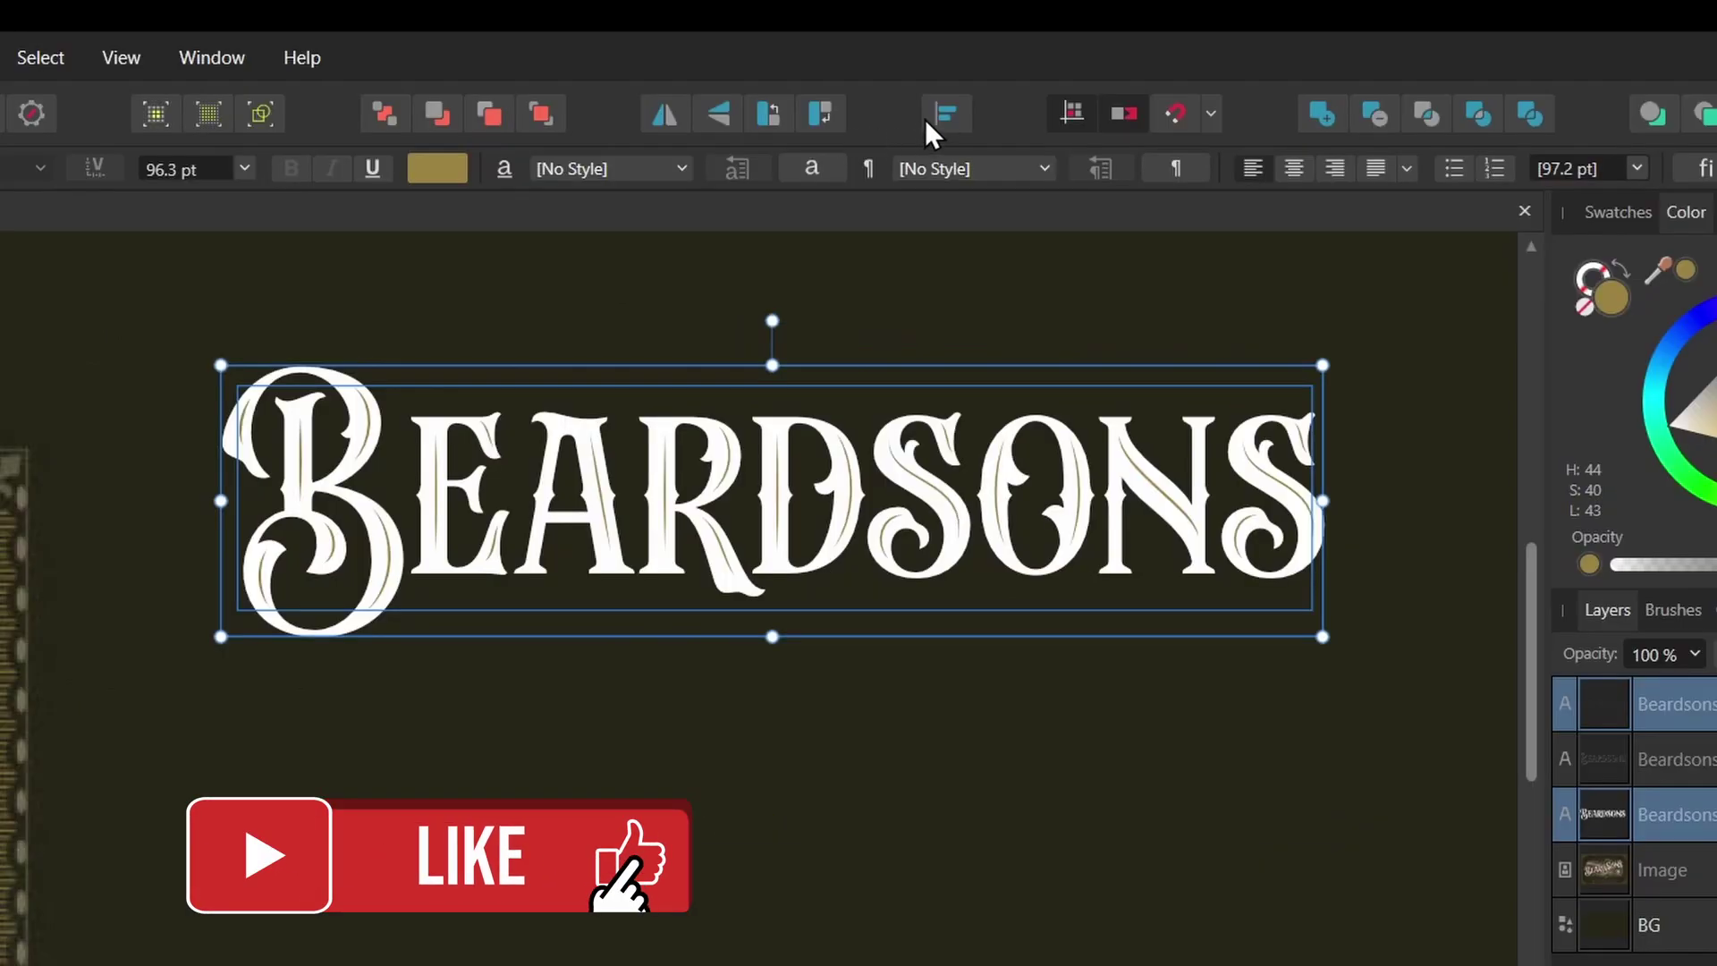
pyautogui.click(941, 118)
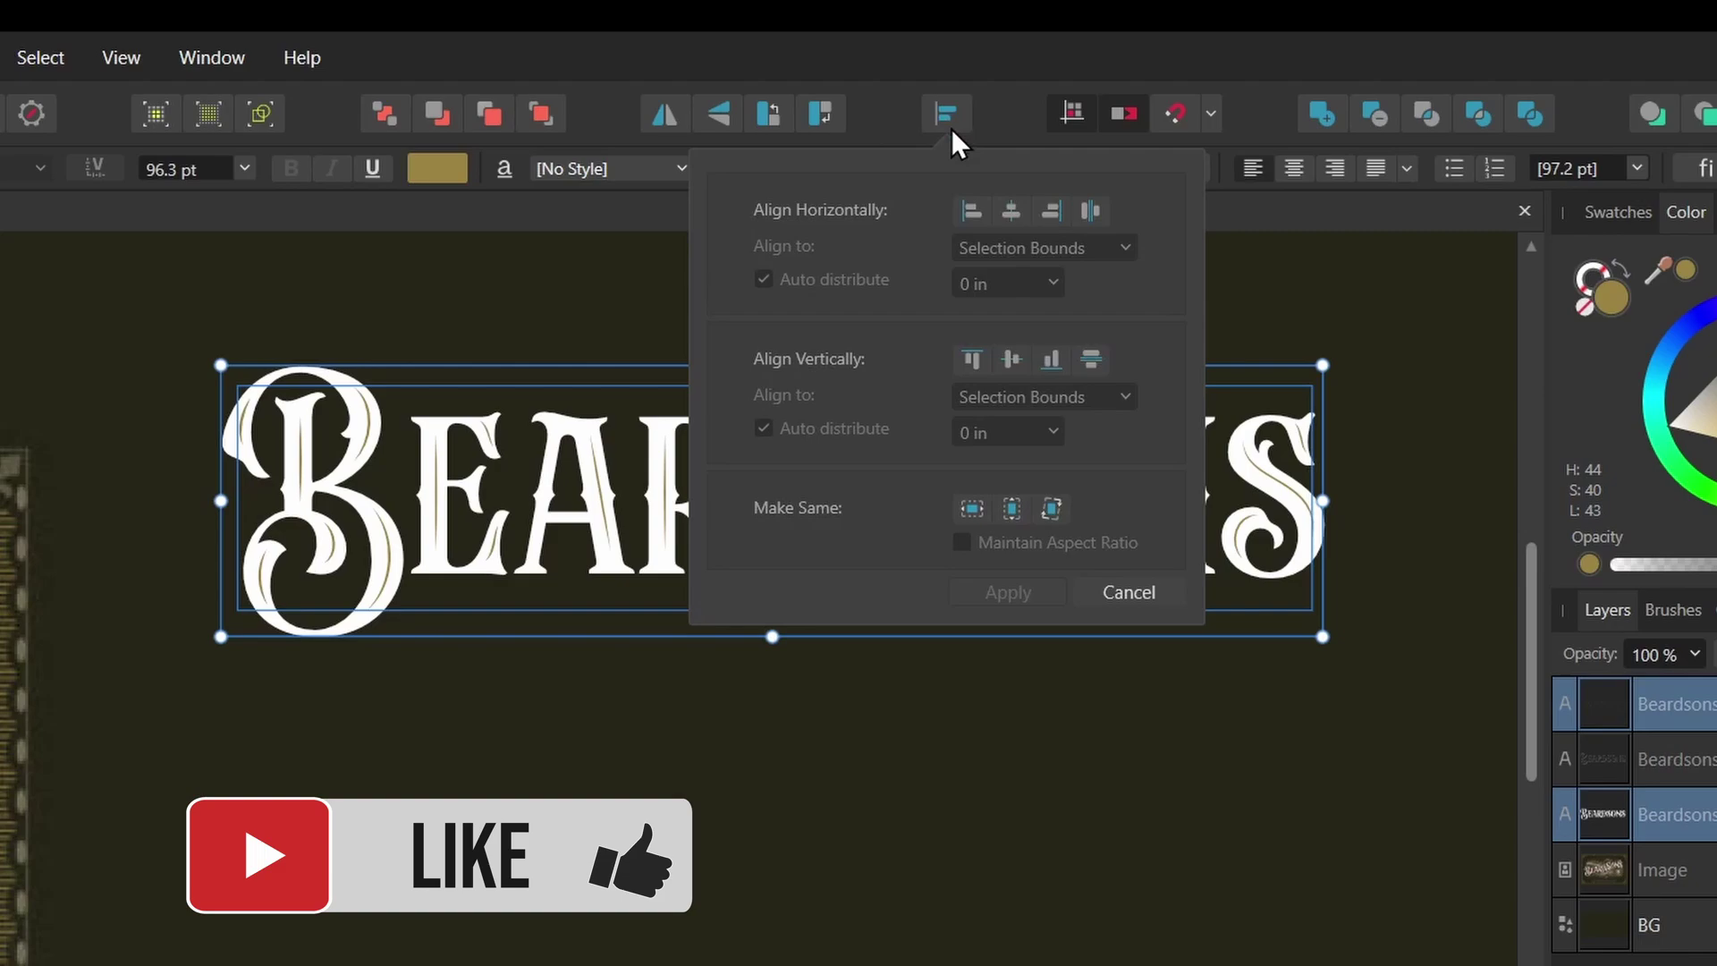
pyautogui.click(1011, 210)
pyautogui.click(1012, 358)
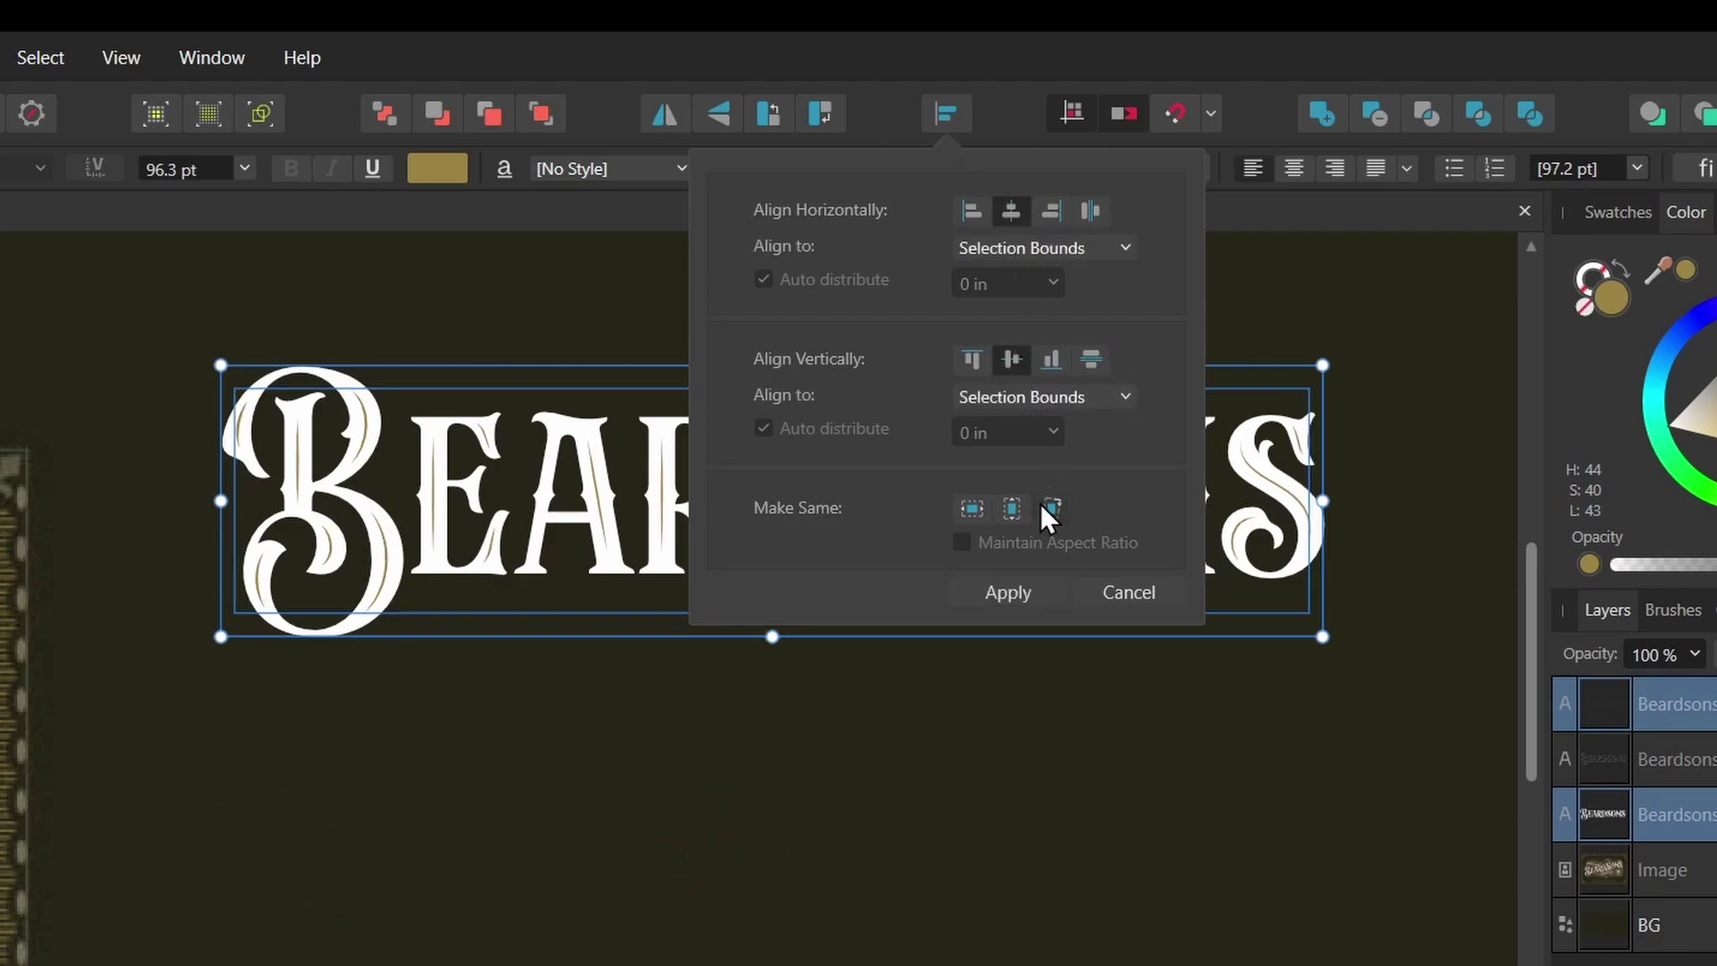
pyautogui.click(800, 697)
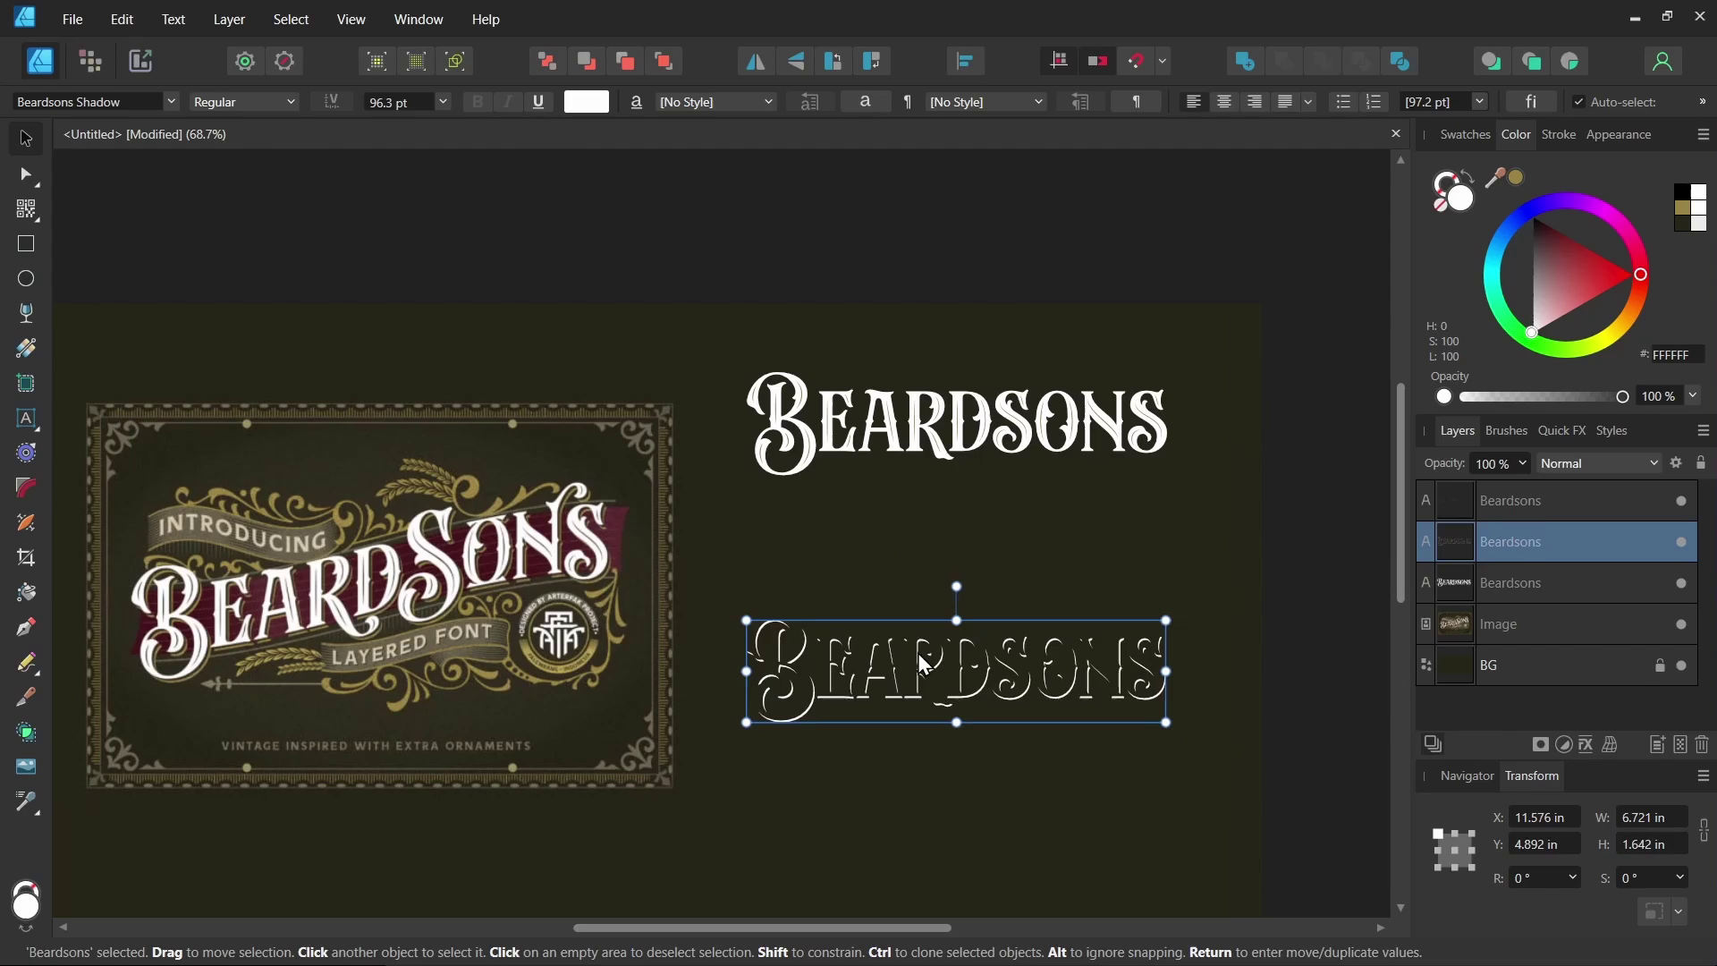
# Fill the Shadow text with gold 9B8342 and move it up behind the lettering.
pyautogui.click(1517, 178)
pyautogui.moveTo(1060, 624); pyautogui.dragTo(1076, 455)
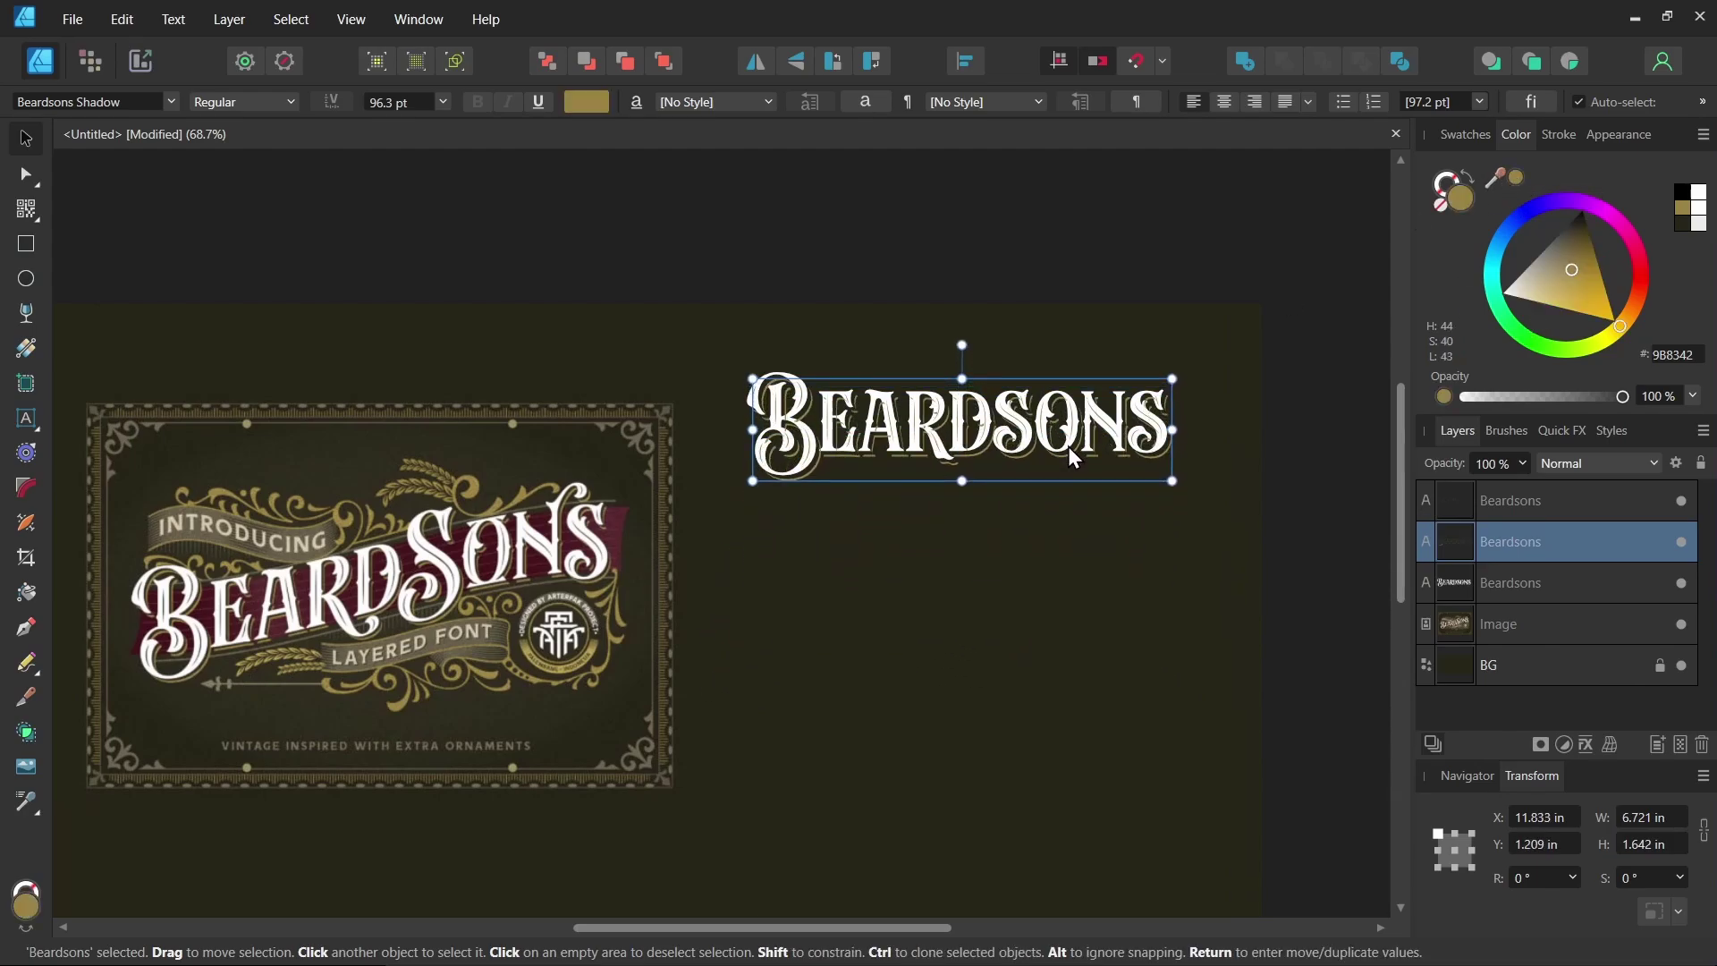
pyautogui.keyDown('shift'); pyautogui.click(1450, 582); pyautogui.keyUp('shift')
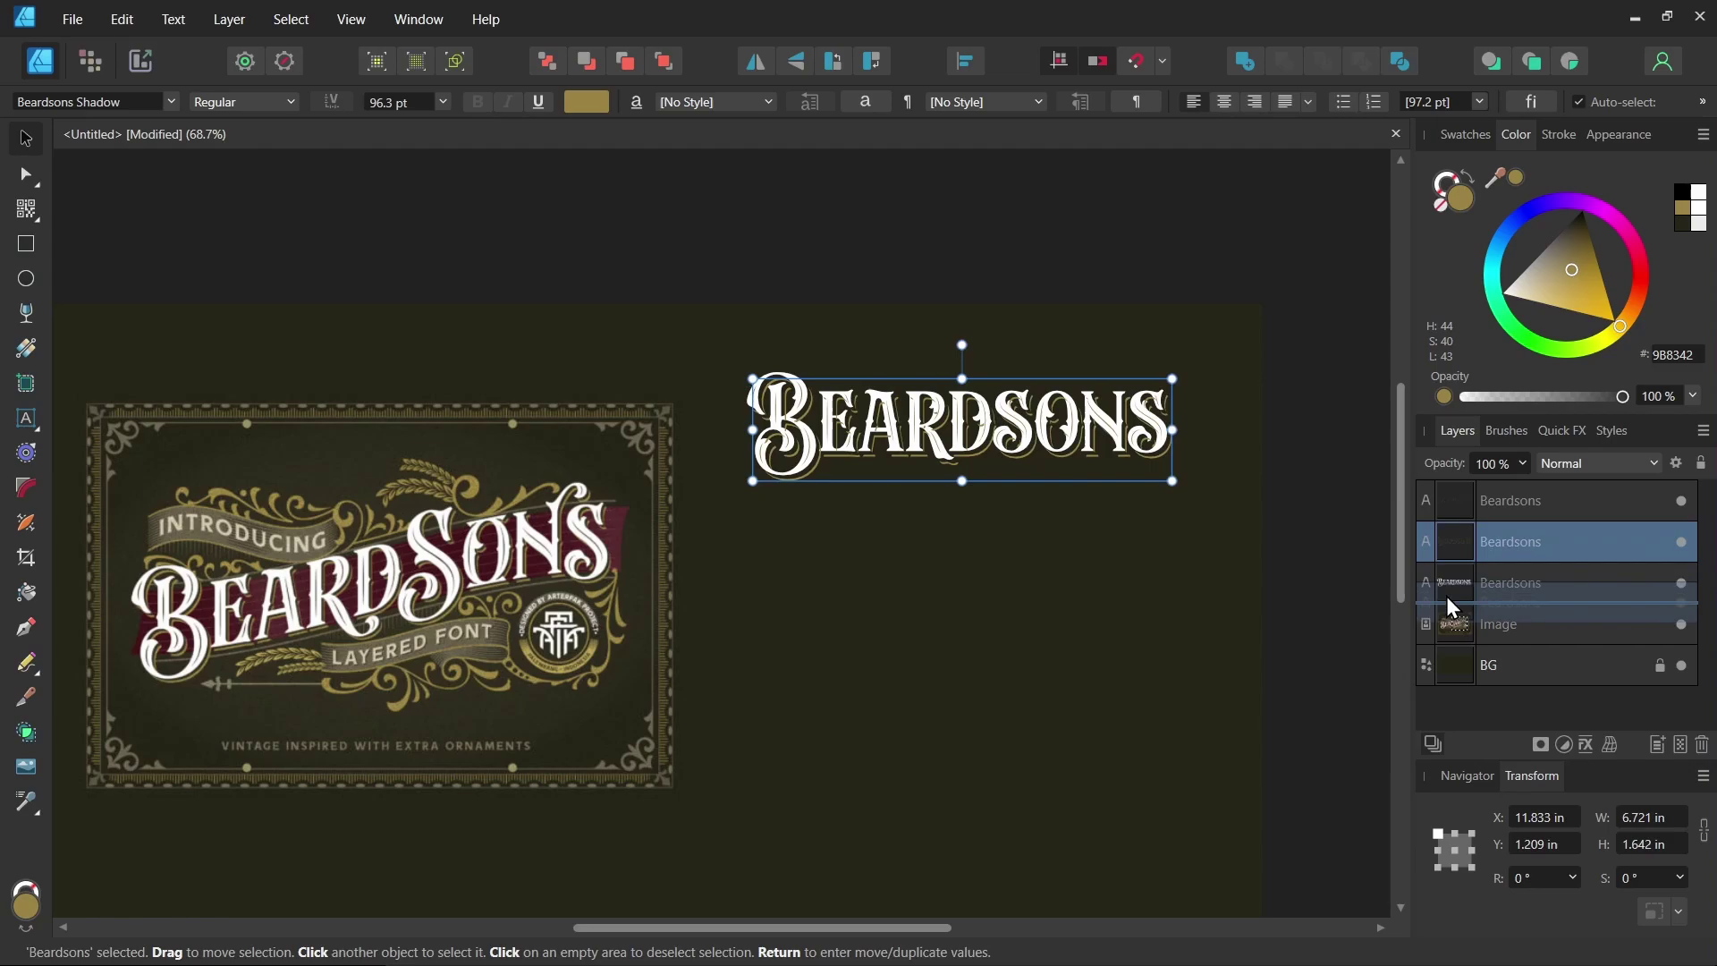
# Select all three Beardsons text layers and centre them horizontally.
pyautogui.hotkey('ctrl', 'alt', '0')
pyautogui.keyDown('shift'); pyautogui.click(1458, 525); pyautogui.keyUp('shift')
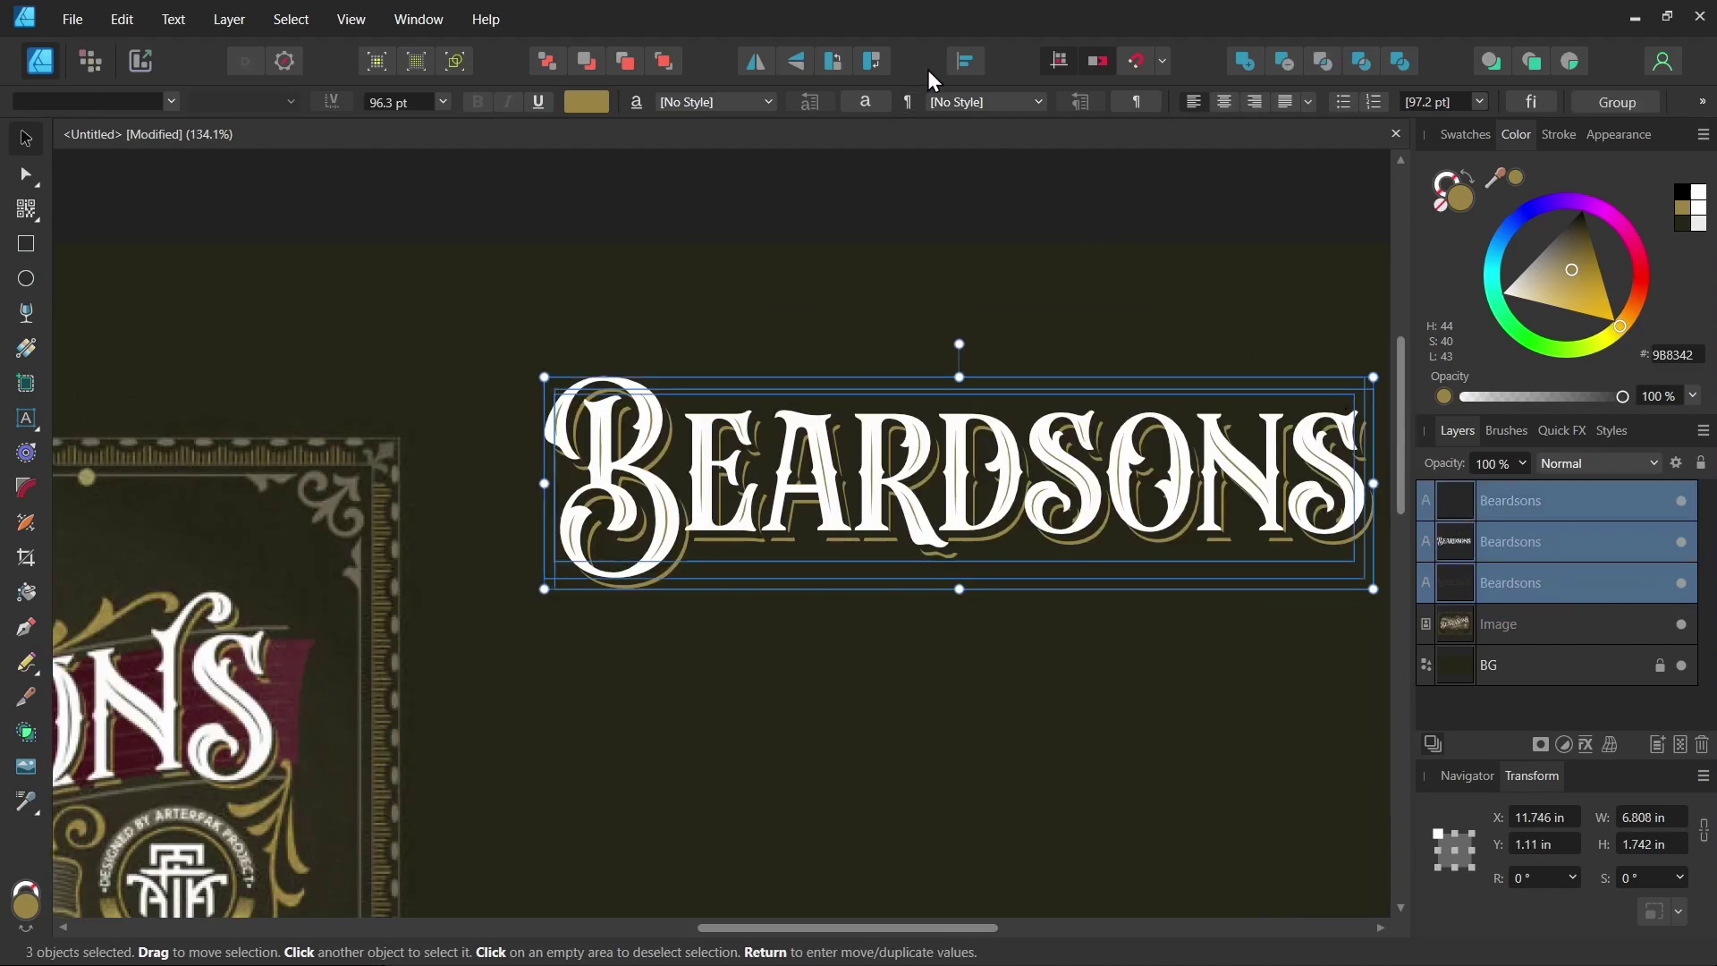
pyautogui.click(965, 61)
pyautogui.click(811, 150)
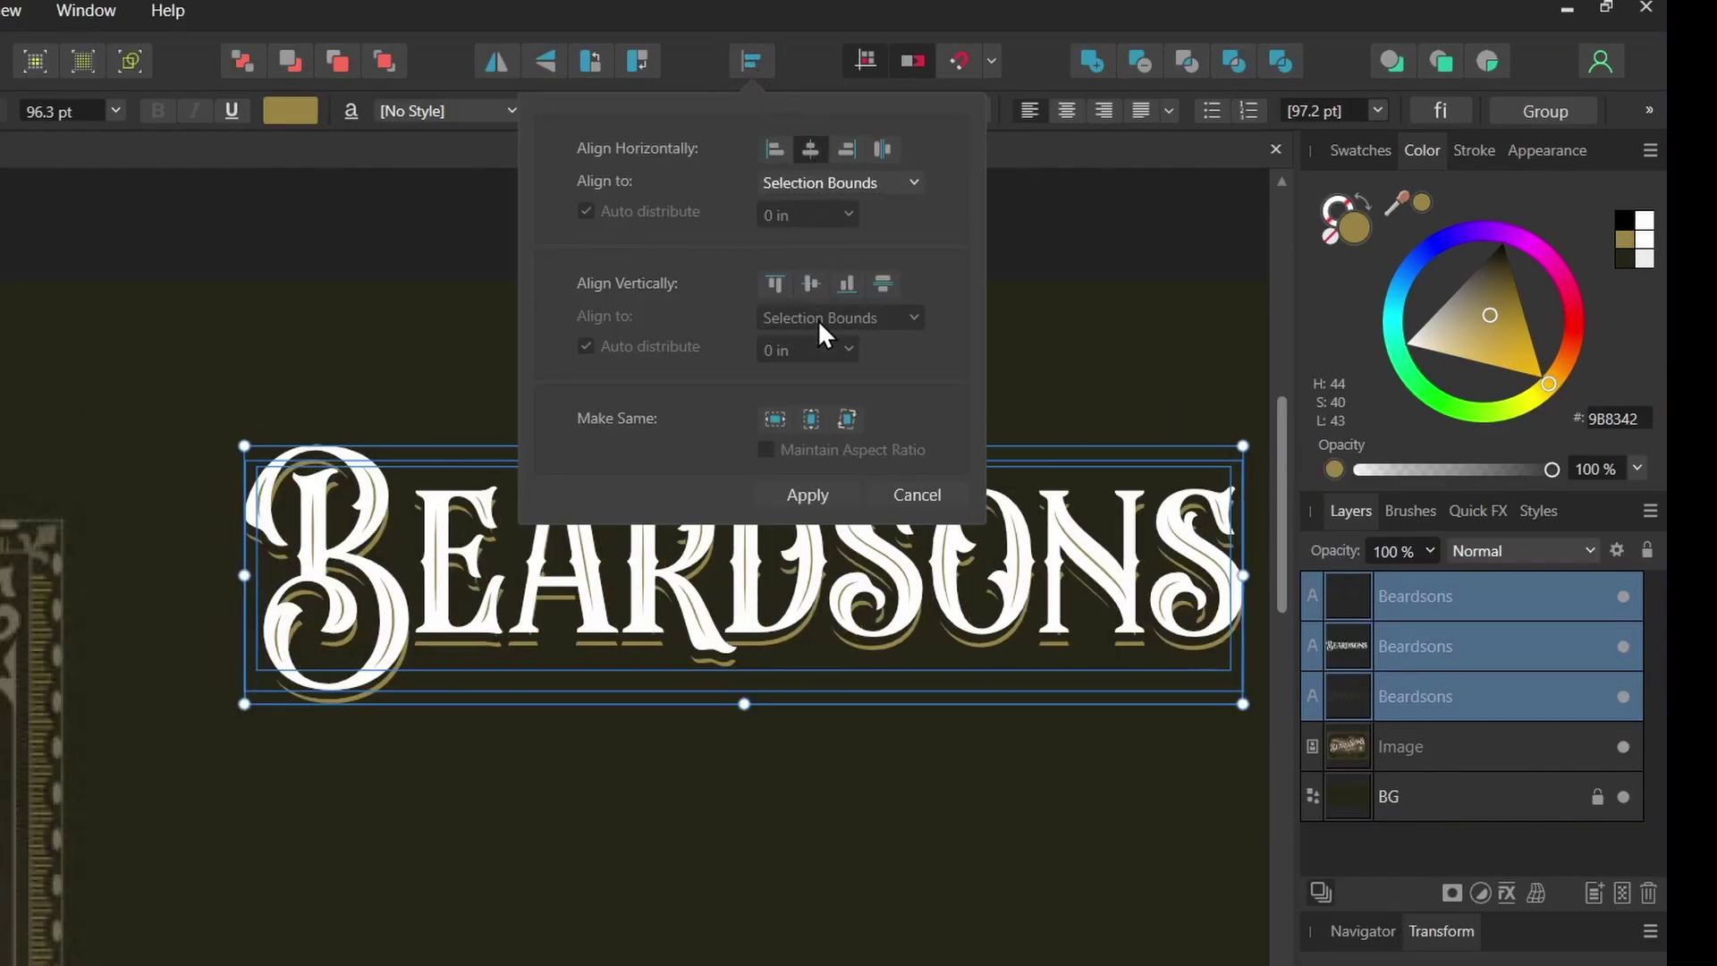
pyautogui.press('Escape')
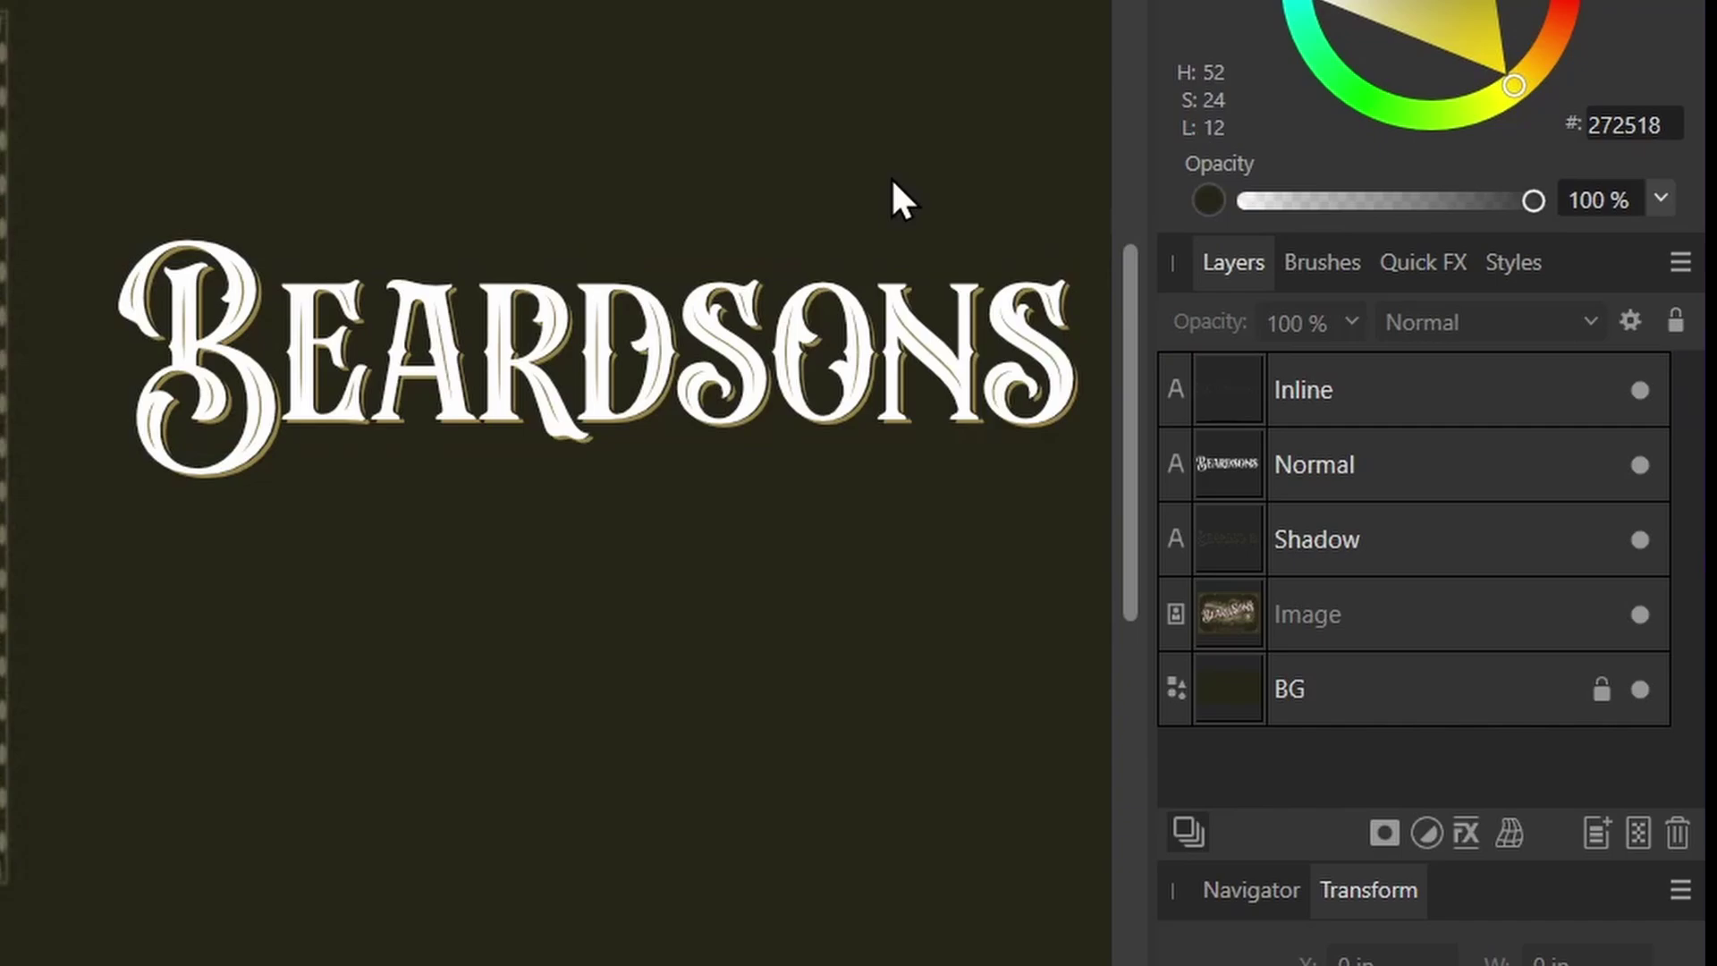
# Delete the Inline and Shadow layers, leaving only the Normal text.
pyautogui.click(1233, 386)
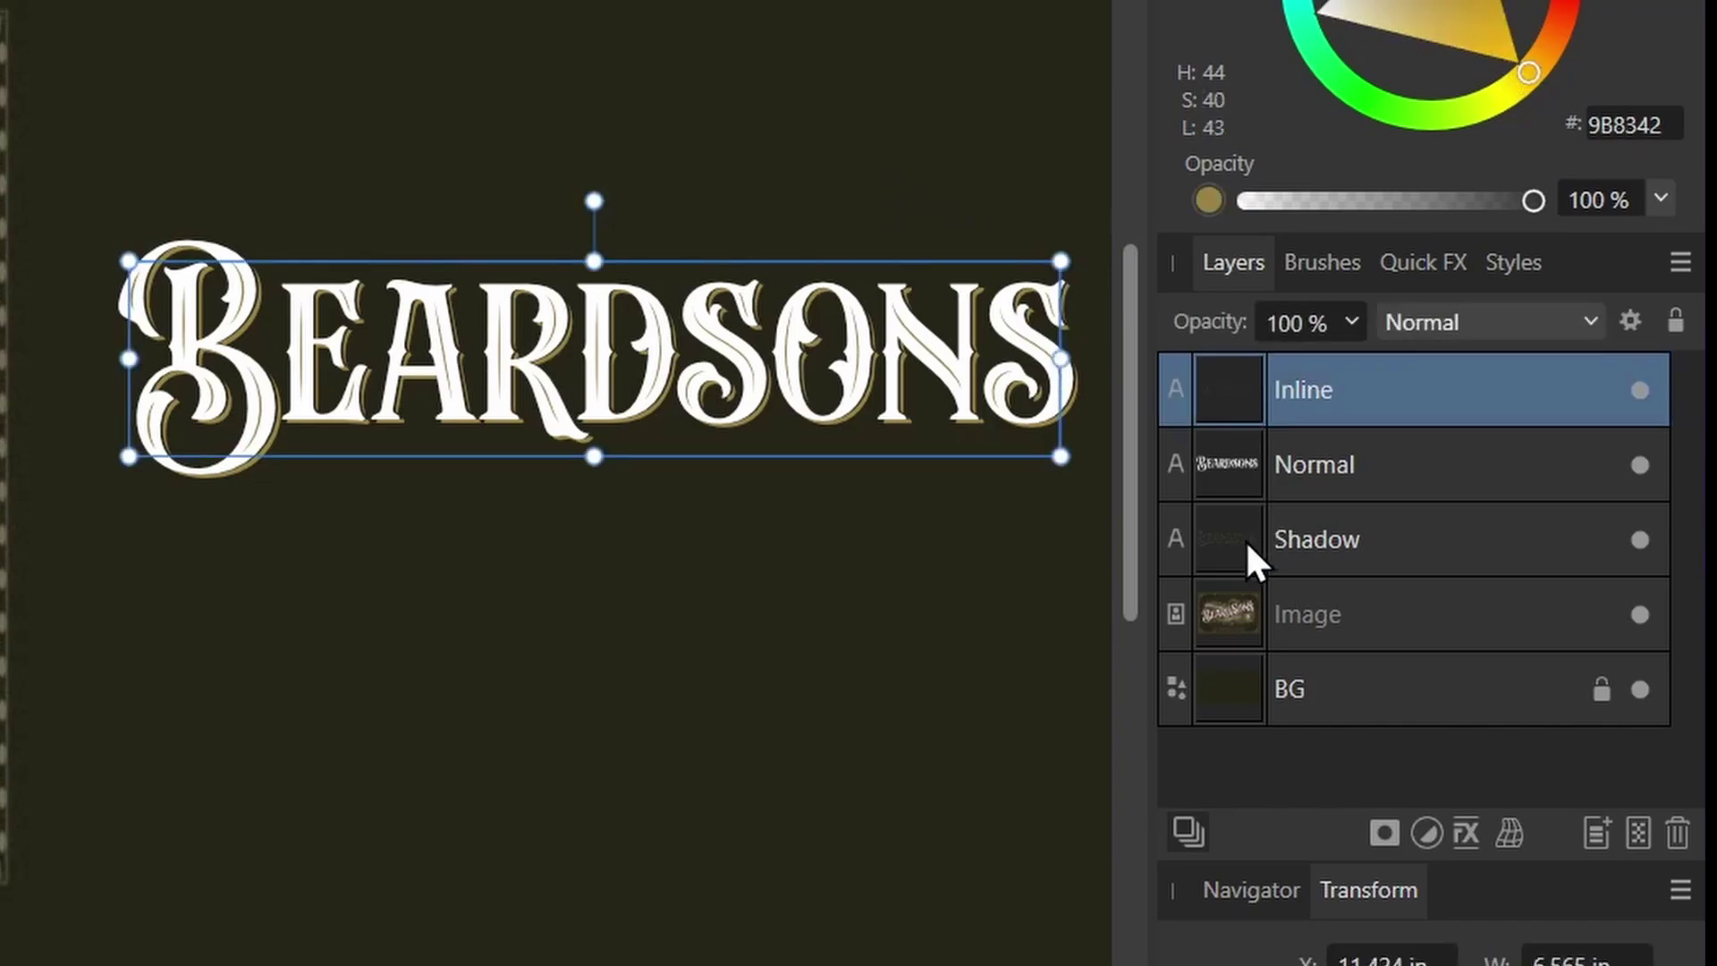
pyautogui.keyDown('ctrl'); pyautogui.click(1246, 536); pyautogui.keyUp('ctrl')
pyautogui.press('Delete')
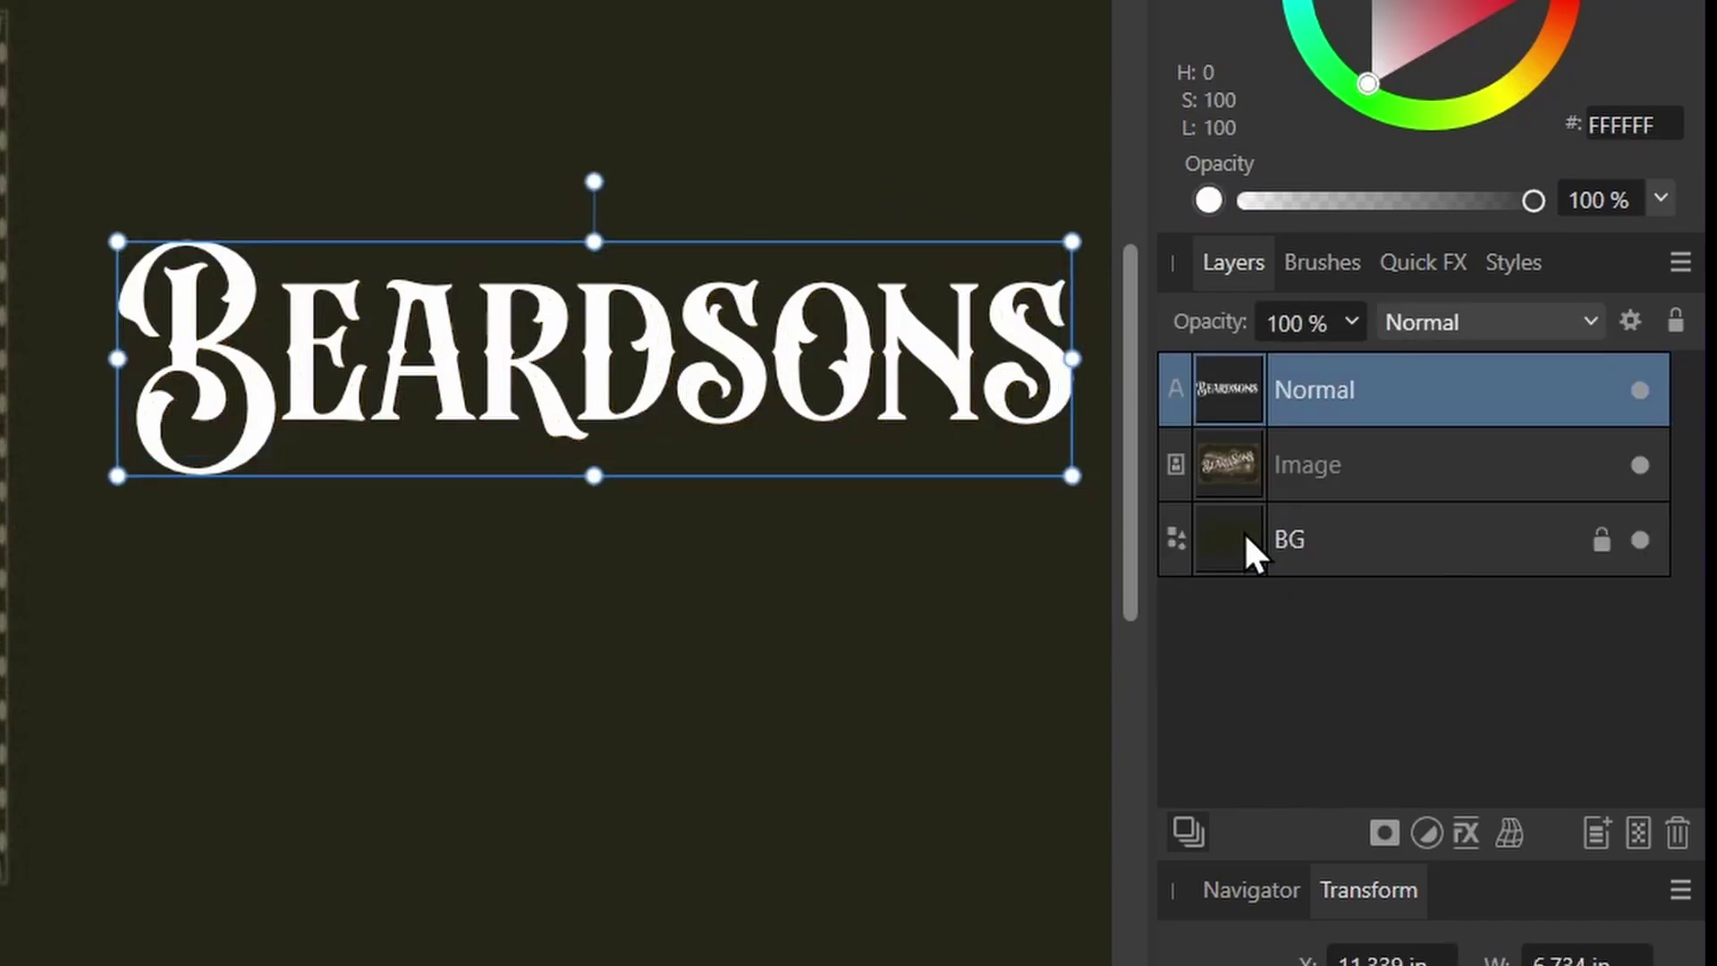
pyautogui.click(518, 18)
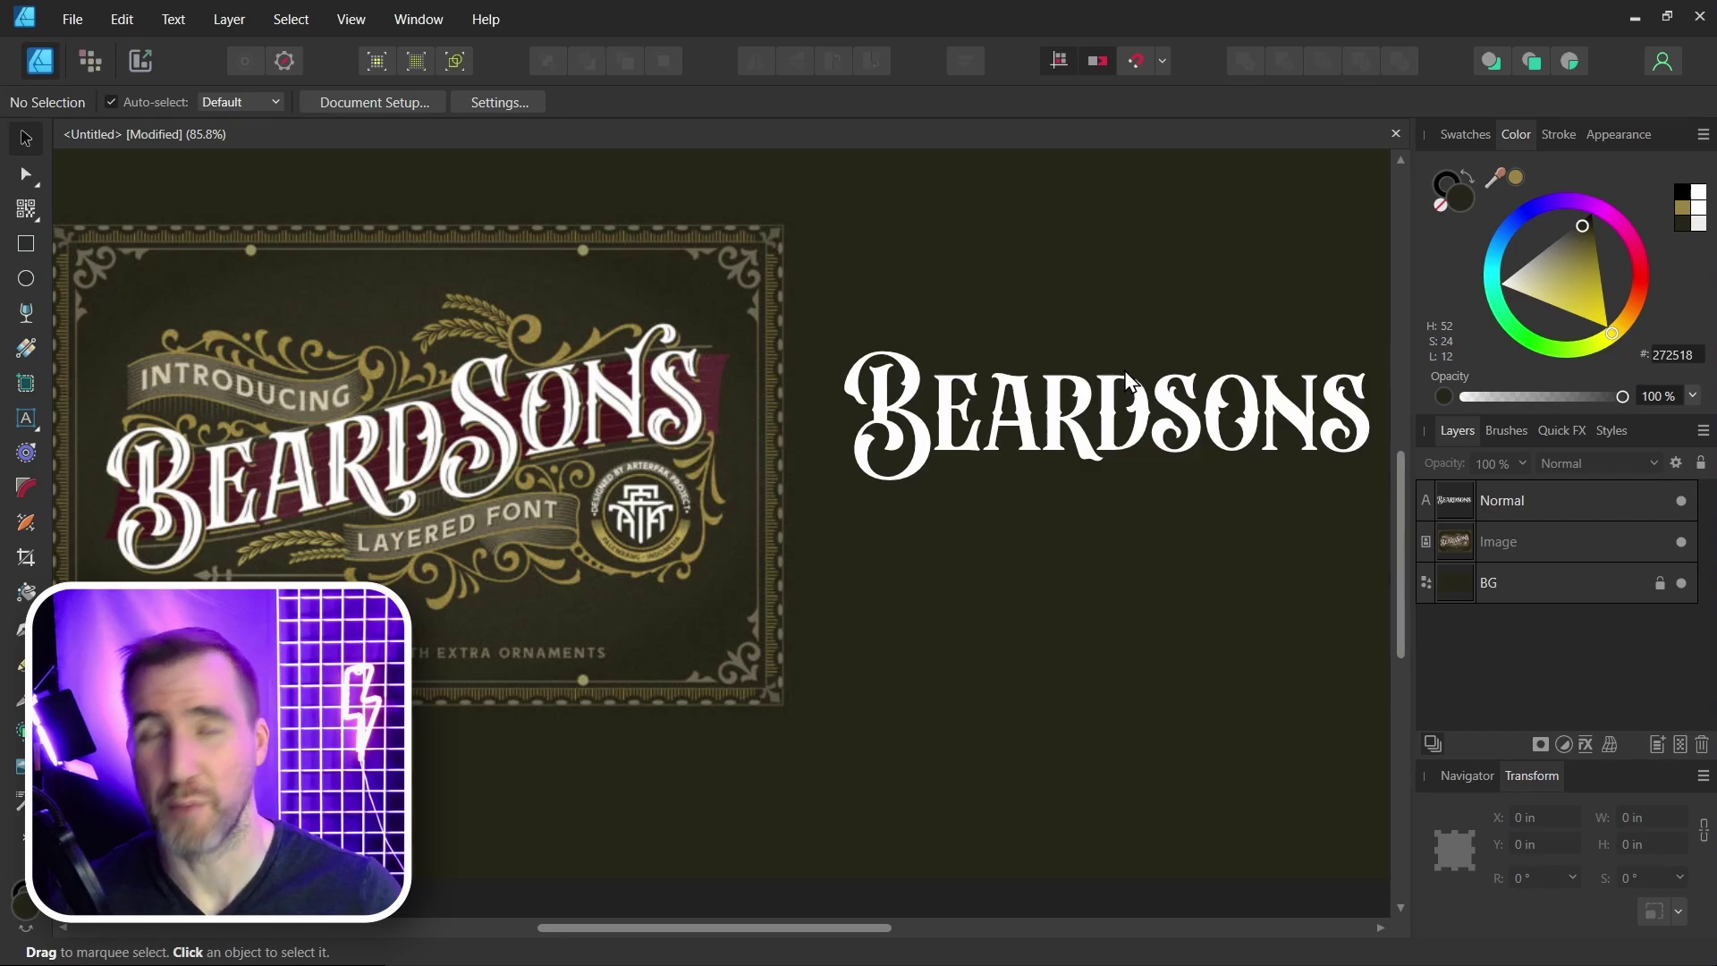
# Try alternate R forms in Beardsons, then revert to a lowercase r.
pyautogui.doubleClick(1093, 404)
pyautogui.press('BackSpace')
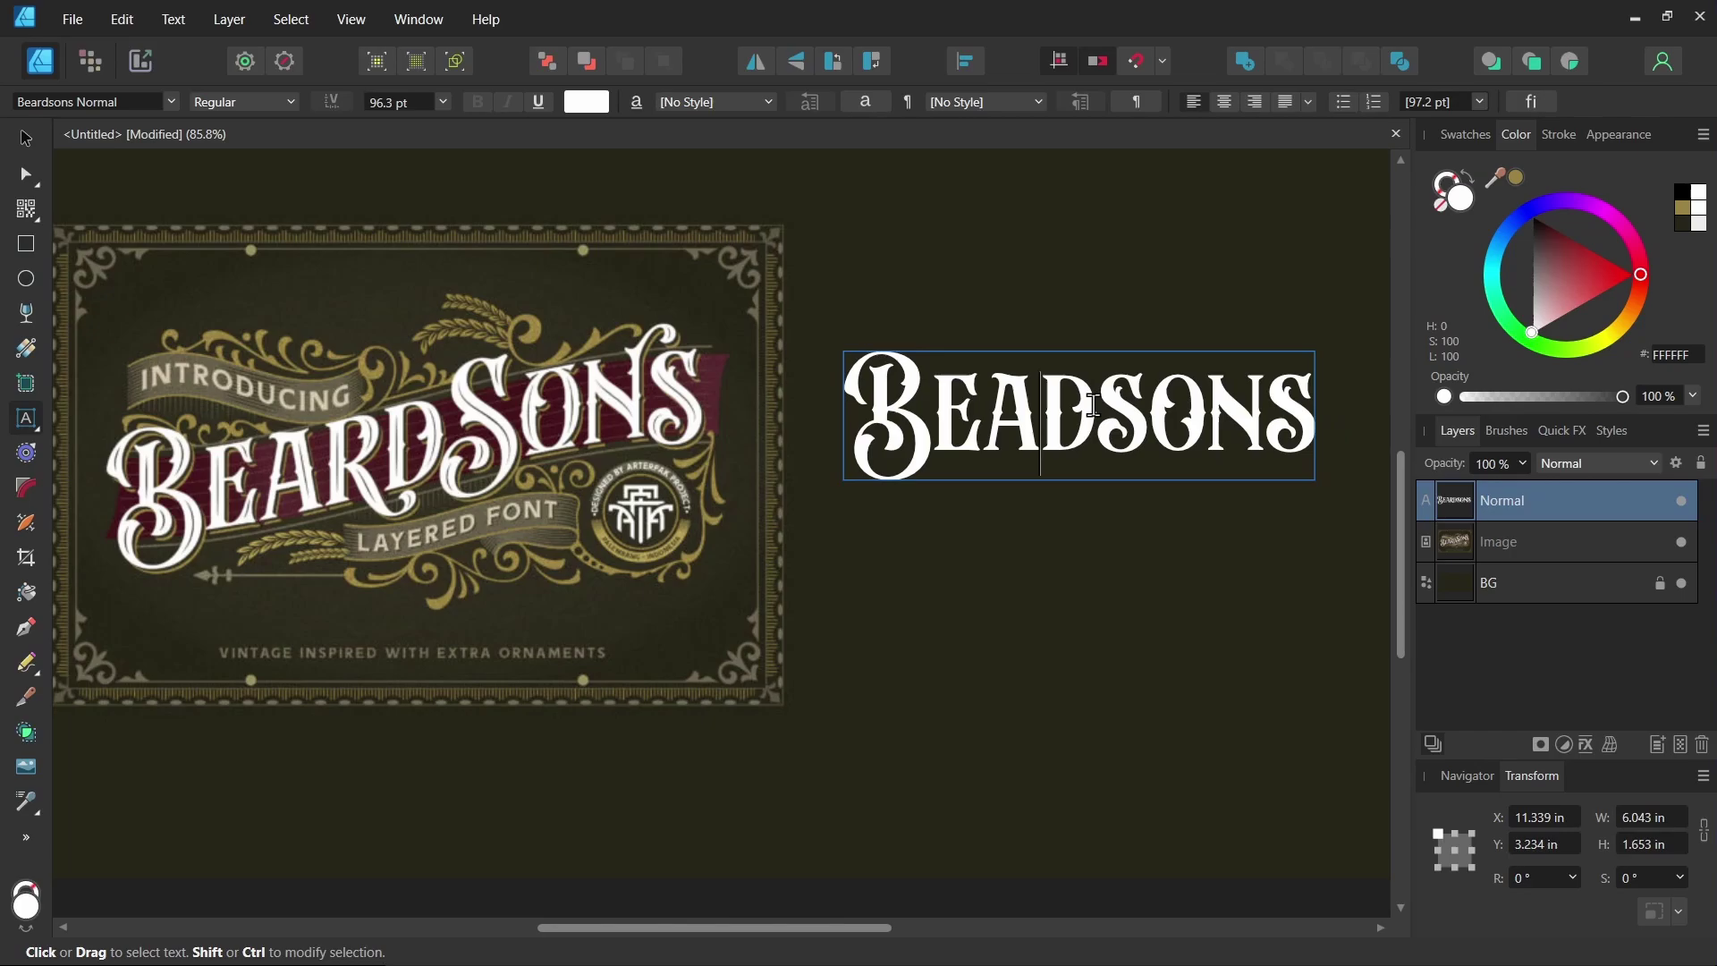
pyautogui.write('R')
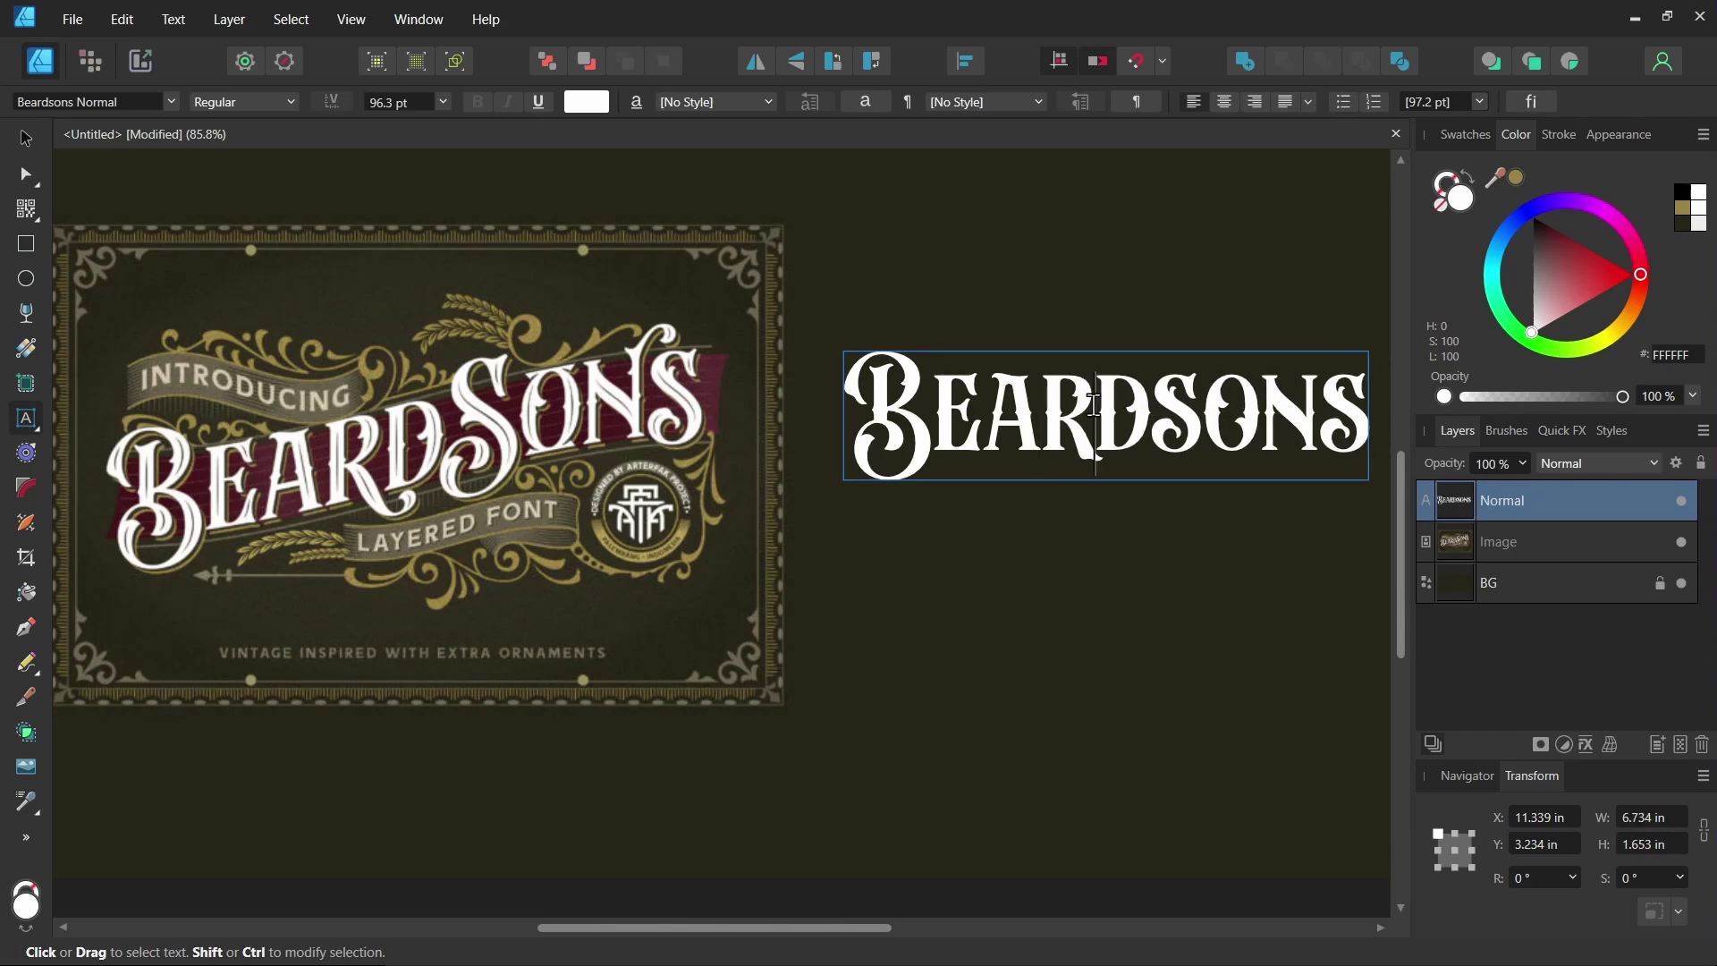
pyautogui.press('BackSpace')
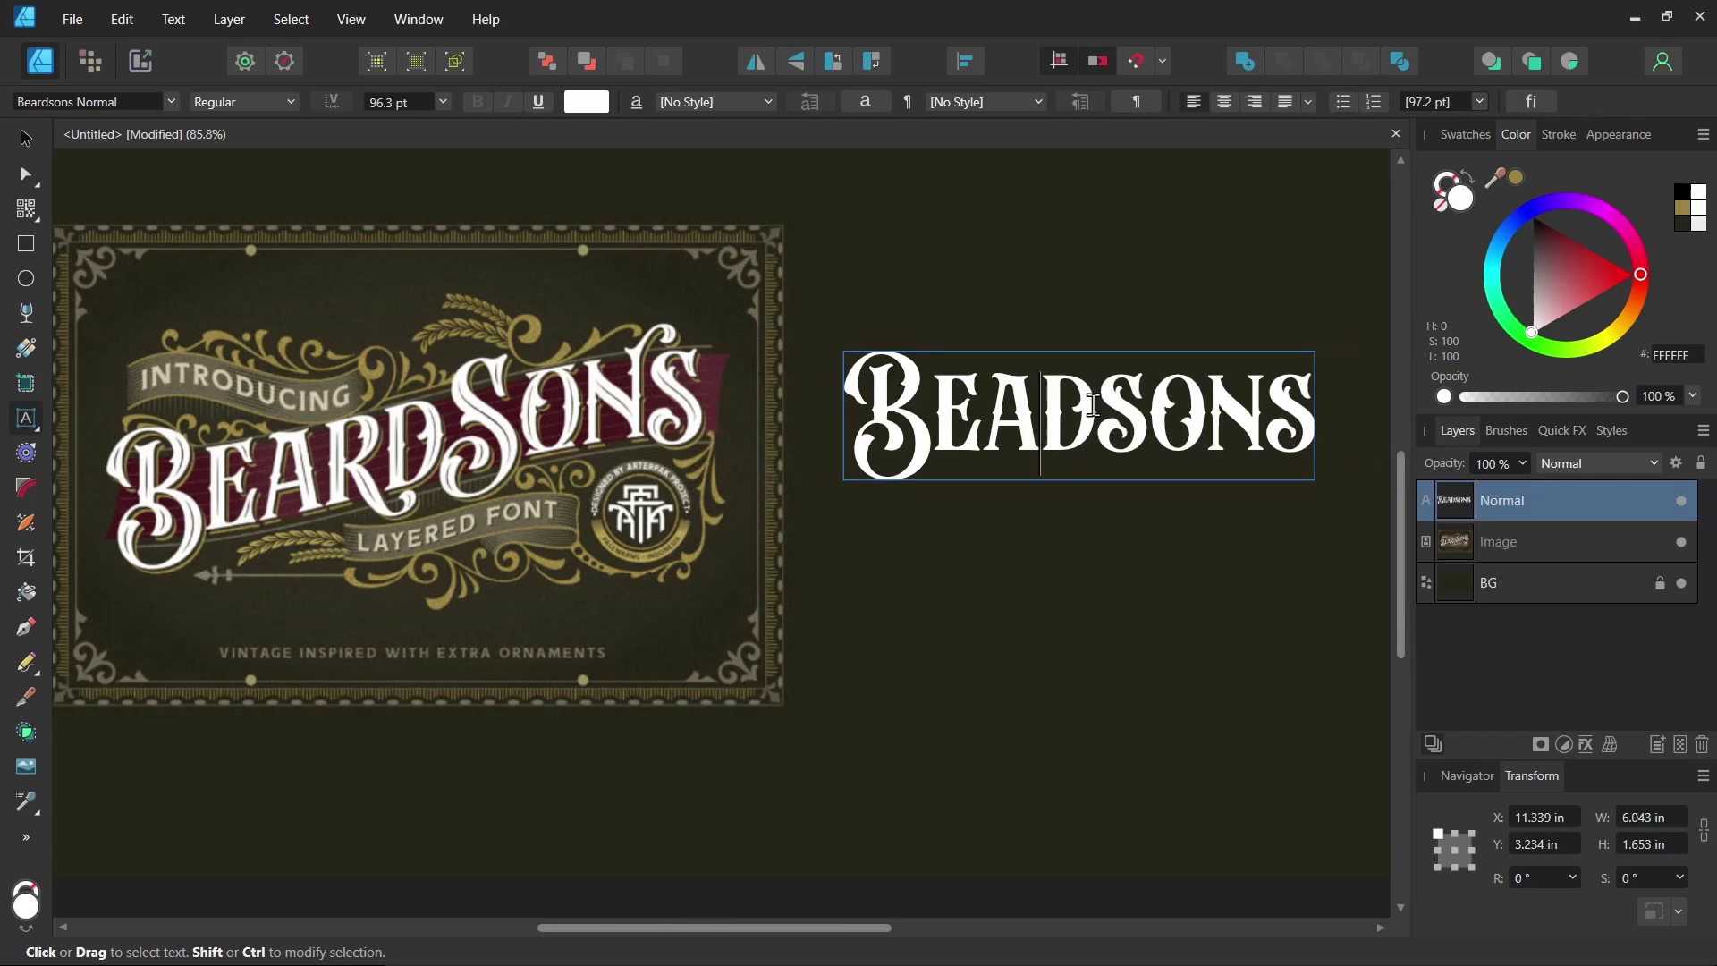
pyautogui.write('R')
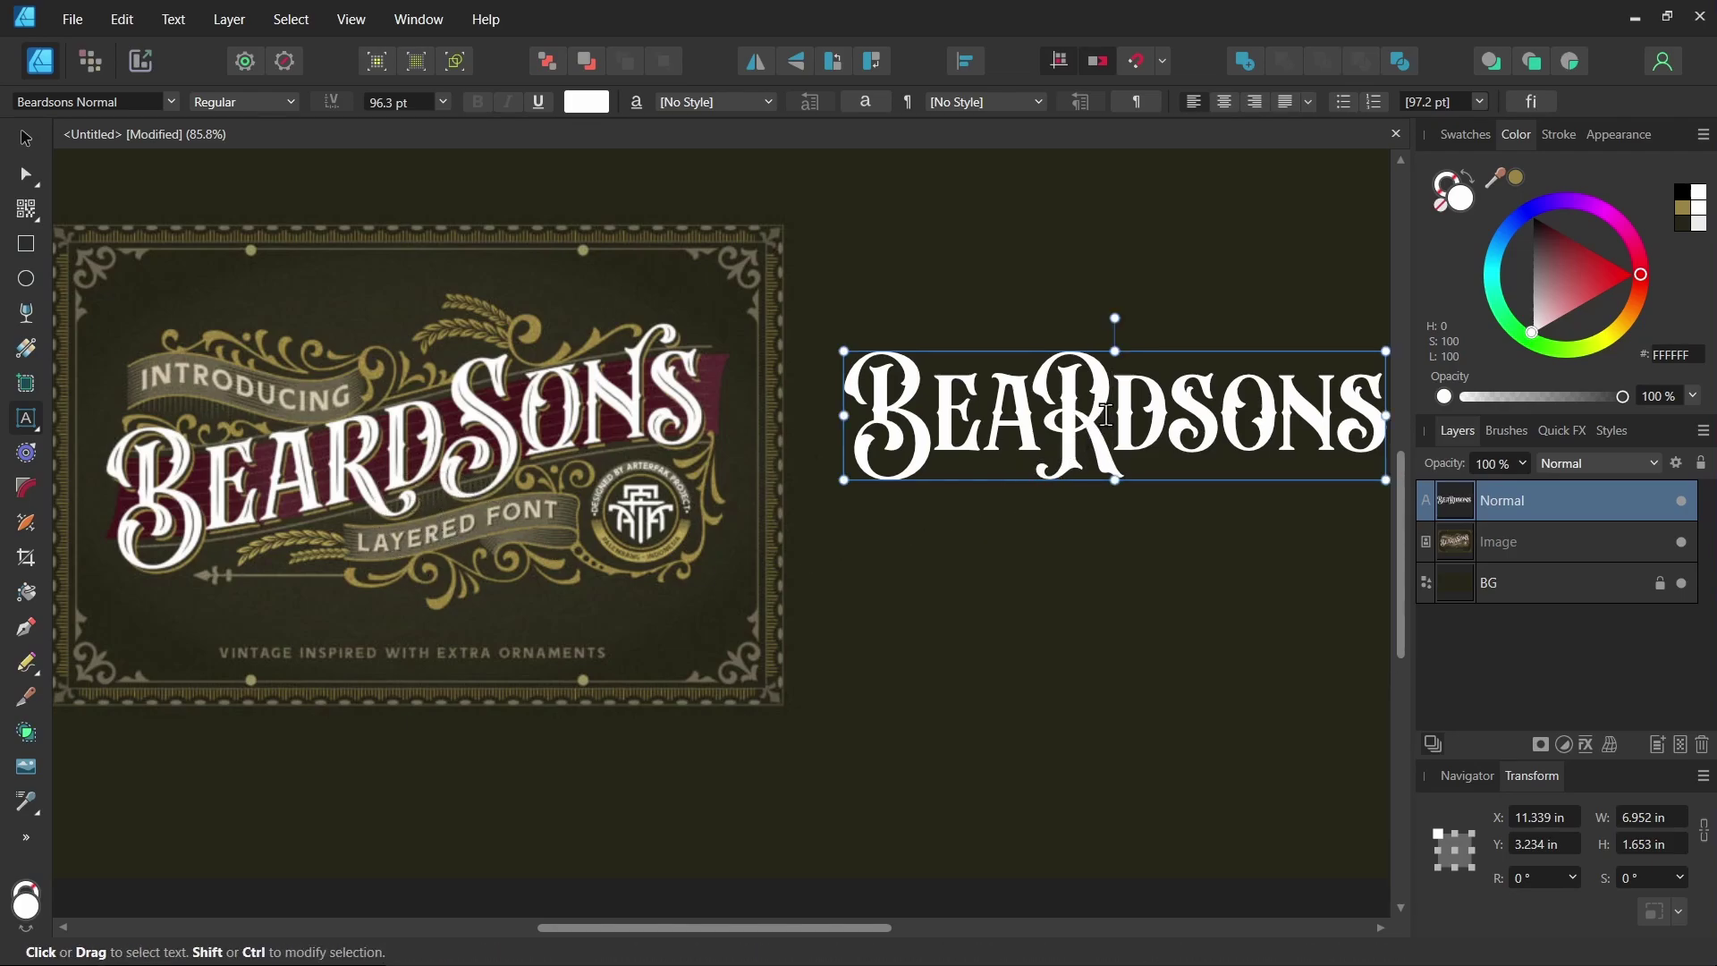
pyautogui.press('BackSpace')
pyautogui.write('r')
# Delete the N before the final S and retype it as N.
pyautogui.click(1313, 408)
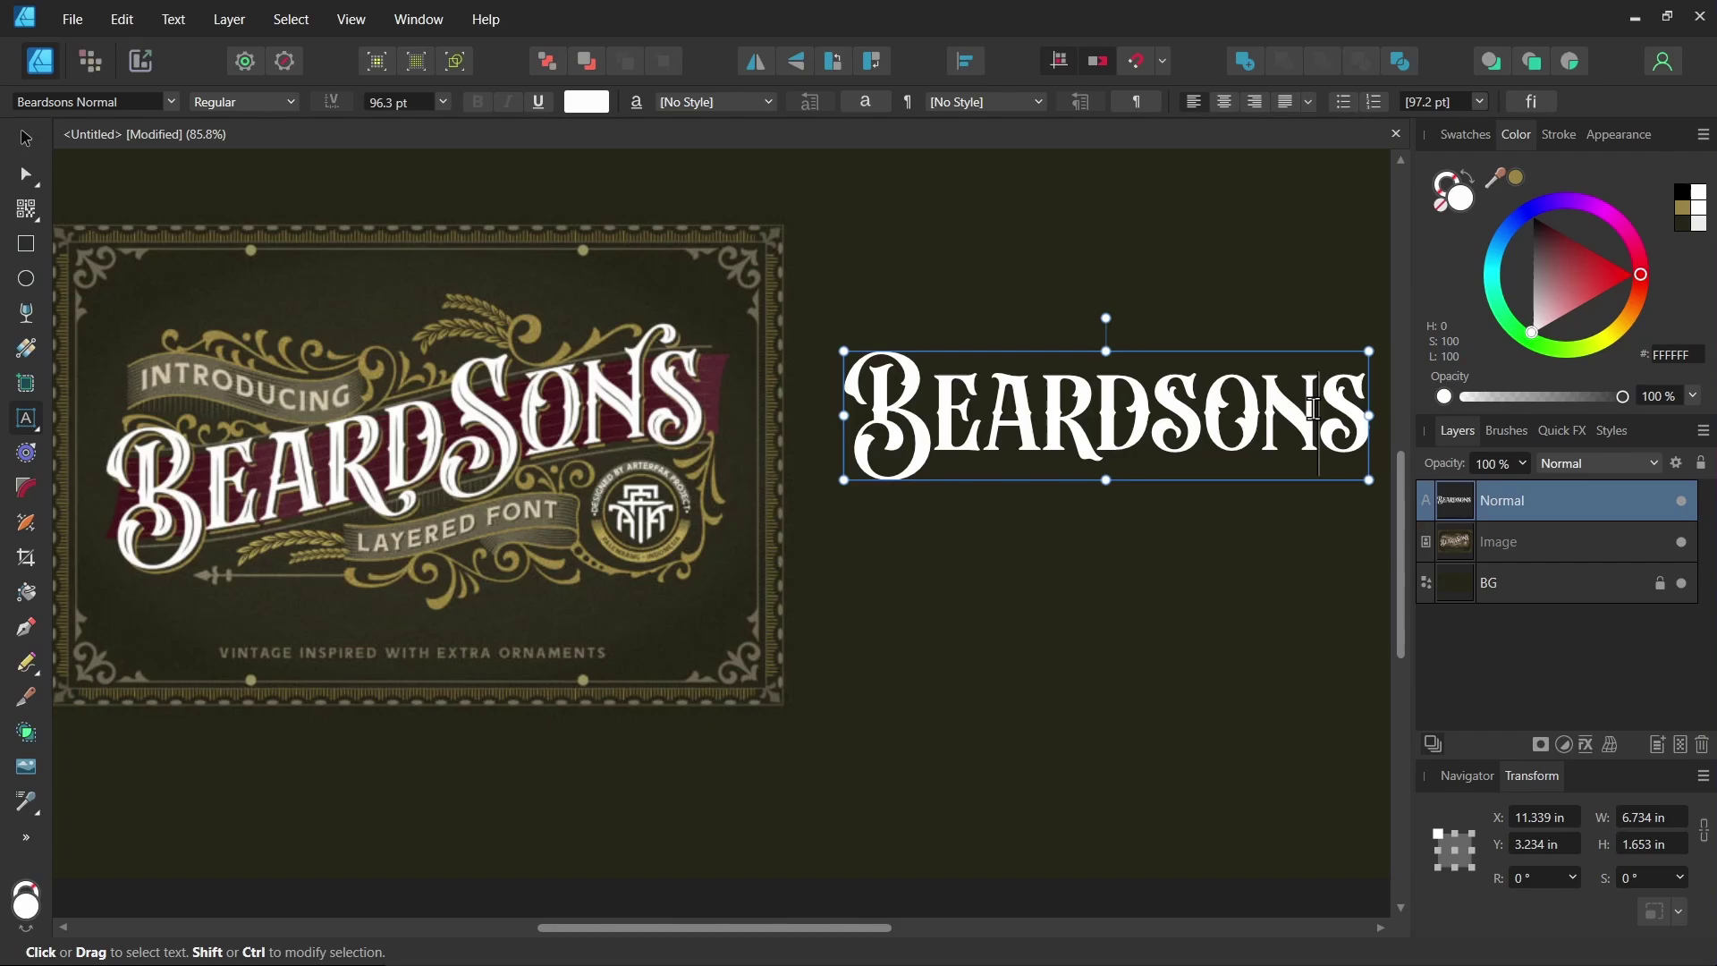
pyautogui.press('BackSpace')
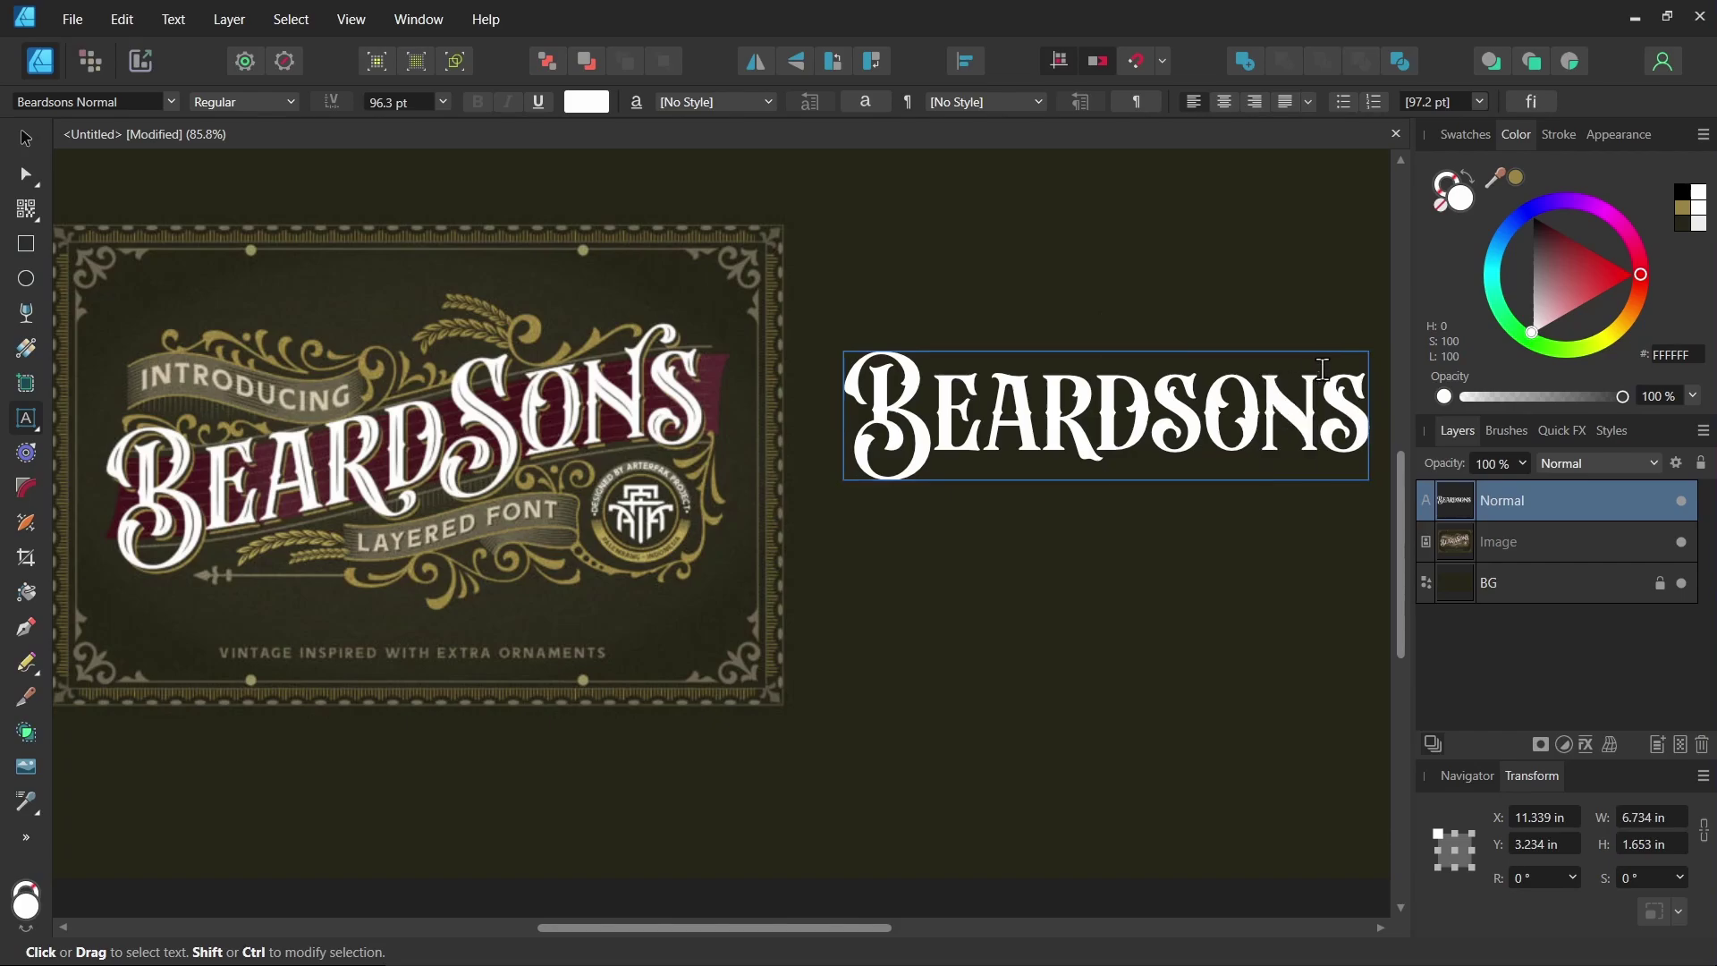
pyautogui.press('BackSpace')
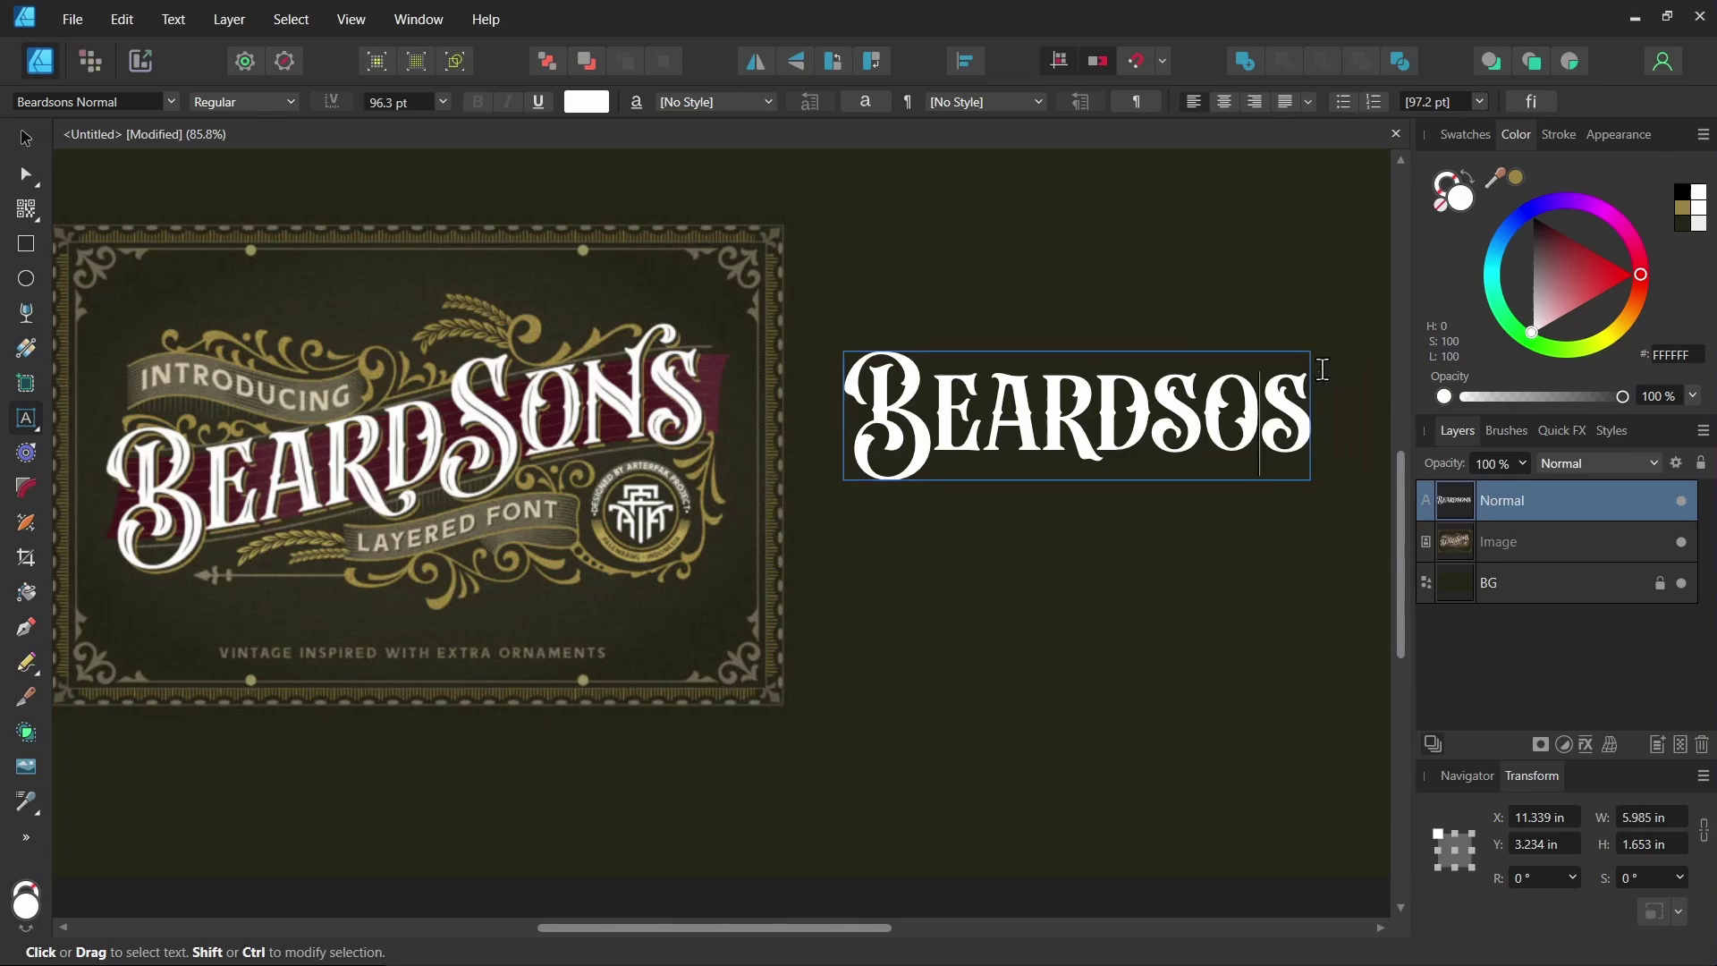
pyautogui.write('N')
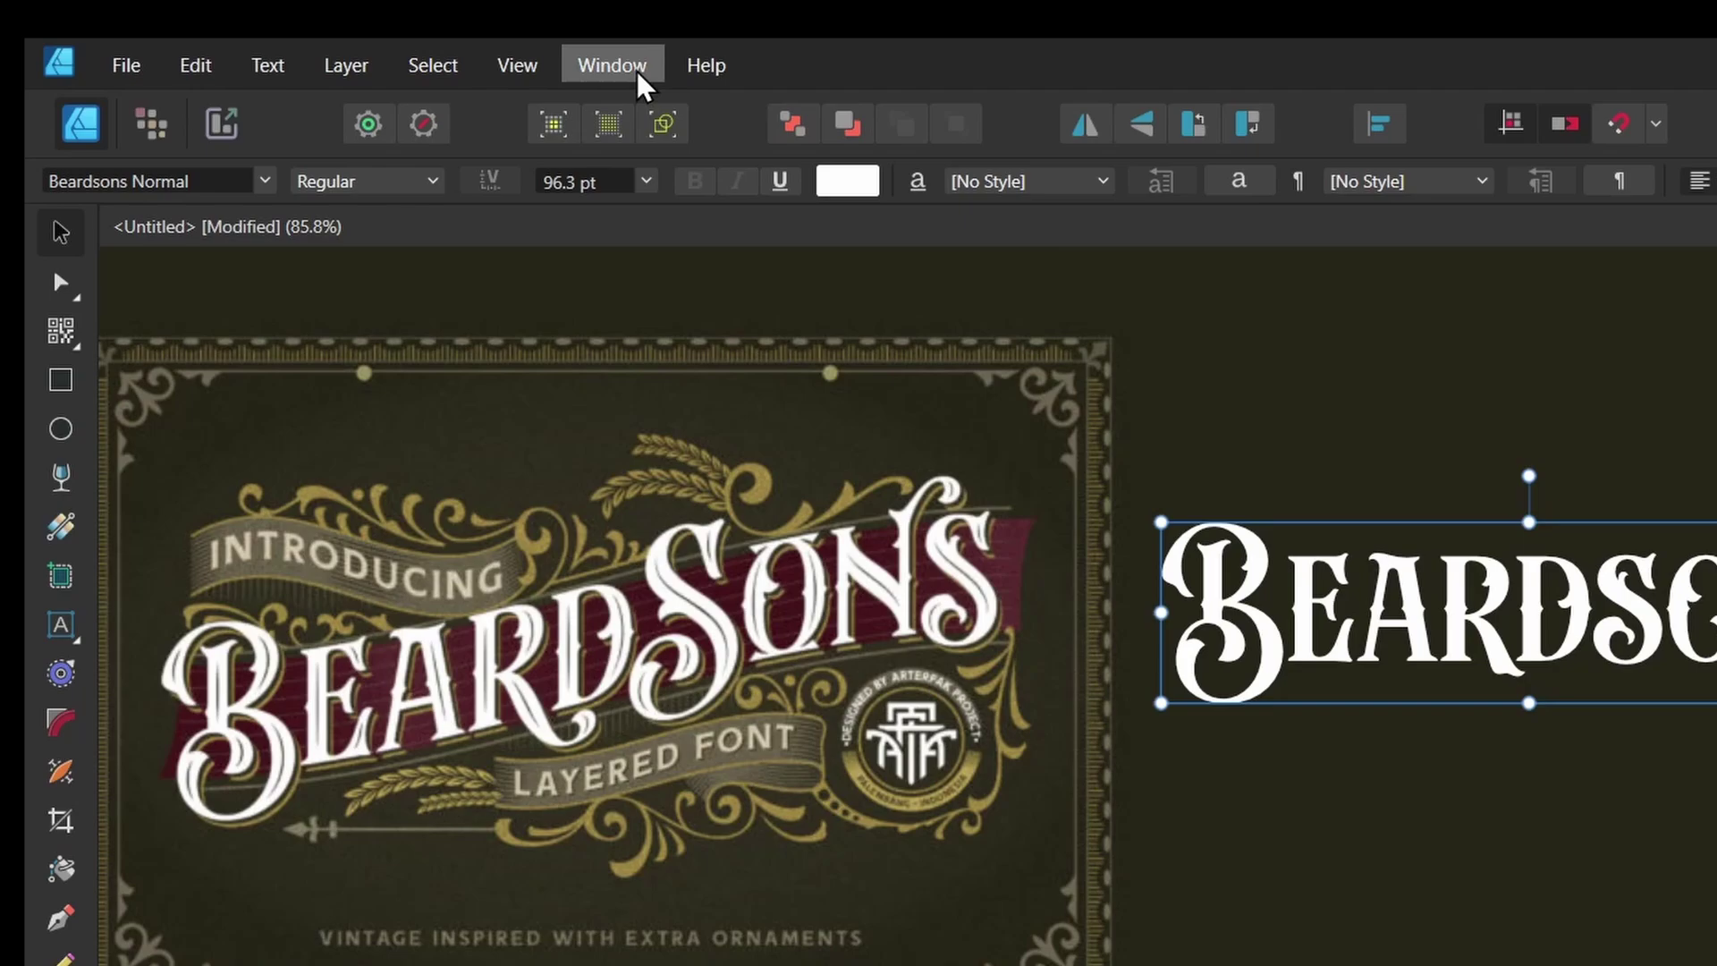
# Open the Glyph Browser for Beardsons Normal and scroll down to the alternate glyphs.
pyautogui.click(636, 69)
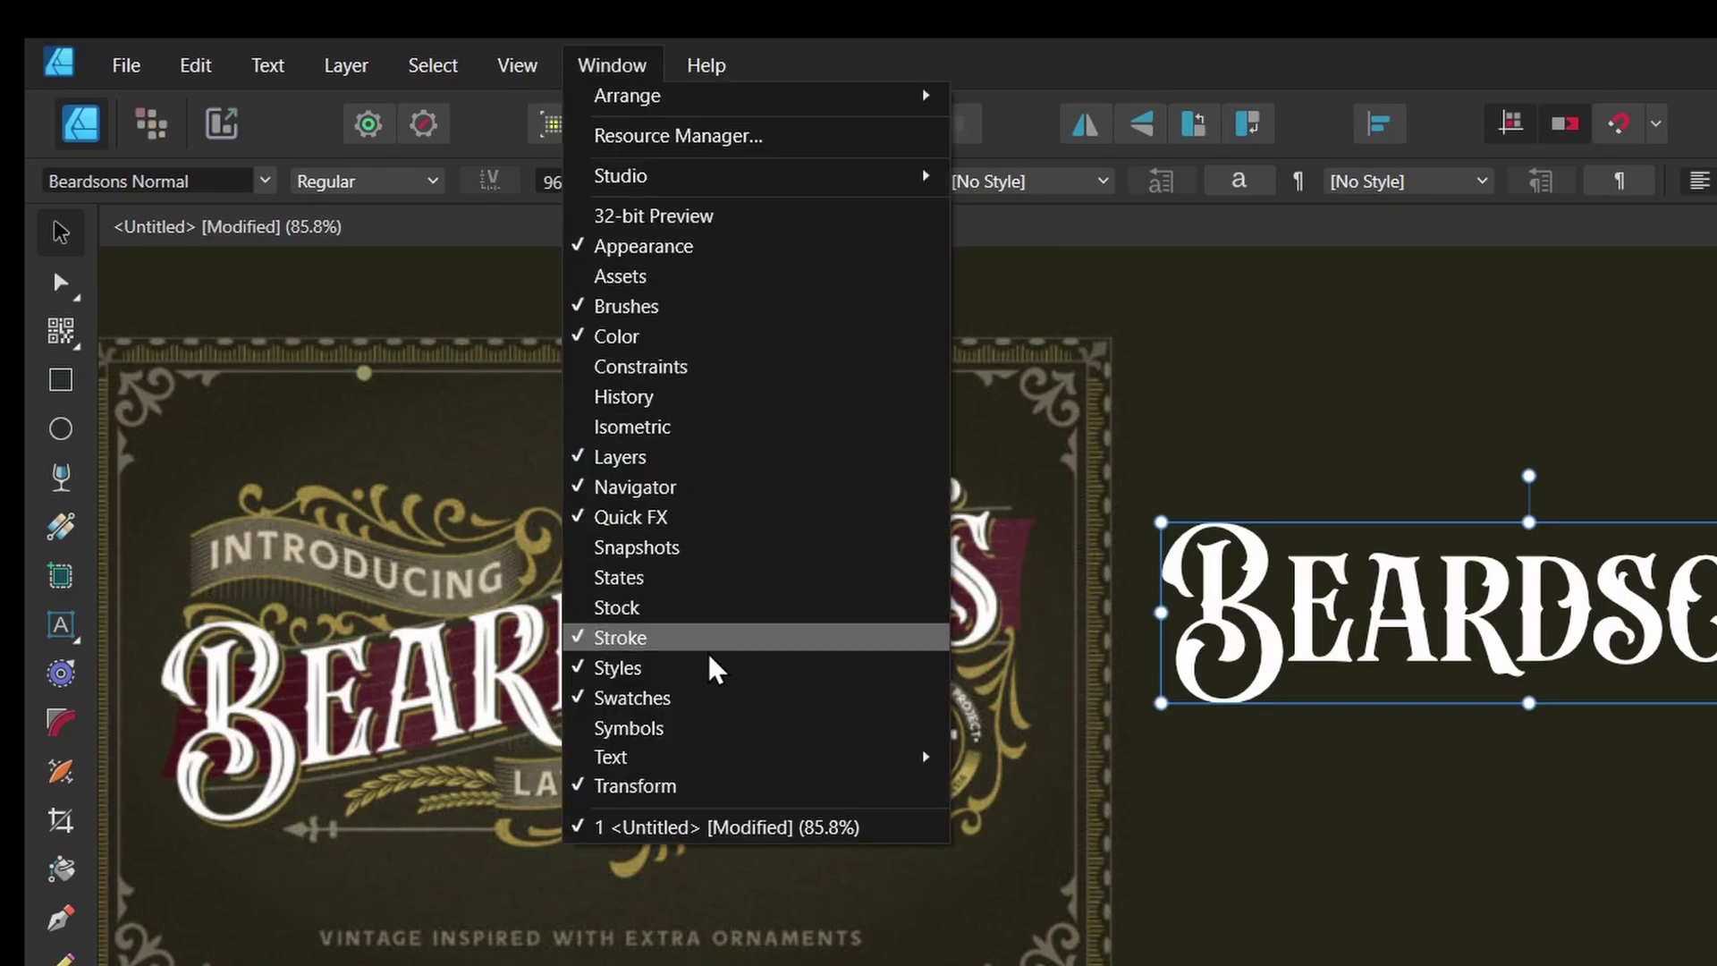
pyautogui.moveTo(729, 759)
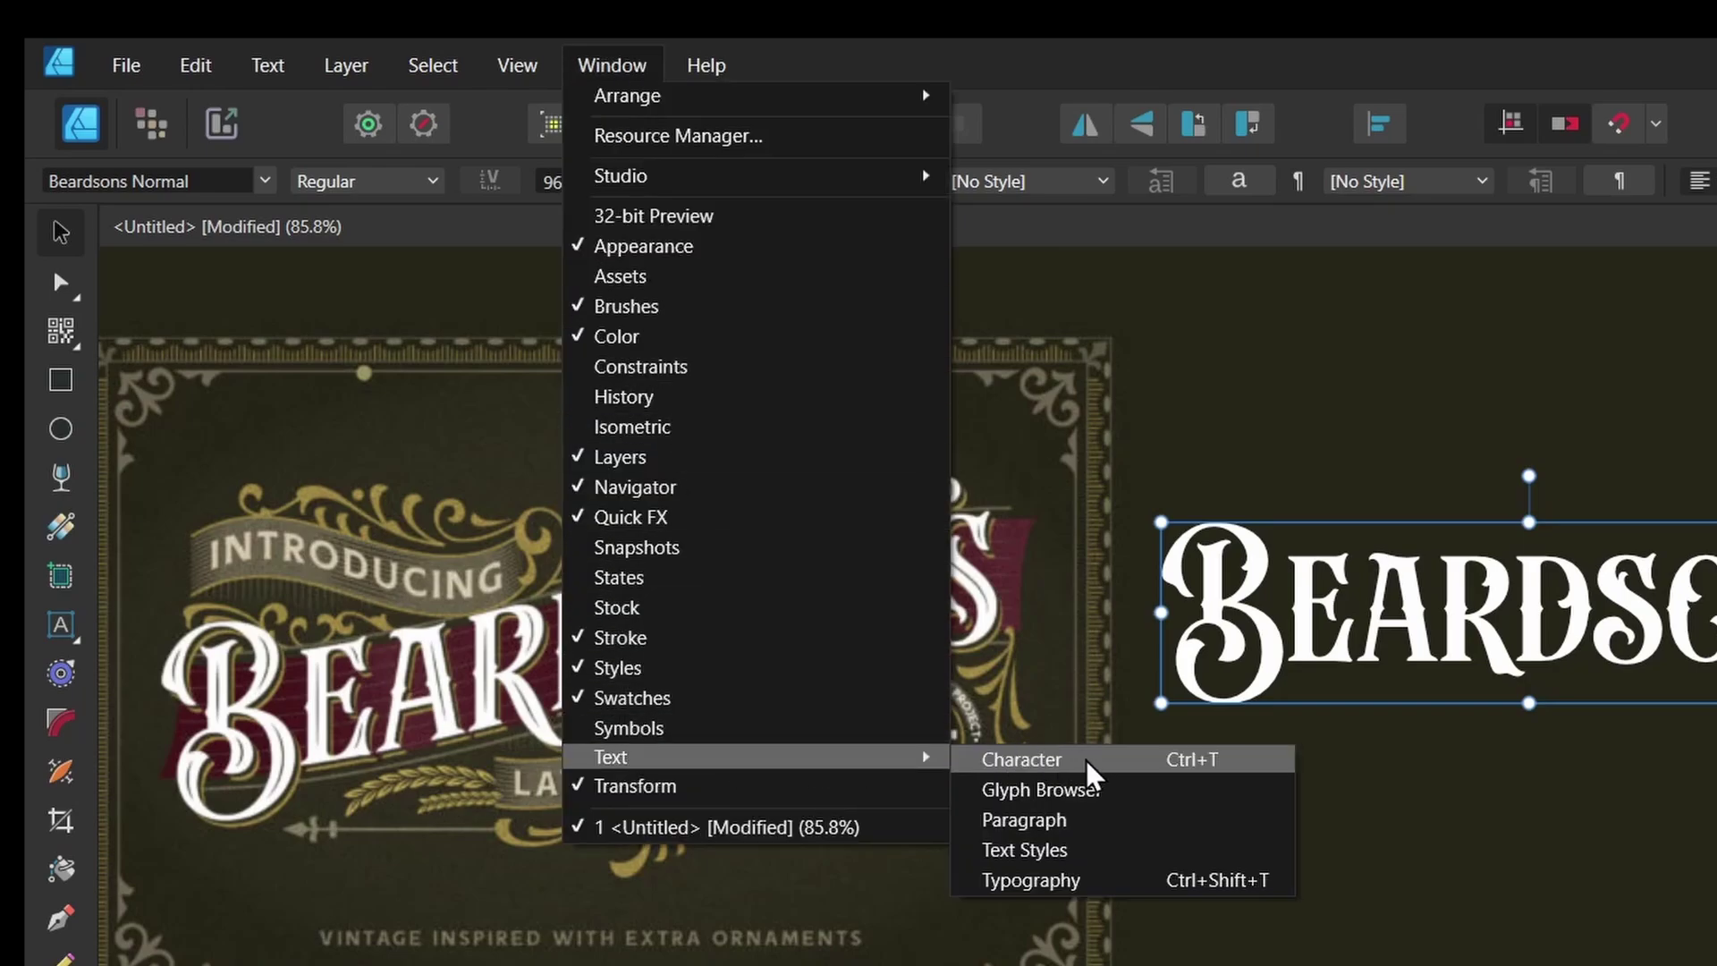
pyautogui.click(1098, 808)
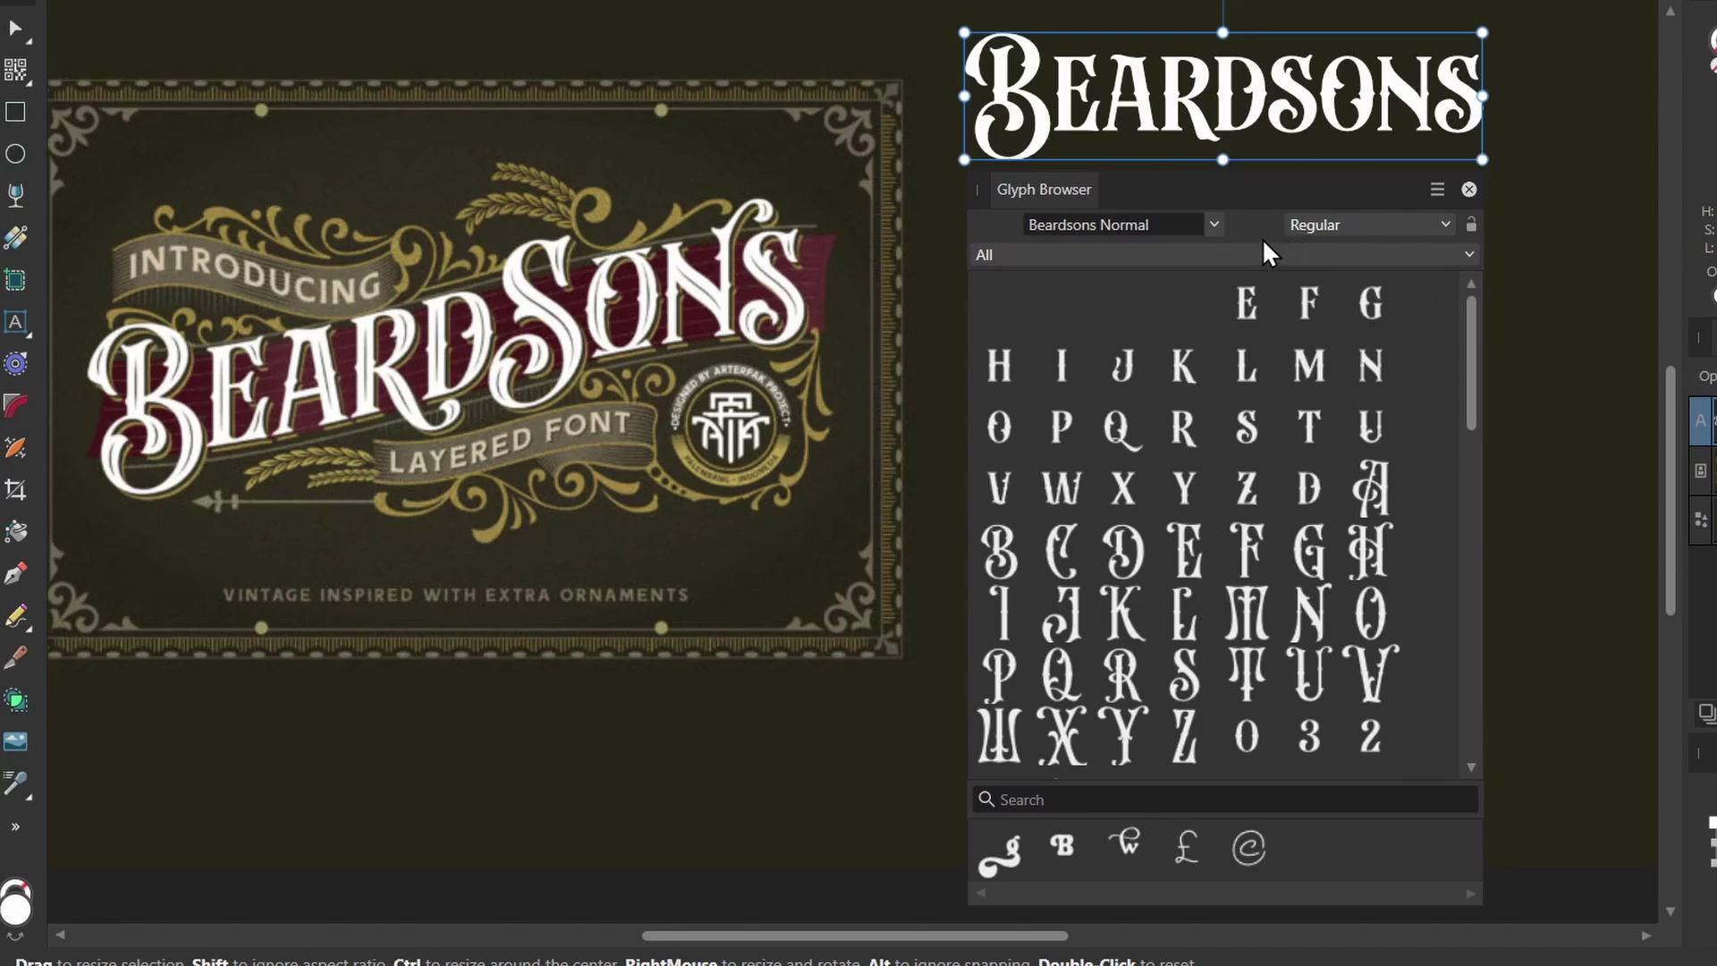
pyautogui.click(1211, 226)
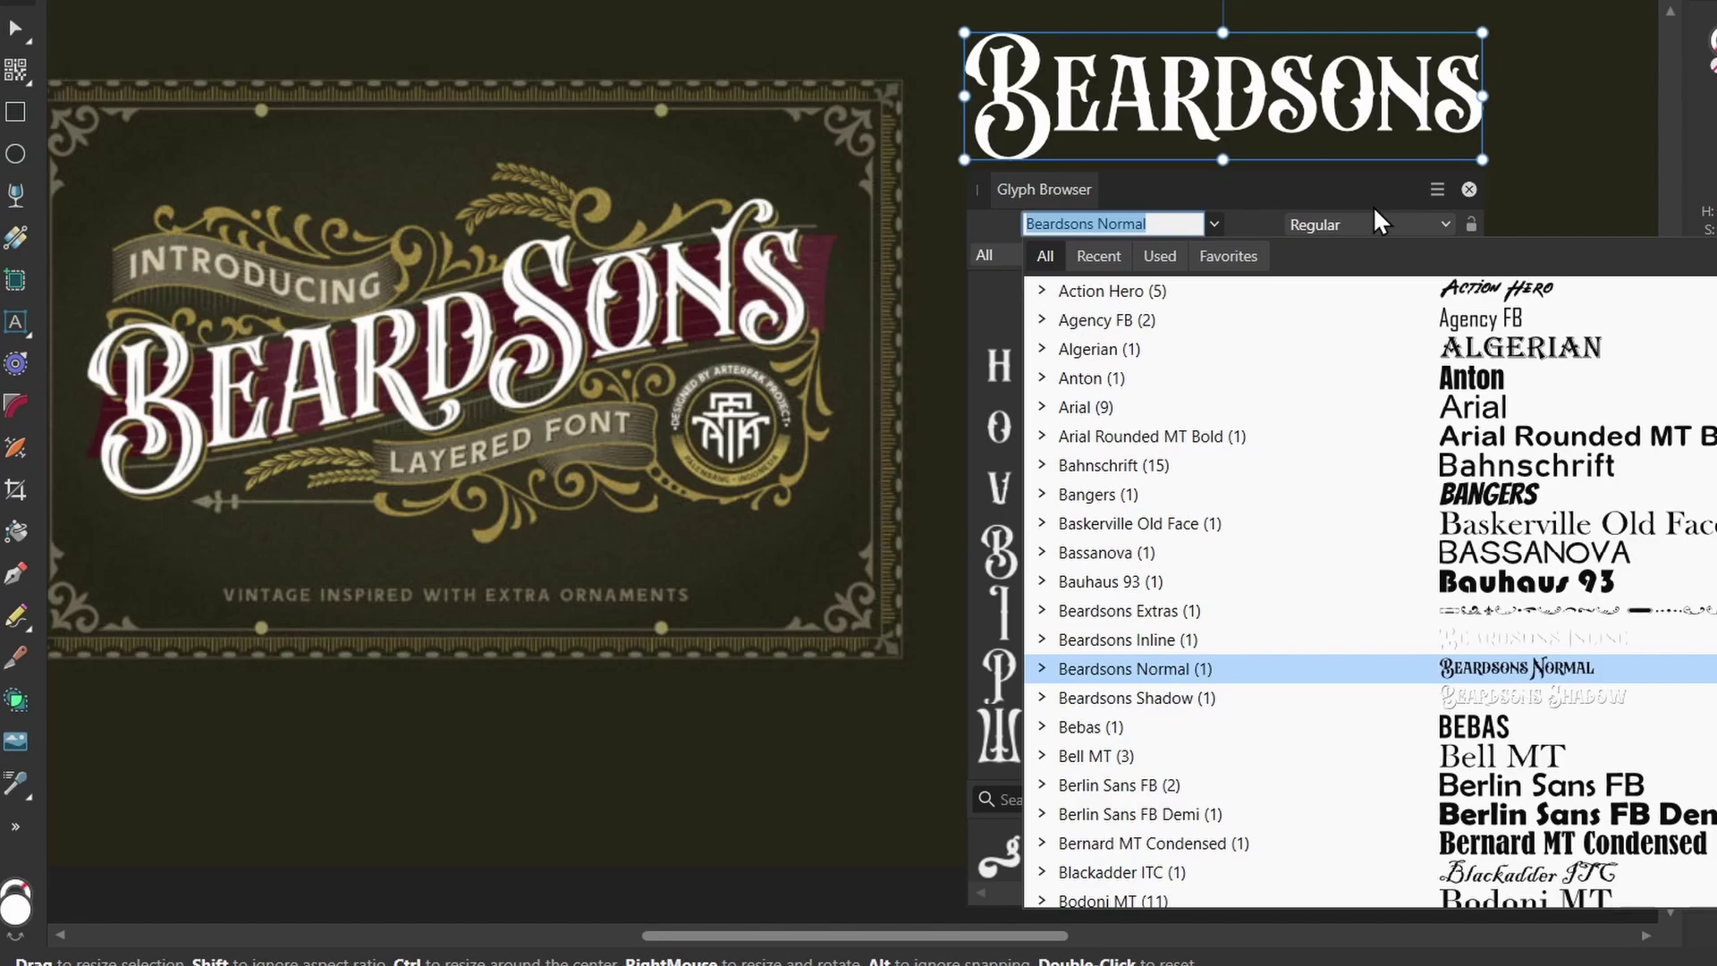
pyautogui.click(1317, 174)
pyautogui.moveTo(1473, 308); pyautogui.dragTo(1472, 360)
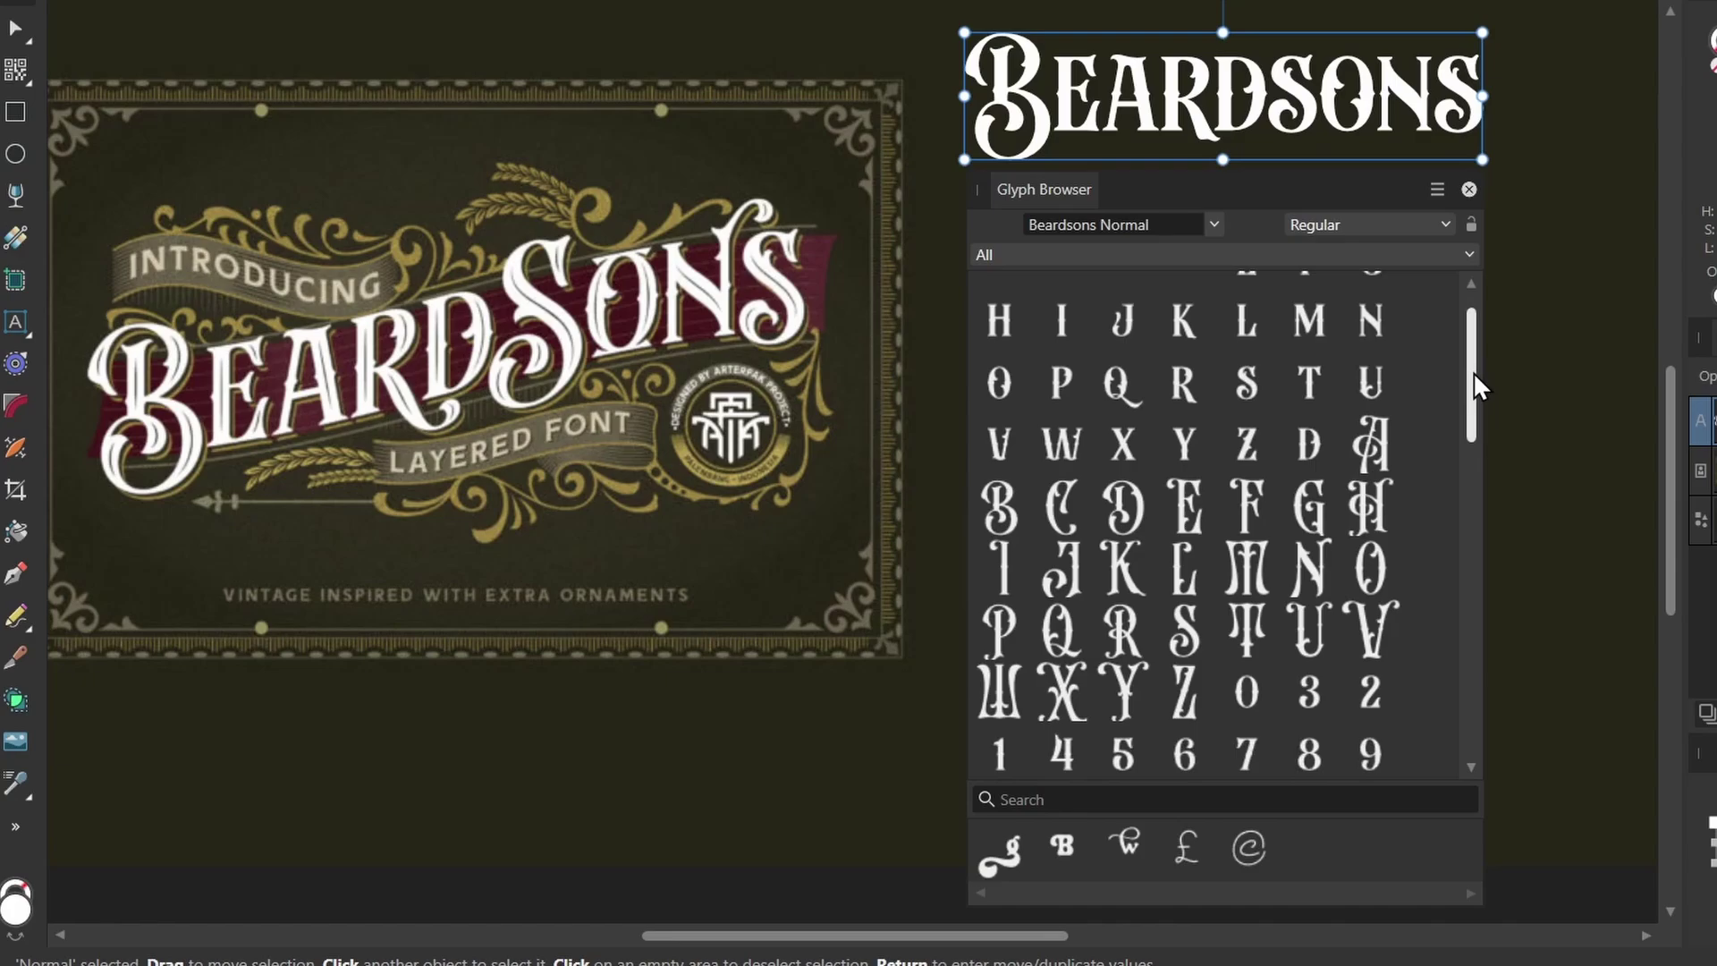
pyautogui.moveTo(1474, 372); pyautogui.dragTo(1419, 679)
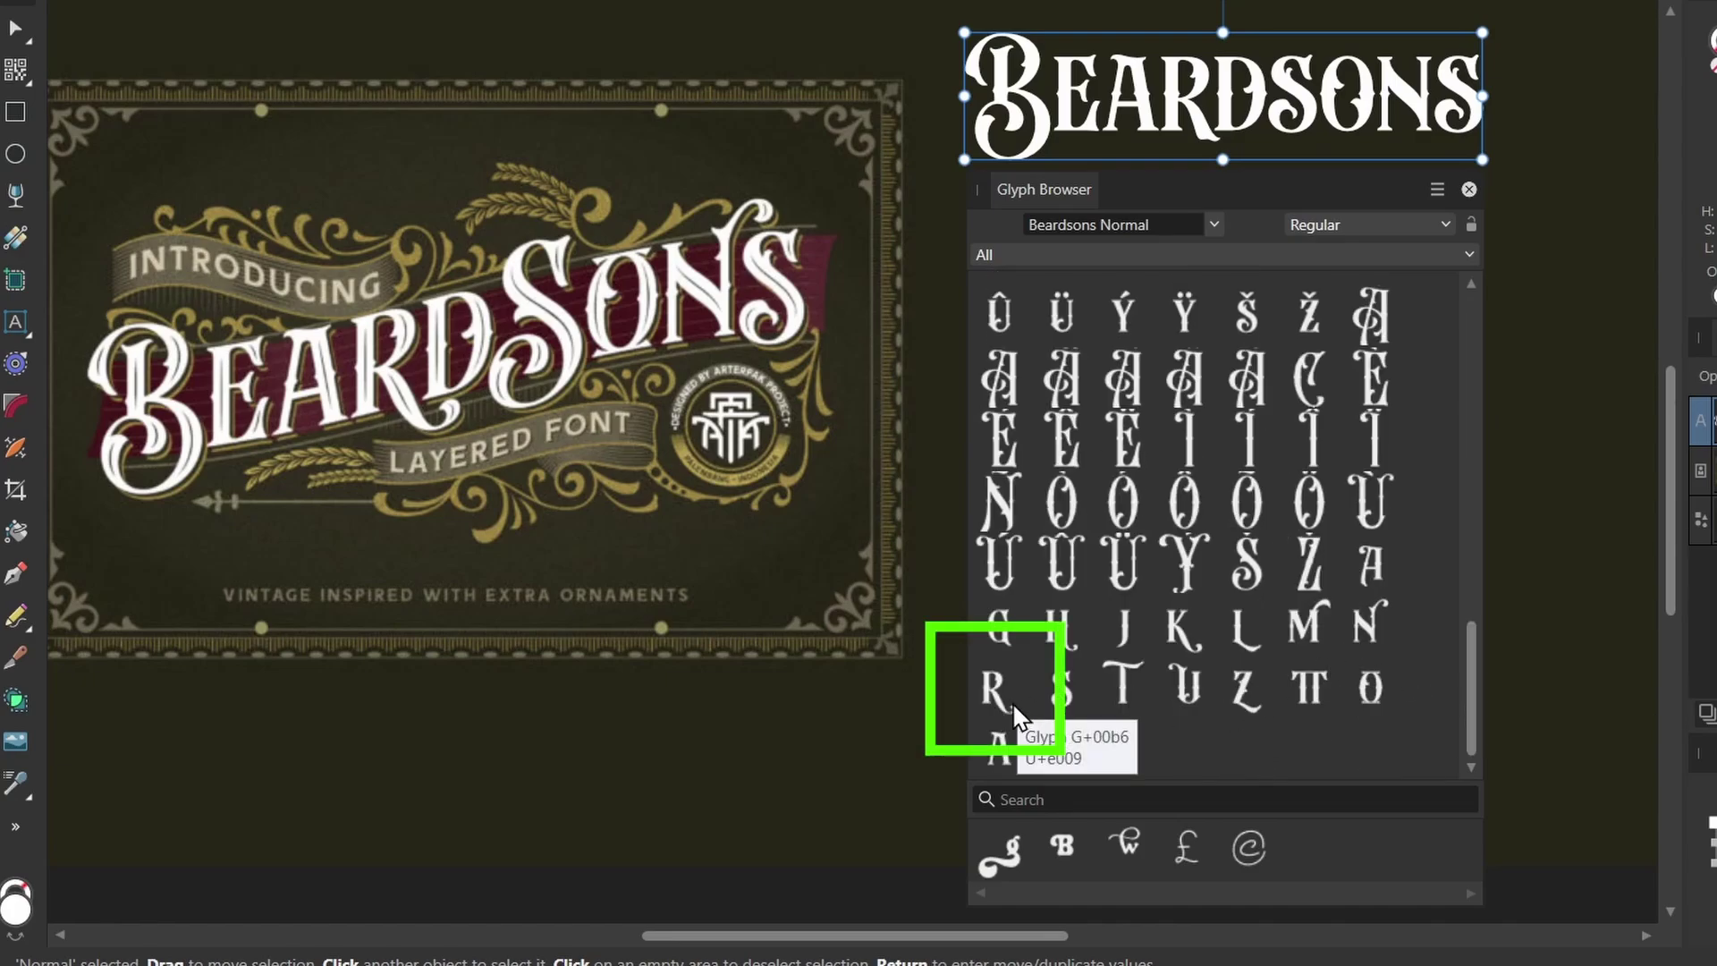
# Replace the R and the N before the final S with alternate glyphs from the browser.
pyautogui.doubleClick(1216, 85)
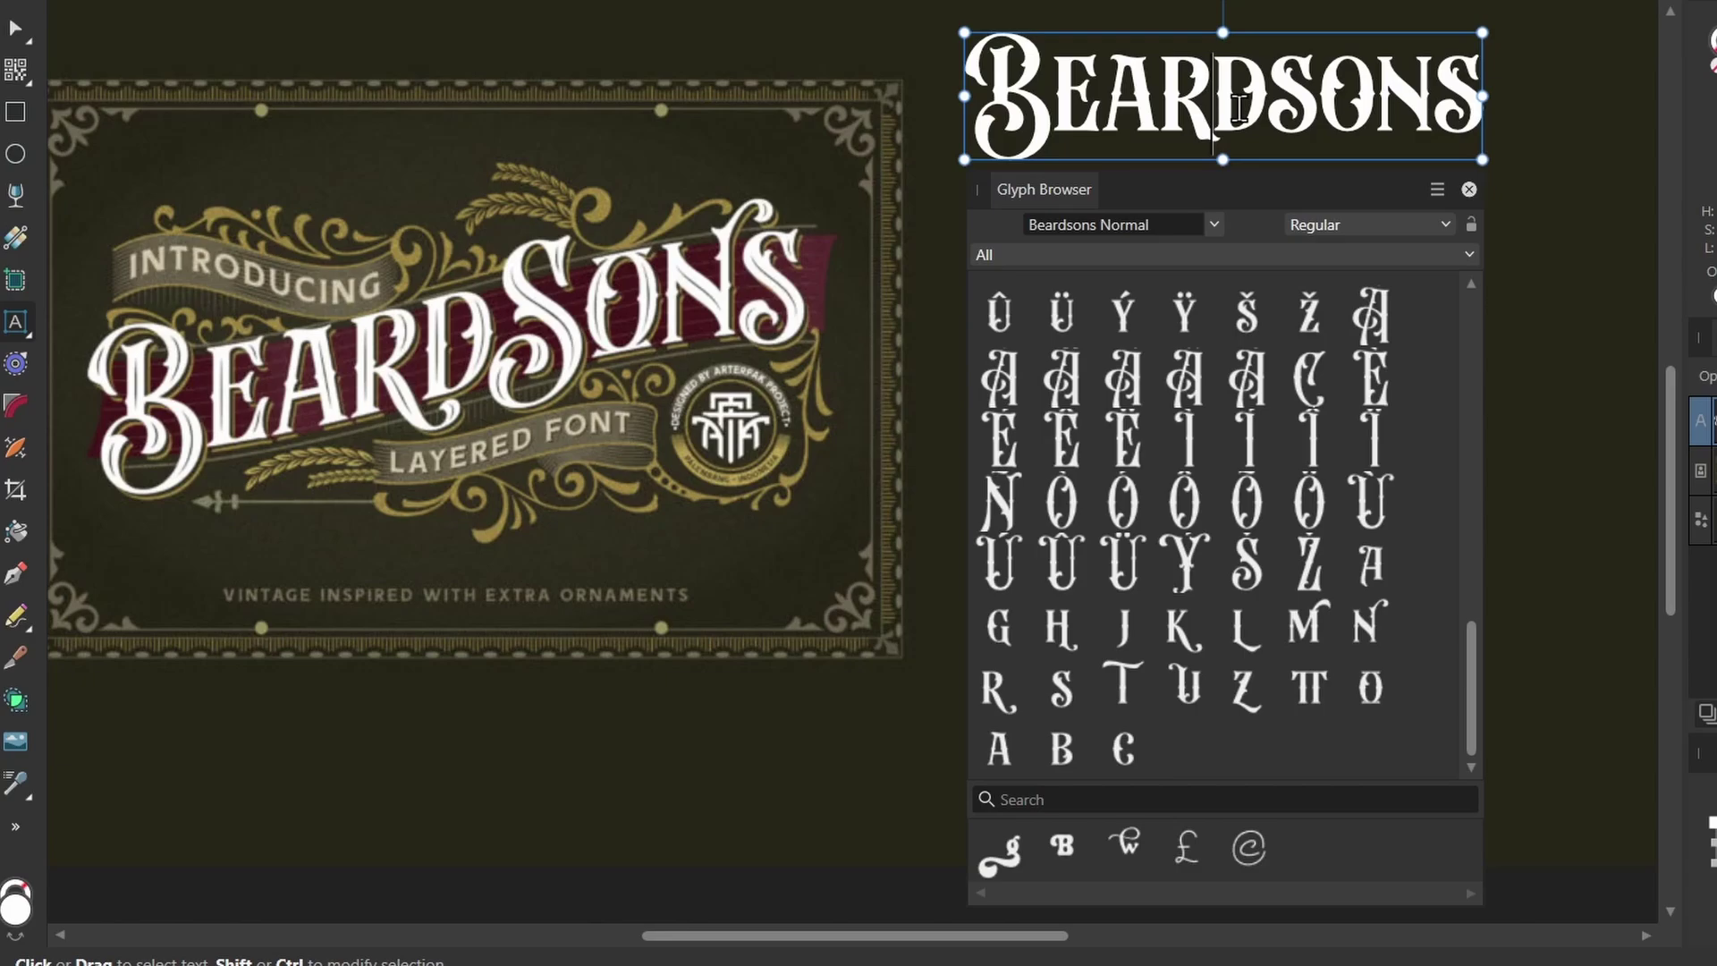
pyautogui.press('BackSpace')
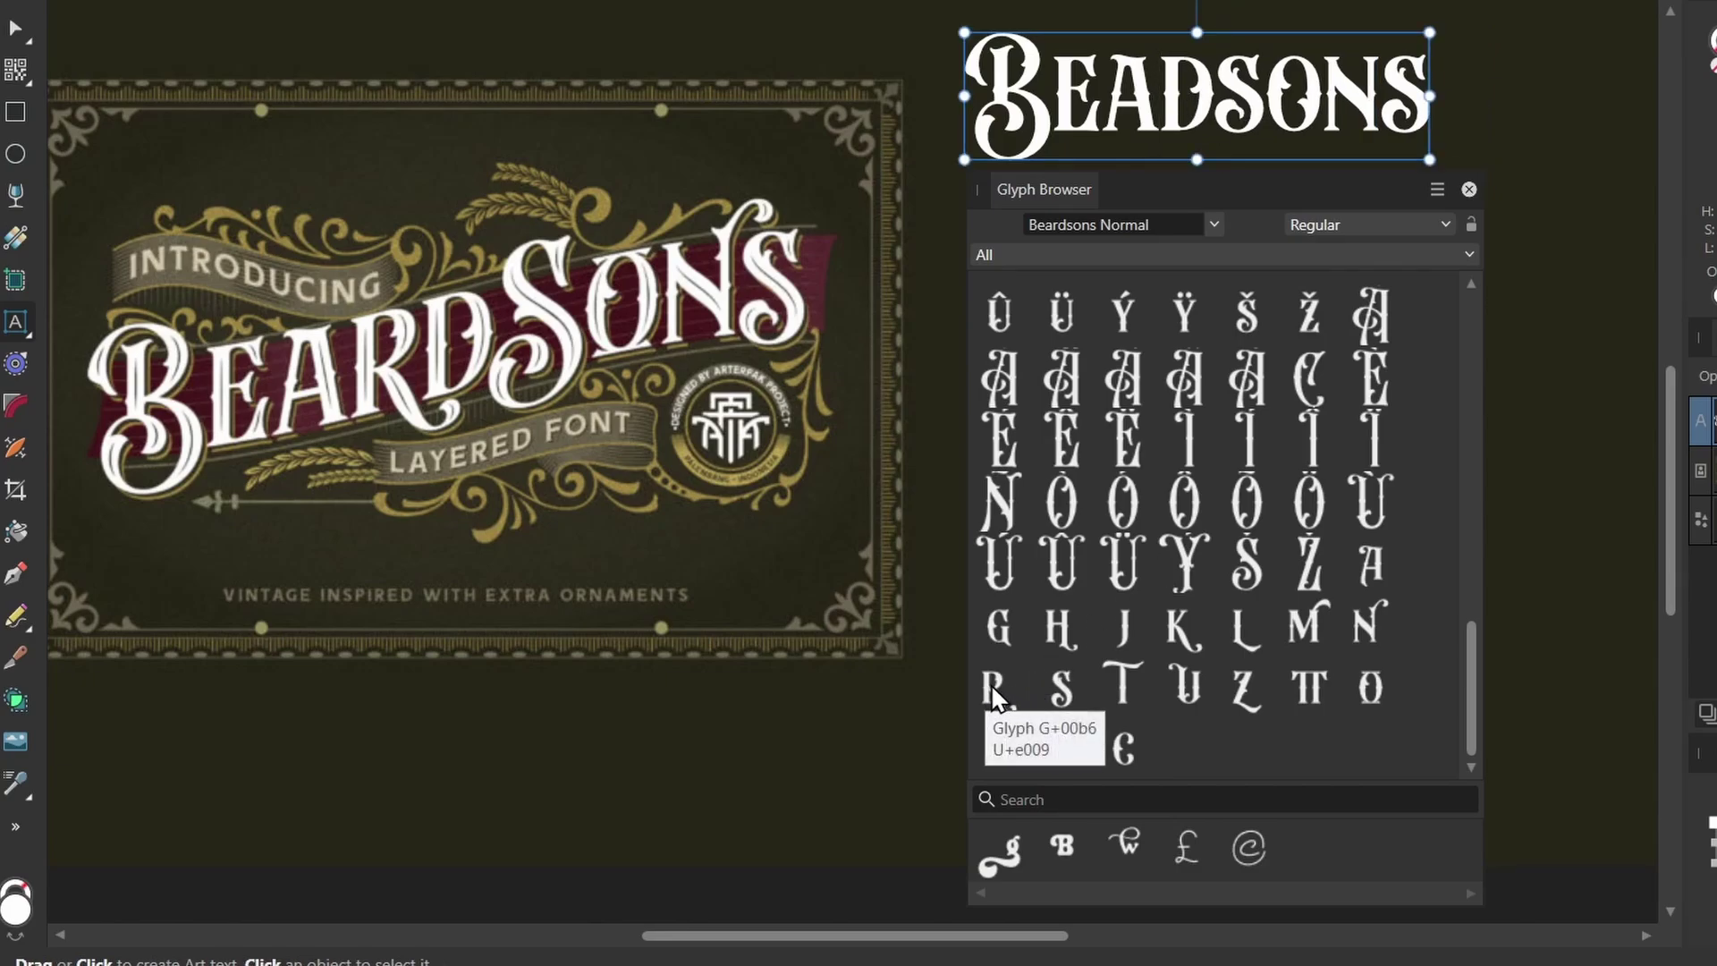
pyautogui.doubleClick(991, 683)
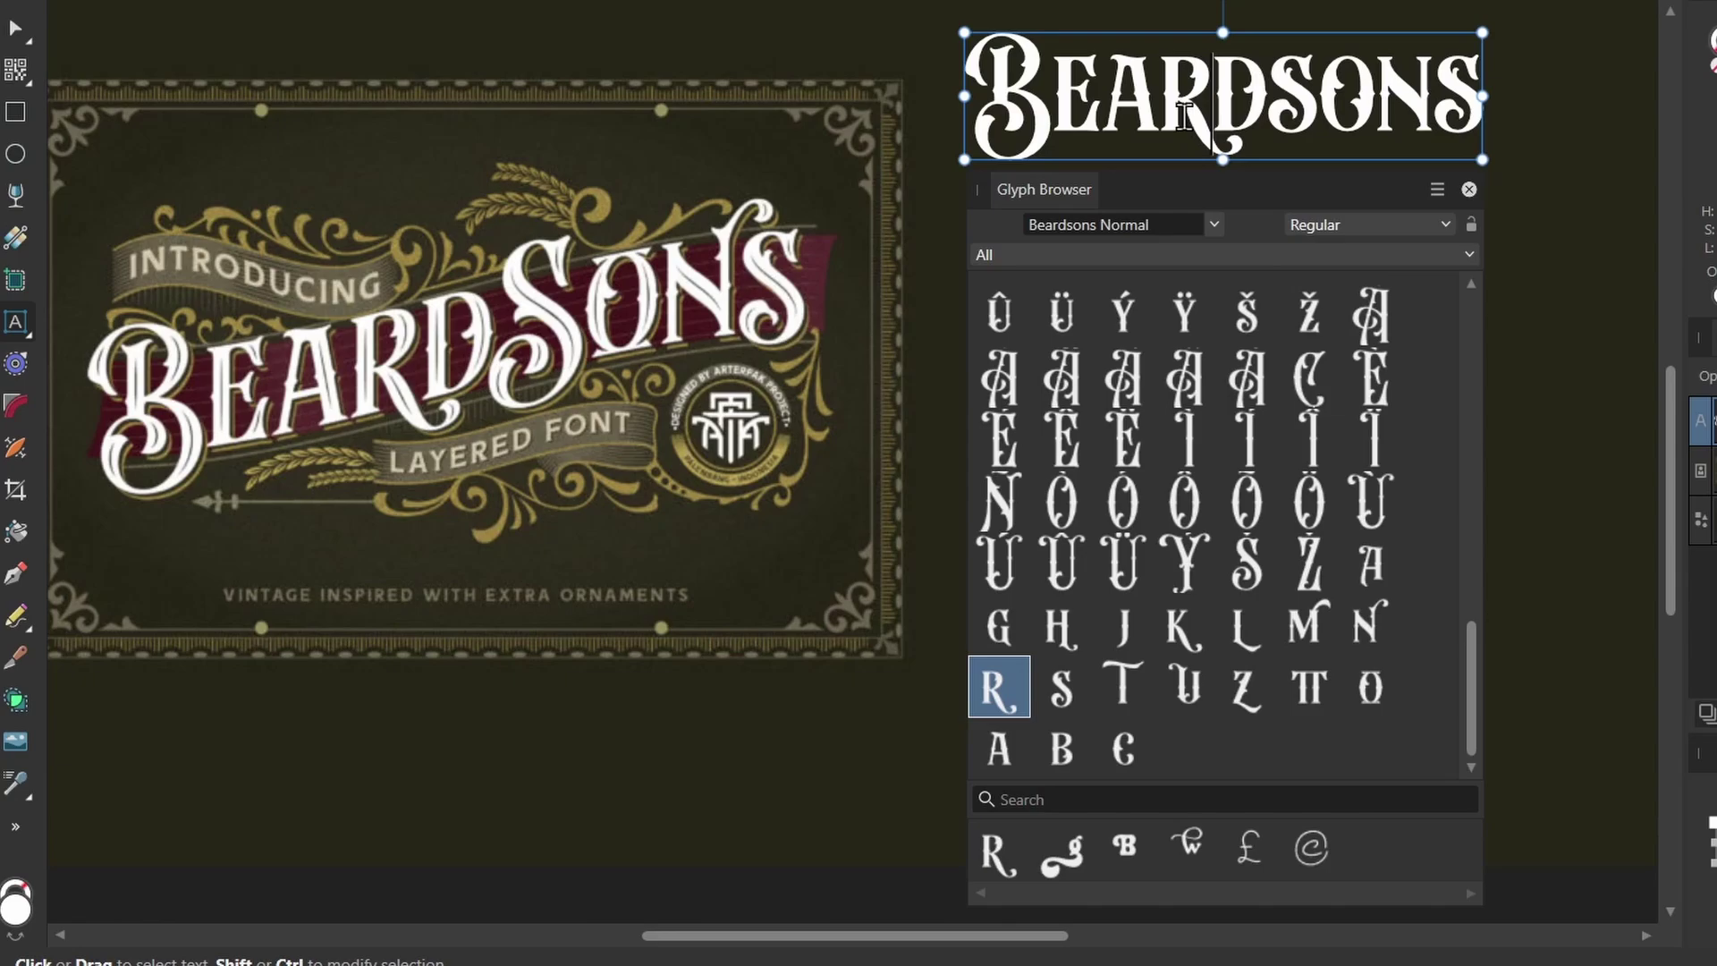
pyautogui.click(1431, 80)
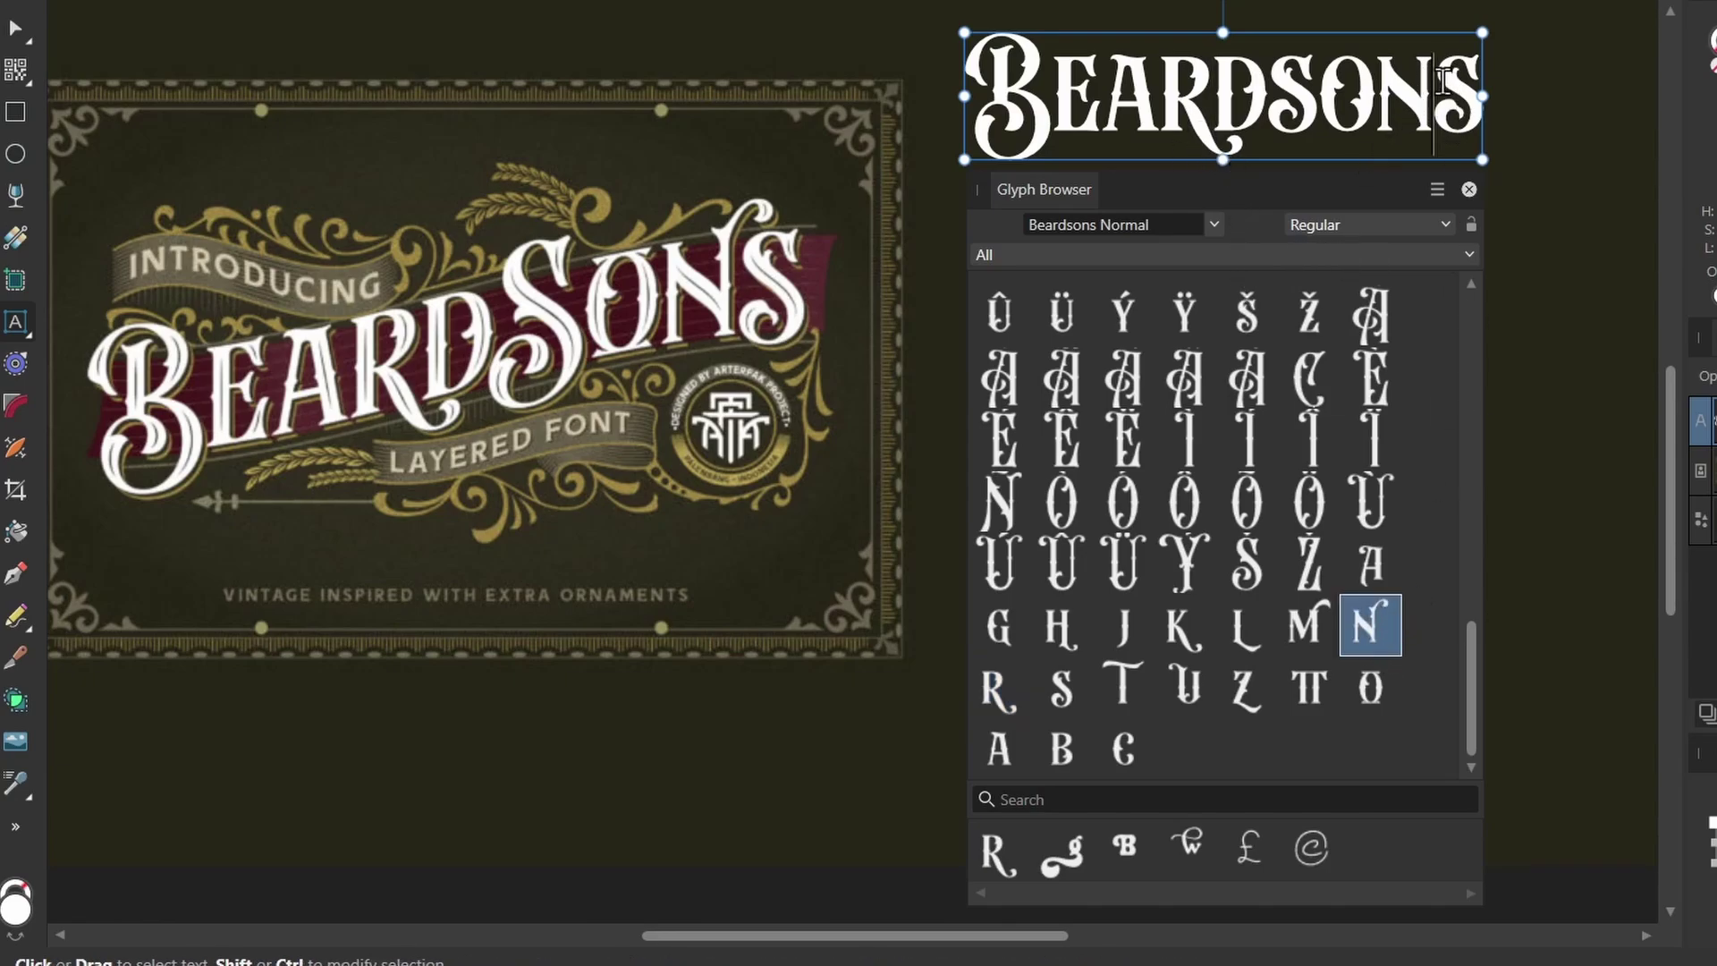
pyautogui.press('BackSpace')
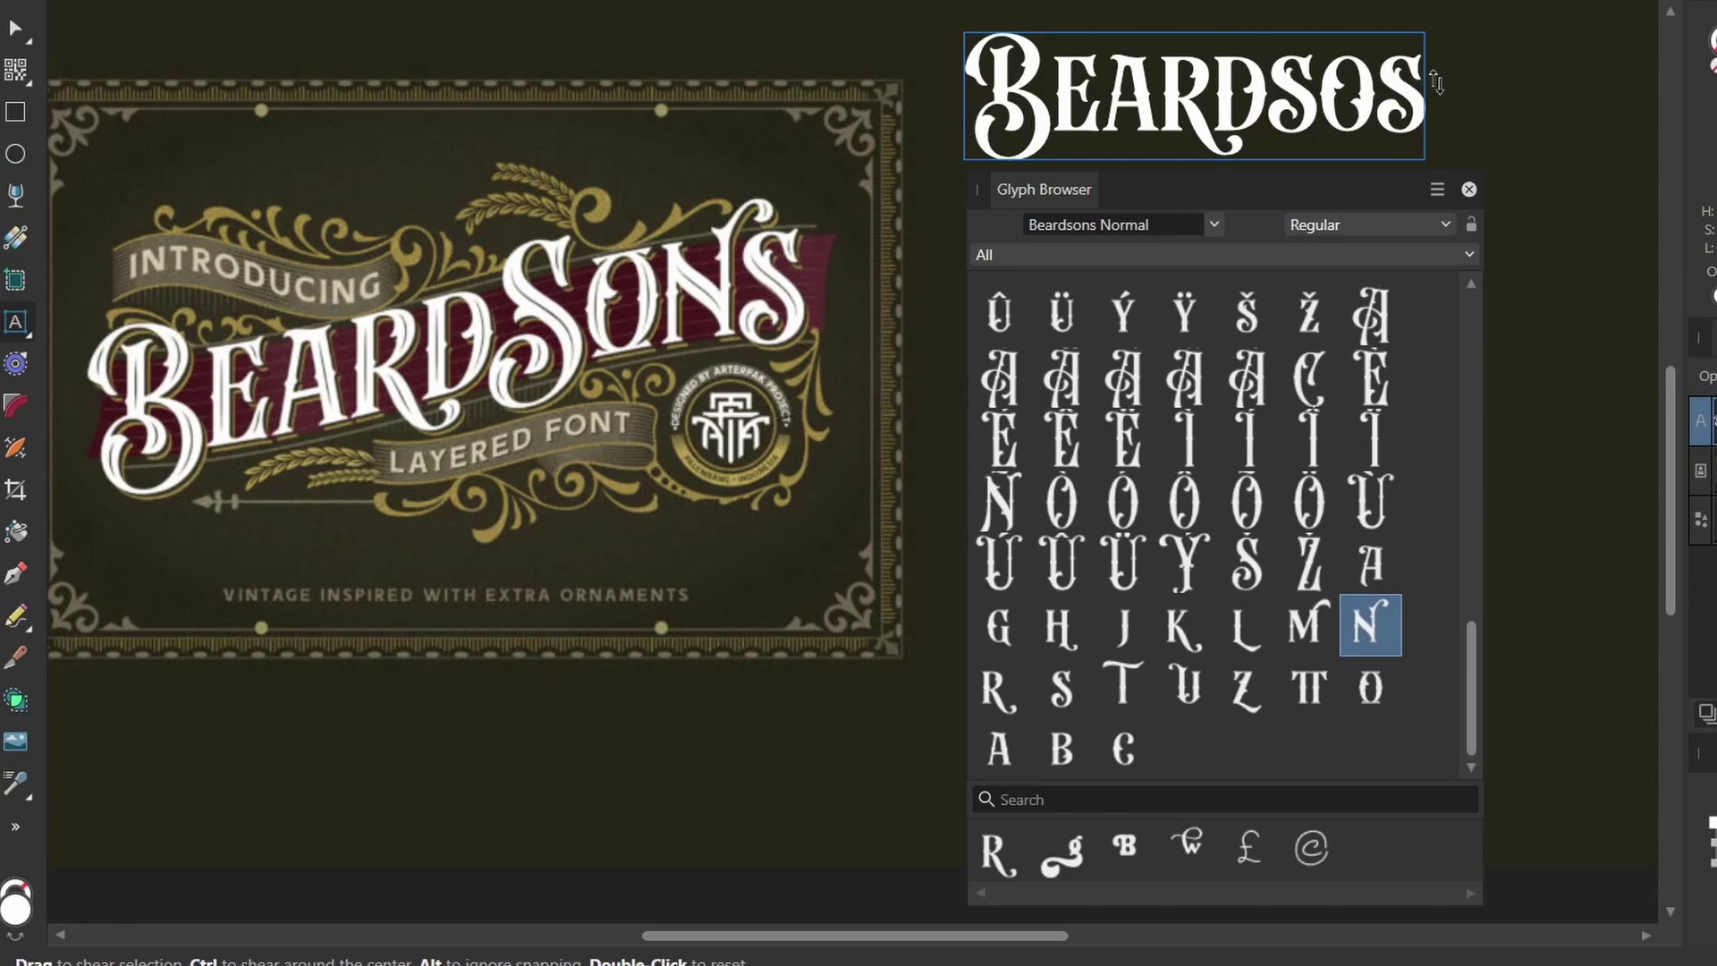
pyautogui.doubleClick(1366, 631)
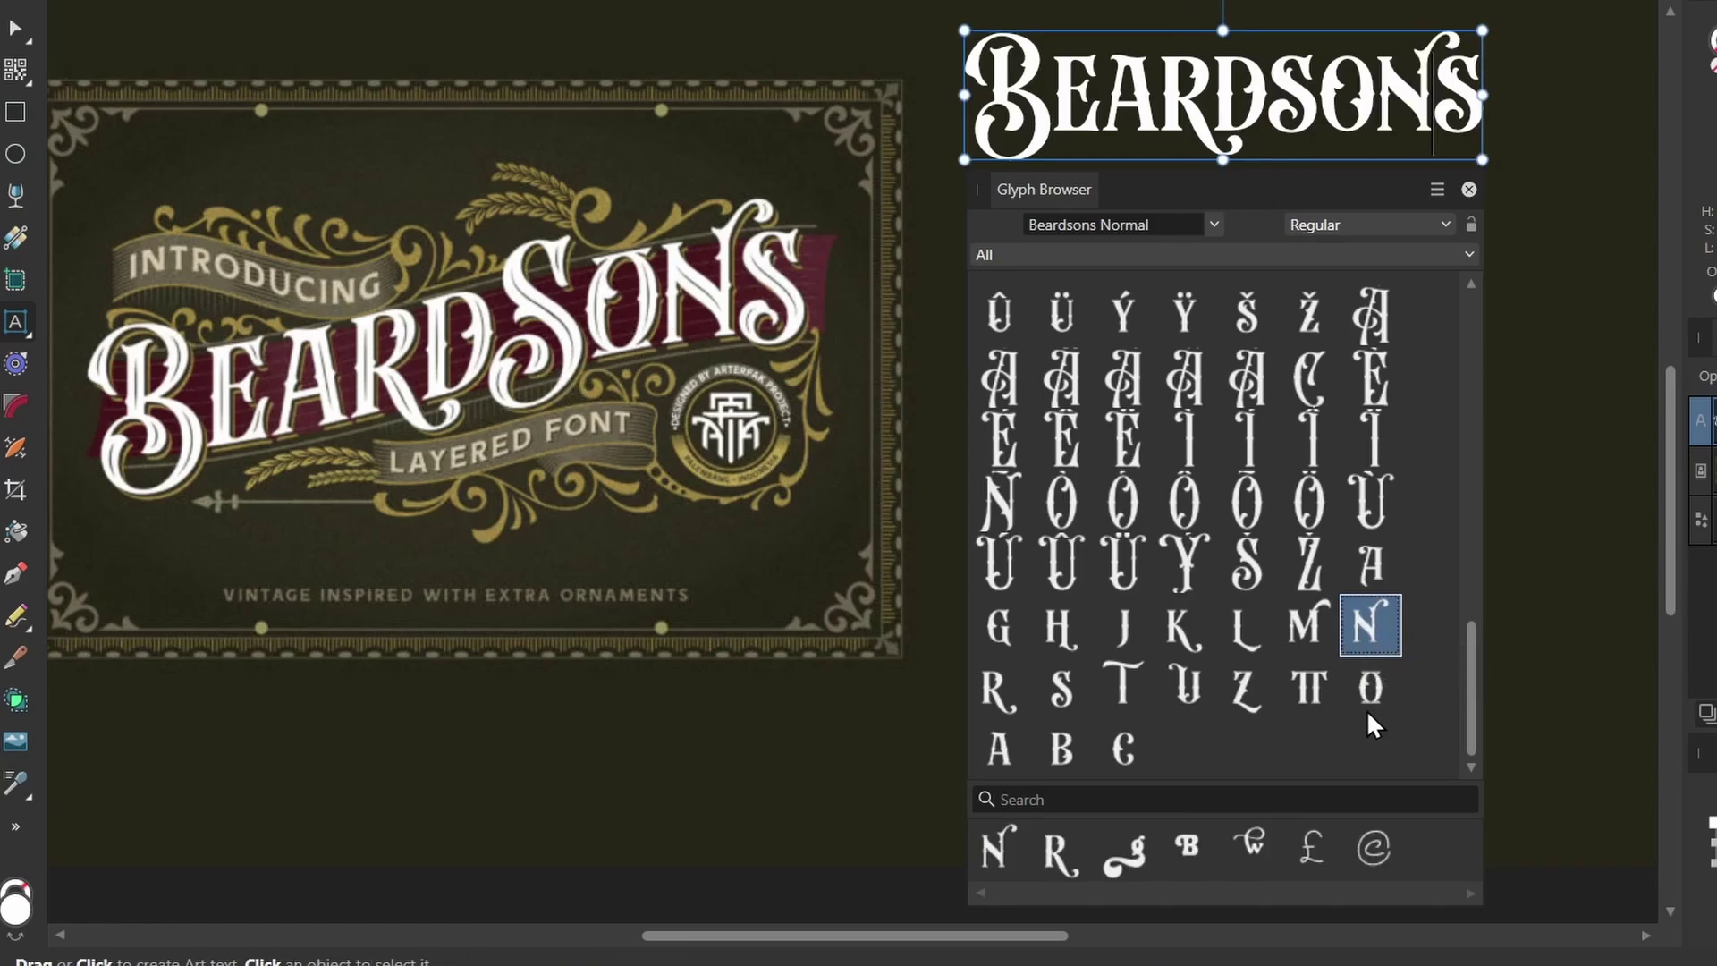
# Insert the alternate O glyph and retype the preceding S as a capital S.
pyautogui.click(1397, 76)
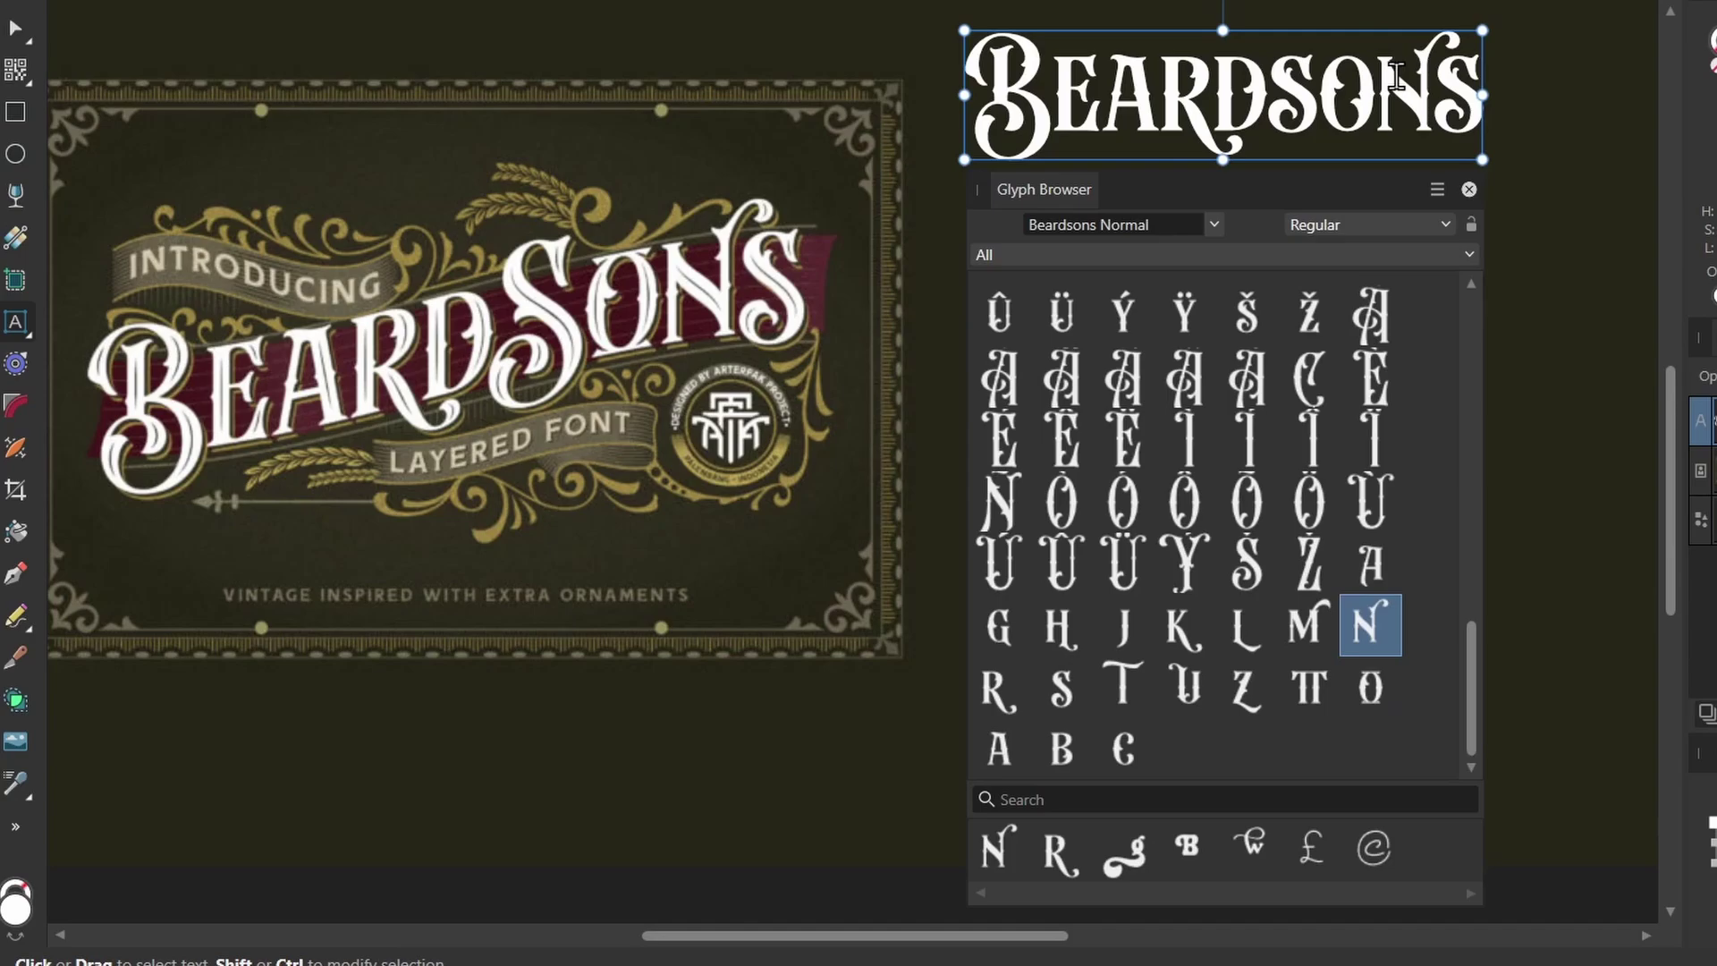
pyautogui.press('BackSpace')
pyautogui.click(1369, 694)
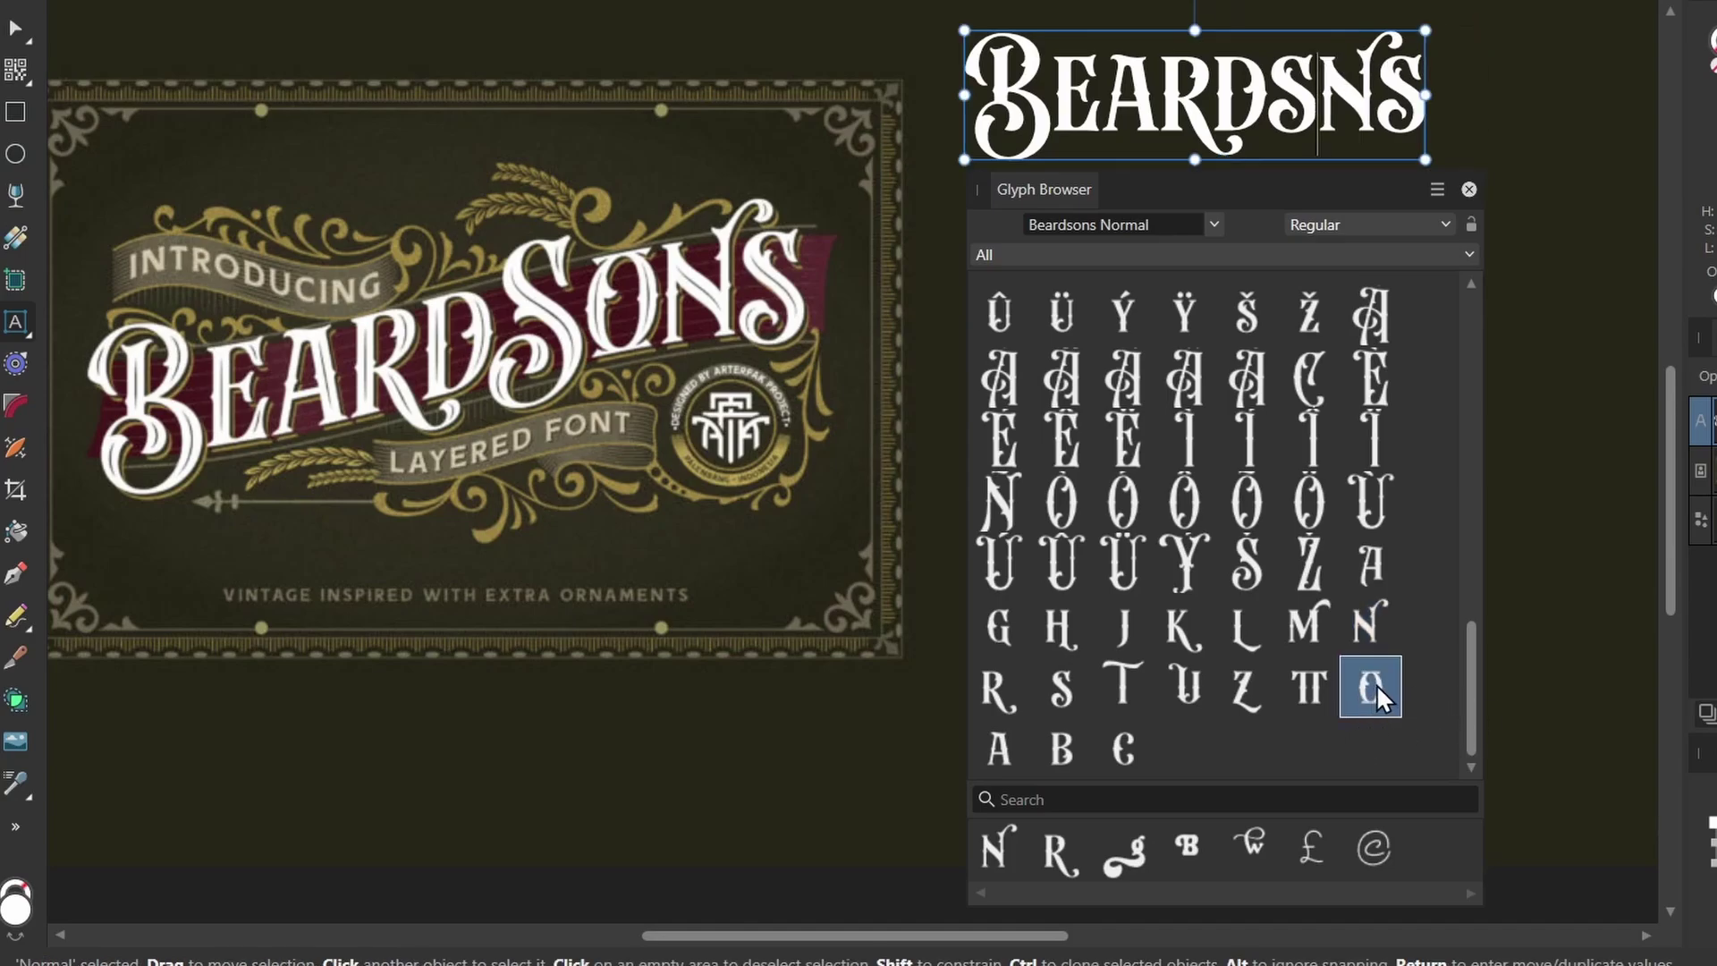
pyautogui.doubleClick(1377, 685)
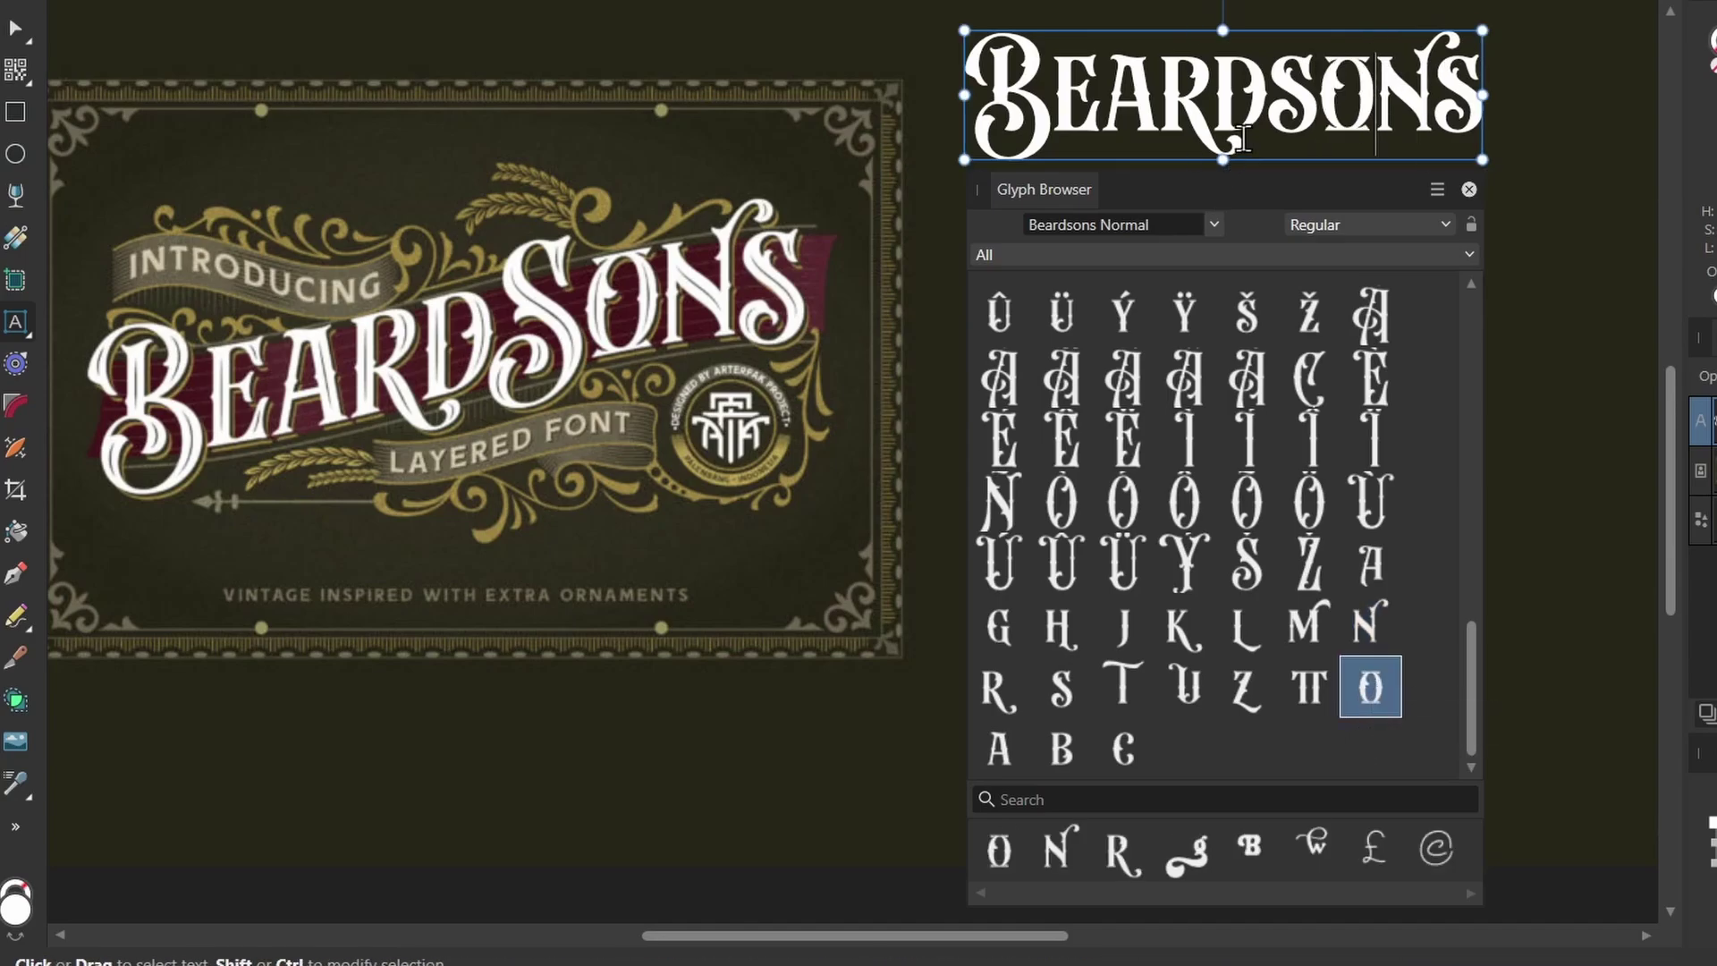
pyautogui.click(1325, 84)
pyautogui.press('BackSpace')
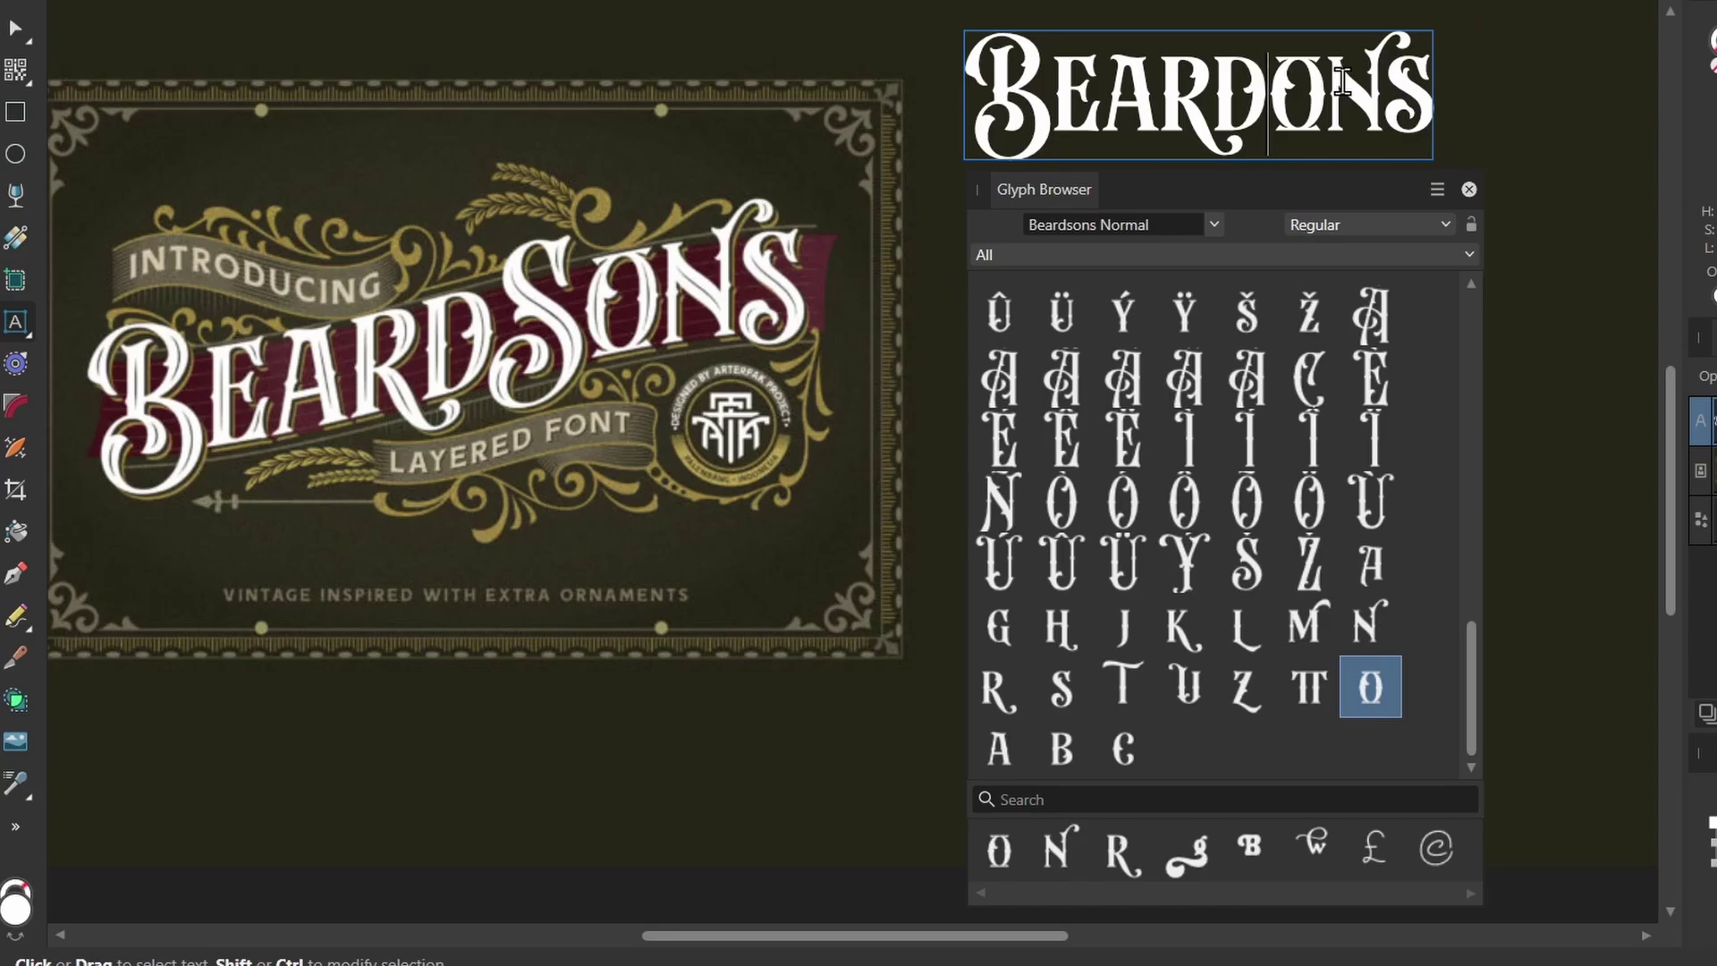
pyautogui.write('S')
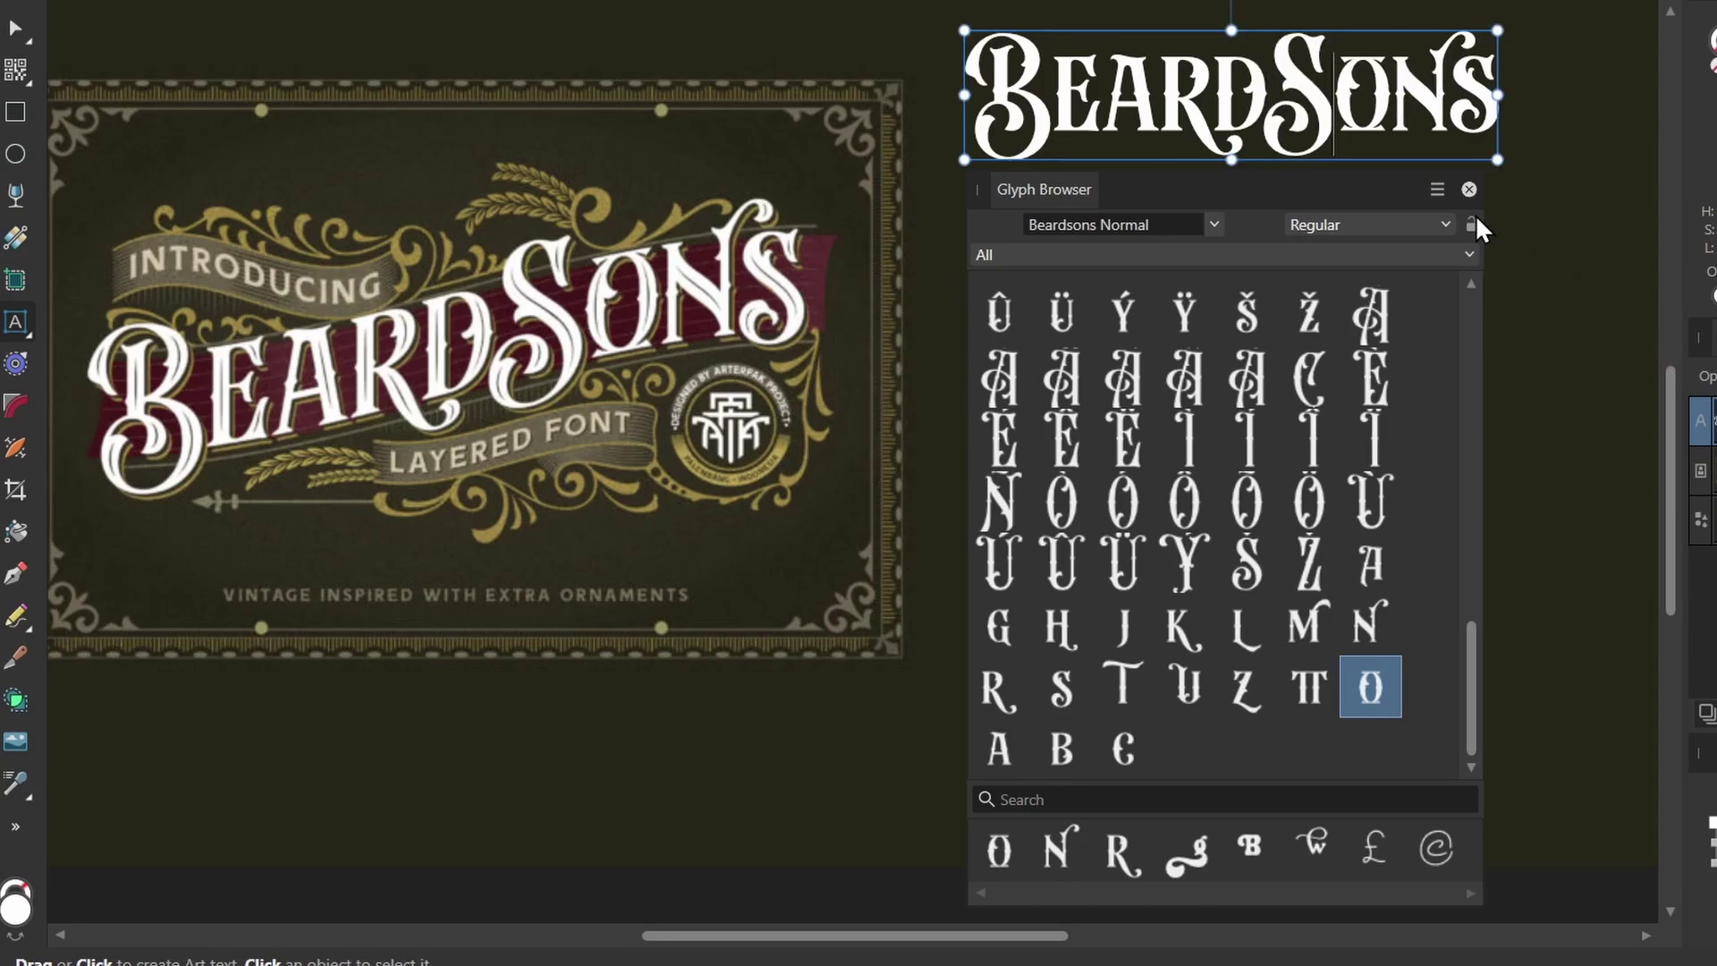
# Close the Glyph Browser and set BeardSons to Ignore Spelling to remove the red underline.
pyautogui.click(1470, 189)
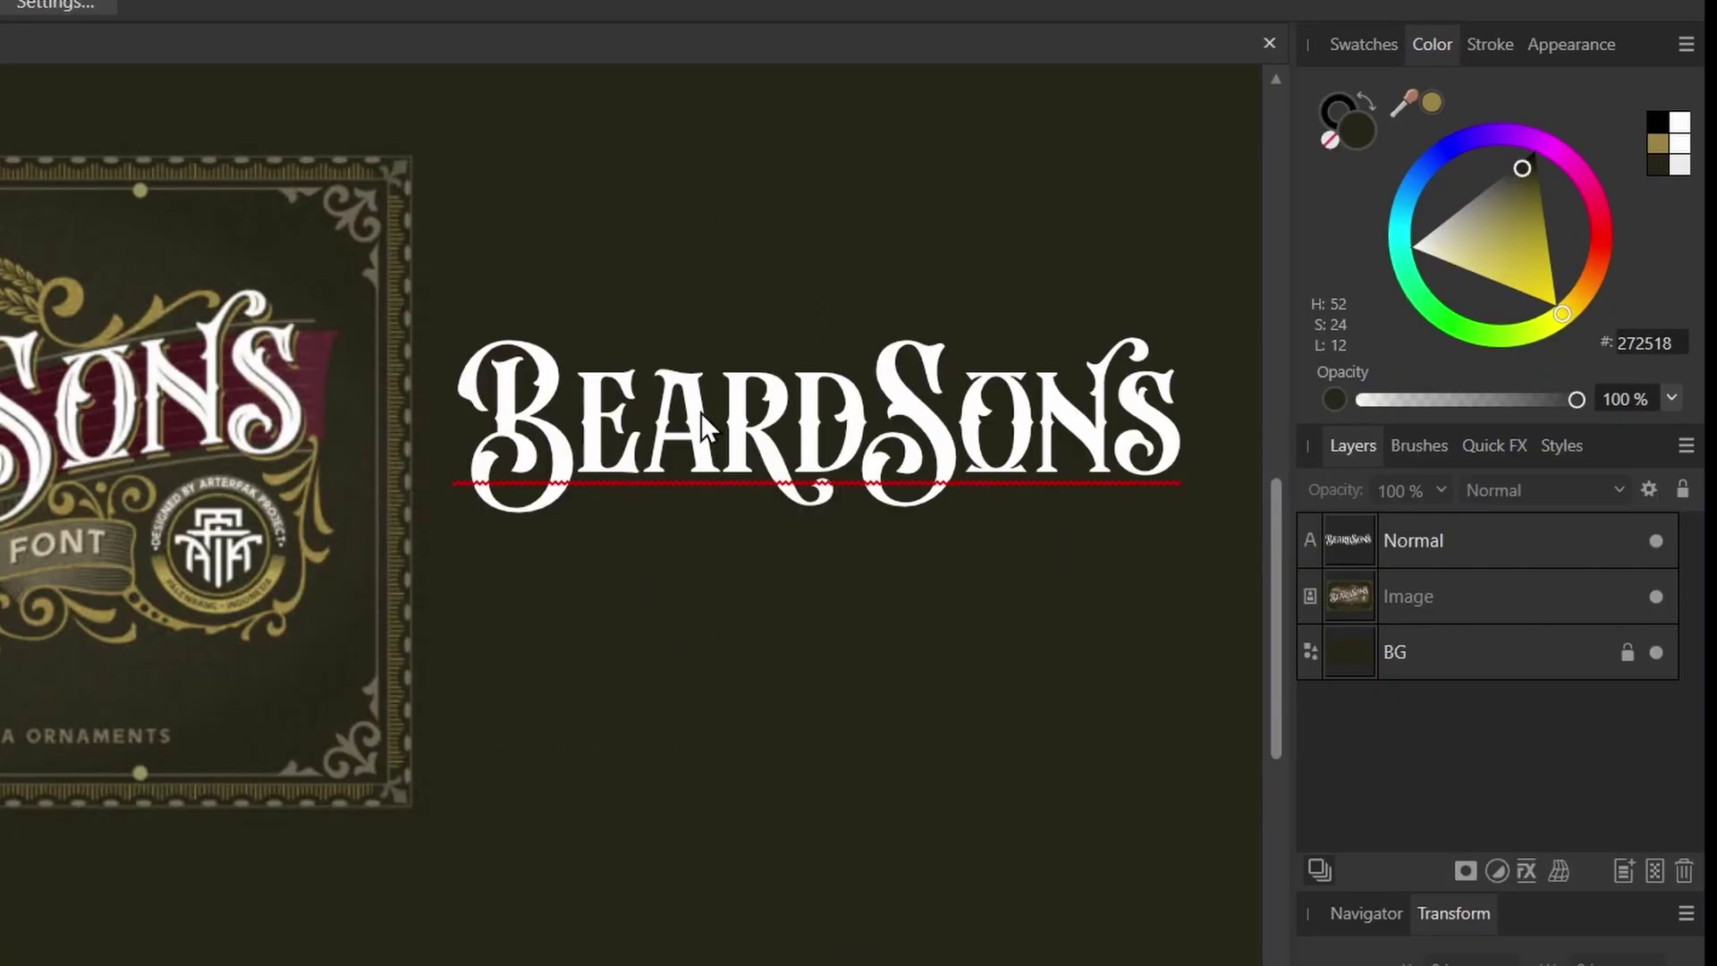
pyautogui.click(701, 411)
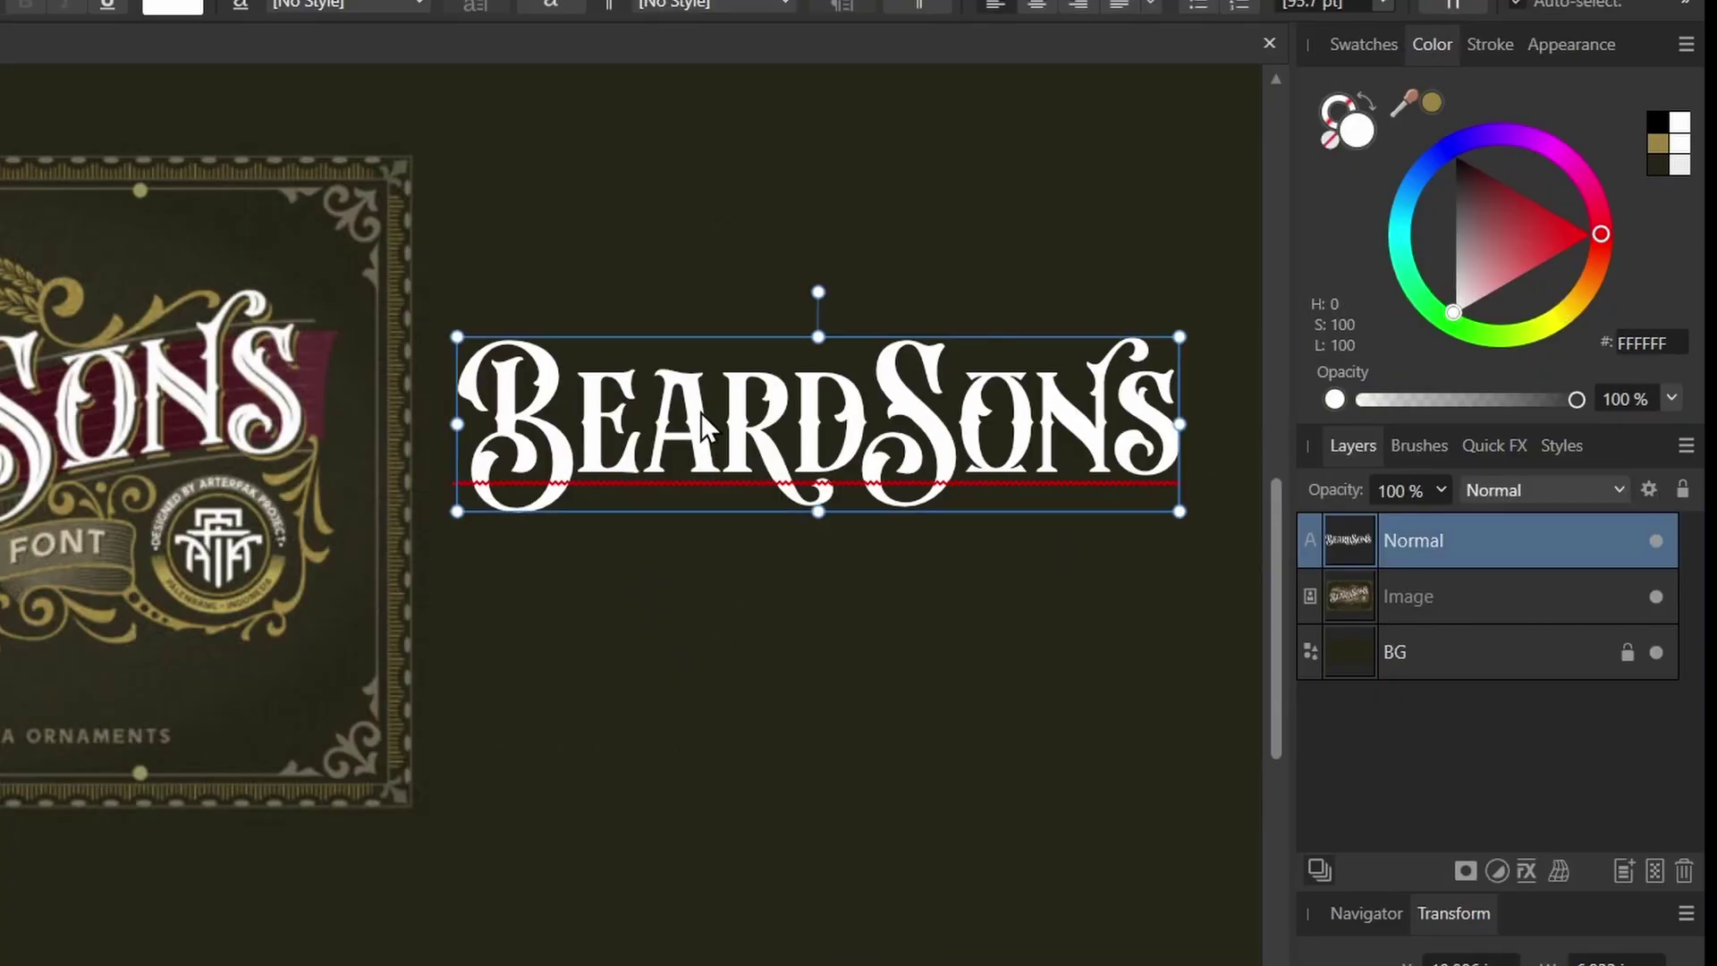
pyautogui.doubleClick(705, 431)
pyautogui.rightClick(705, 431)
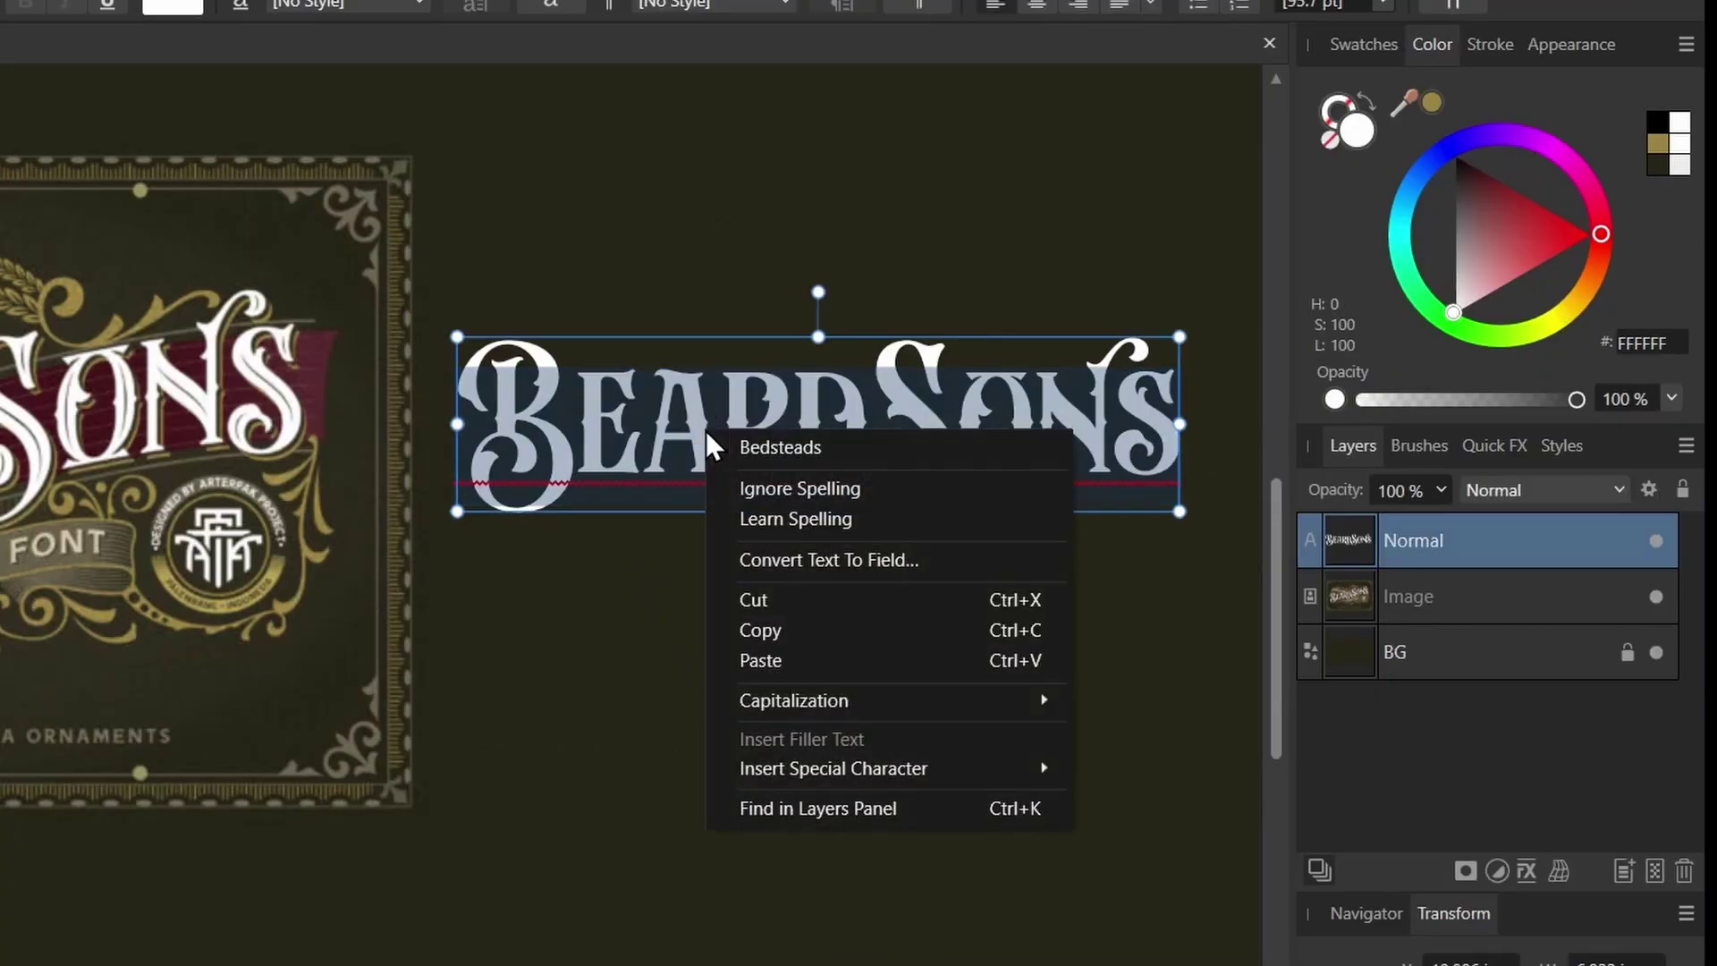
pyautogui.click(802, 489)
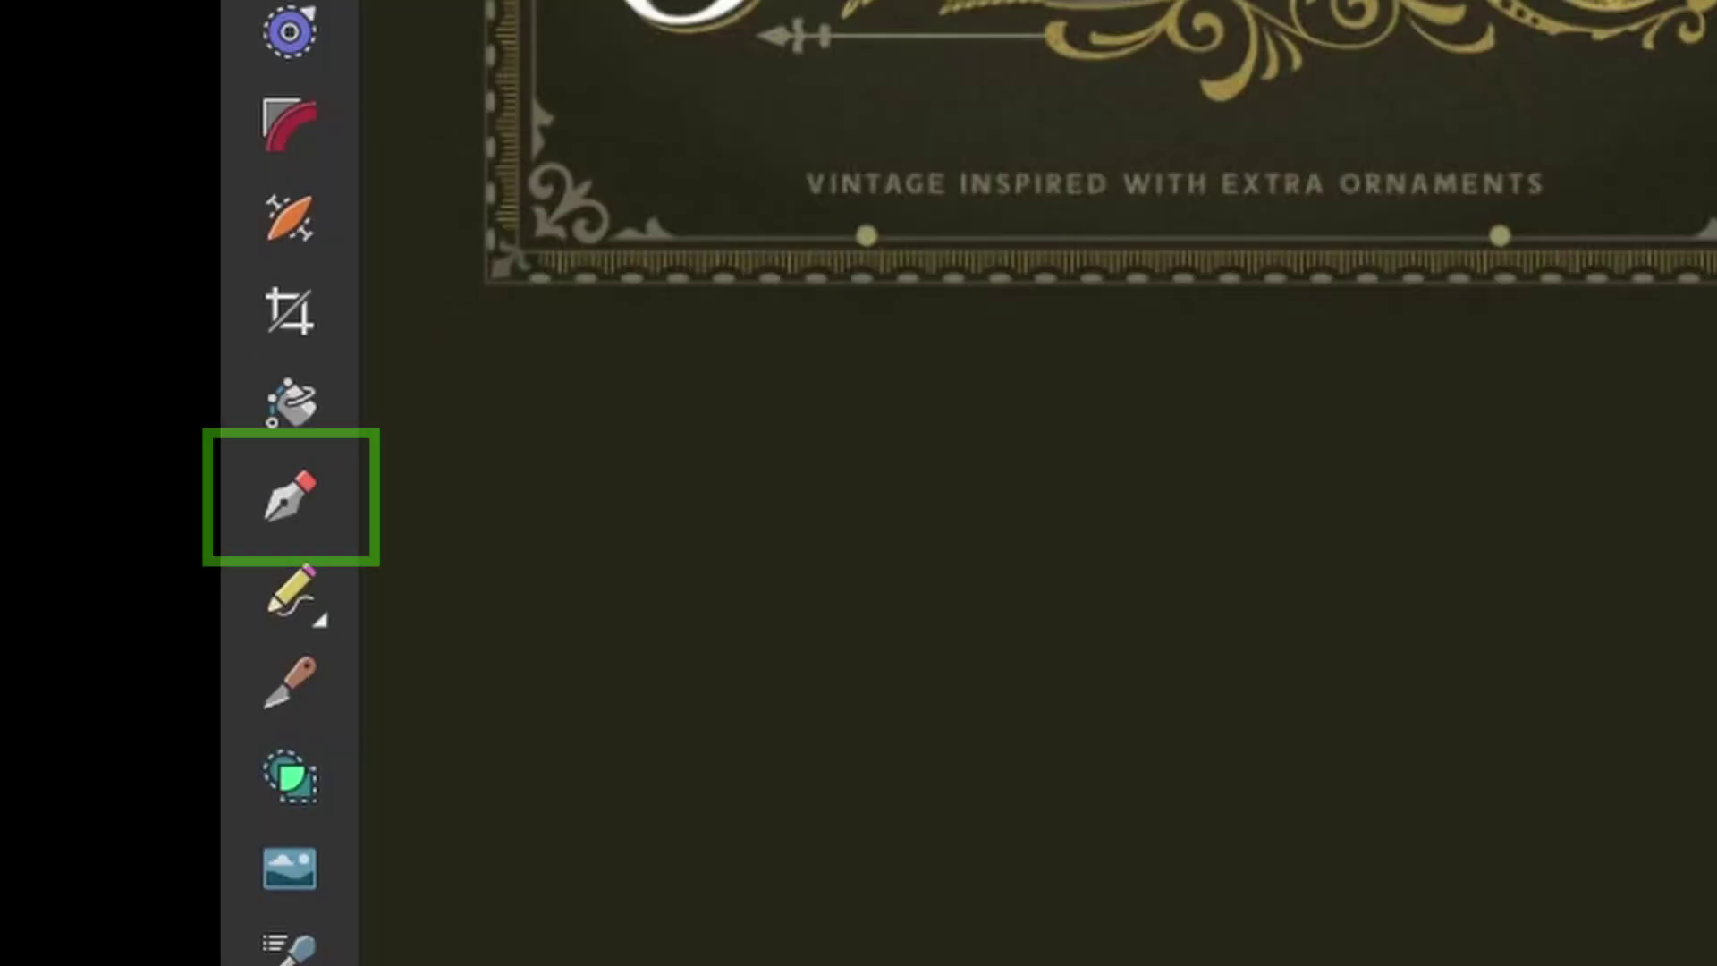
# Draw a bright green, 9.4 pt S-shaped curve with the Pen beneath the BeardSons wordmark.
pyautogui.click(293, 499)
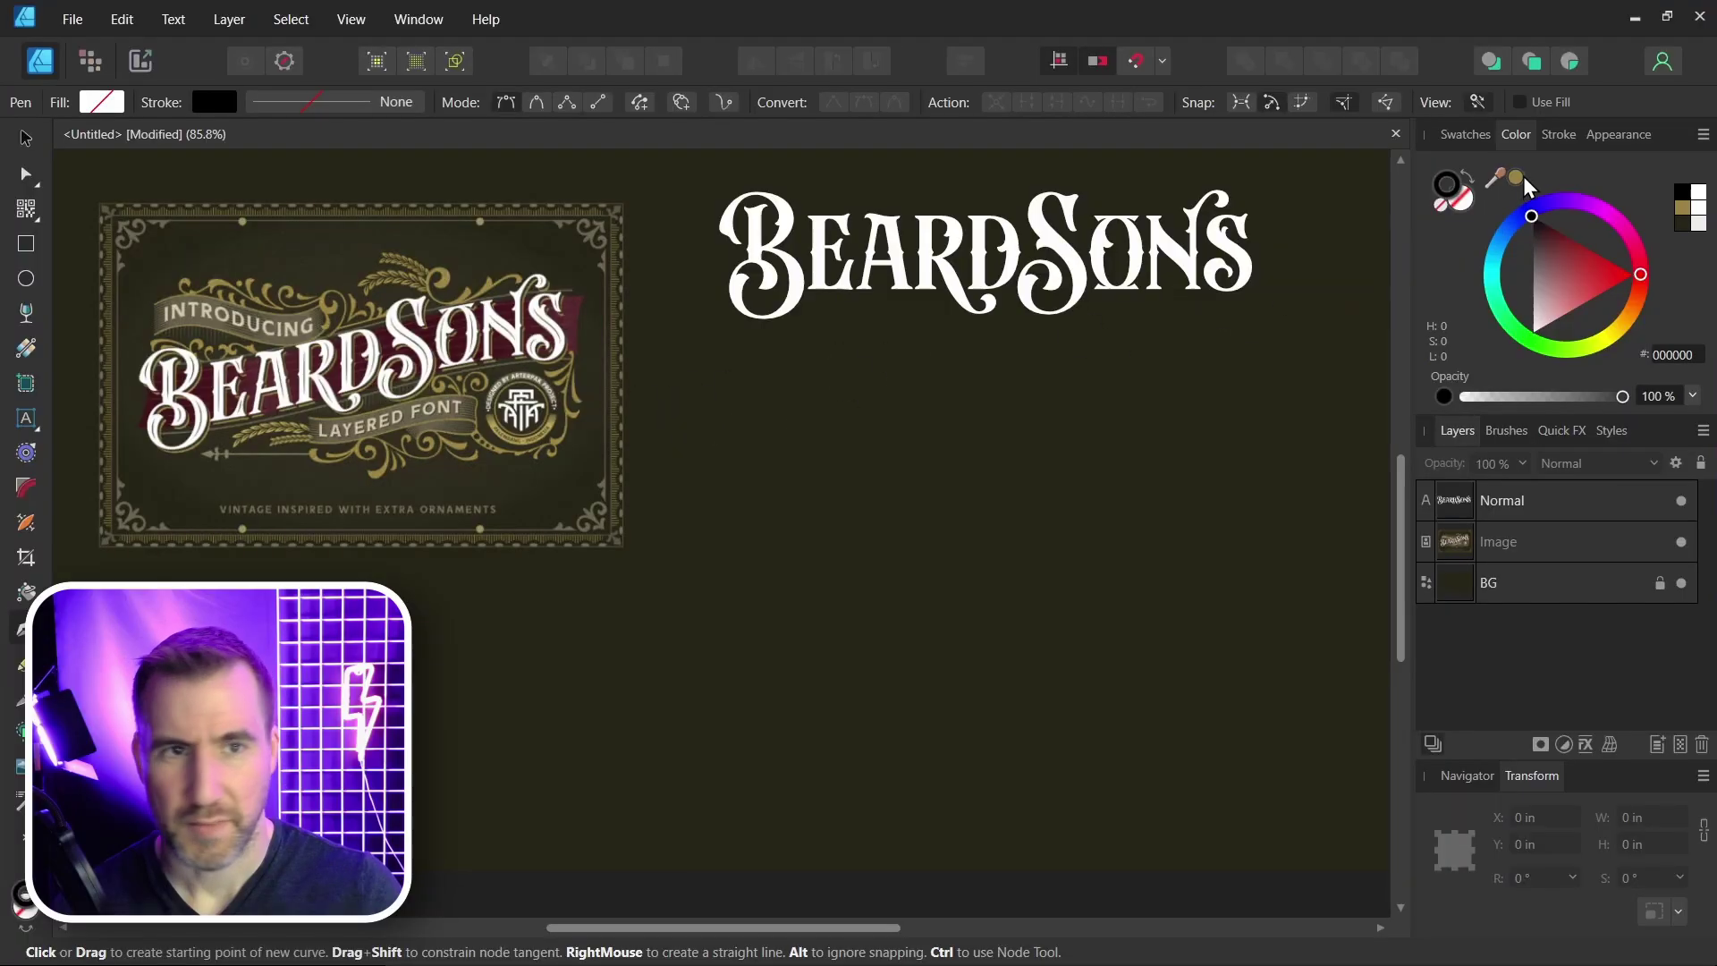
pyautogui.moveTo(1532, 198); pyautogui.dragTo(1521, 324)
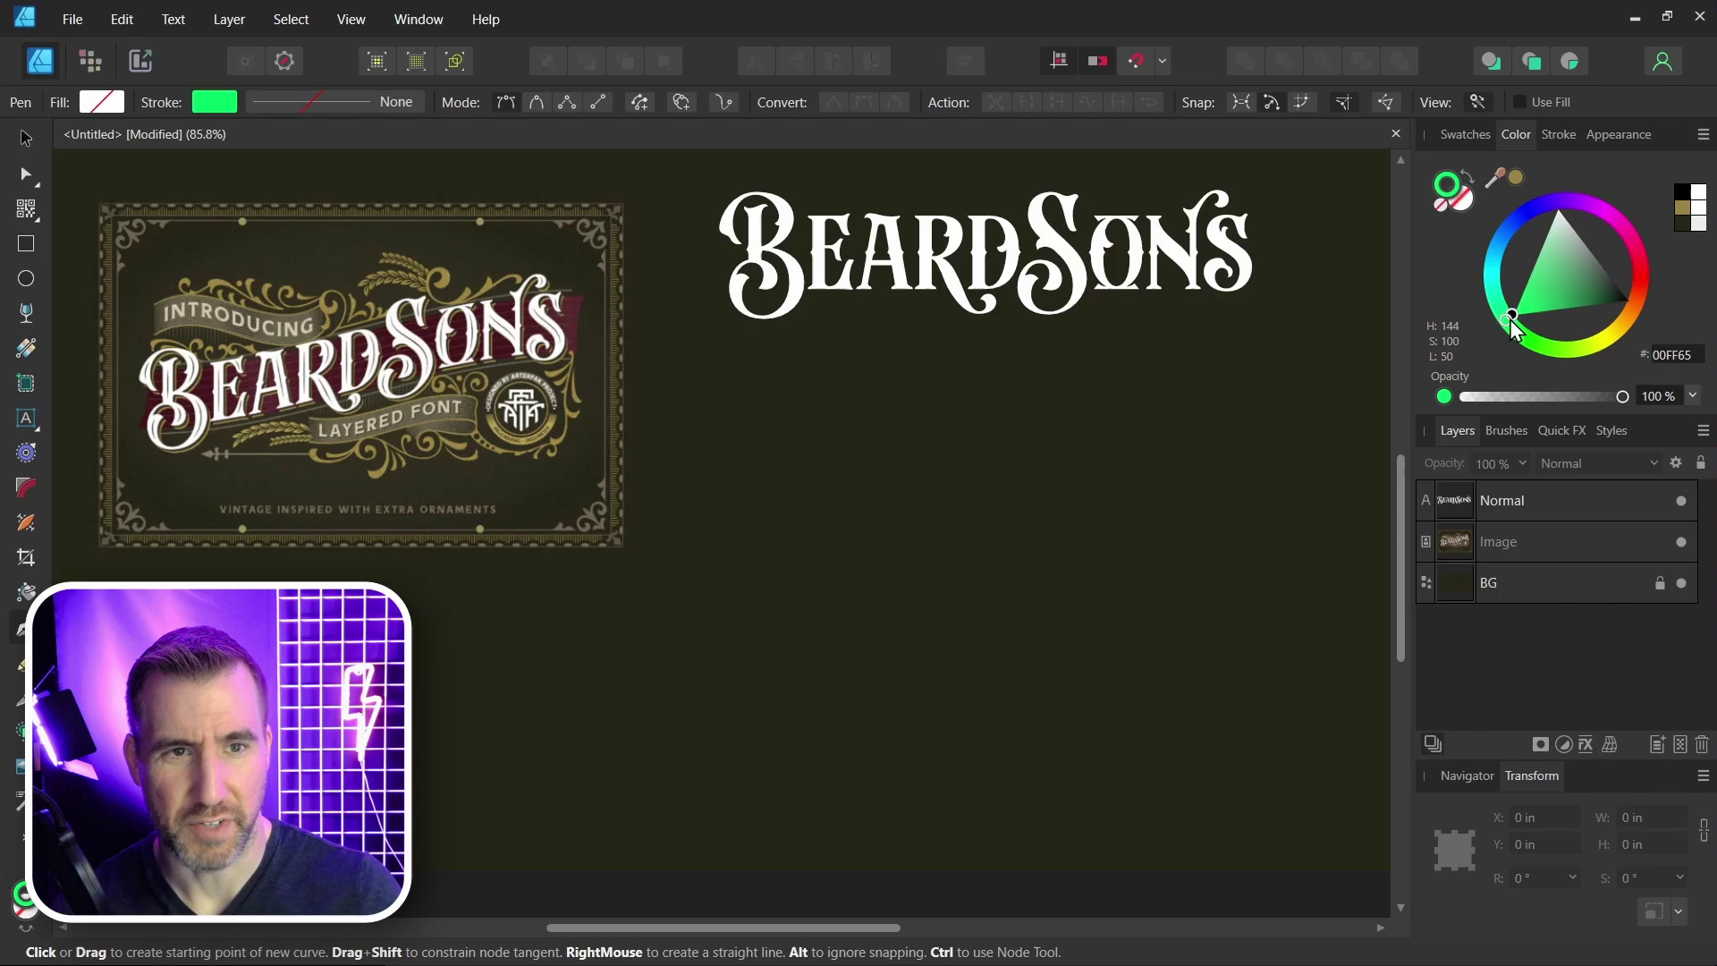
pyautogui.click(1559, 134)
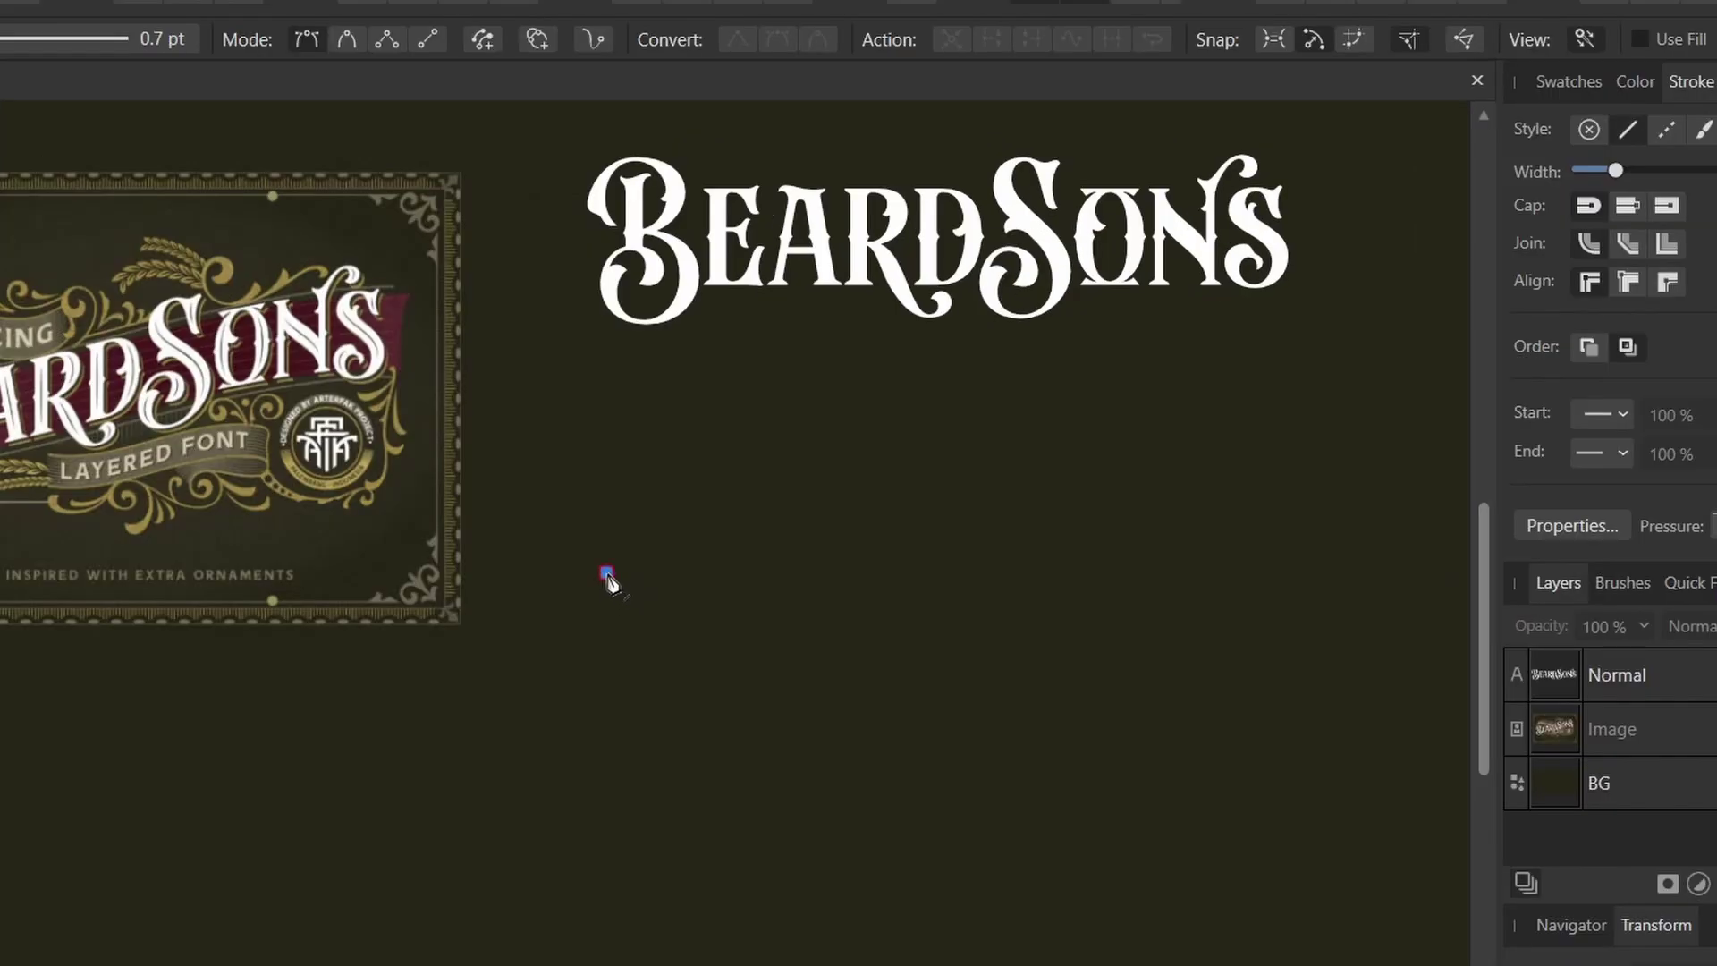
pyautogui.click(1277, 501)
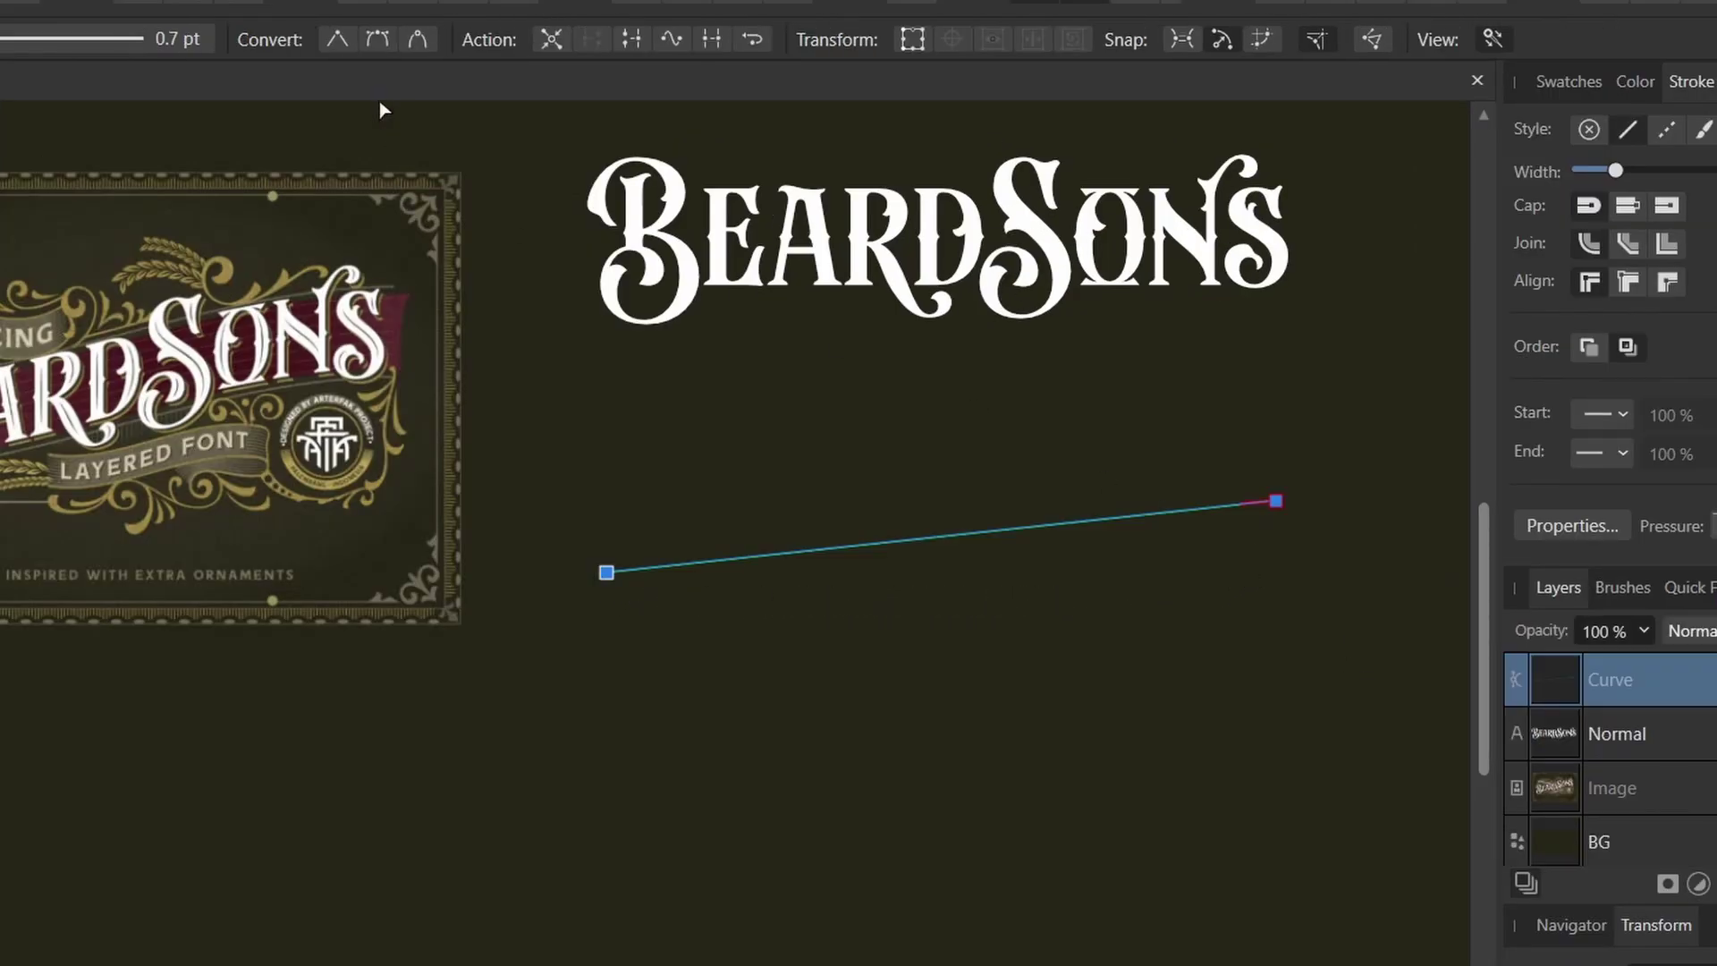
pyautogui.moveTo(798, 550); pyautogui.dragTo(1032, 500)
pyautogui.press('Escape')
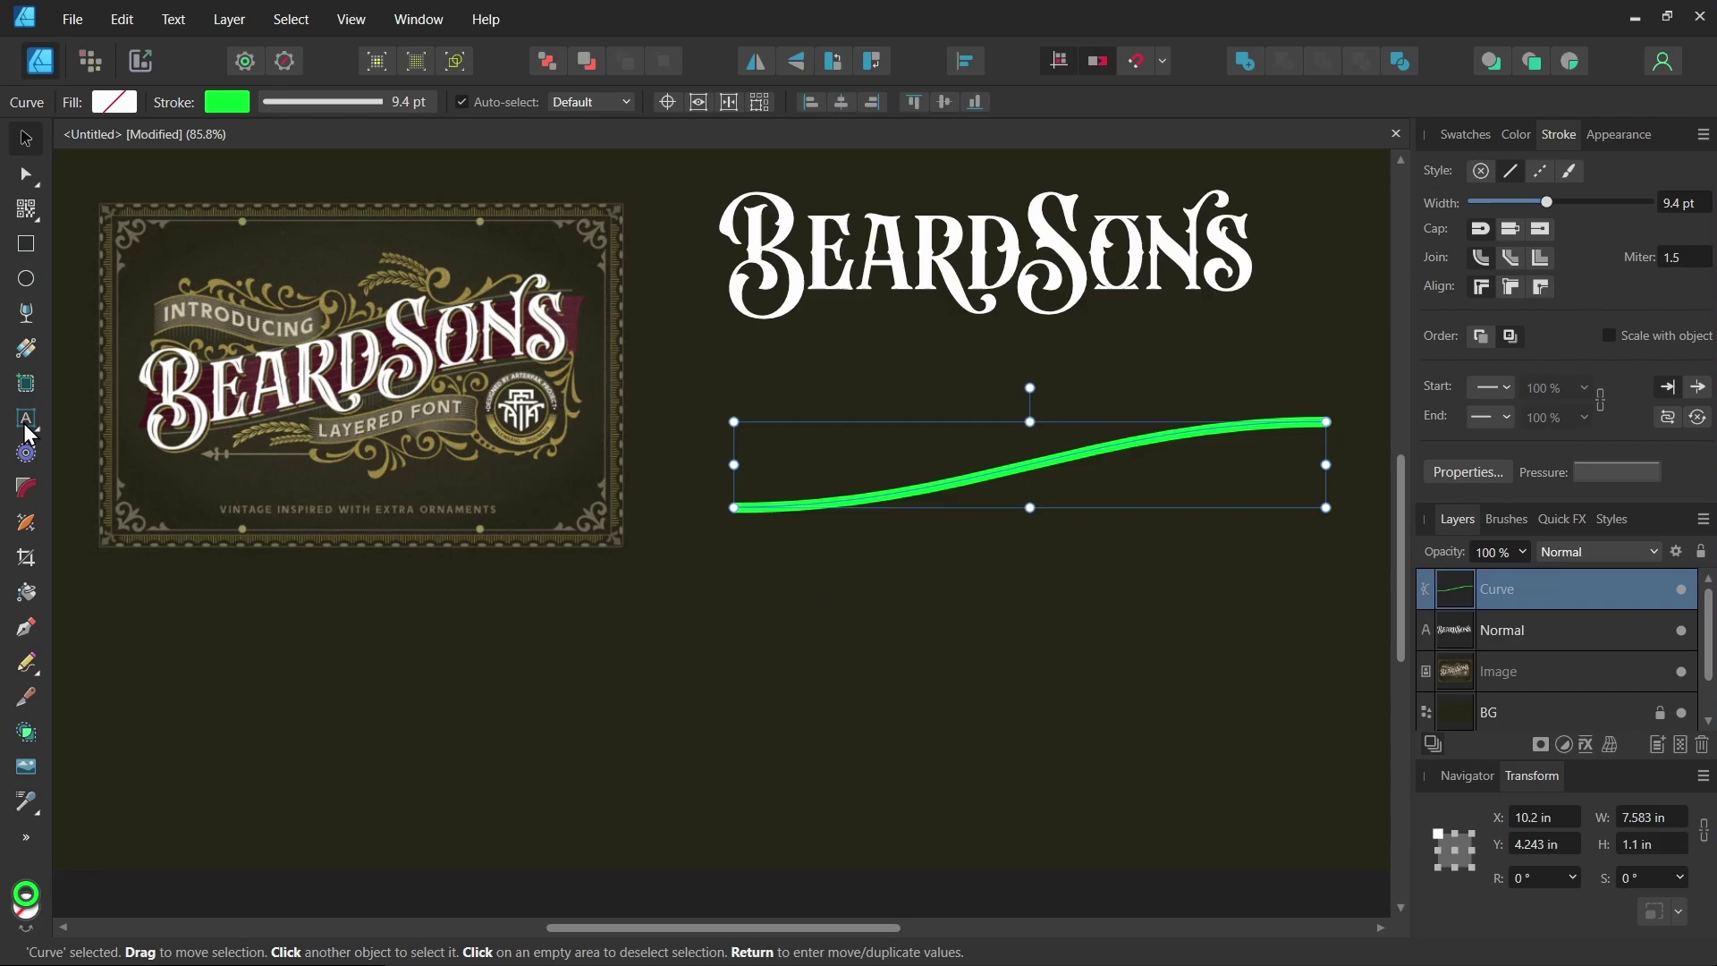
# Type 'Beardsons' along the green curve and set it in the Beardsons Normal font.
pyautogui.click(26, 418)
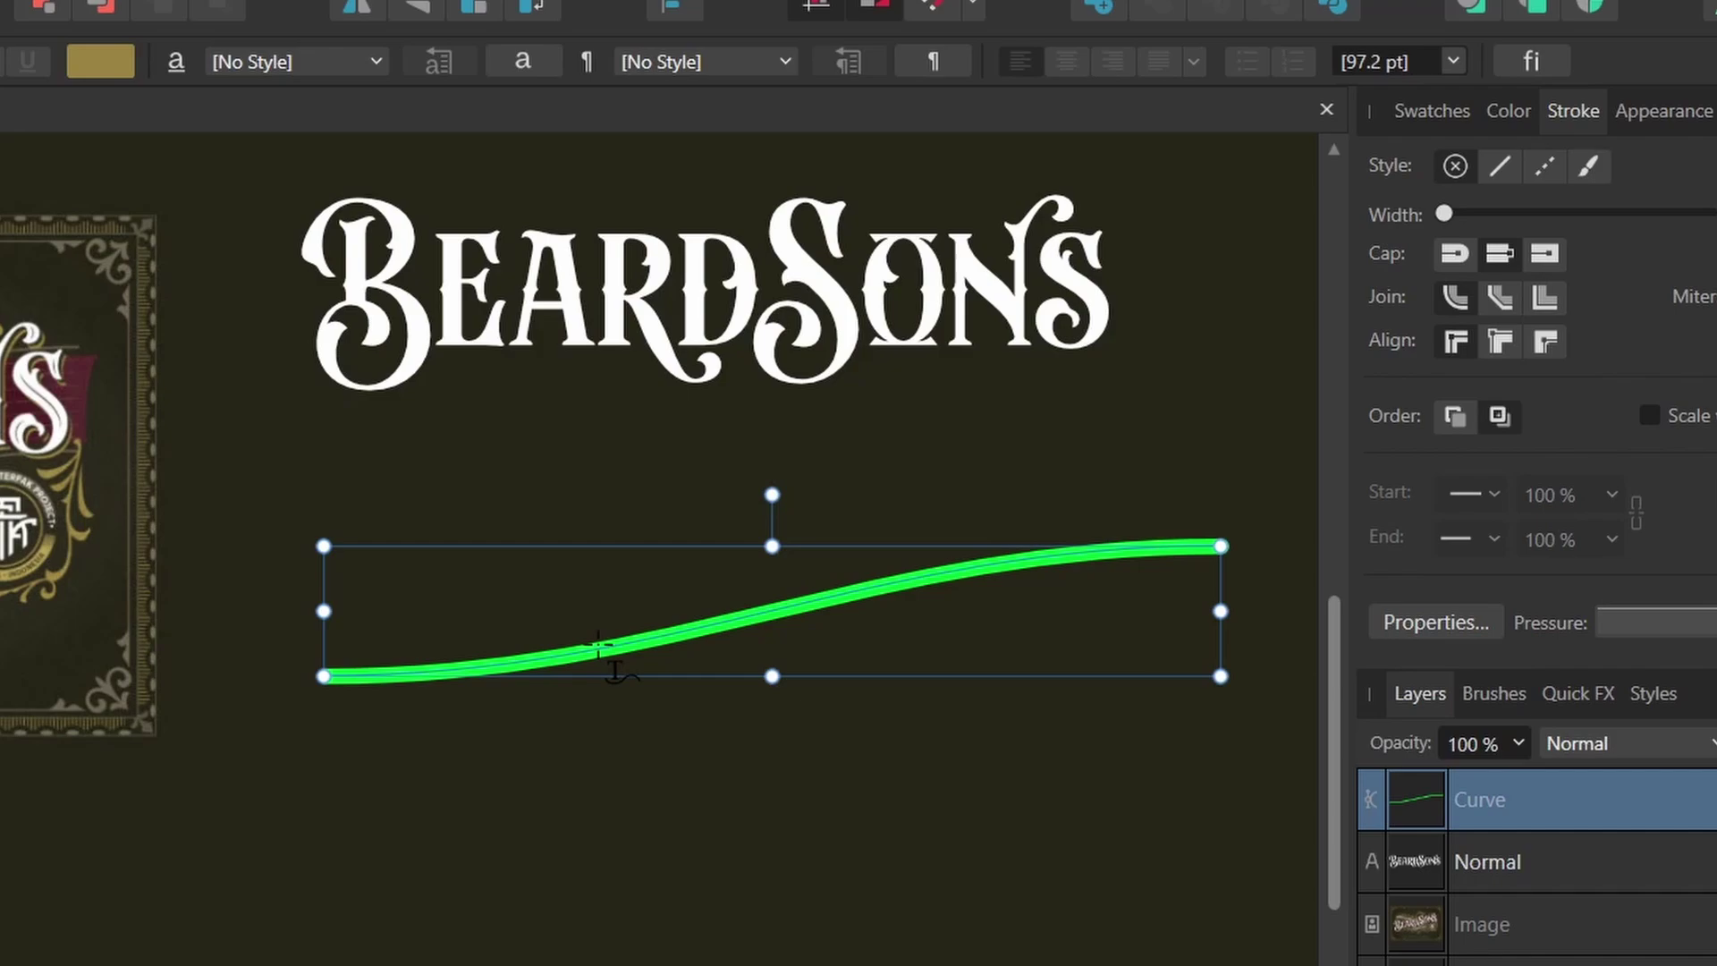
pyautogui.moveTo(599, 642); pyautogui.dragTo(660, 582)
pyautogui.write('Beardsons')
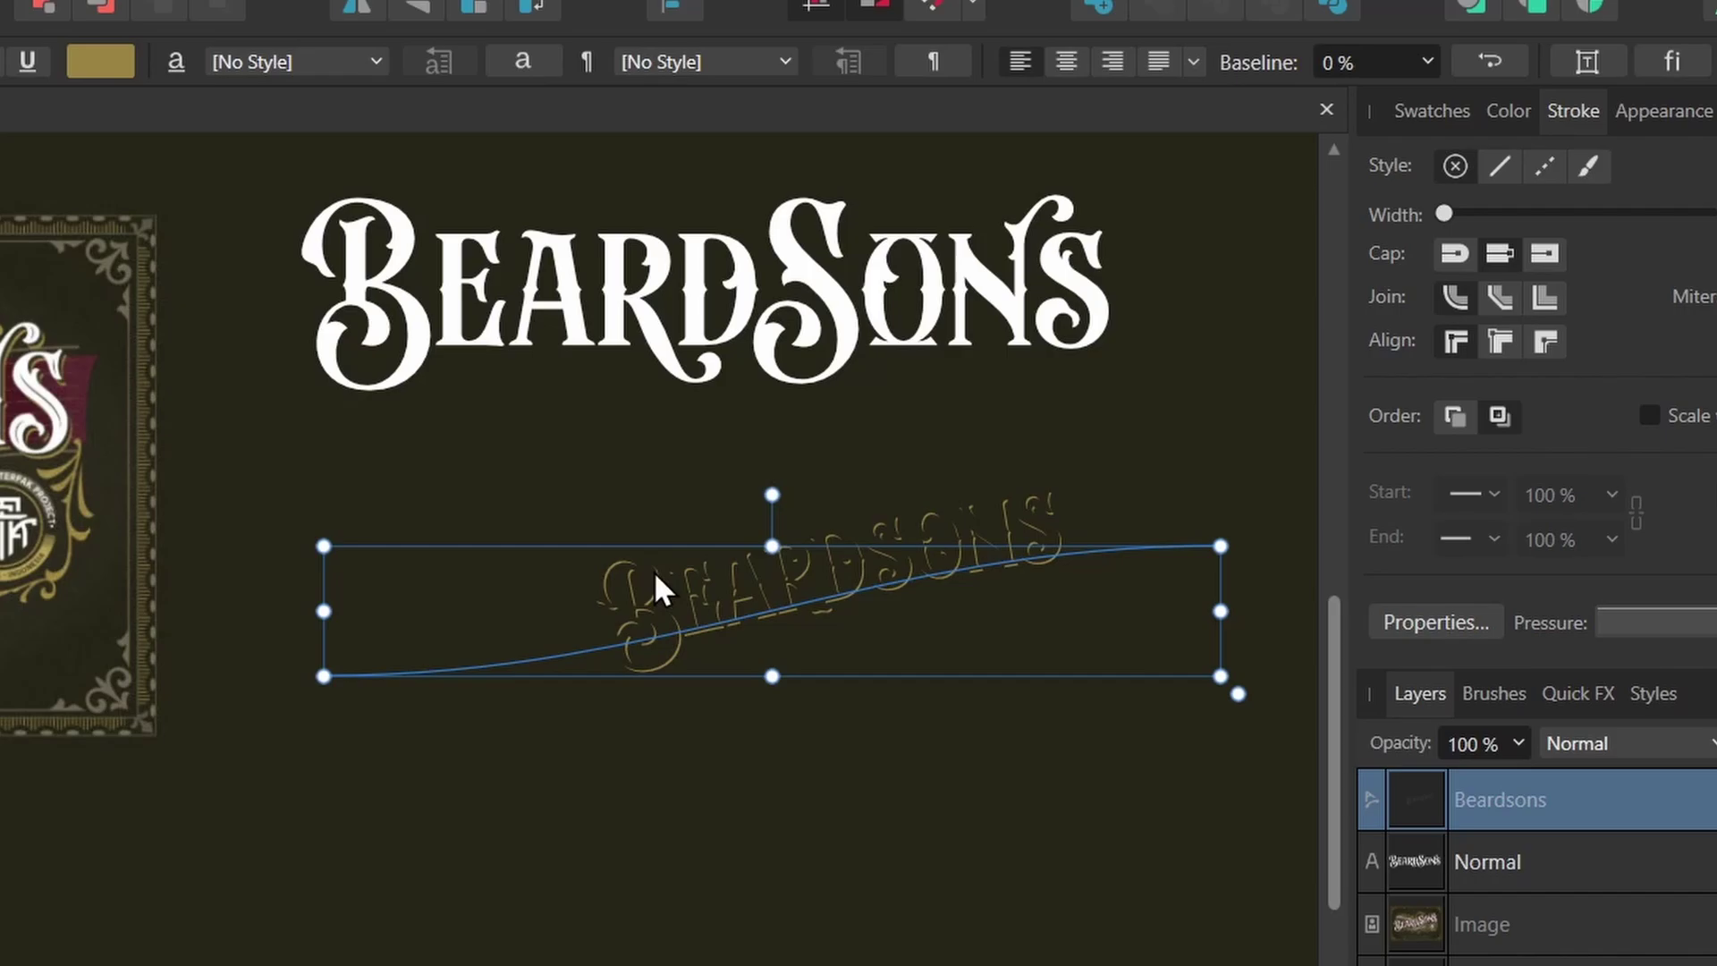
pyautogui.hotkey('ctrl', 'a')
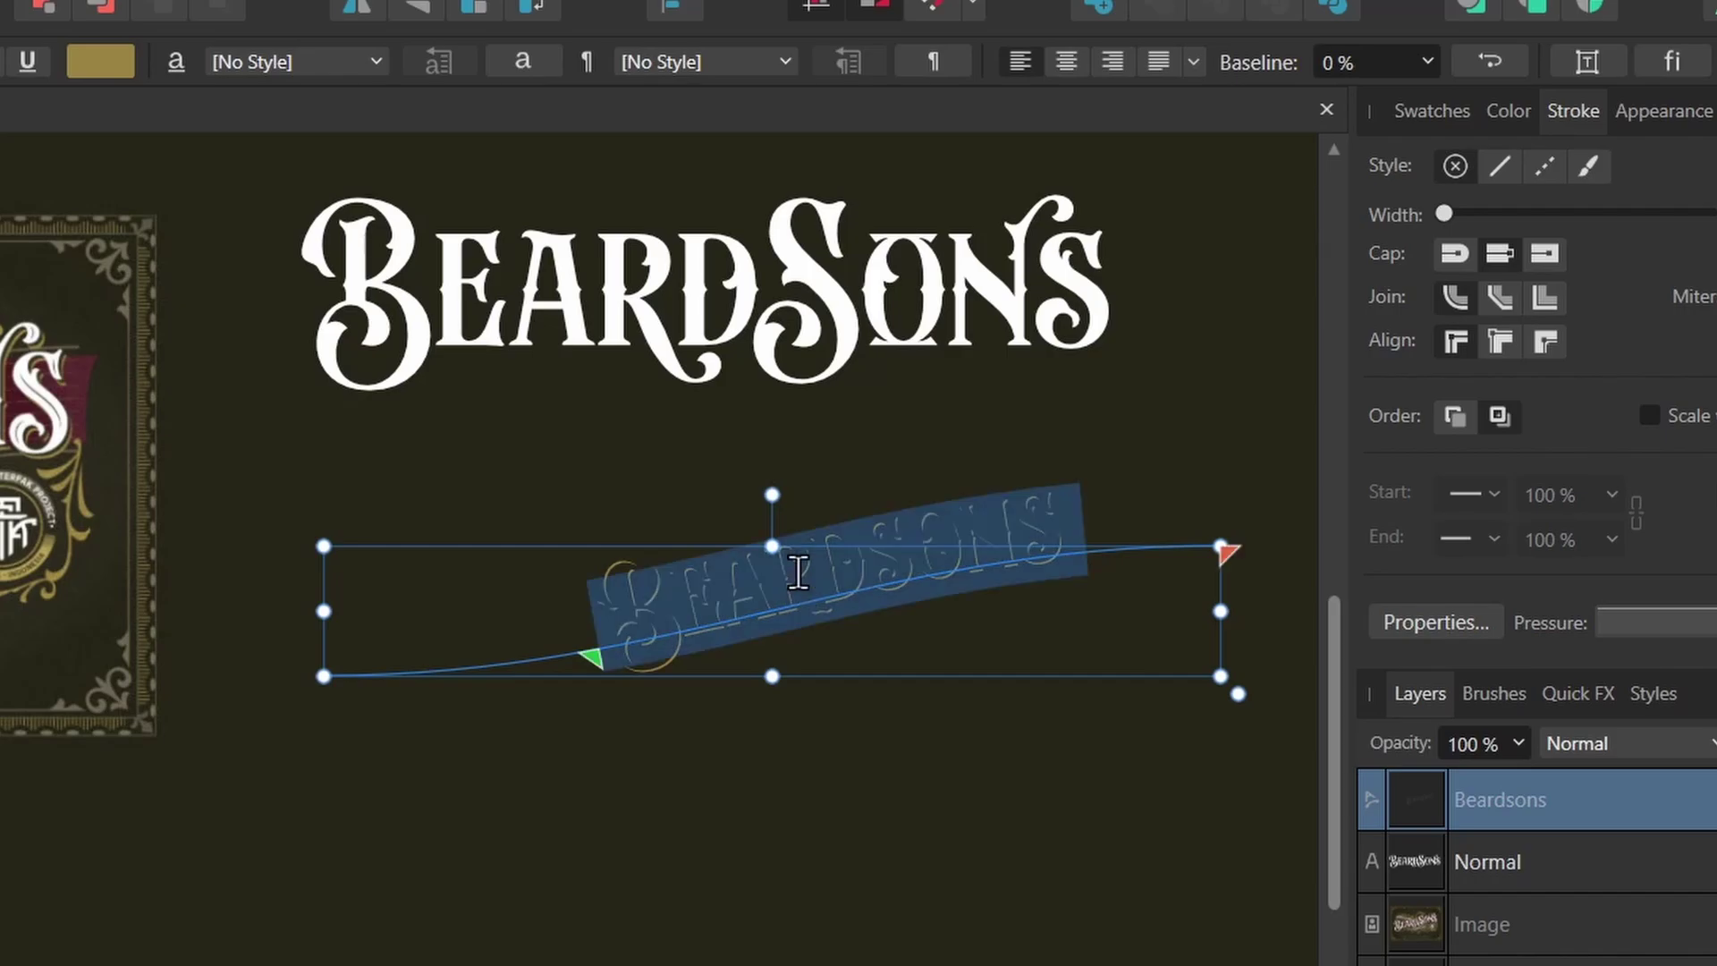
pyautogui.click(170, 101)
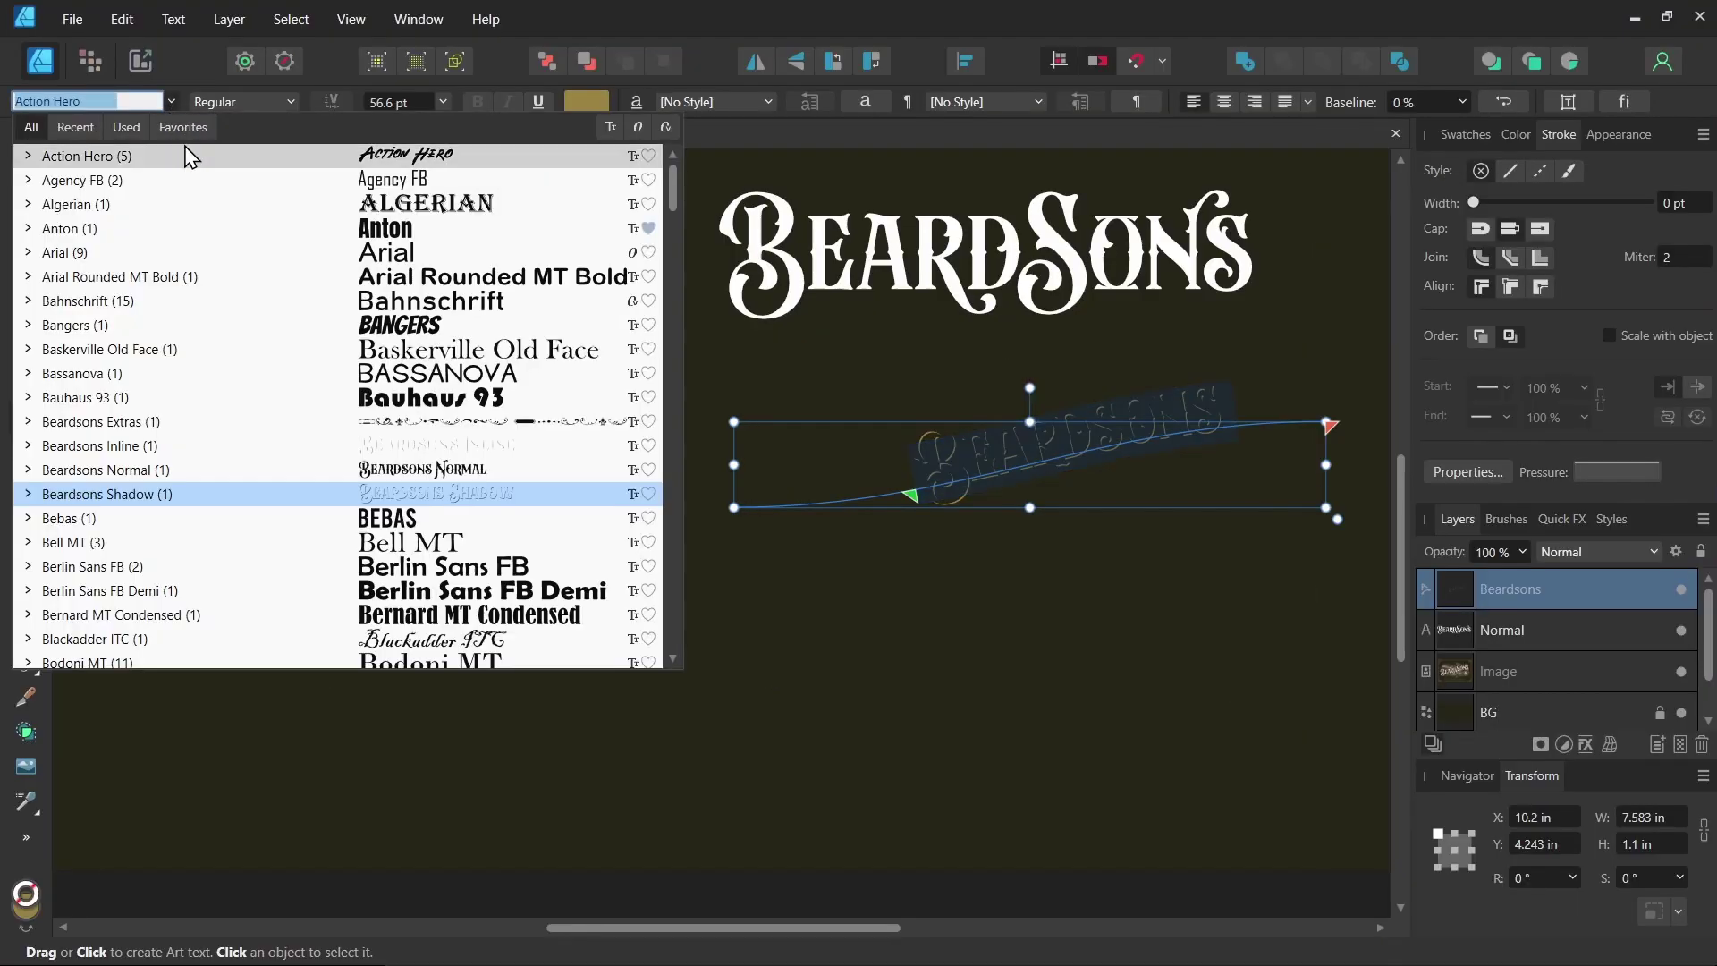
pyautogui.click(333, 484)
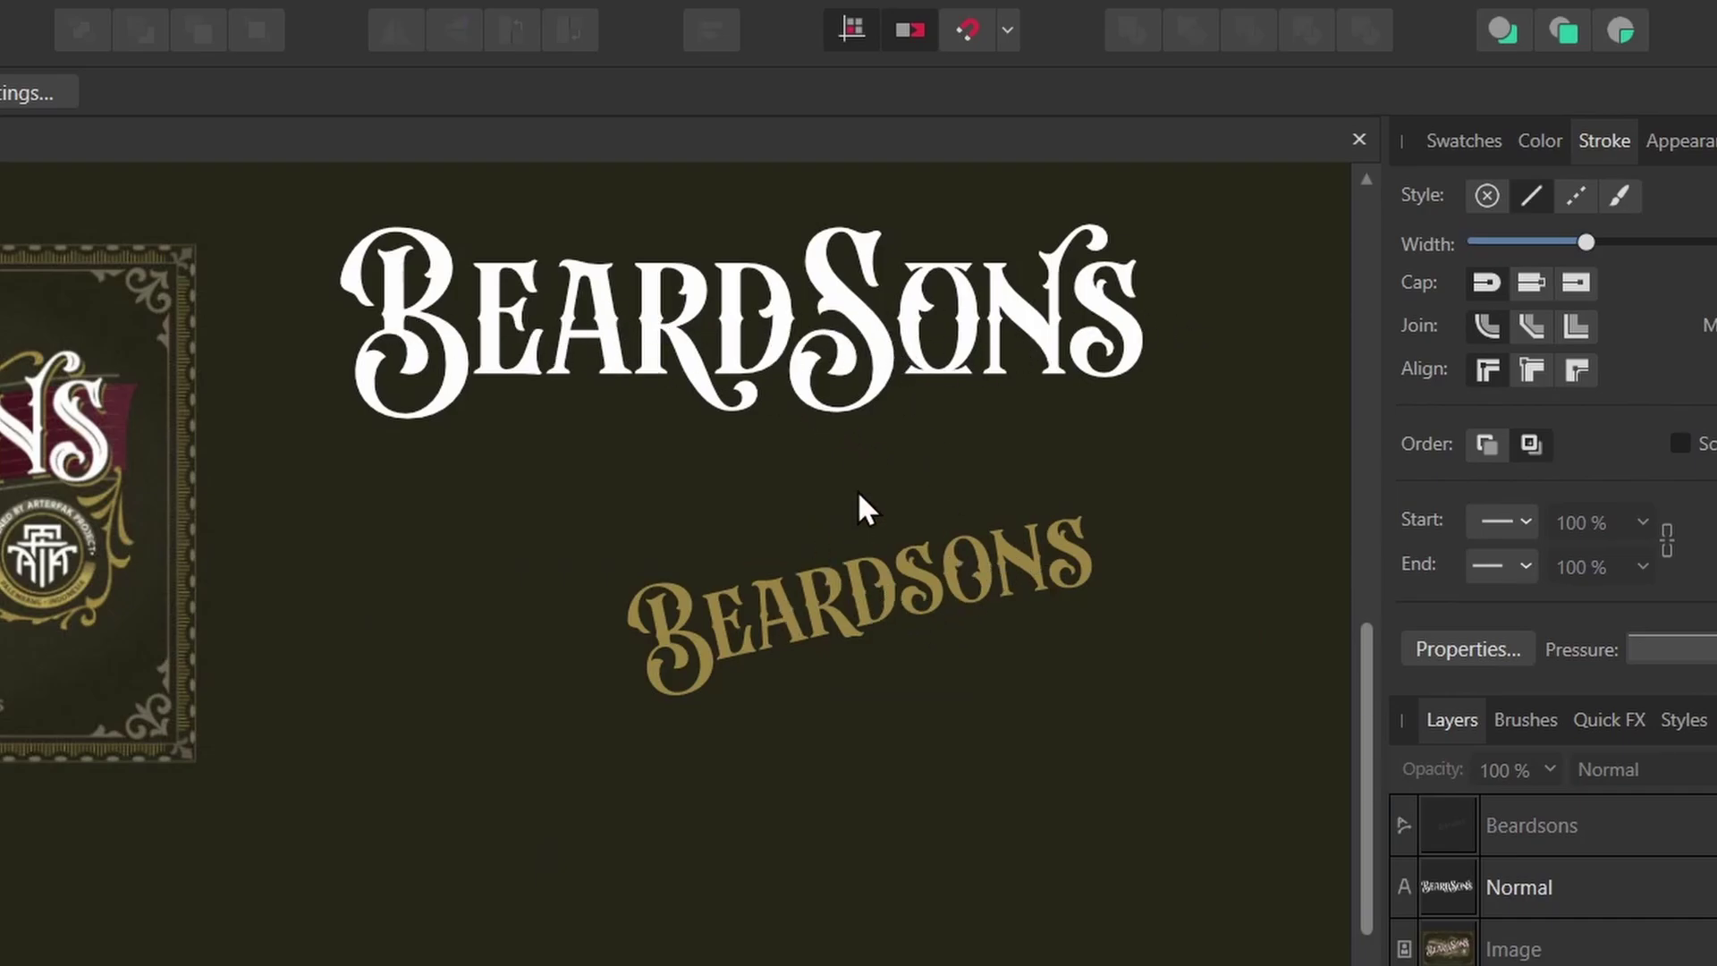
pyautogui.hotkey('ctrl', 'a')
# Replace the curved Beardsons text with the copied swash BeardSons lettering.
pyautogui.doubleClick(847, 363)
pyautogui.hotkey('ctrl', 'c')
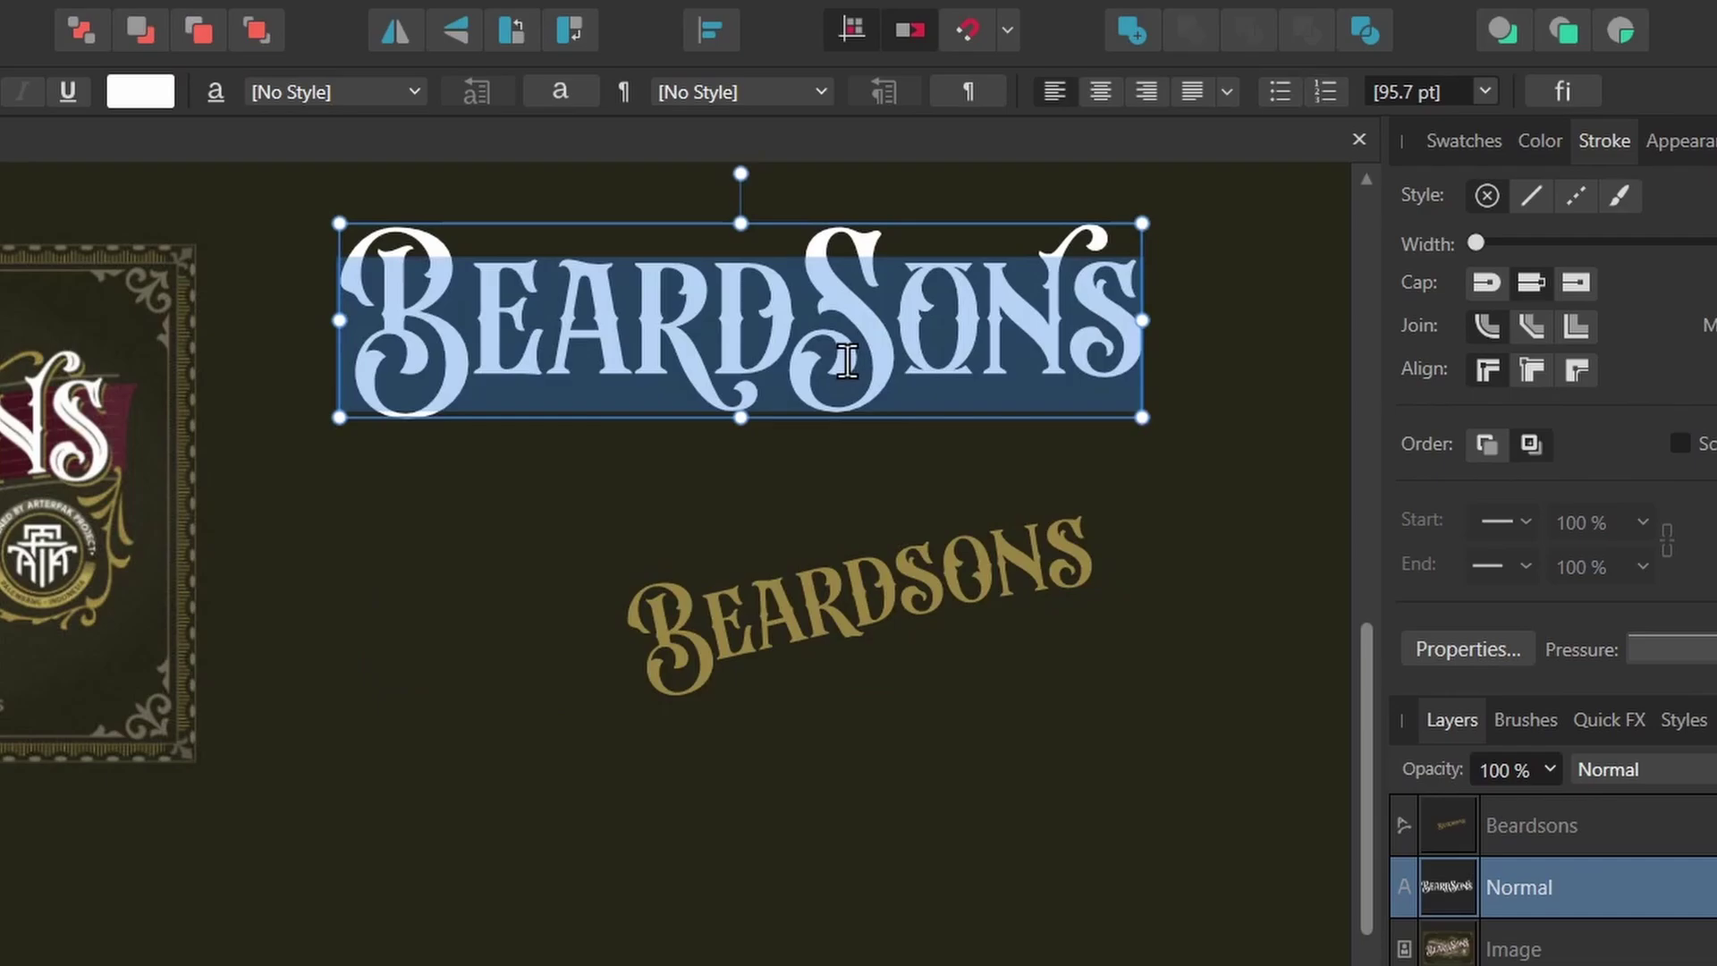
pyautogui.click(906, 572)
pyautogui.hotkey('ctrl', 'a')
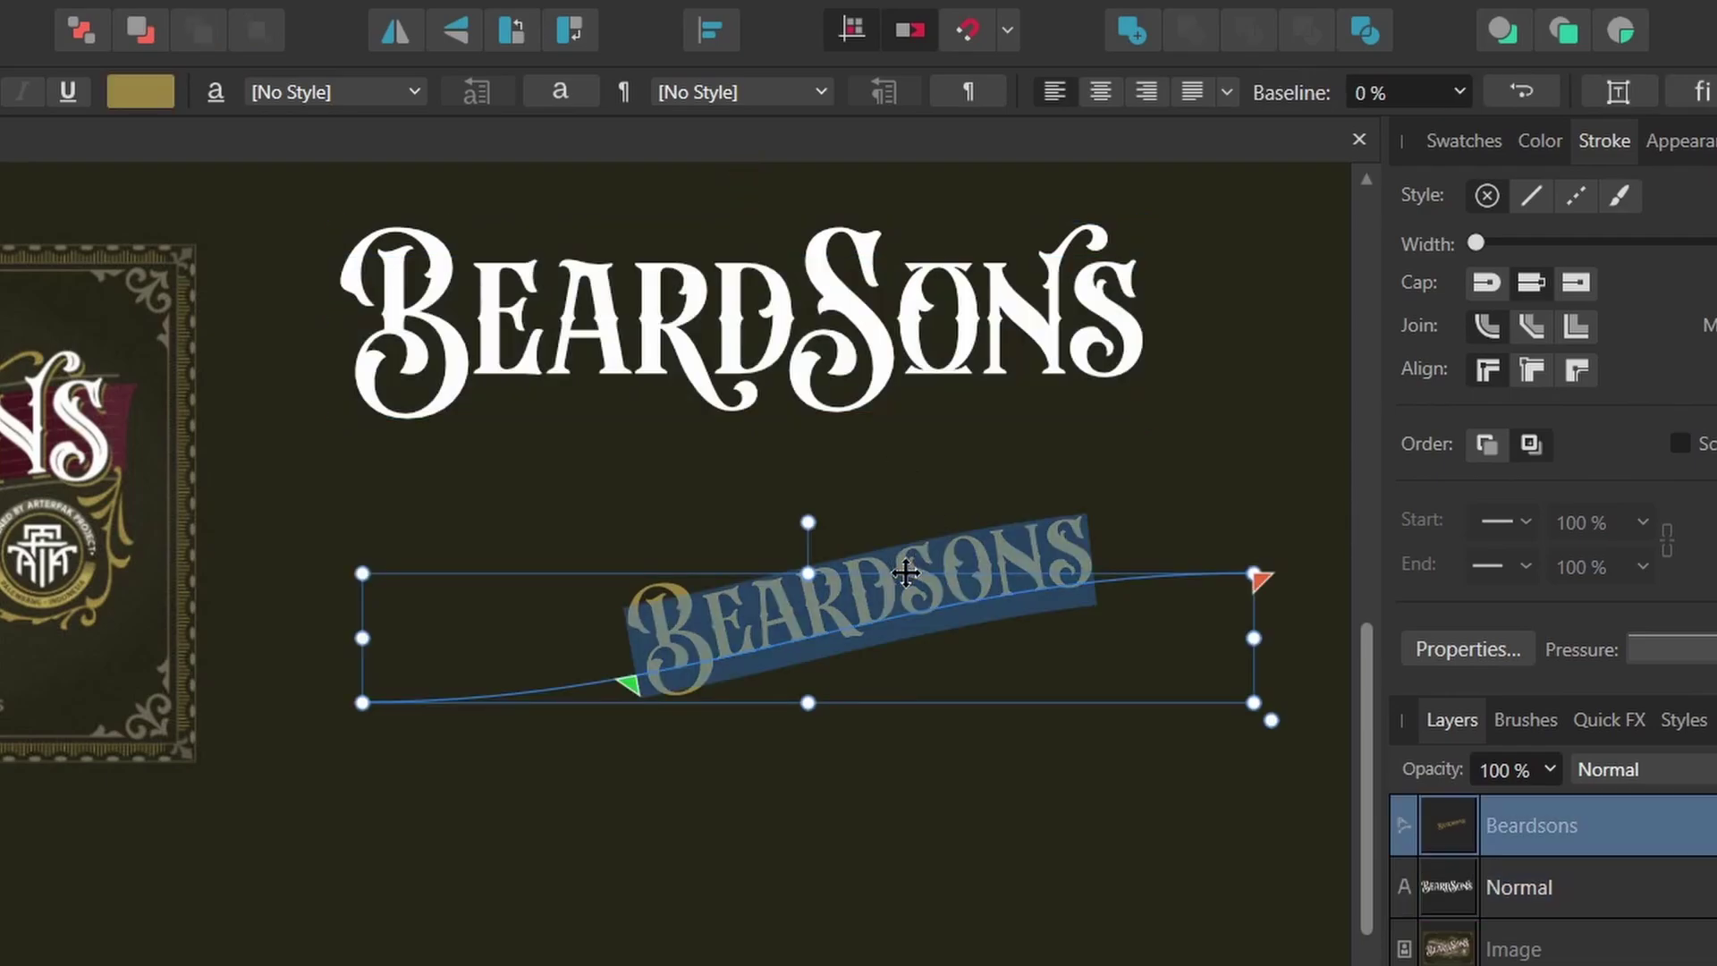
pyautogui.hotkey('ctrl', 'v')
# Shift the text start left and adjust the curve's end nodes to reshape the path.
pyautogui.moveTo(626, 685); pyautogui.dragTo(375, 702)
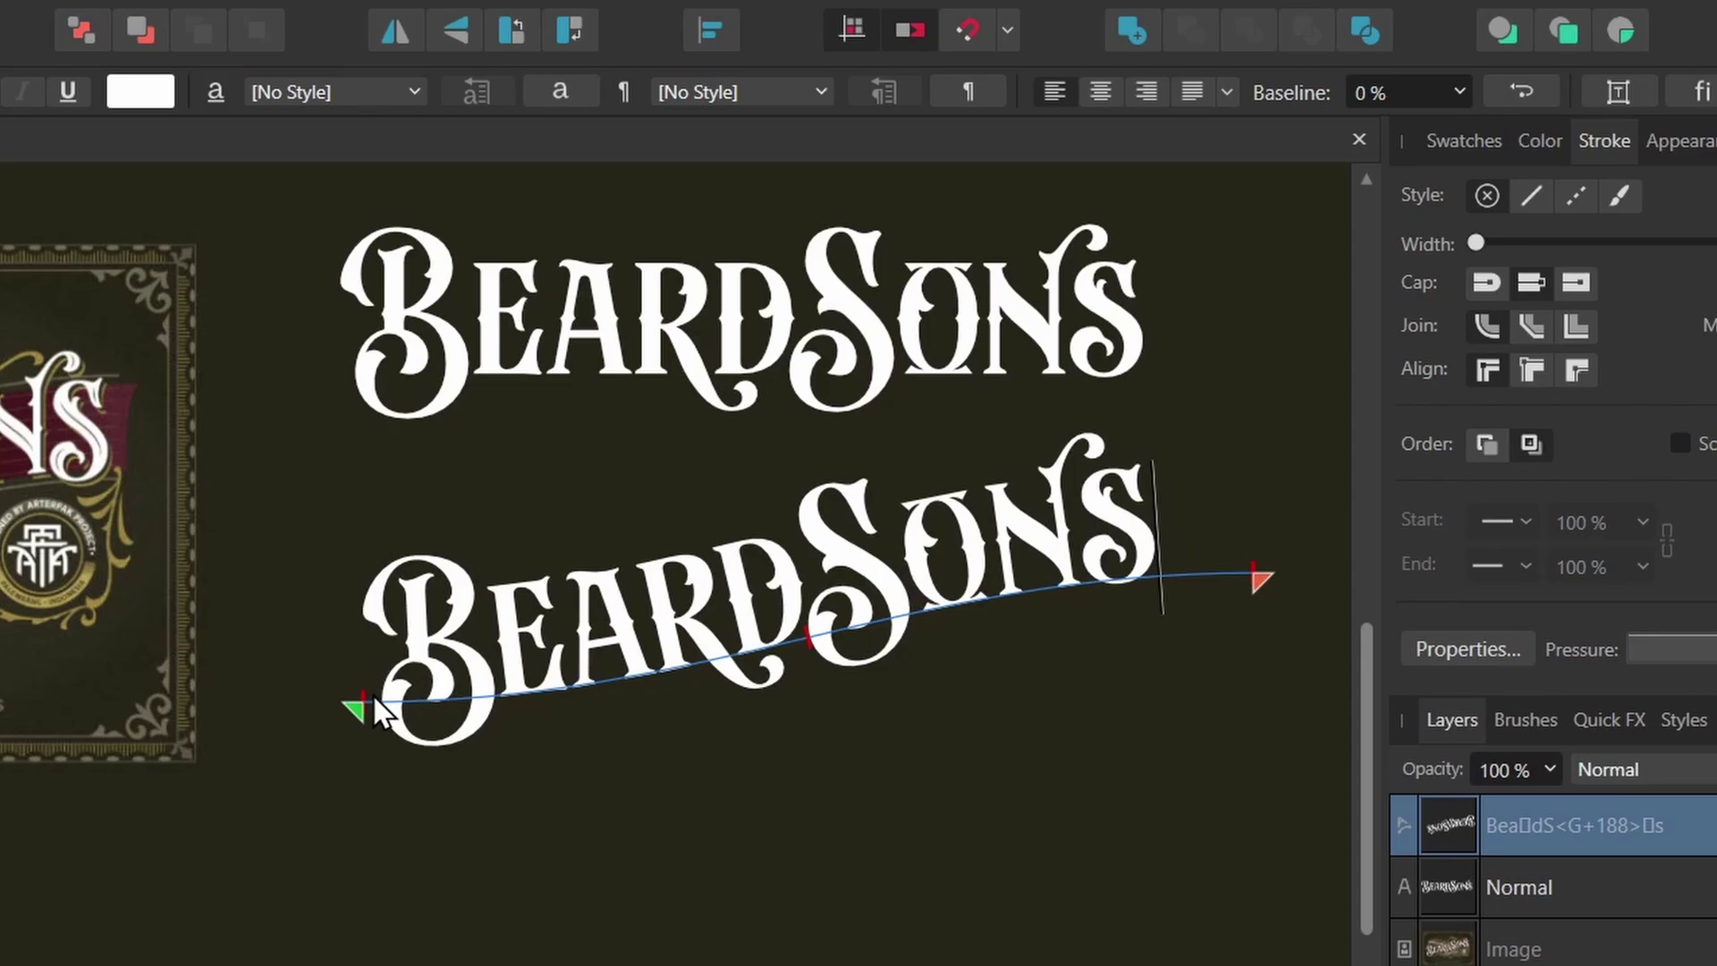
pyautogui.press('a')
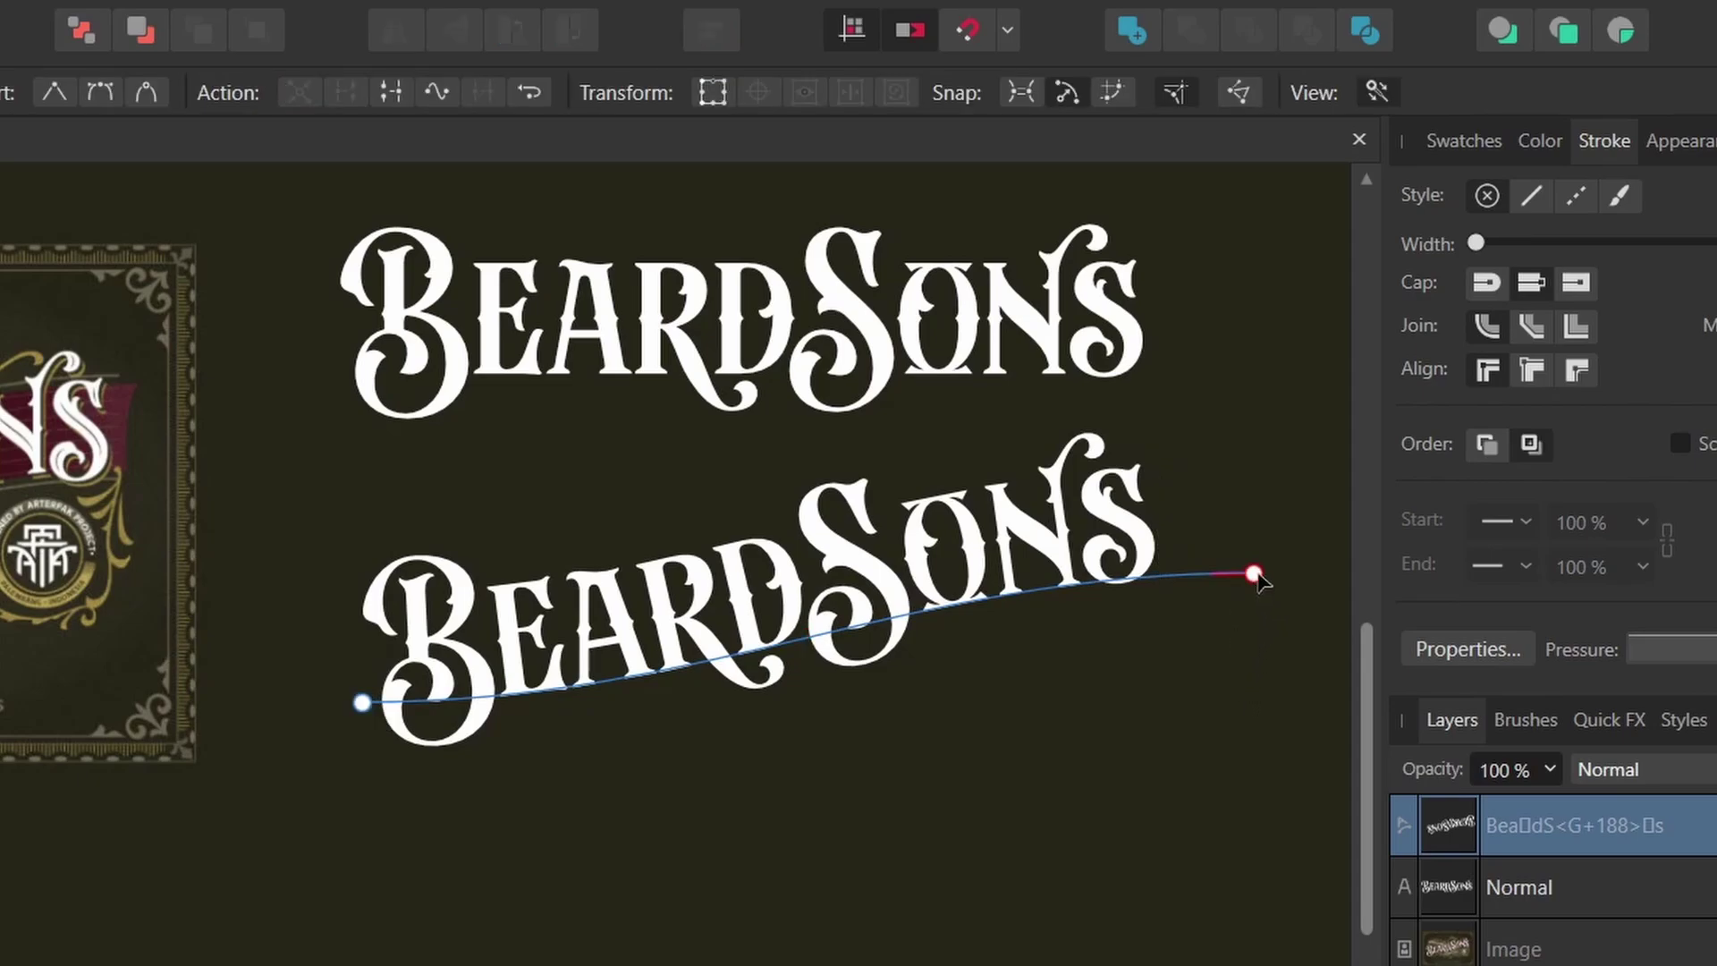
pyautogui.moveTo(1254, 573); pyautogui.dragTo(1199, 582)
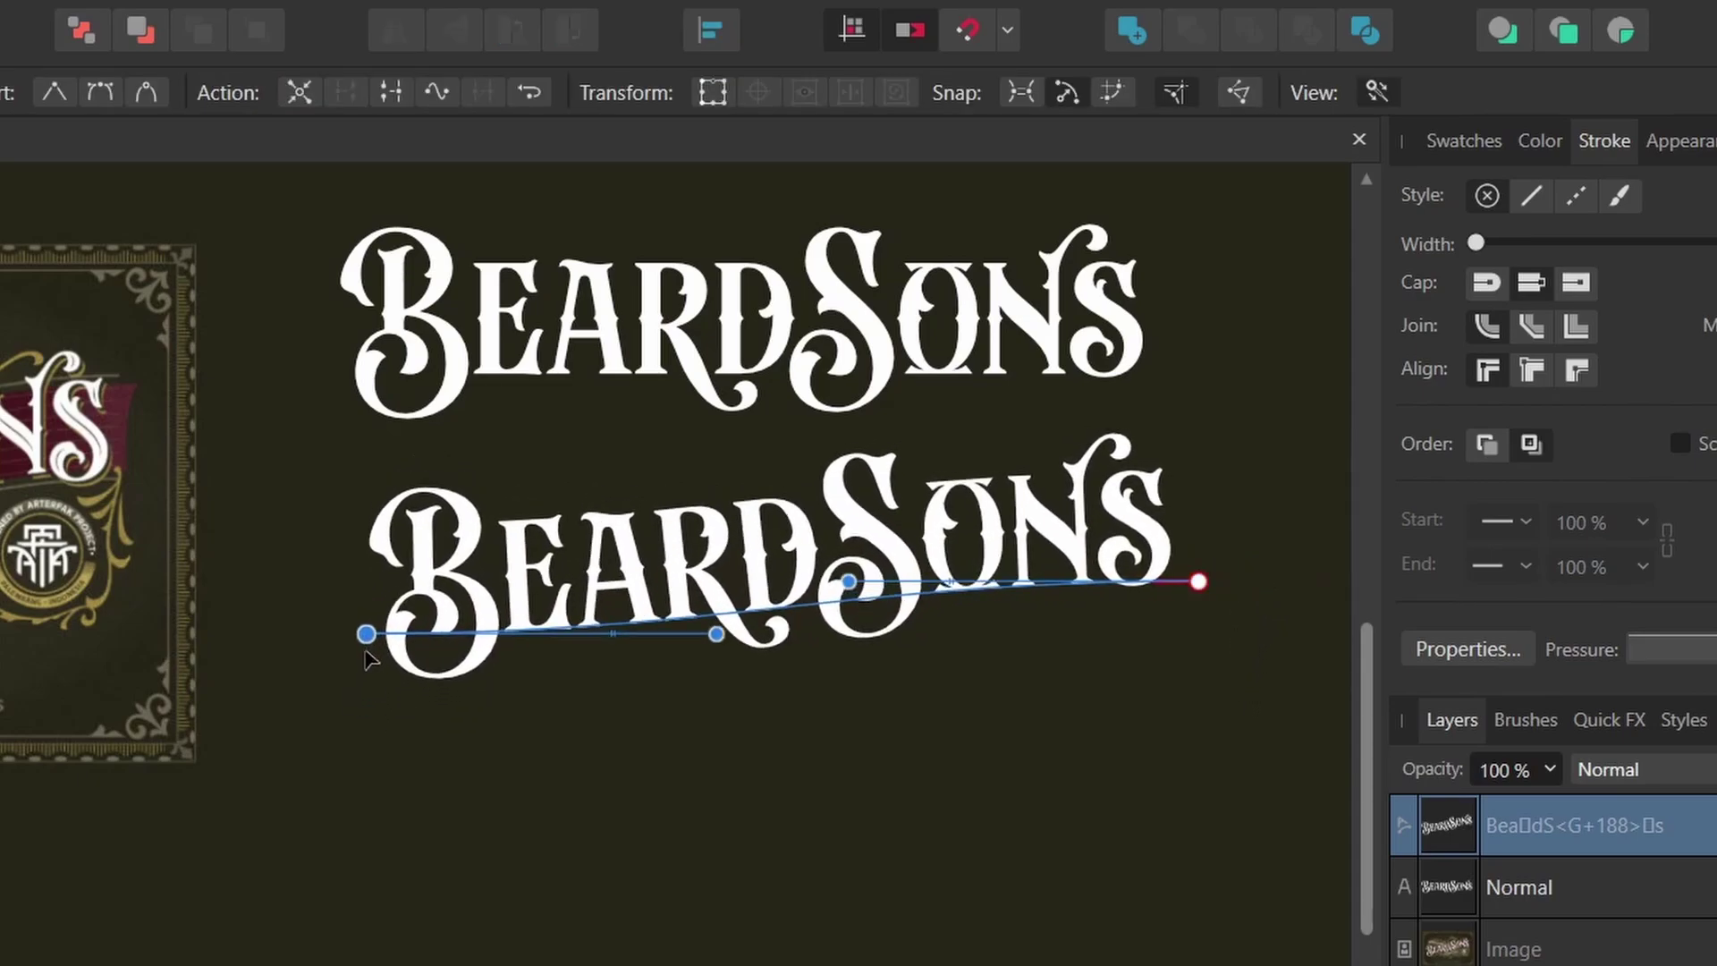
pyautogui.moveTo(362, 696); pyautogui.dragTo(375, 693)
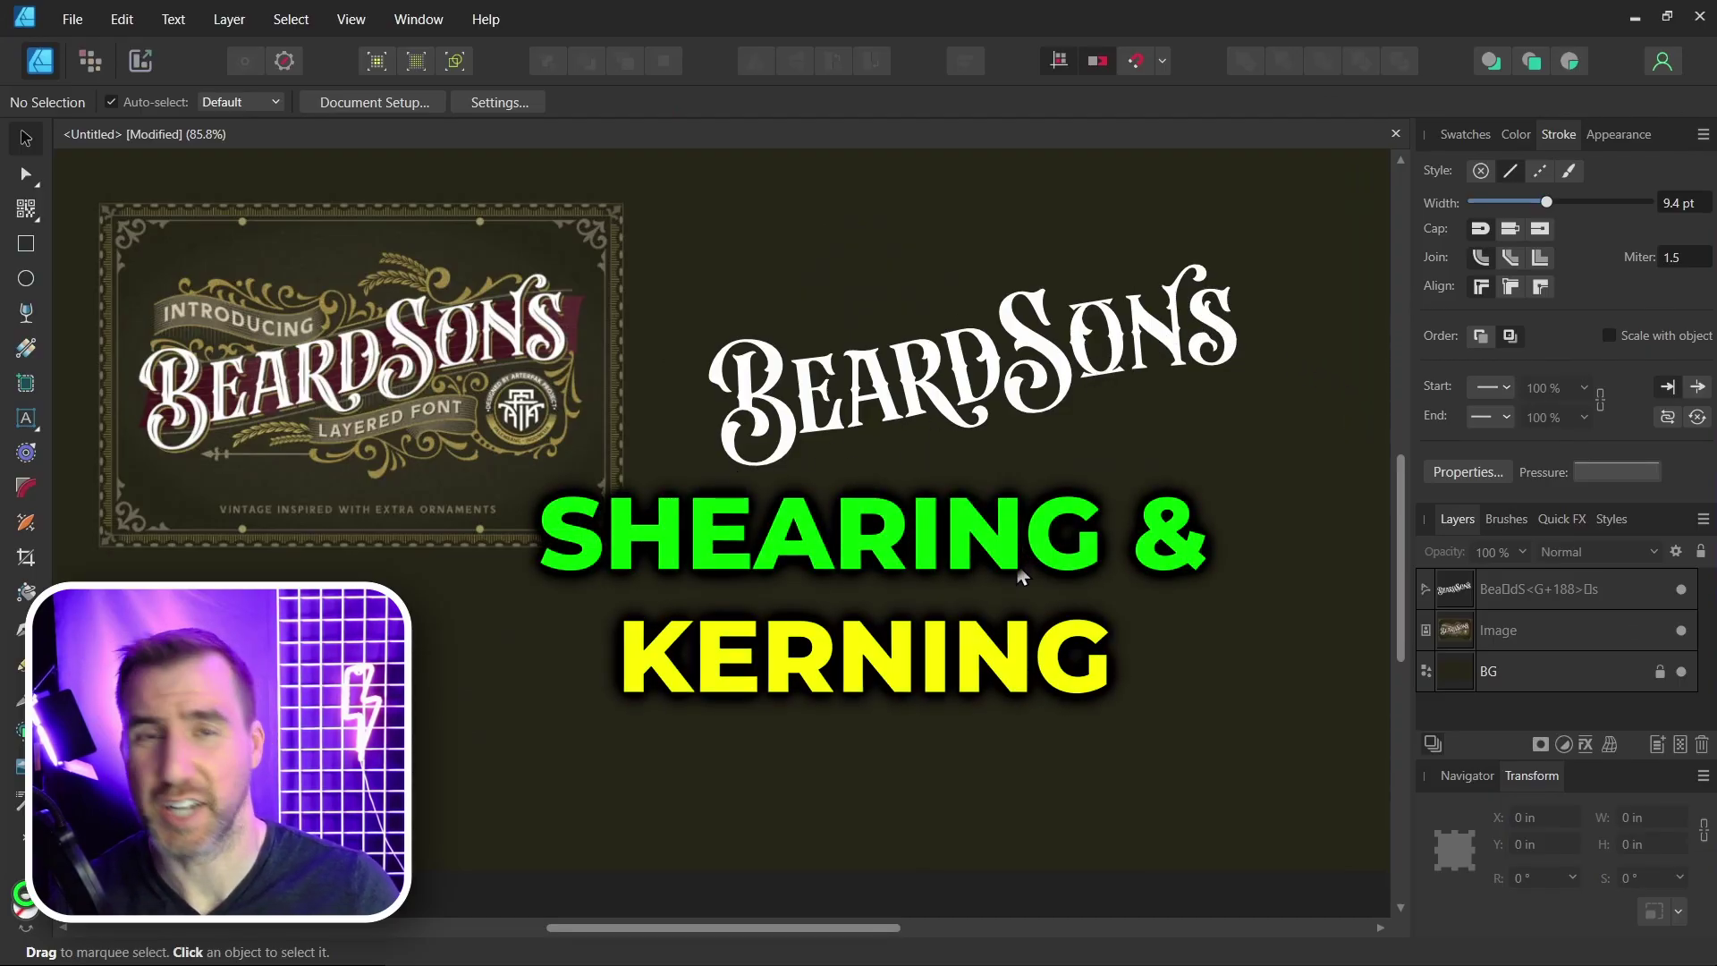
# Select the curved BeardSons text and show the Character panel.
pyautogui.click(1002, 393)
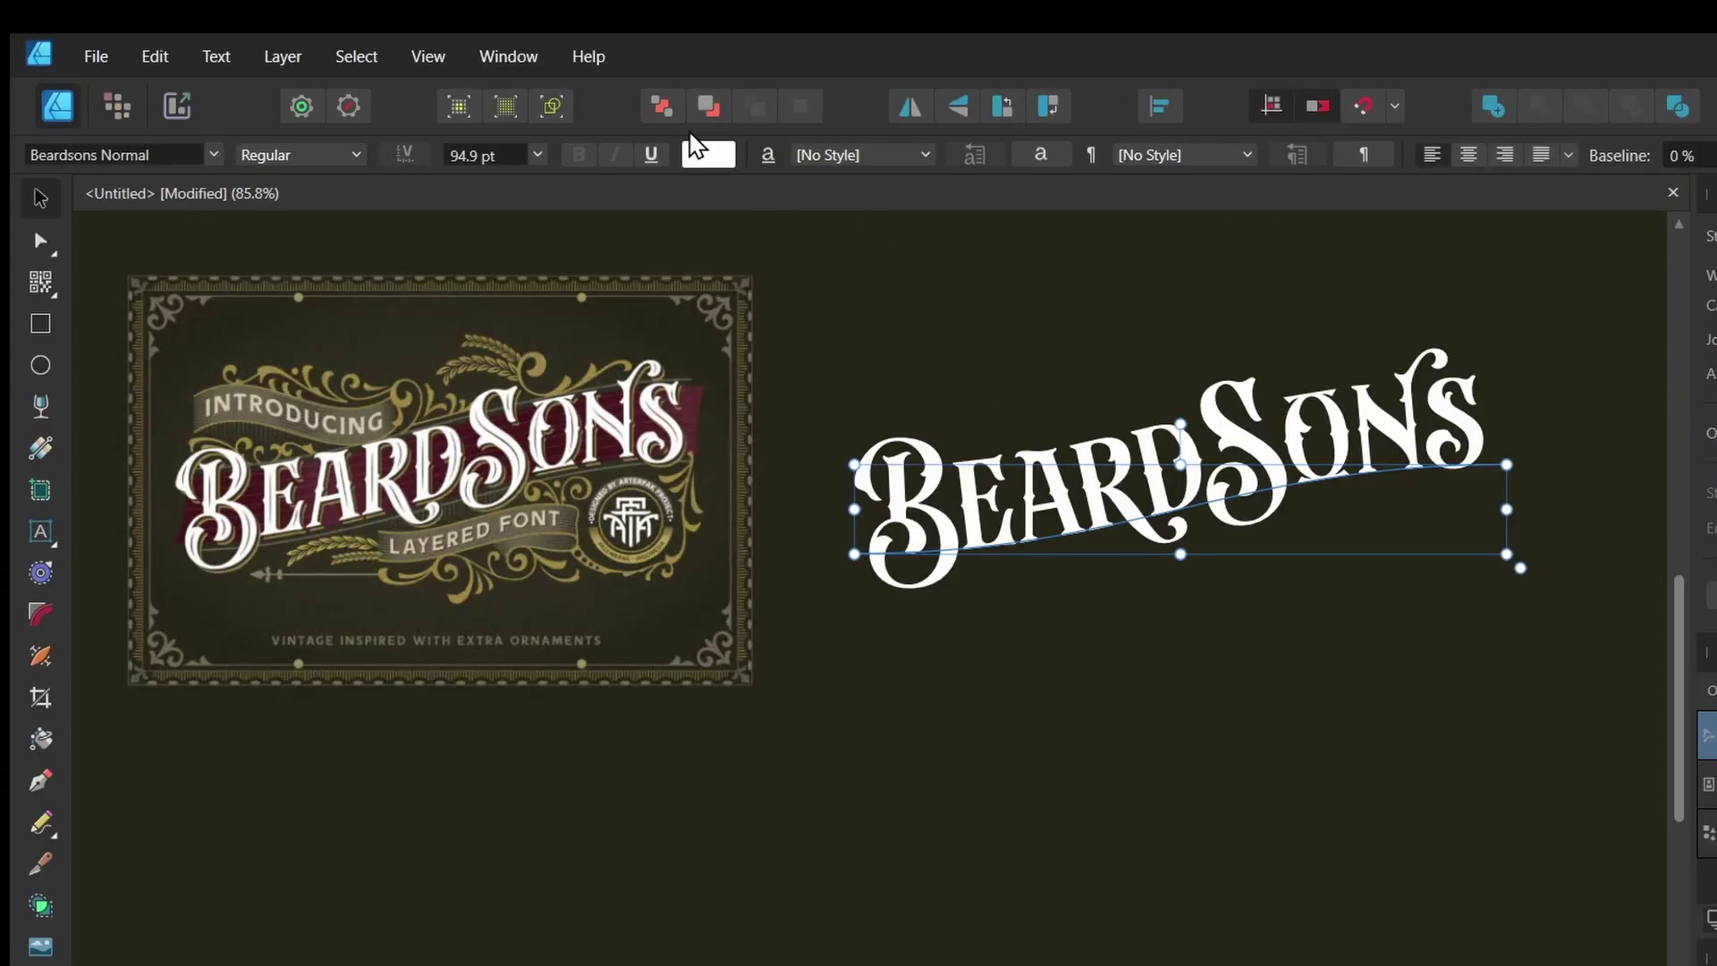
pyautogui.click(533, 65)
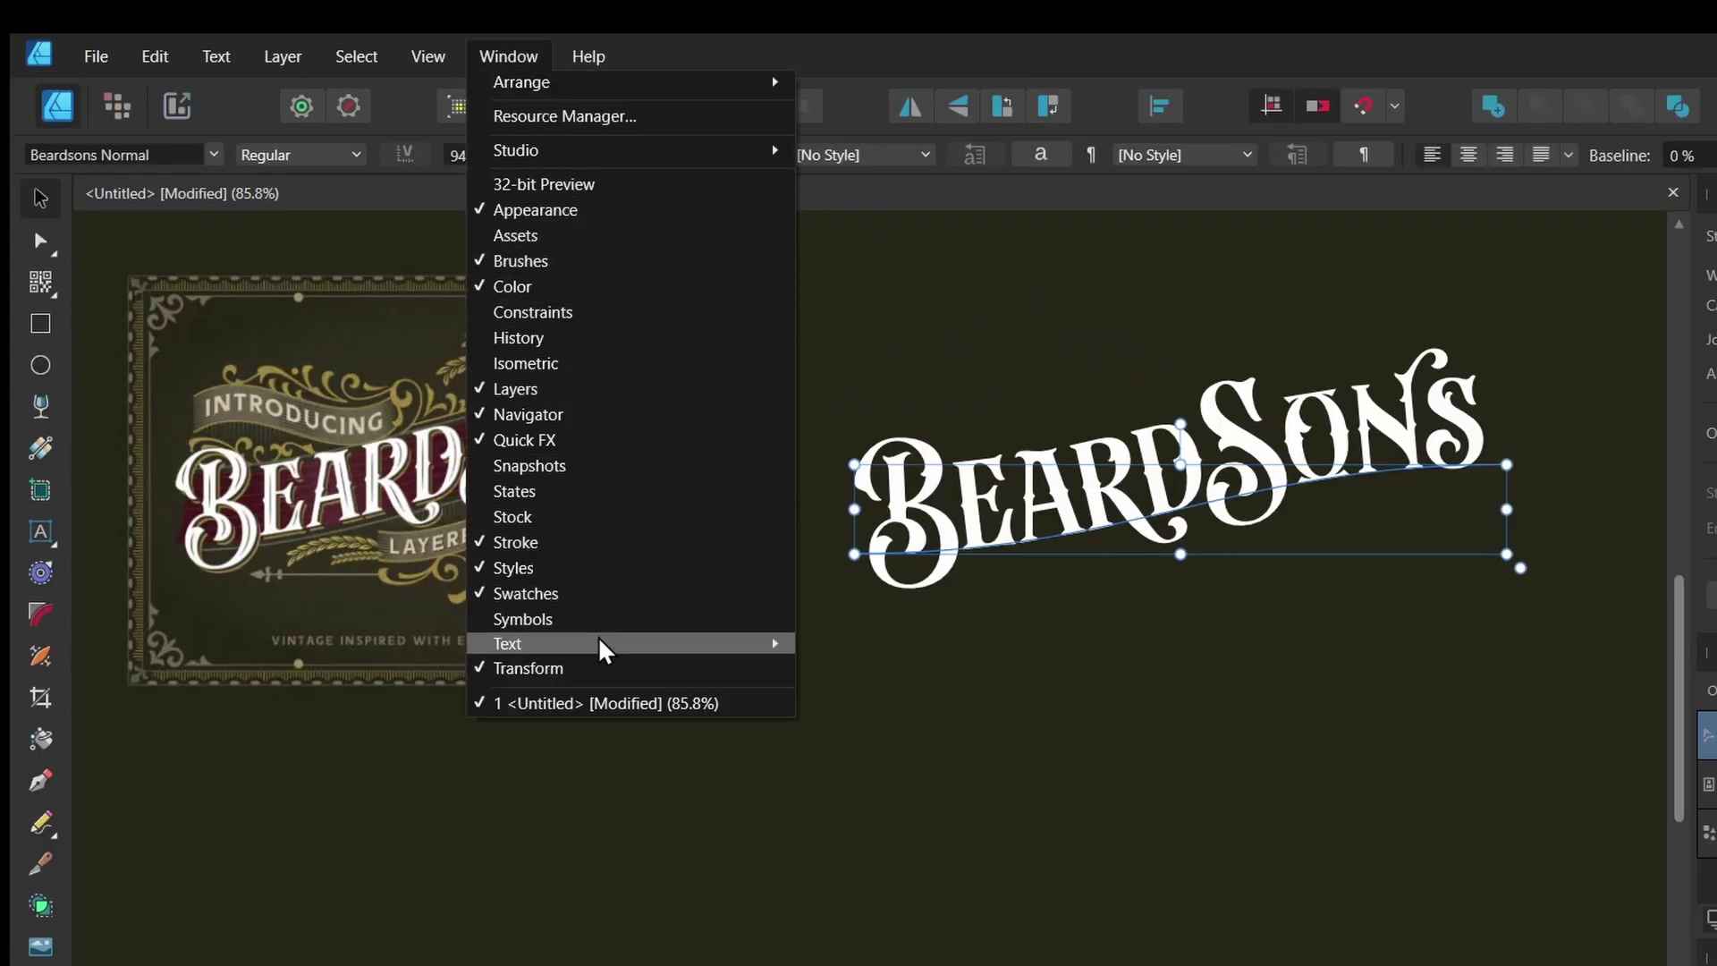
pyautogui.moveTo(606, 655)
pyautogui.click(858, 645)
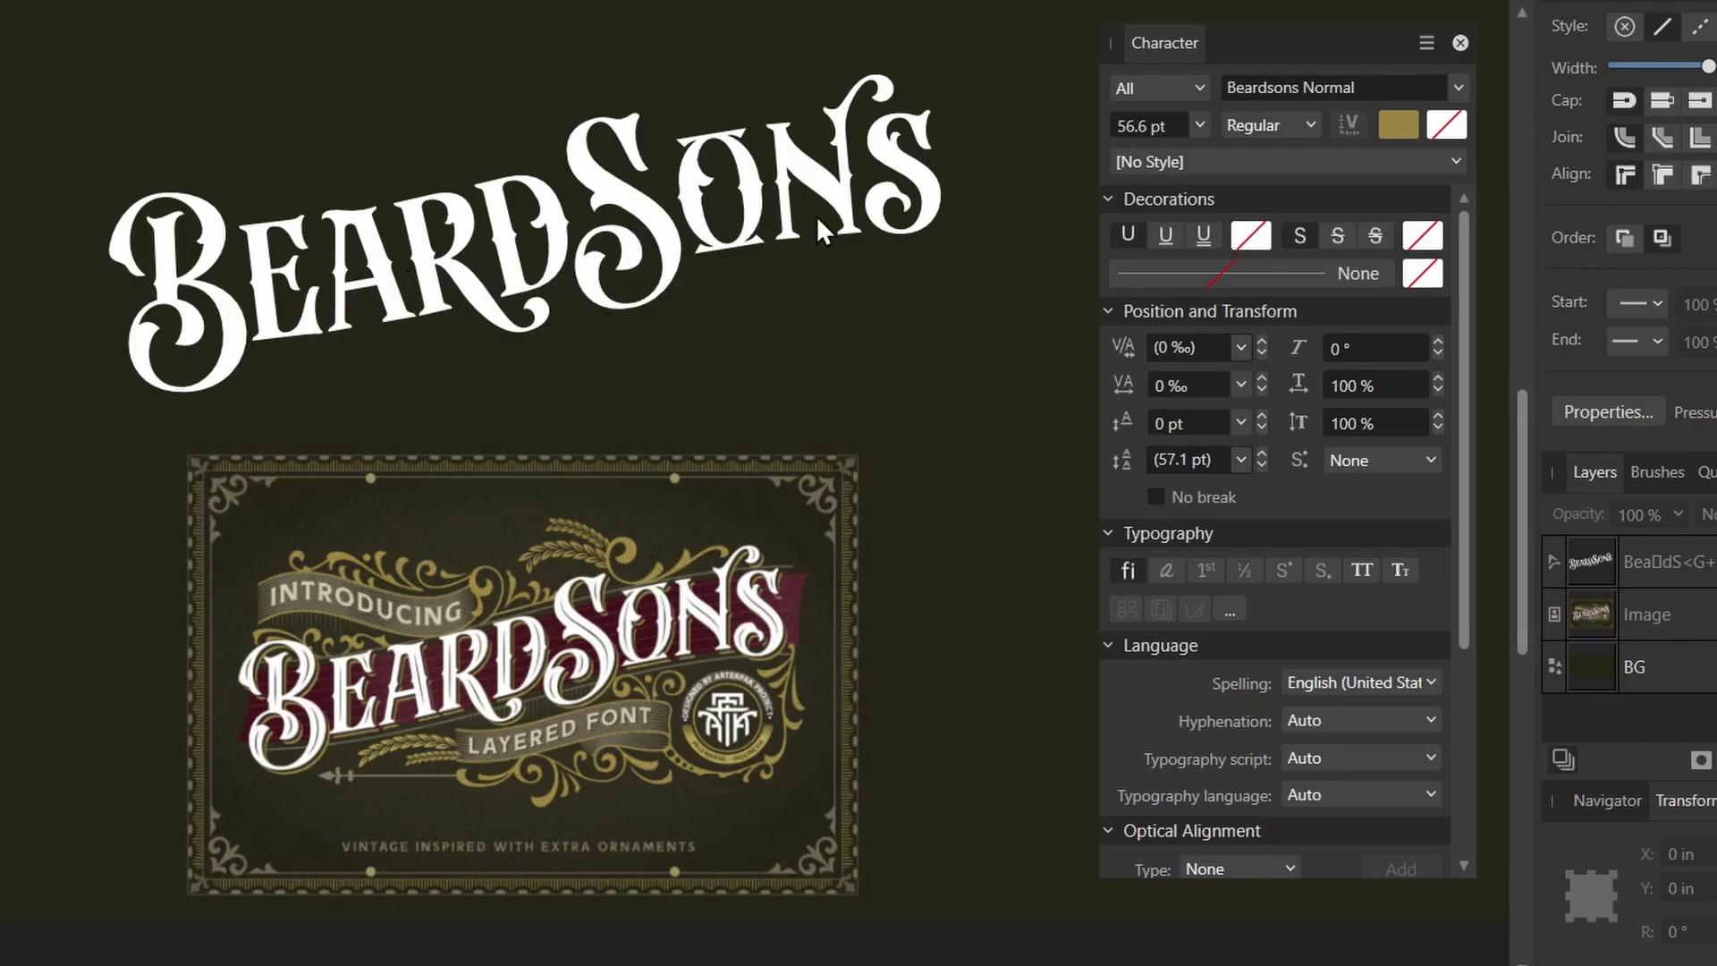
# Try a shear on the letter E, then reset it upright and move on to A.
pyautogui.doubleClick(298, 284)
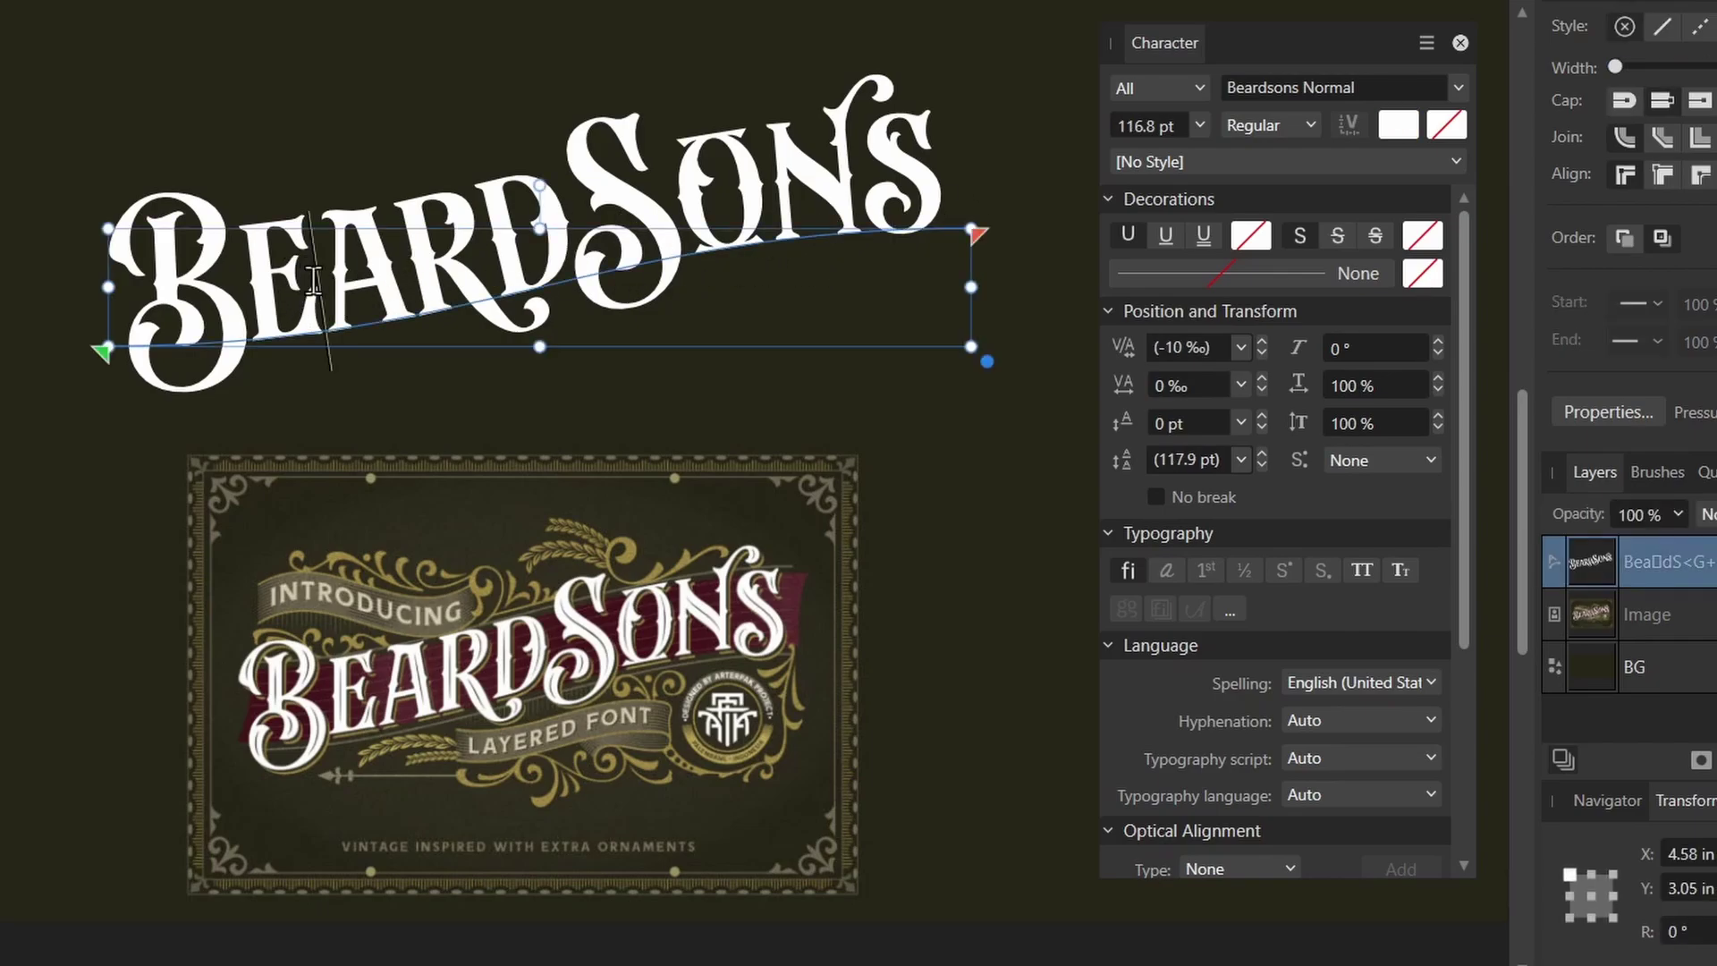
pyautogui.moveTo(297, 285); pyautogui.dragTo(266, 278)
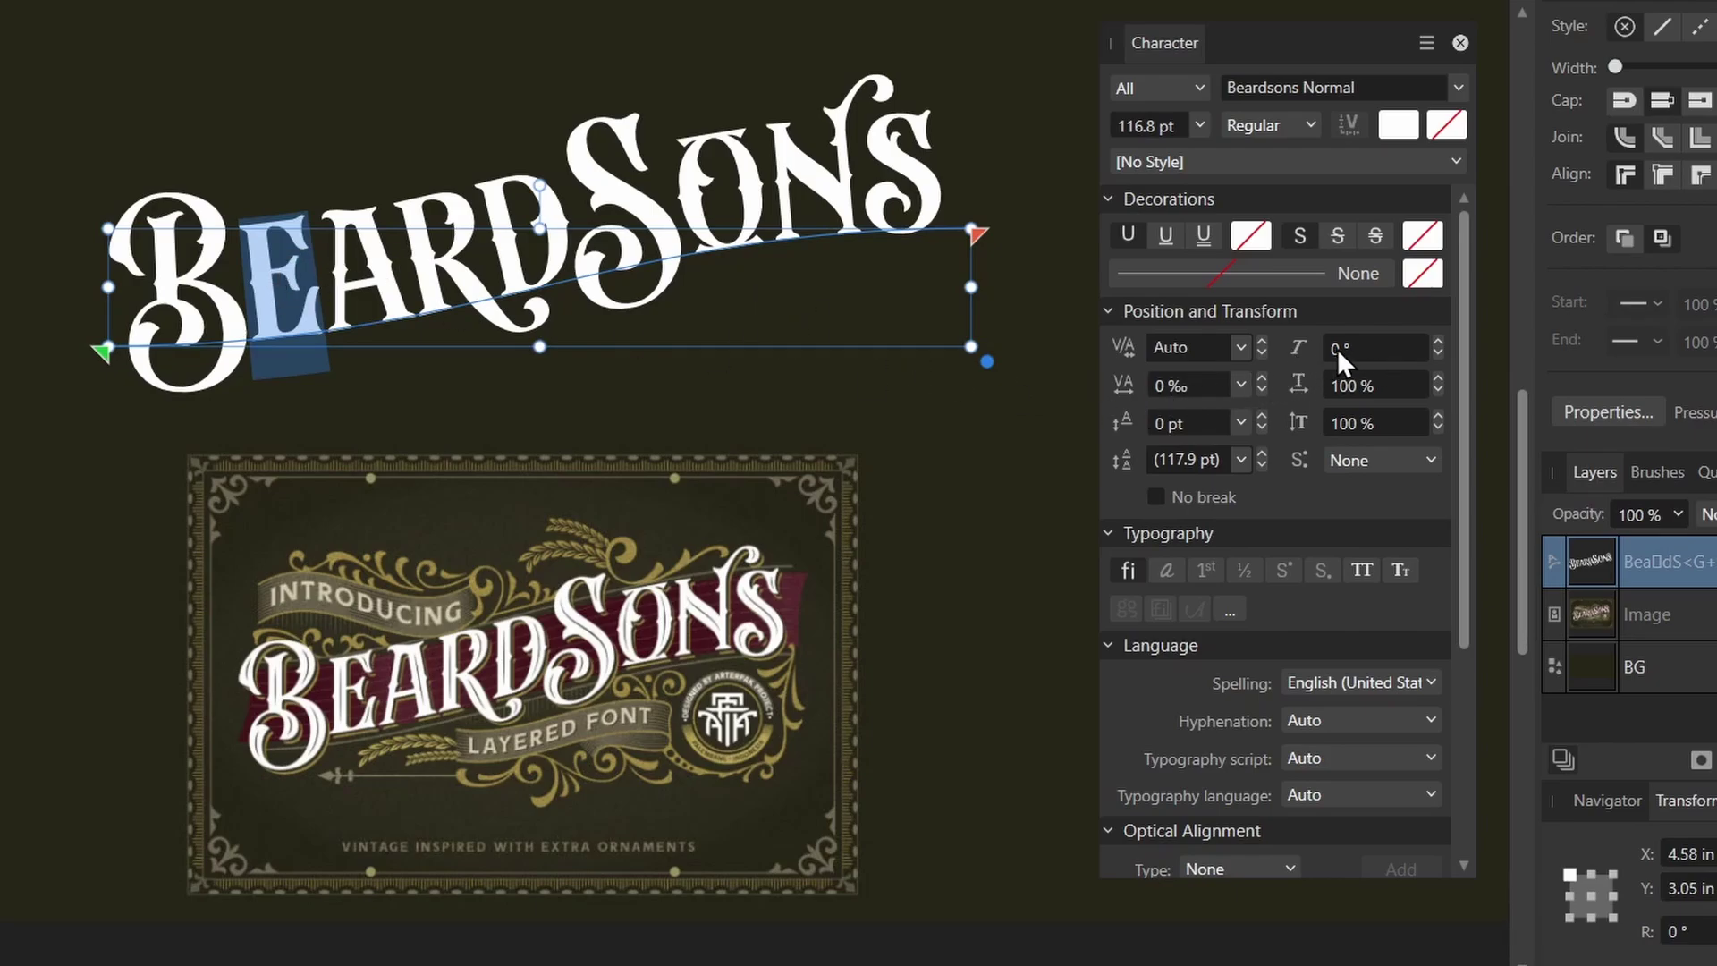
pyautogui.moveTo(1295, 343)
pyautogui.mouseDown()
pyautogui.moveTo(1312, 345)
pyautogui.moveTo(1270, 347)
pyautogui.moveTo(1317, 347)
pyautogui.mouseUp()
pyautogui.press('Right')
pyautogui.hotkey('shift', 'Right')
pyautogui.click(1304, 343)
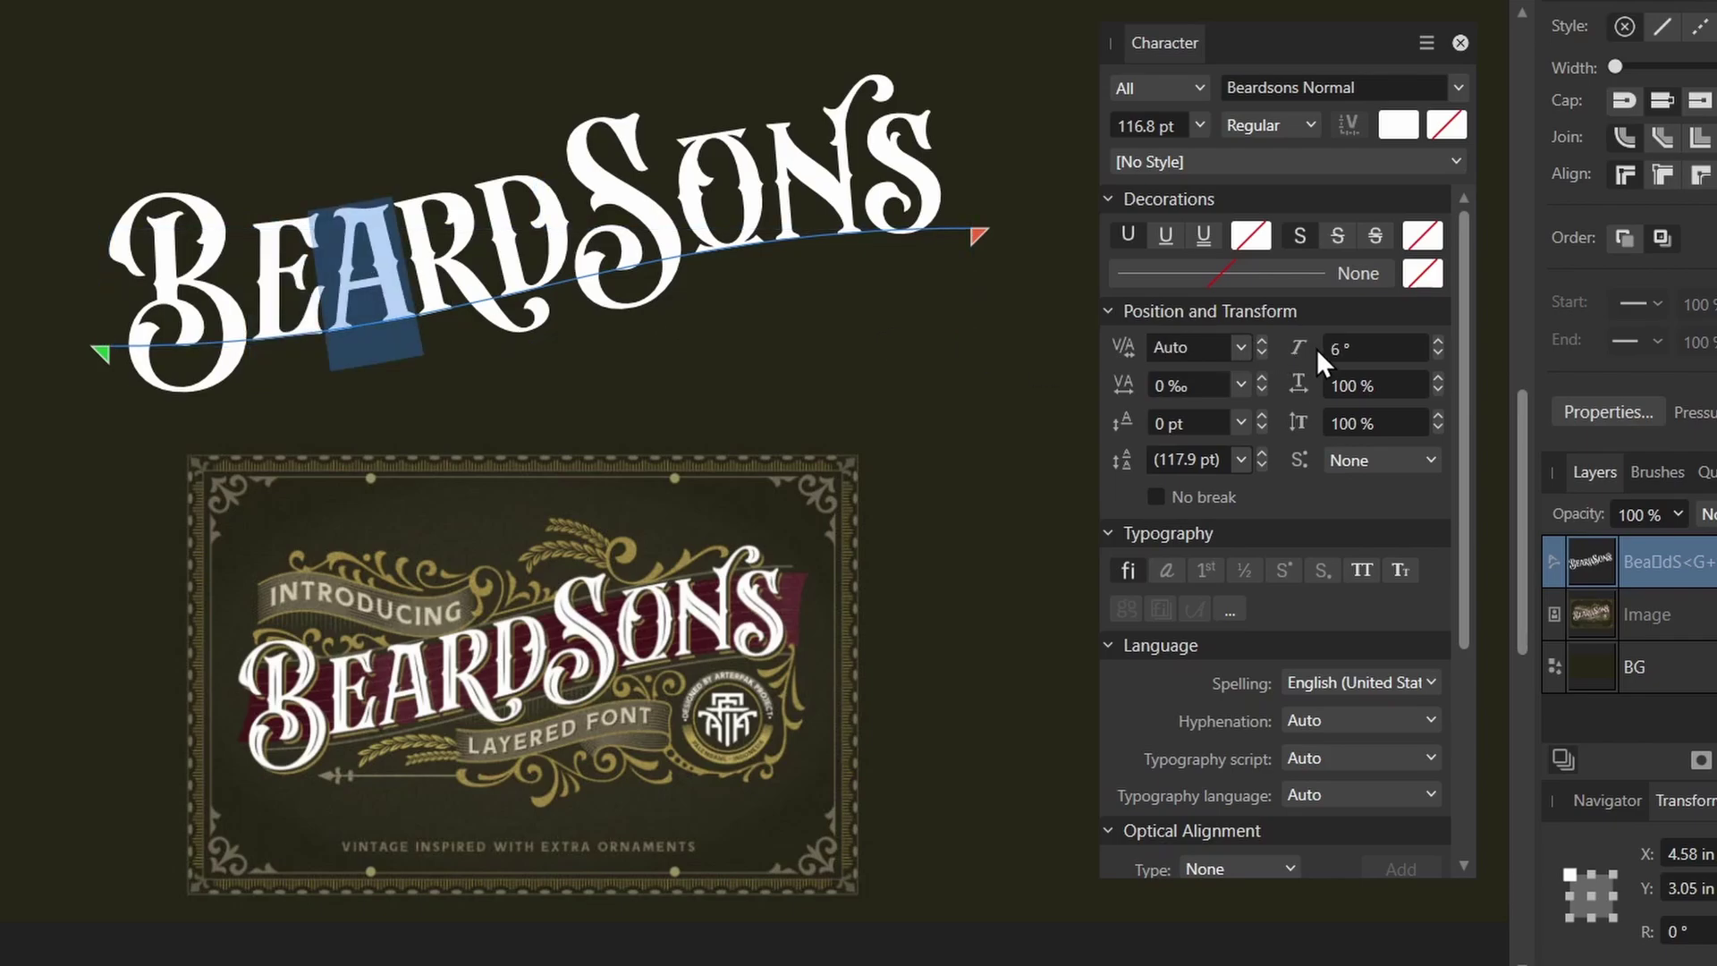
# Shear the letter R by 7° and slant the O and N letters.
pyautogui.moveTo(490, 256); pyautogui.dragTo(436, 255)
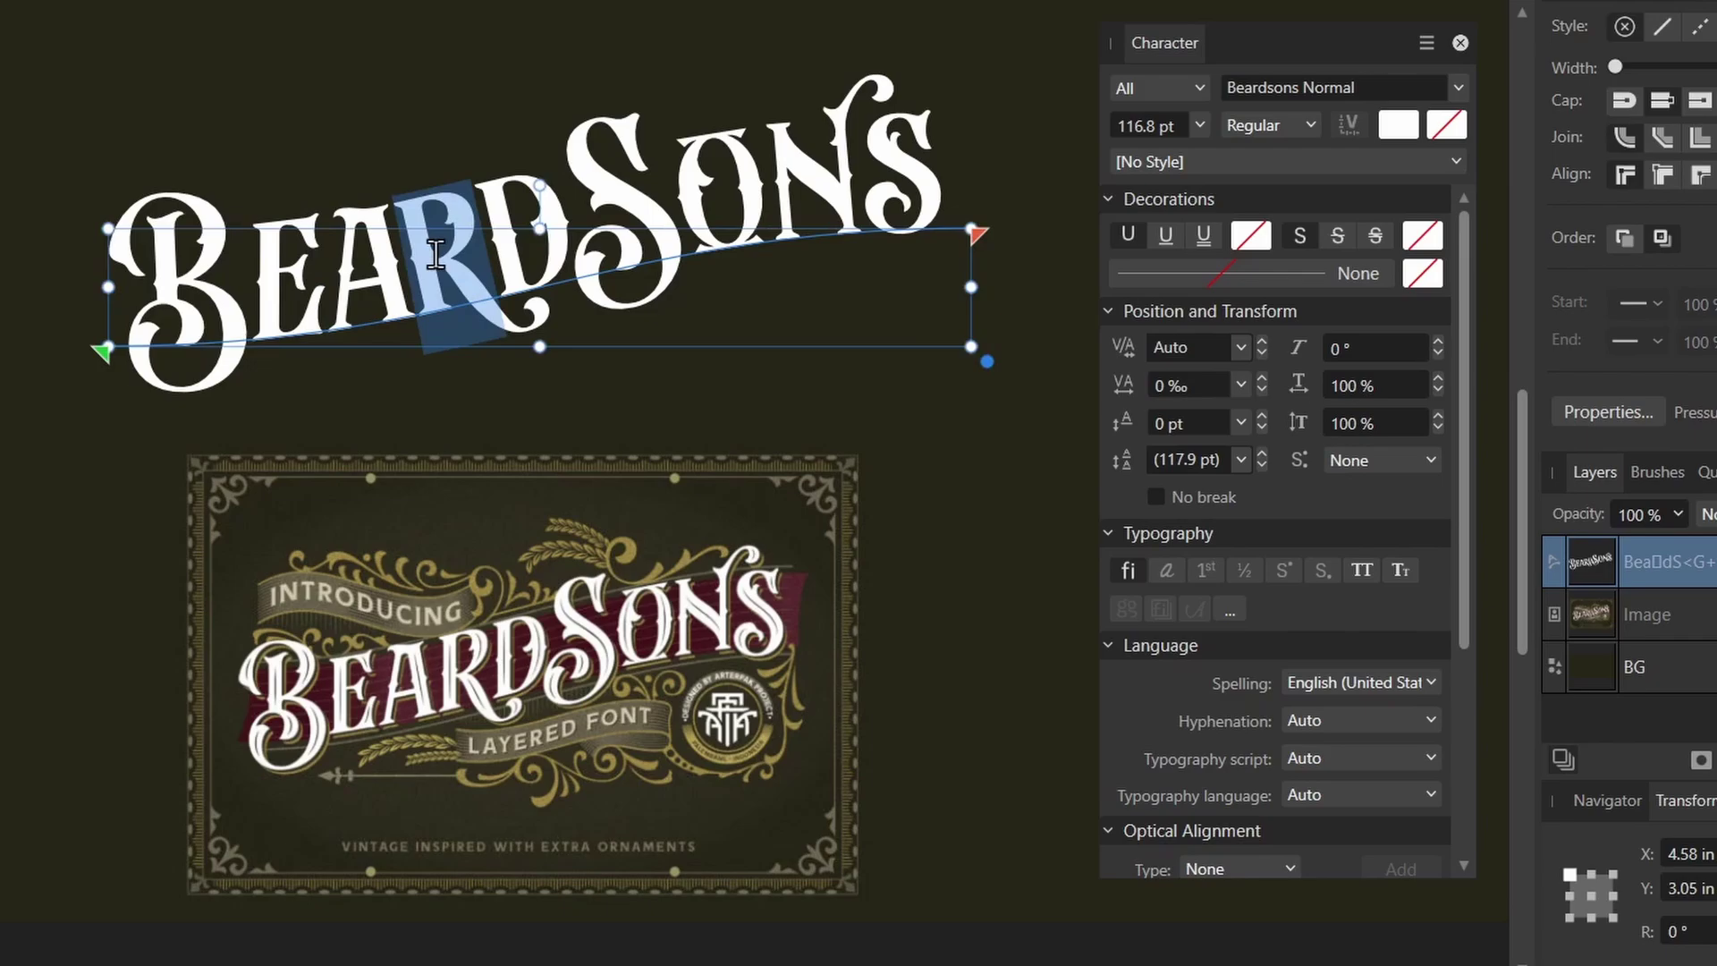
pyautogui.moveTo(1306, 344); pyautogui.dragTo(1318, 345)
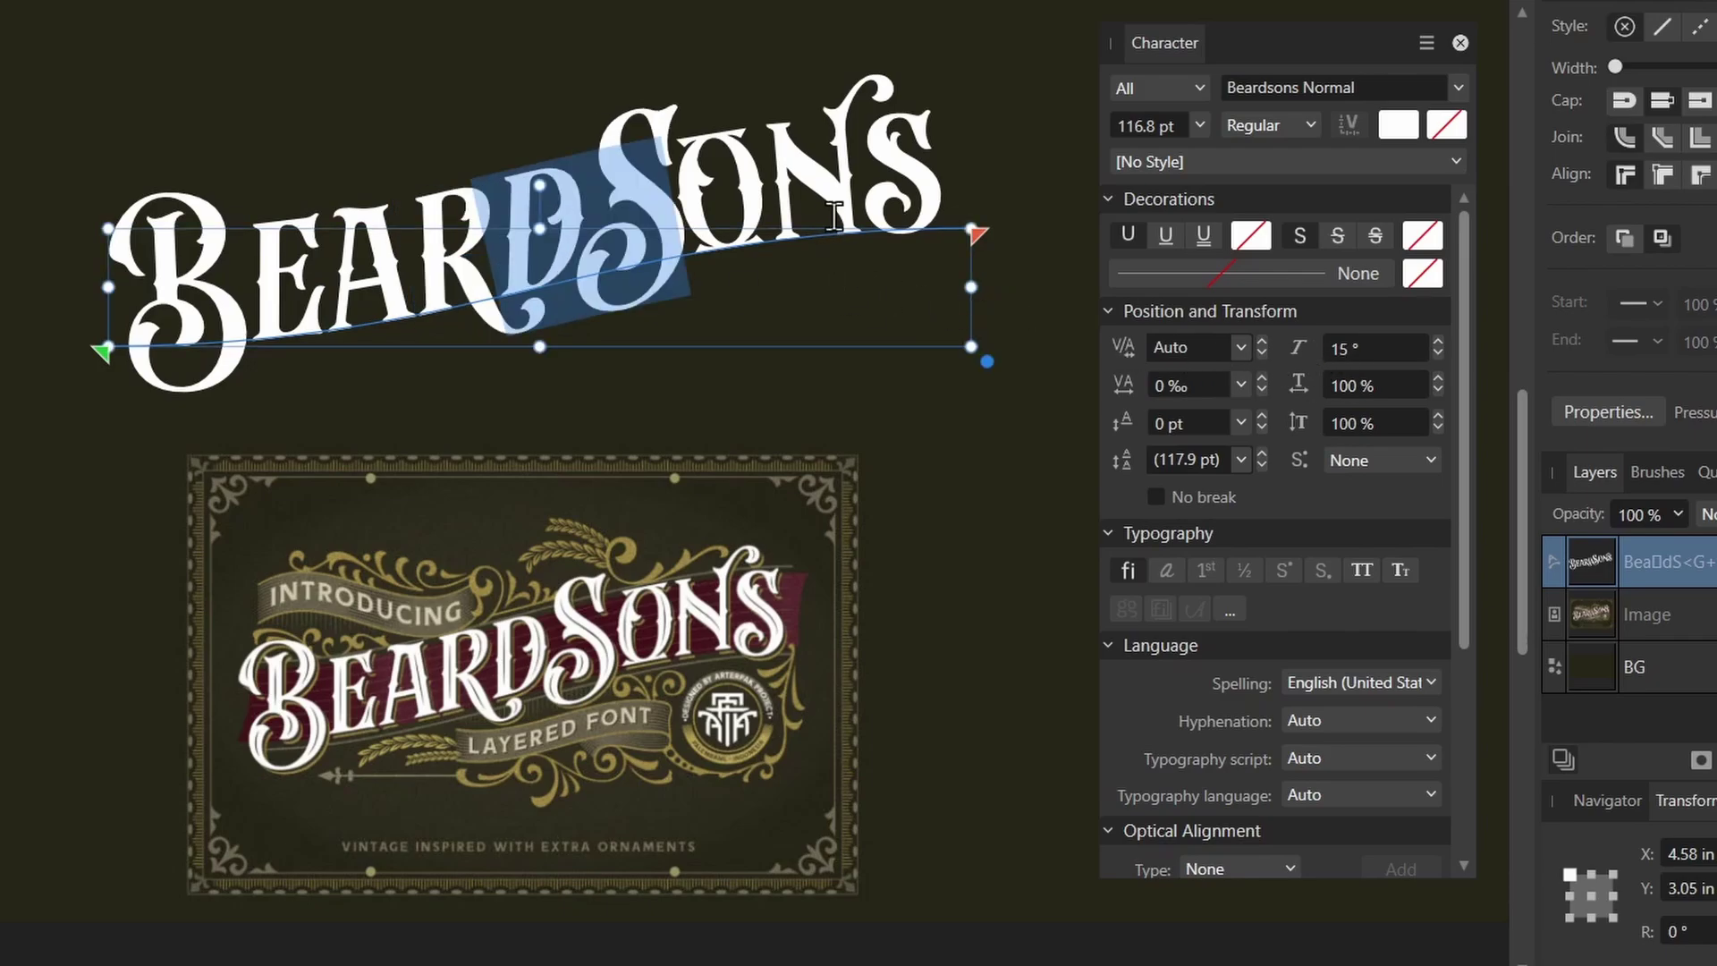
pyautogui.moveTo(834, 216); pyautogui.dragTo(680, 207)
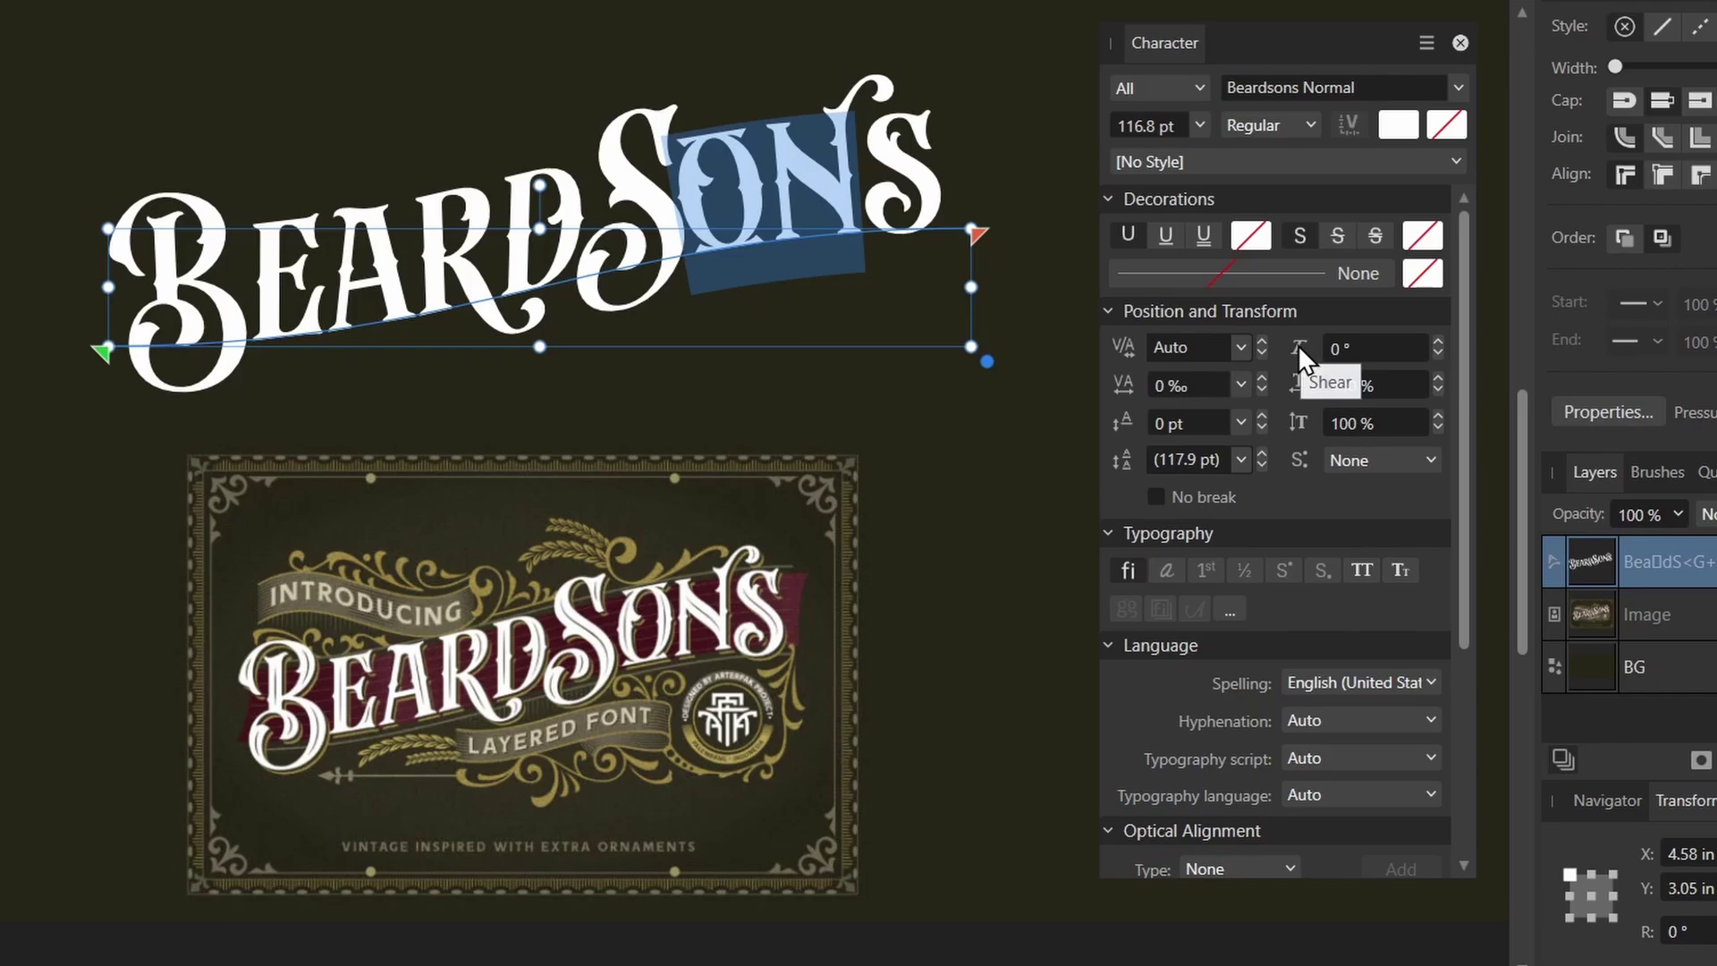
pyautogui.moveTo(1296, 346); pyautogui.dragTo(1317, 347)
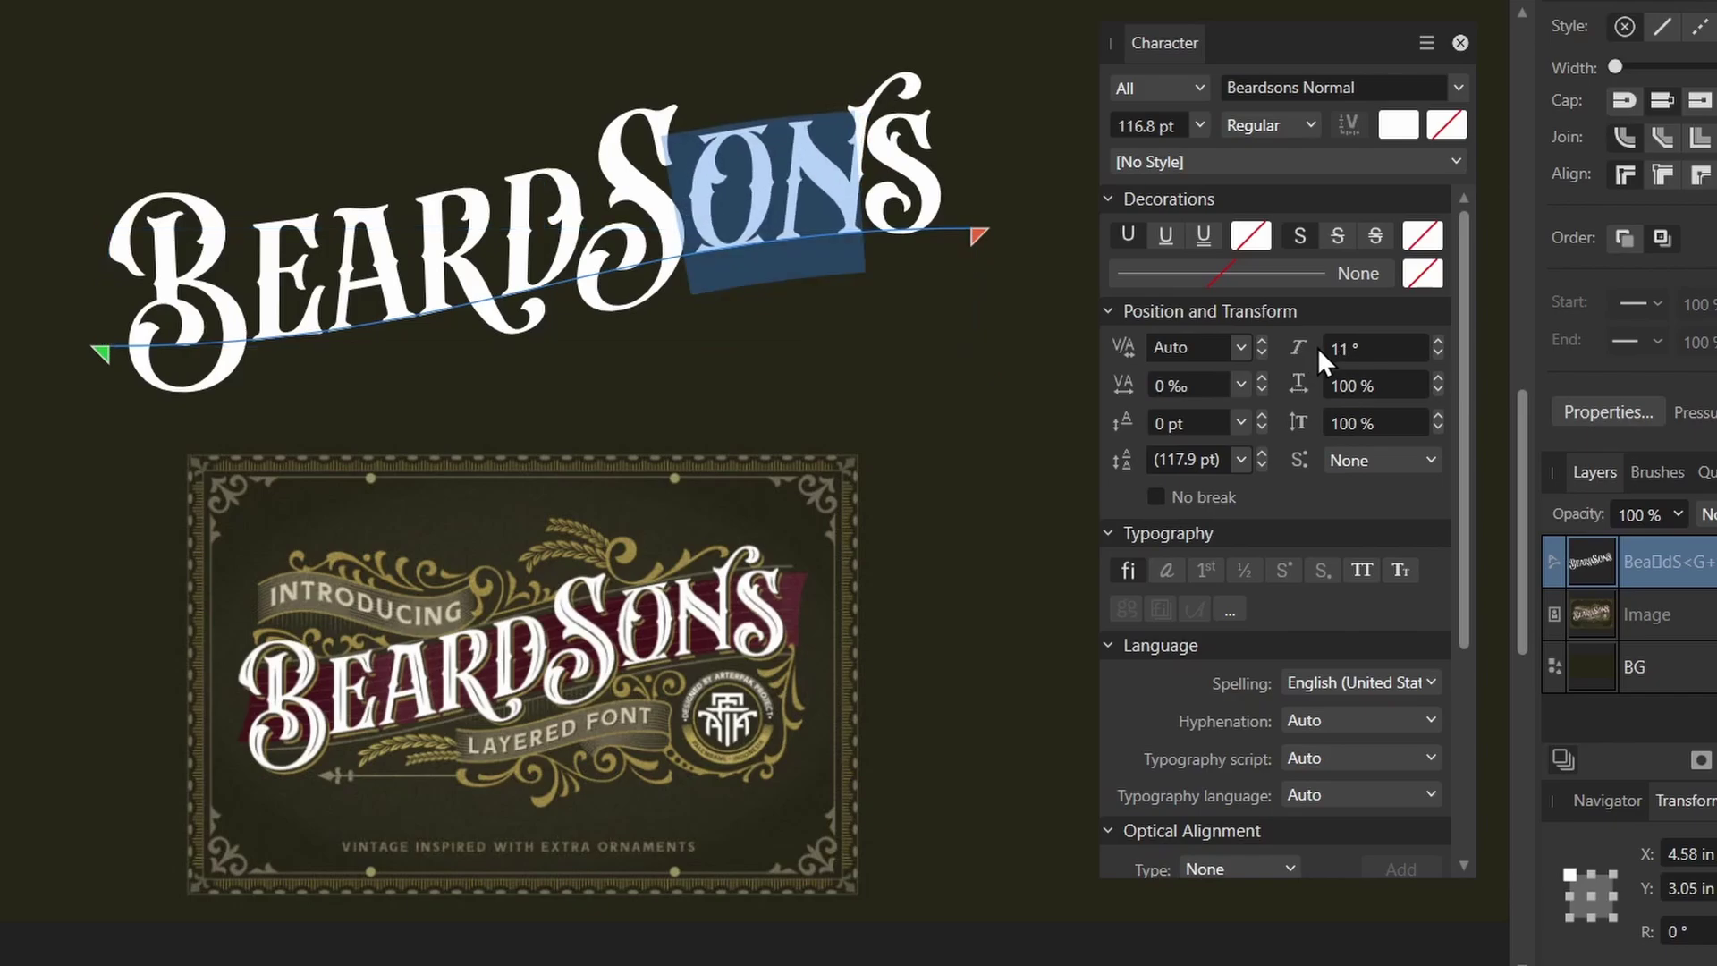
# Clear the letter selection and select the B of BeardSons.
pyautogui.press('Escape')
pyautogui.doubleClick(223, 297)
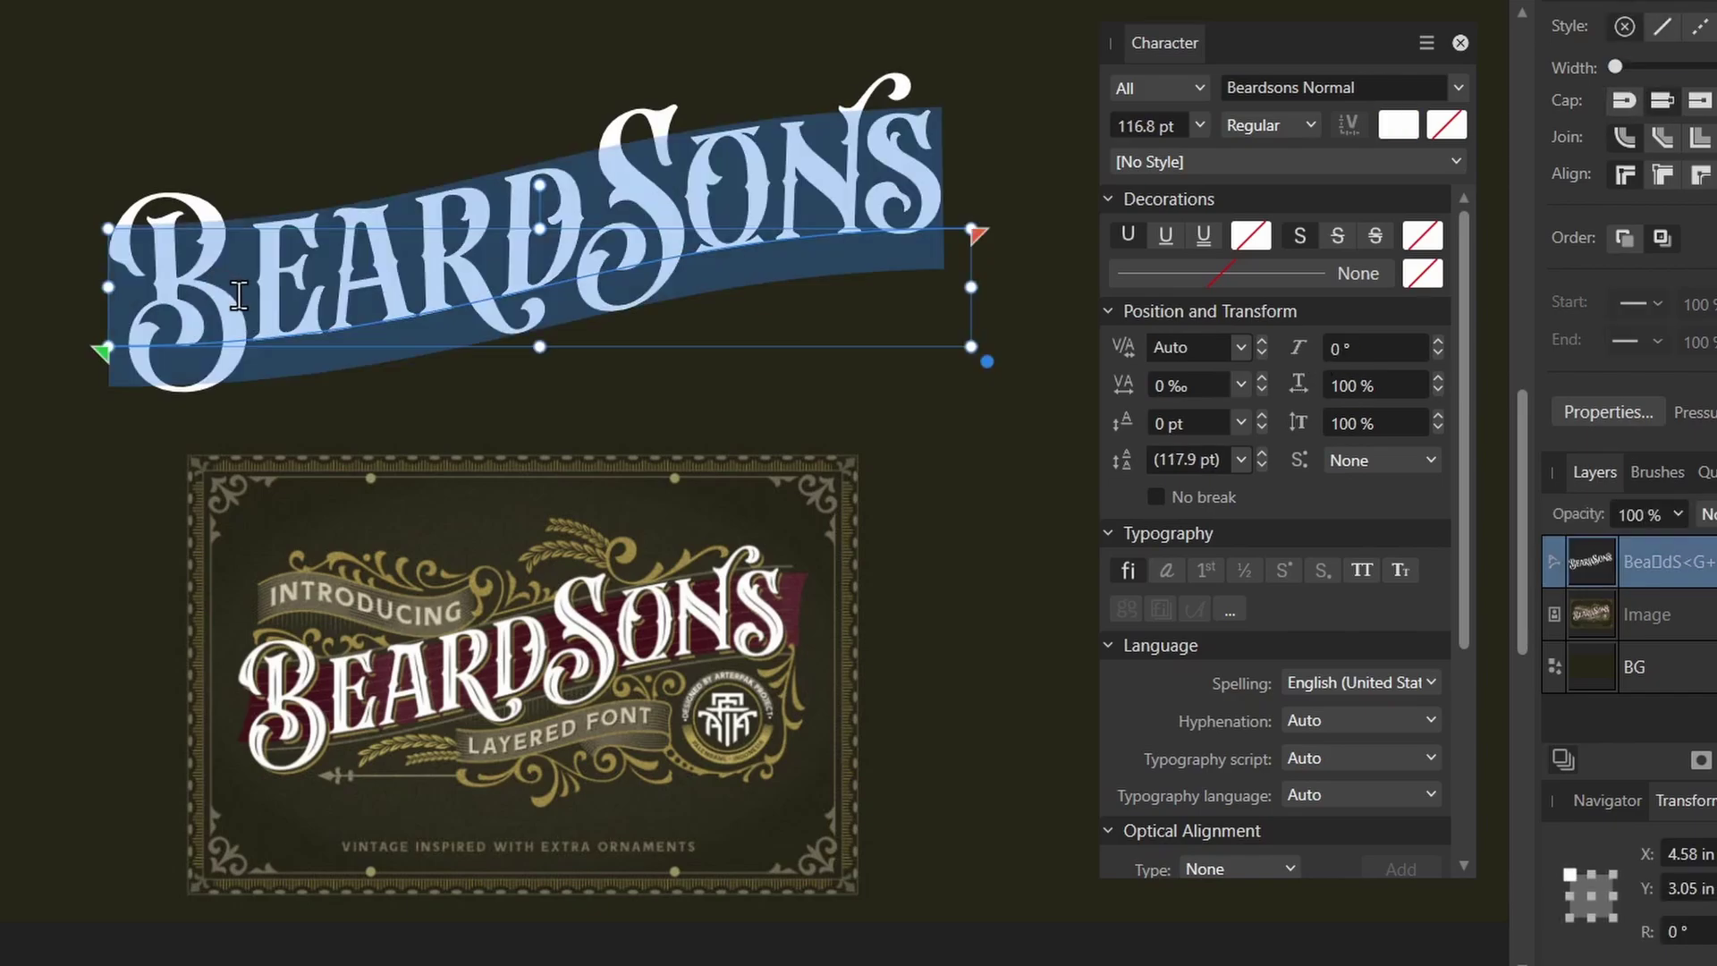
pyautogui.click(223, 298)
pyautogui.hotkey('shift', 'Left')
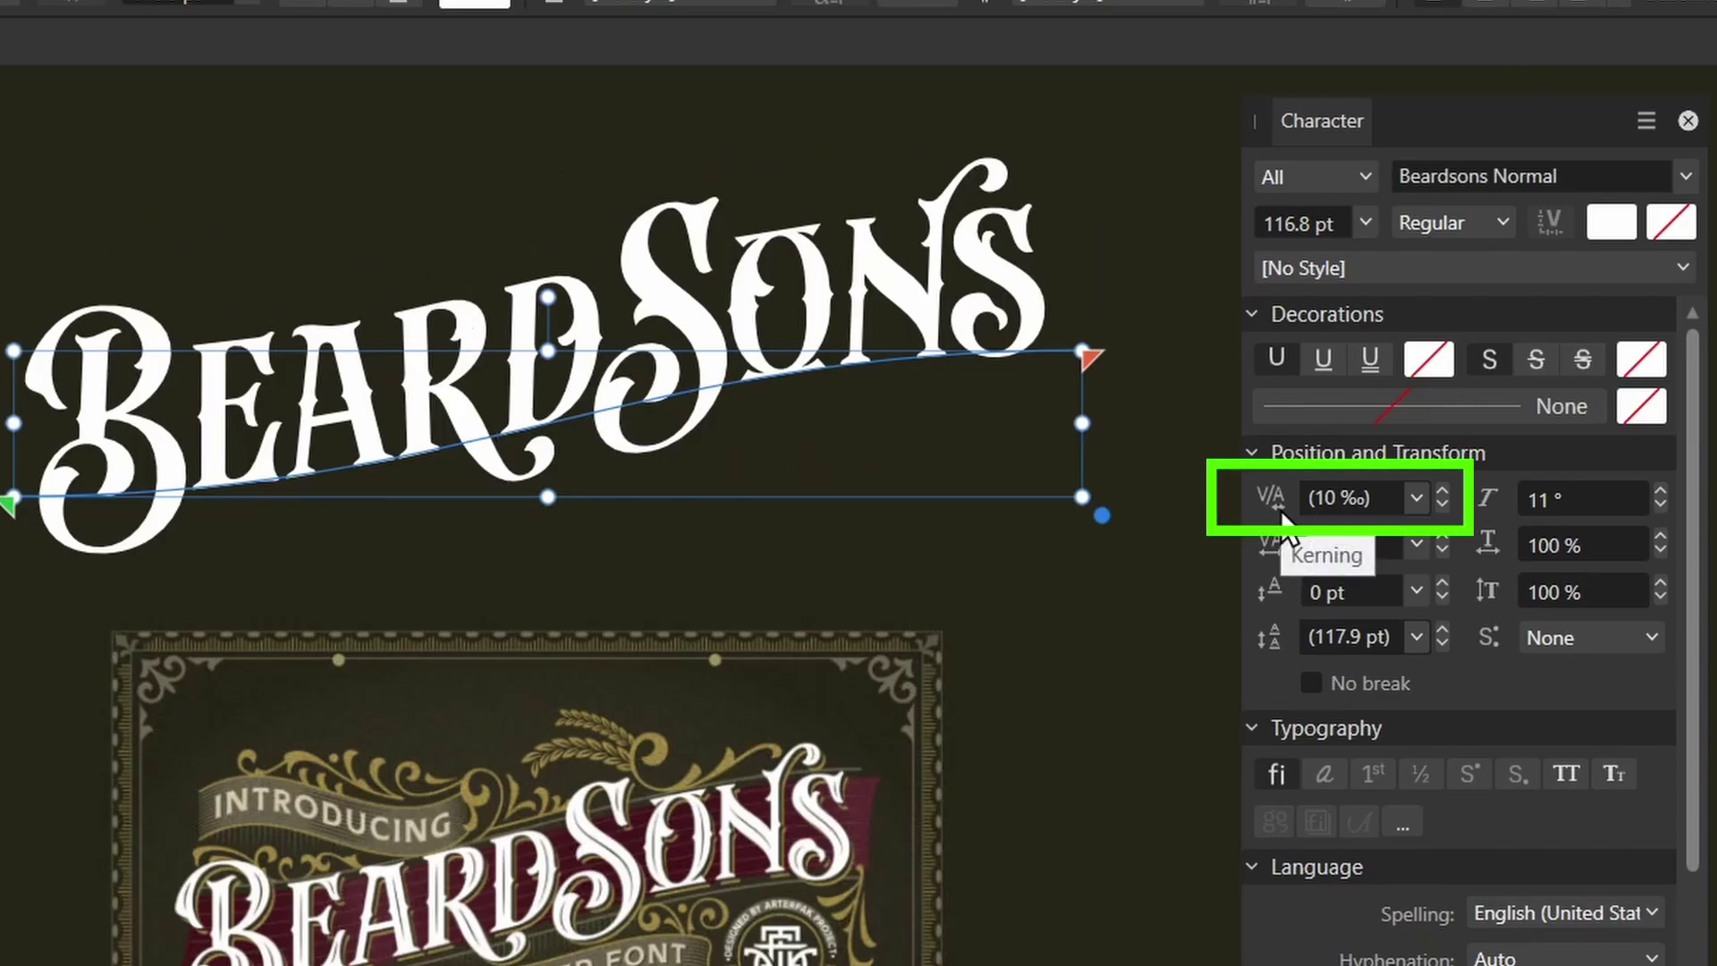
# Kern the D and S of BeardSons tighter, down to -75‰.
pyautogui.moveTo(1281, 523); pyautogui.dragTo(1252, 511)
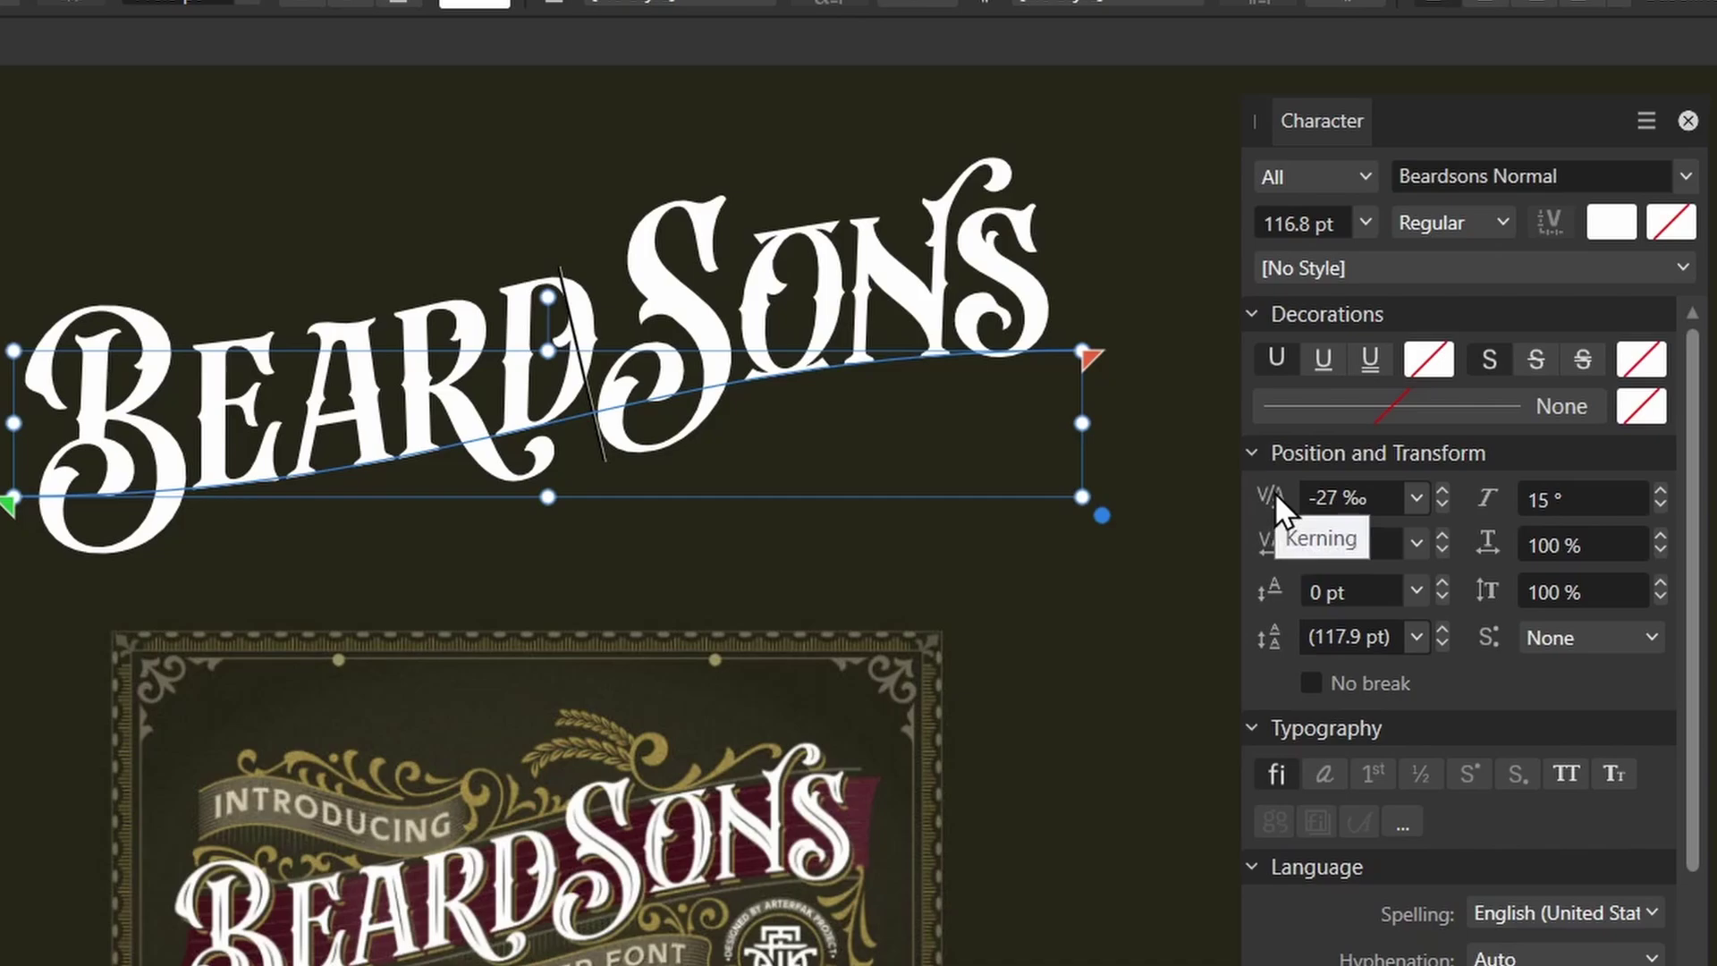
pyautogui.moveTo(1277, 510); pyautogui.dragTo(1210, 519)
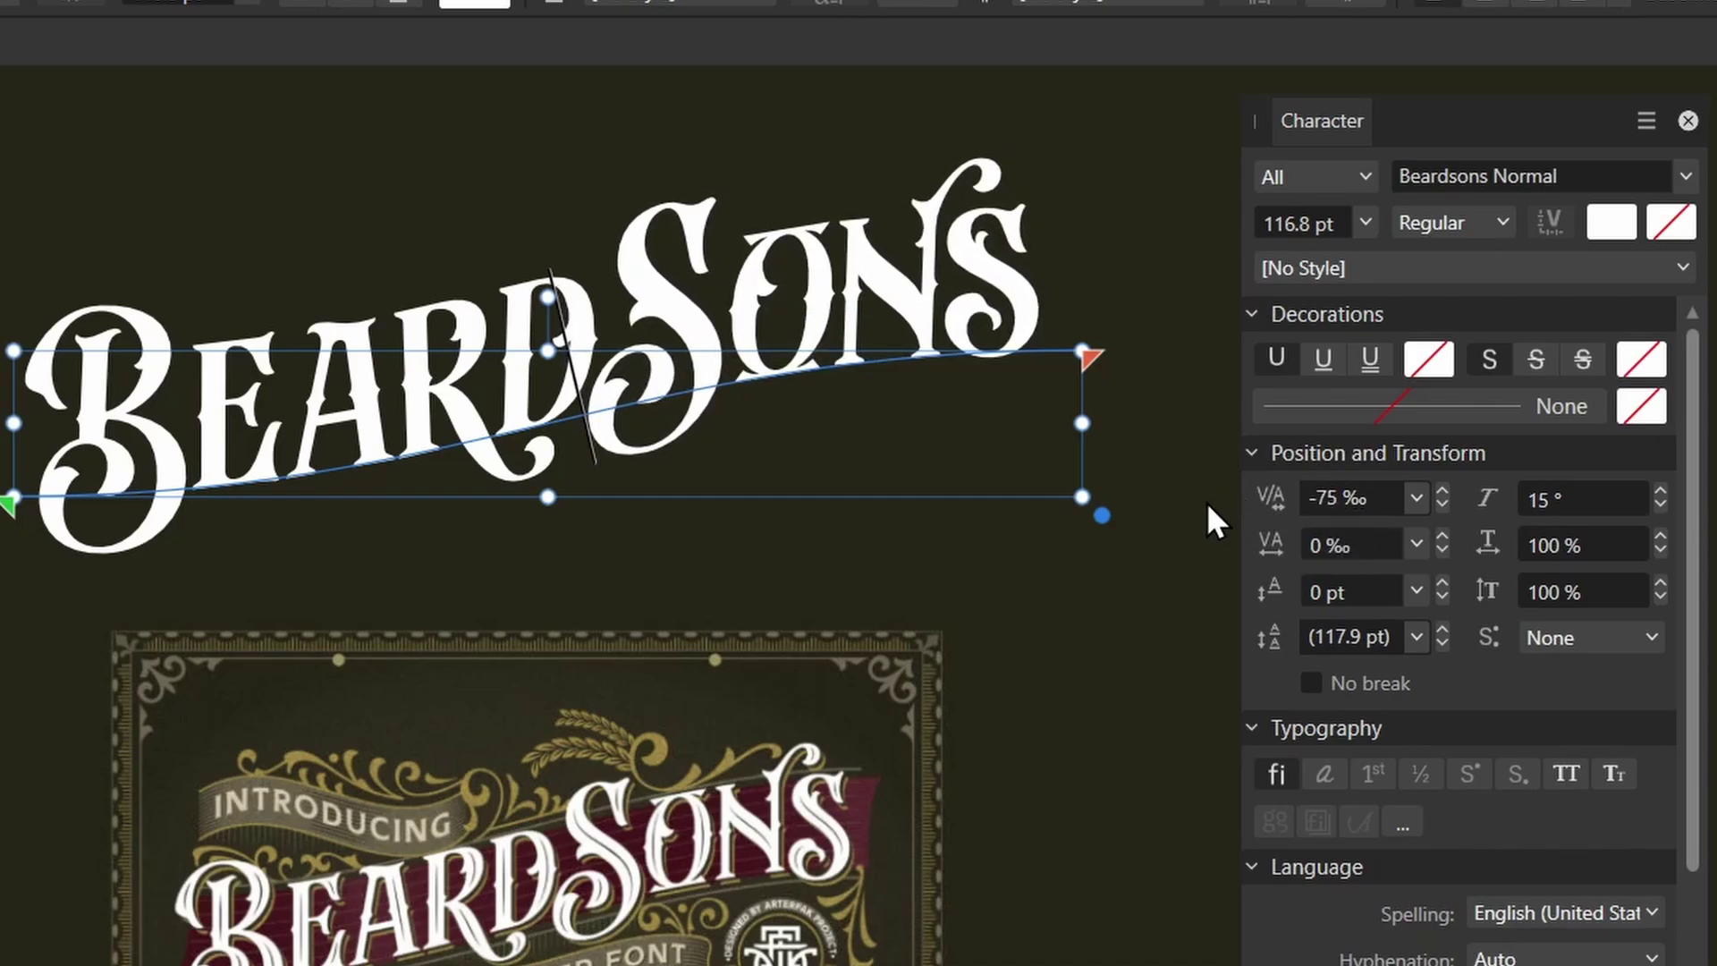
pyautogui.press('Escape')
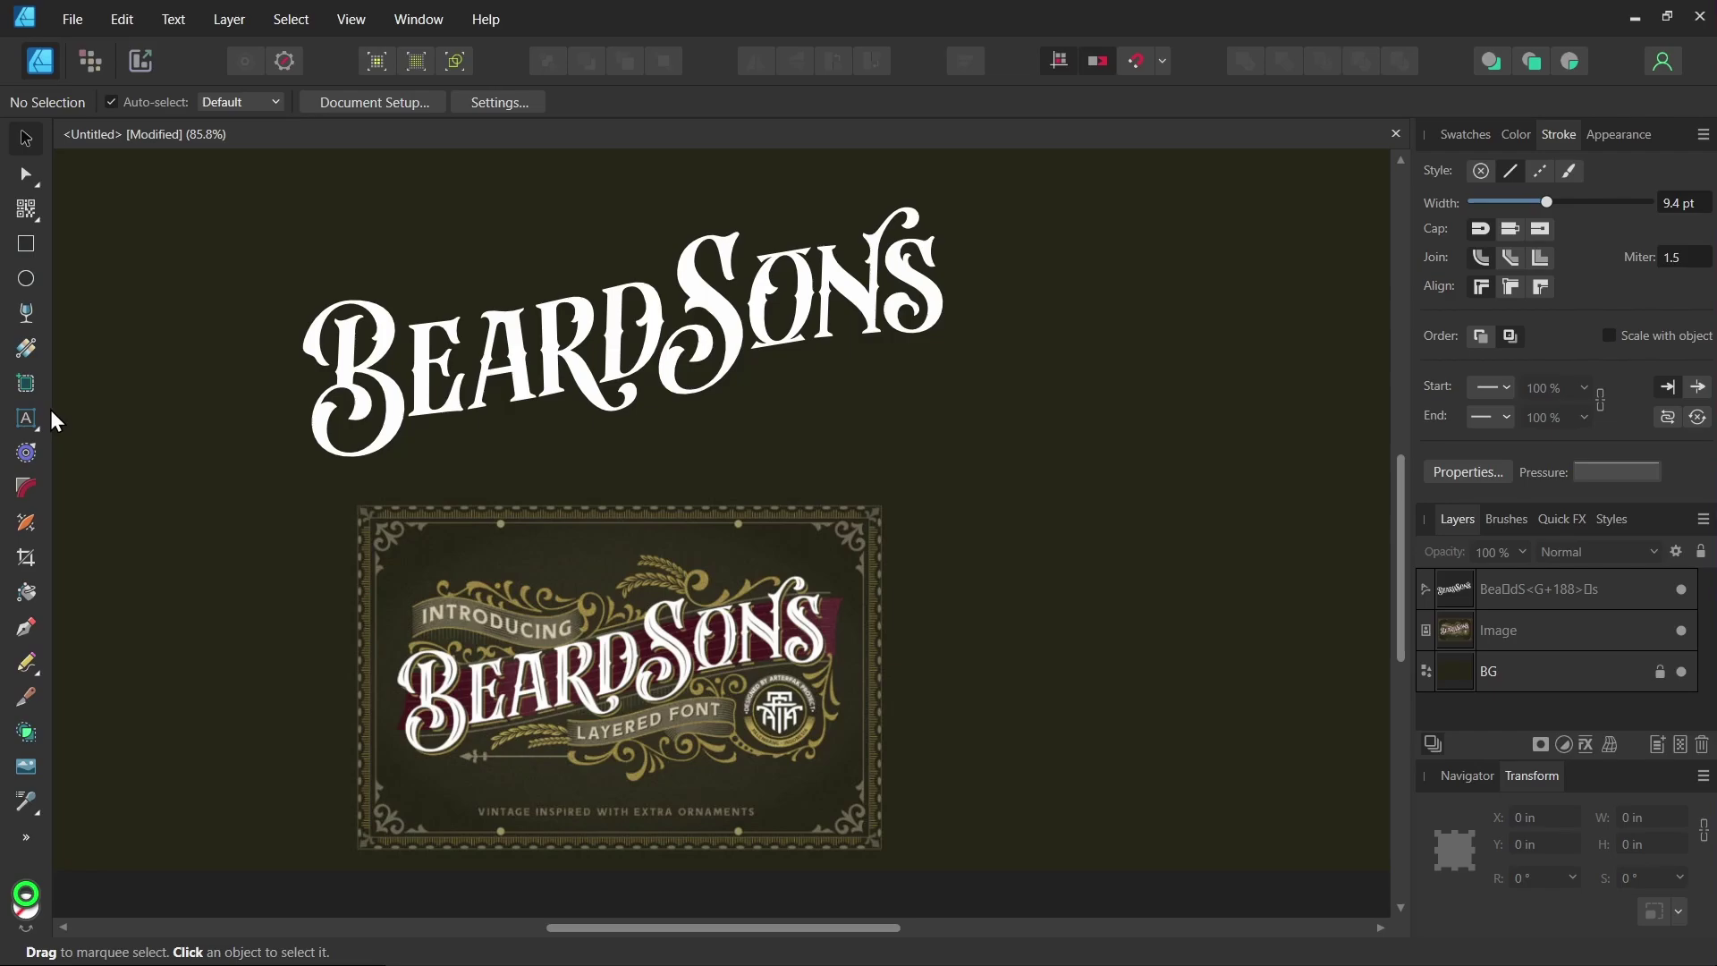
# Add a 'TEST' text beside the lettering, set in Arial with default formatting.
pyautogui.click(30, 423)
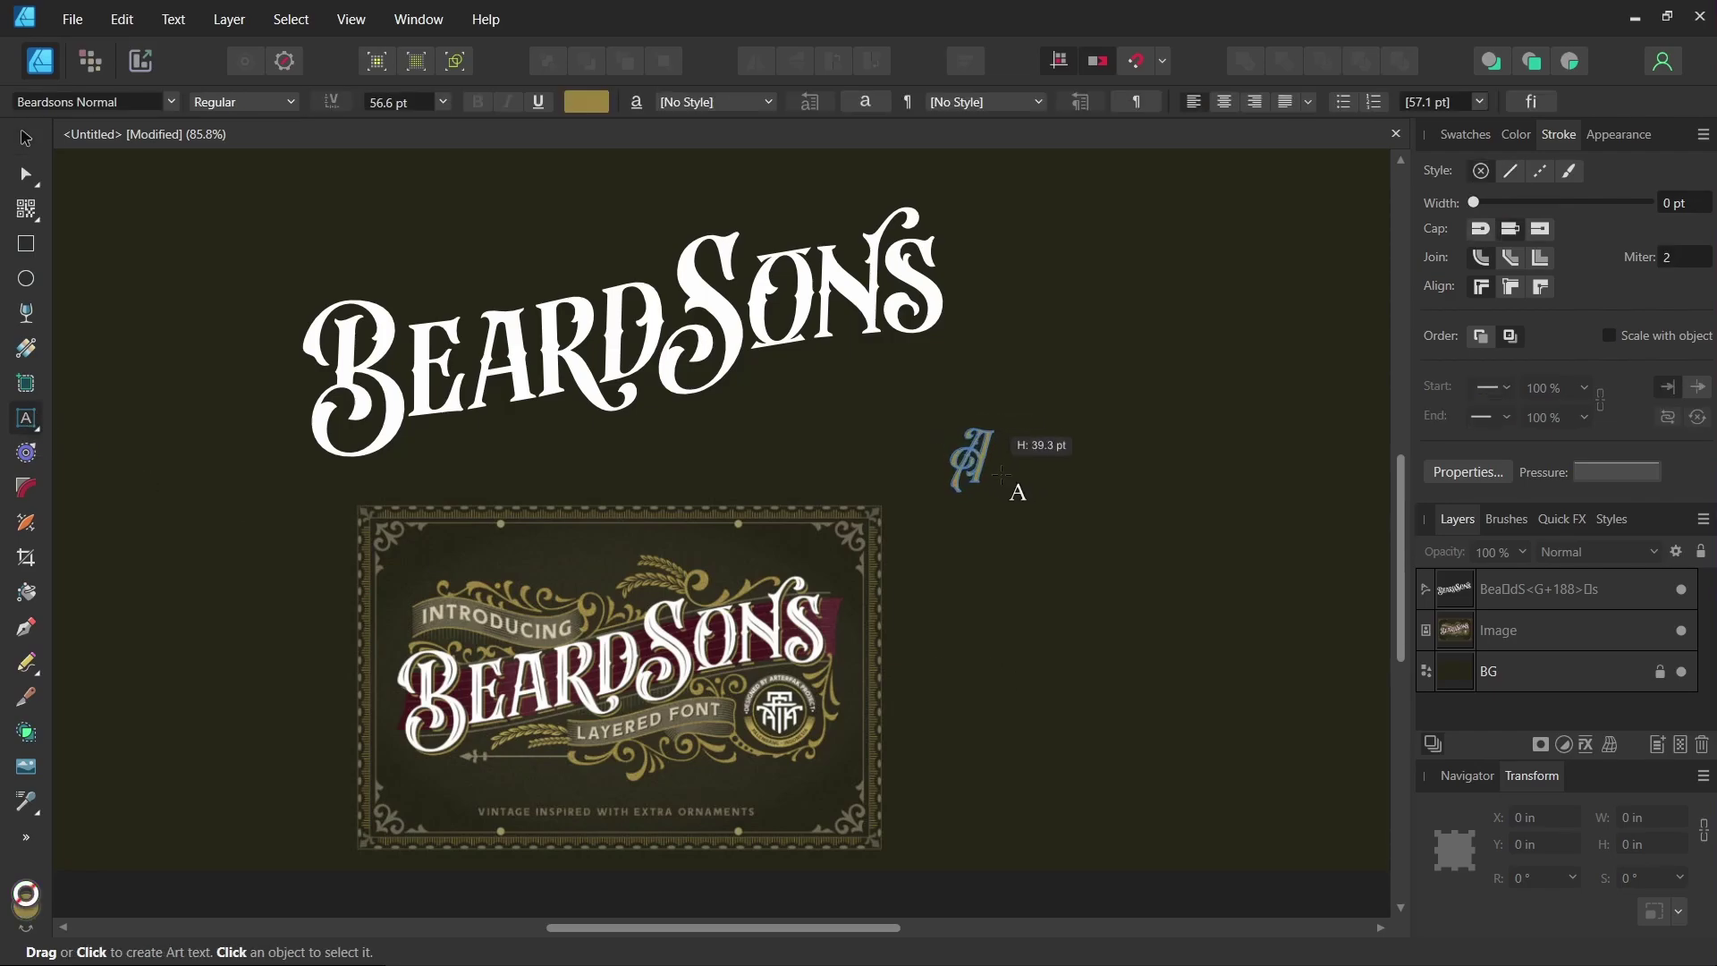
pyautogui.moveTo(1000, 472); pyautogui.dragTo(1026, 499)
pyautogui.write('TEST')
pyautogui.press('Escape')
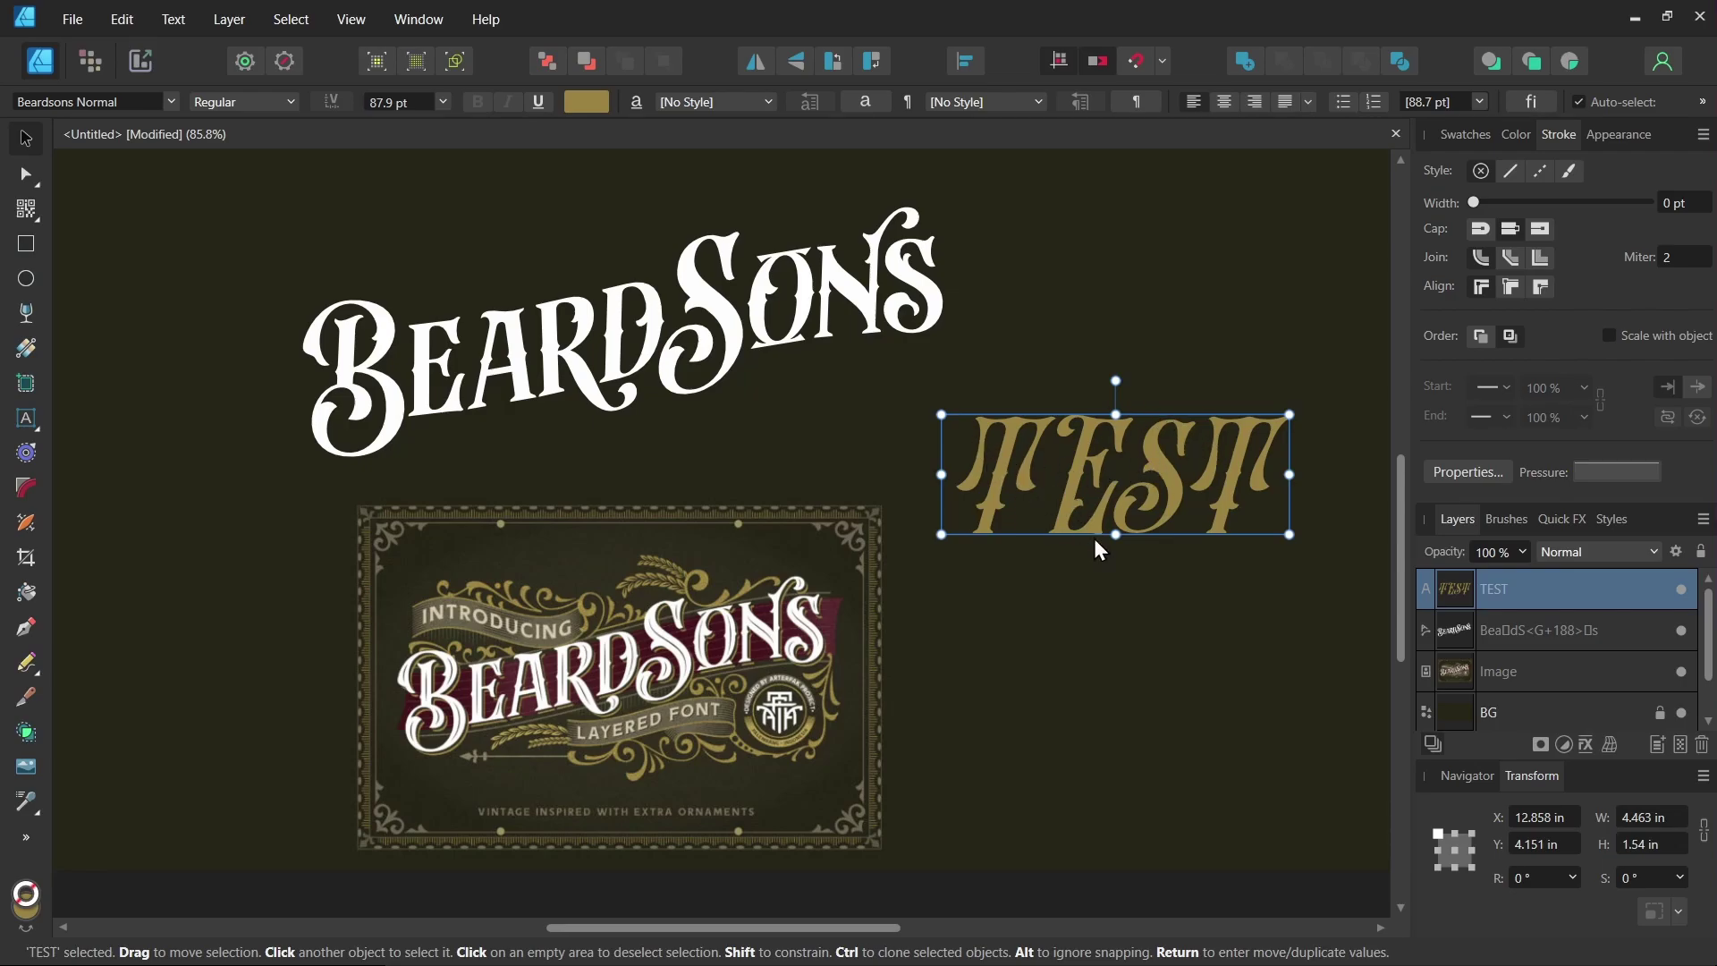
pyautogui.click(171, 102)
pyautogui.click(237, 252)
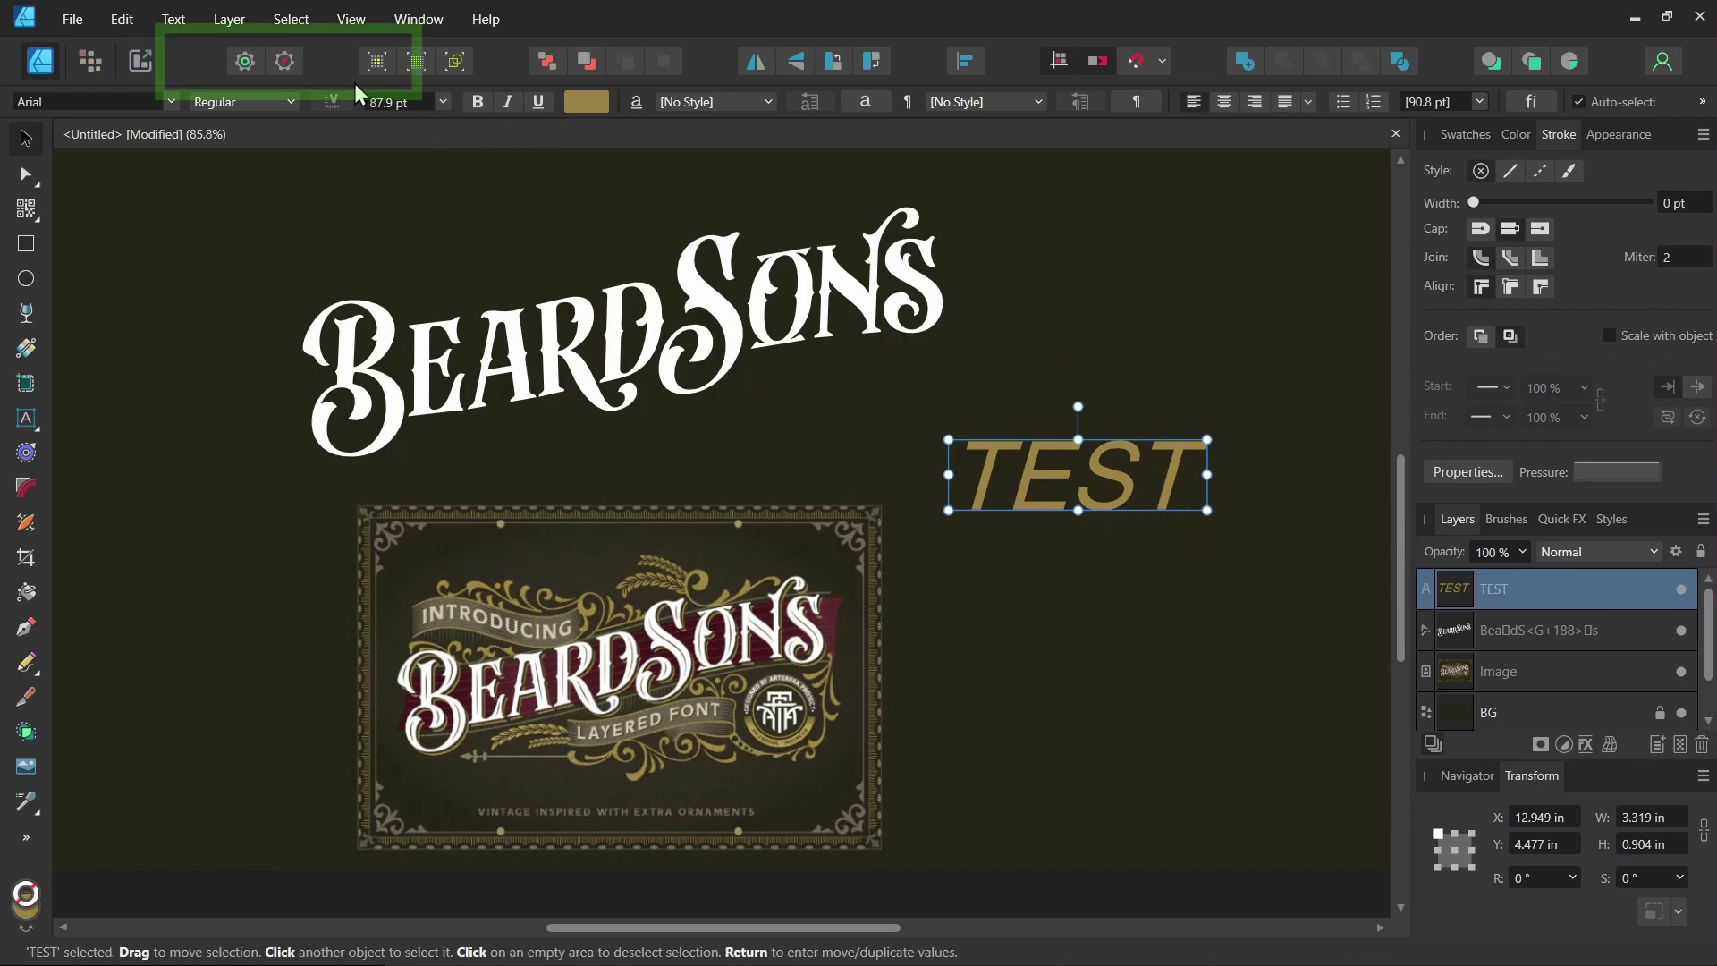
pyautogui.click(284, 61)
# Scale the TEST text up and fill it white.
pyautogui.click(1082, 547)
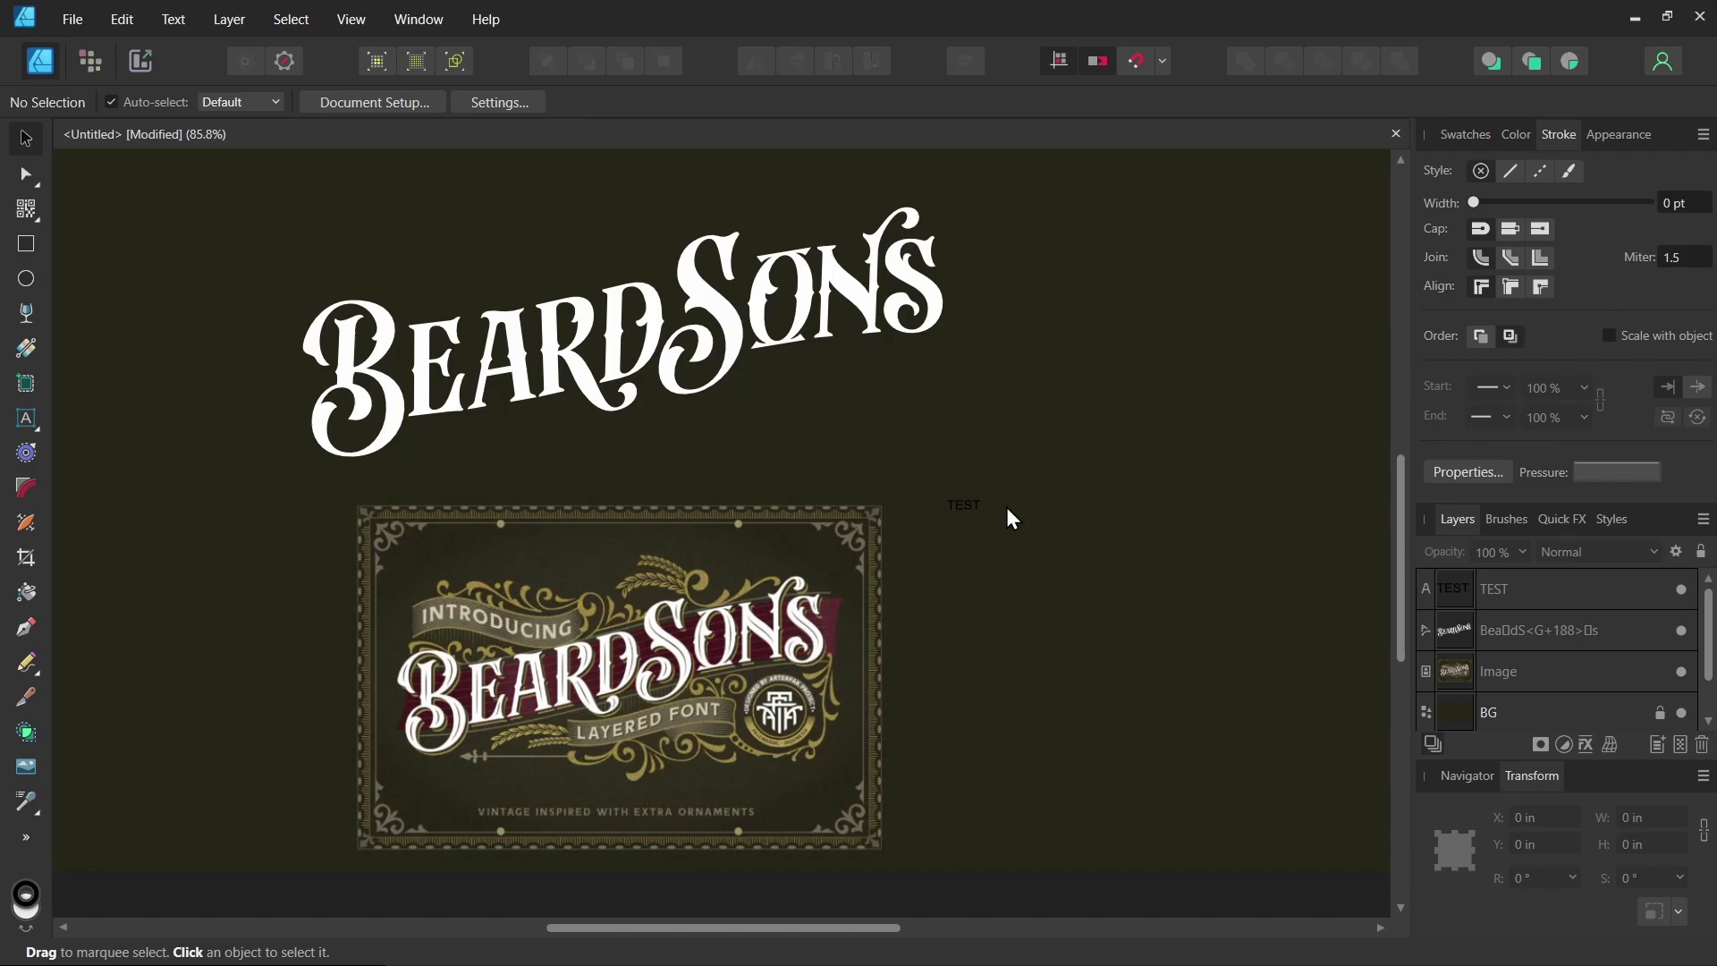
pyautogui.click(961, 503)
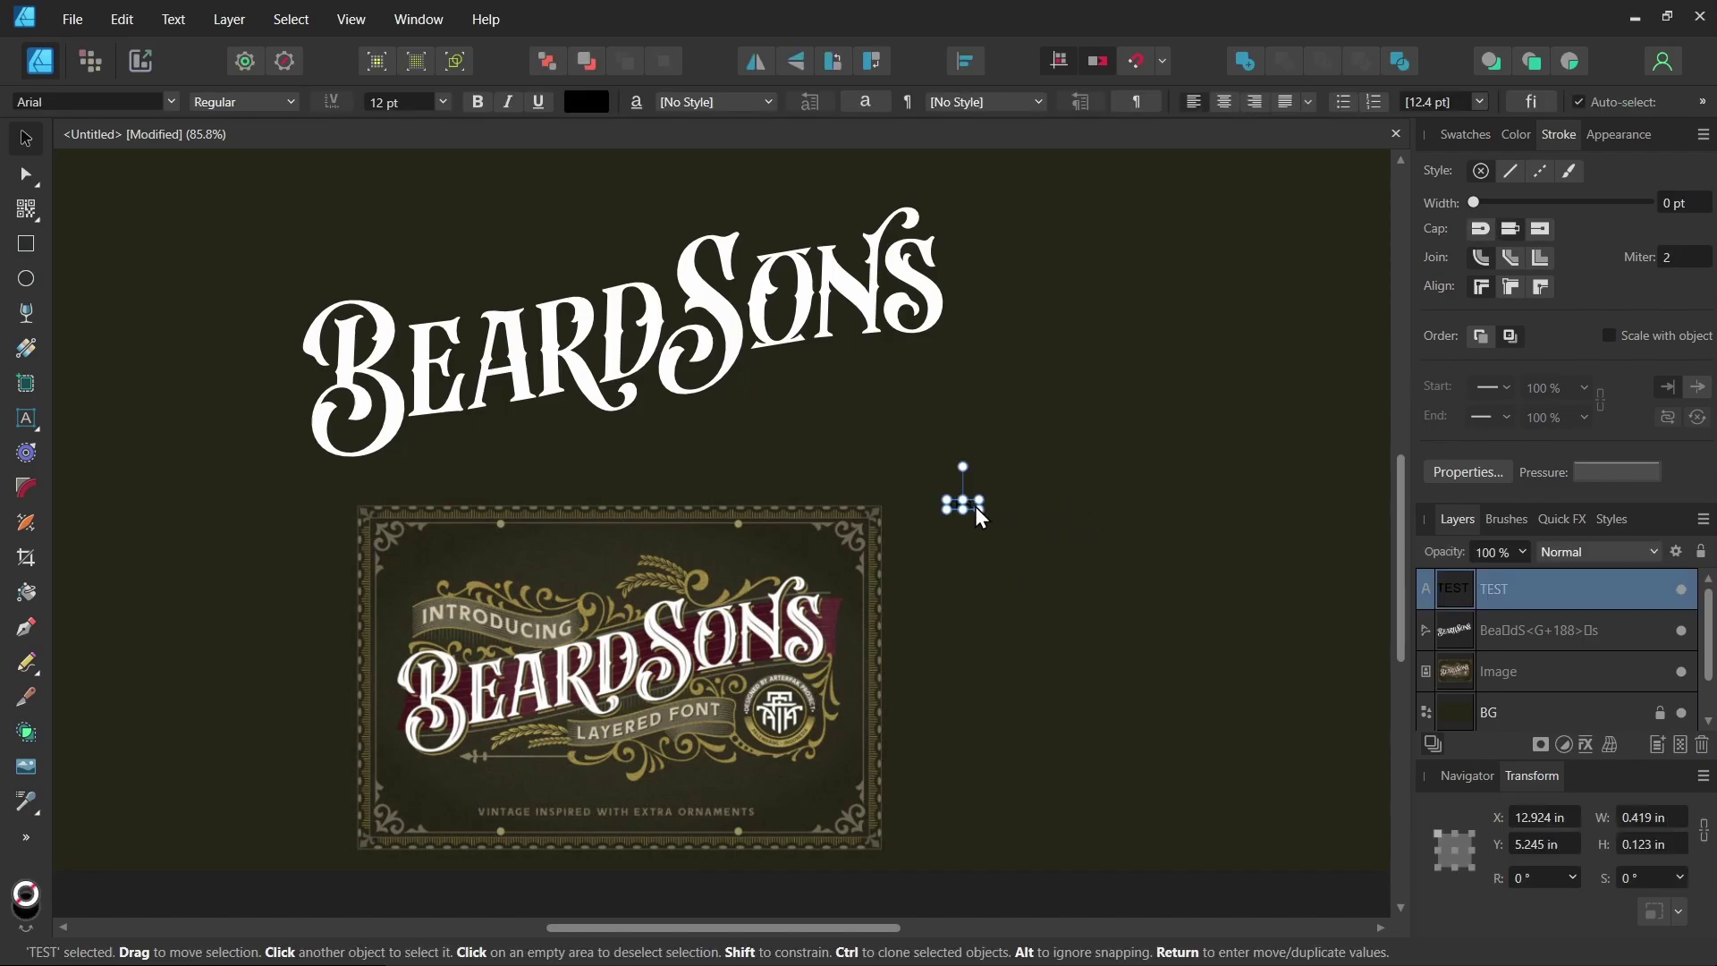
pyautogui.moveTo(983, 497); pyautogui.dragTo(1233, 414)
pyautogui.click(1516, 135)
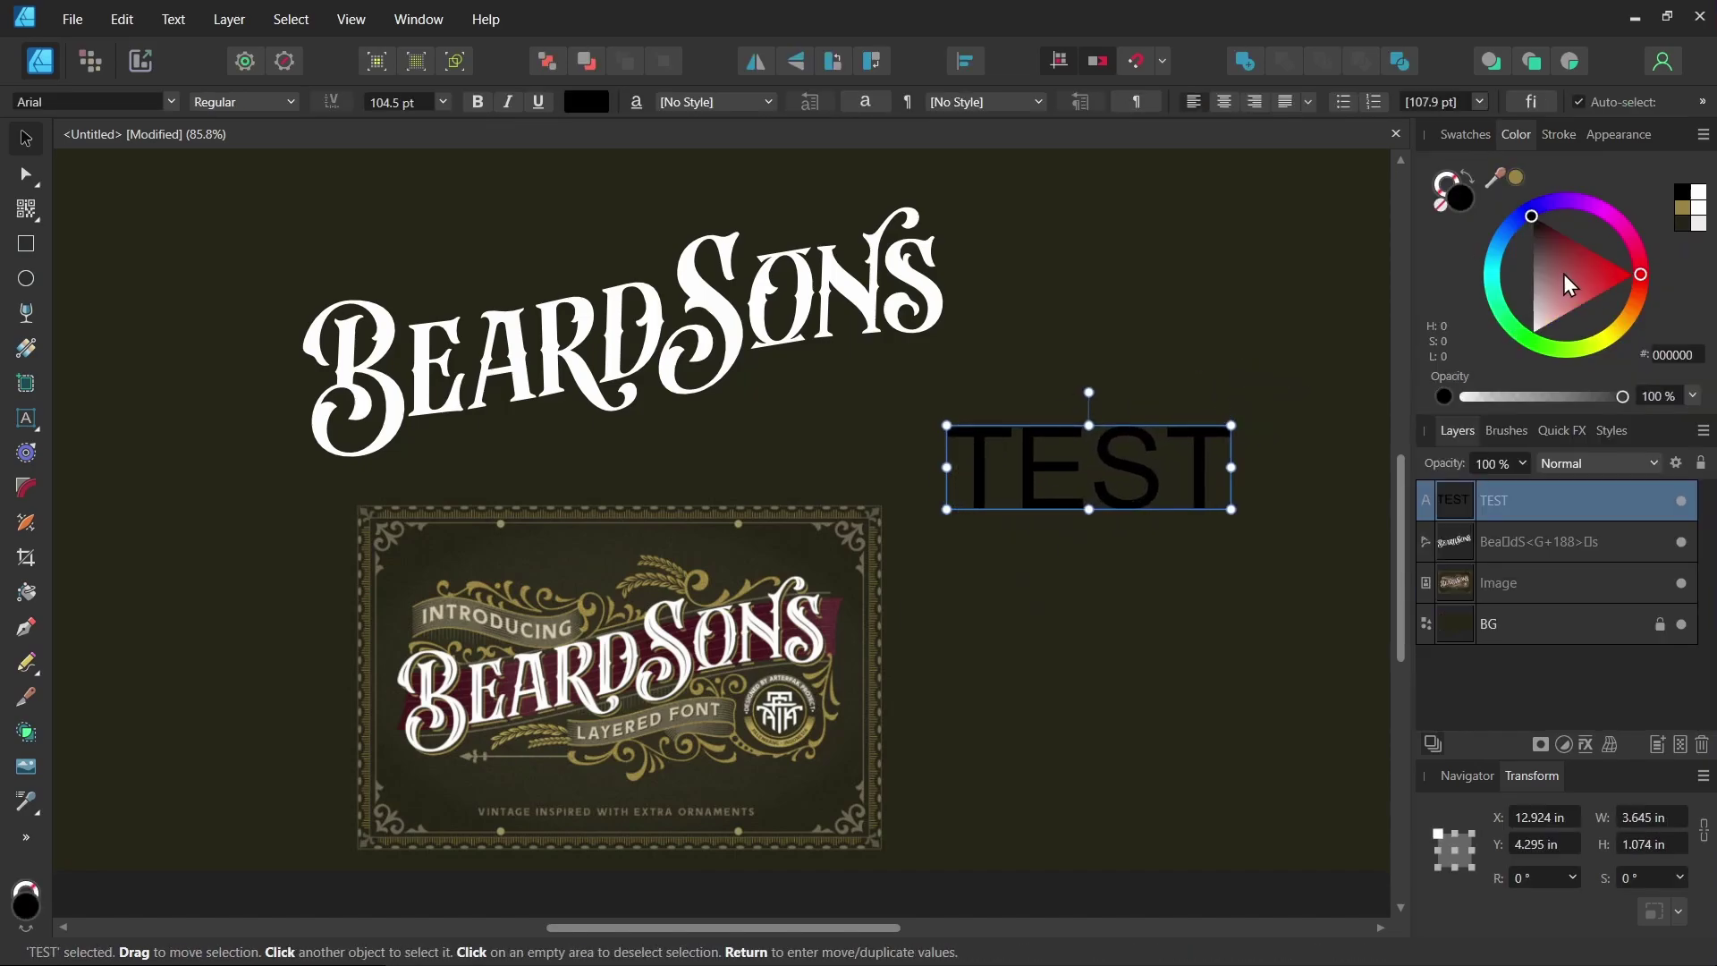
pyautogui.click(1532, 324)
pyautogui.click(1197, 465)
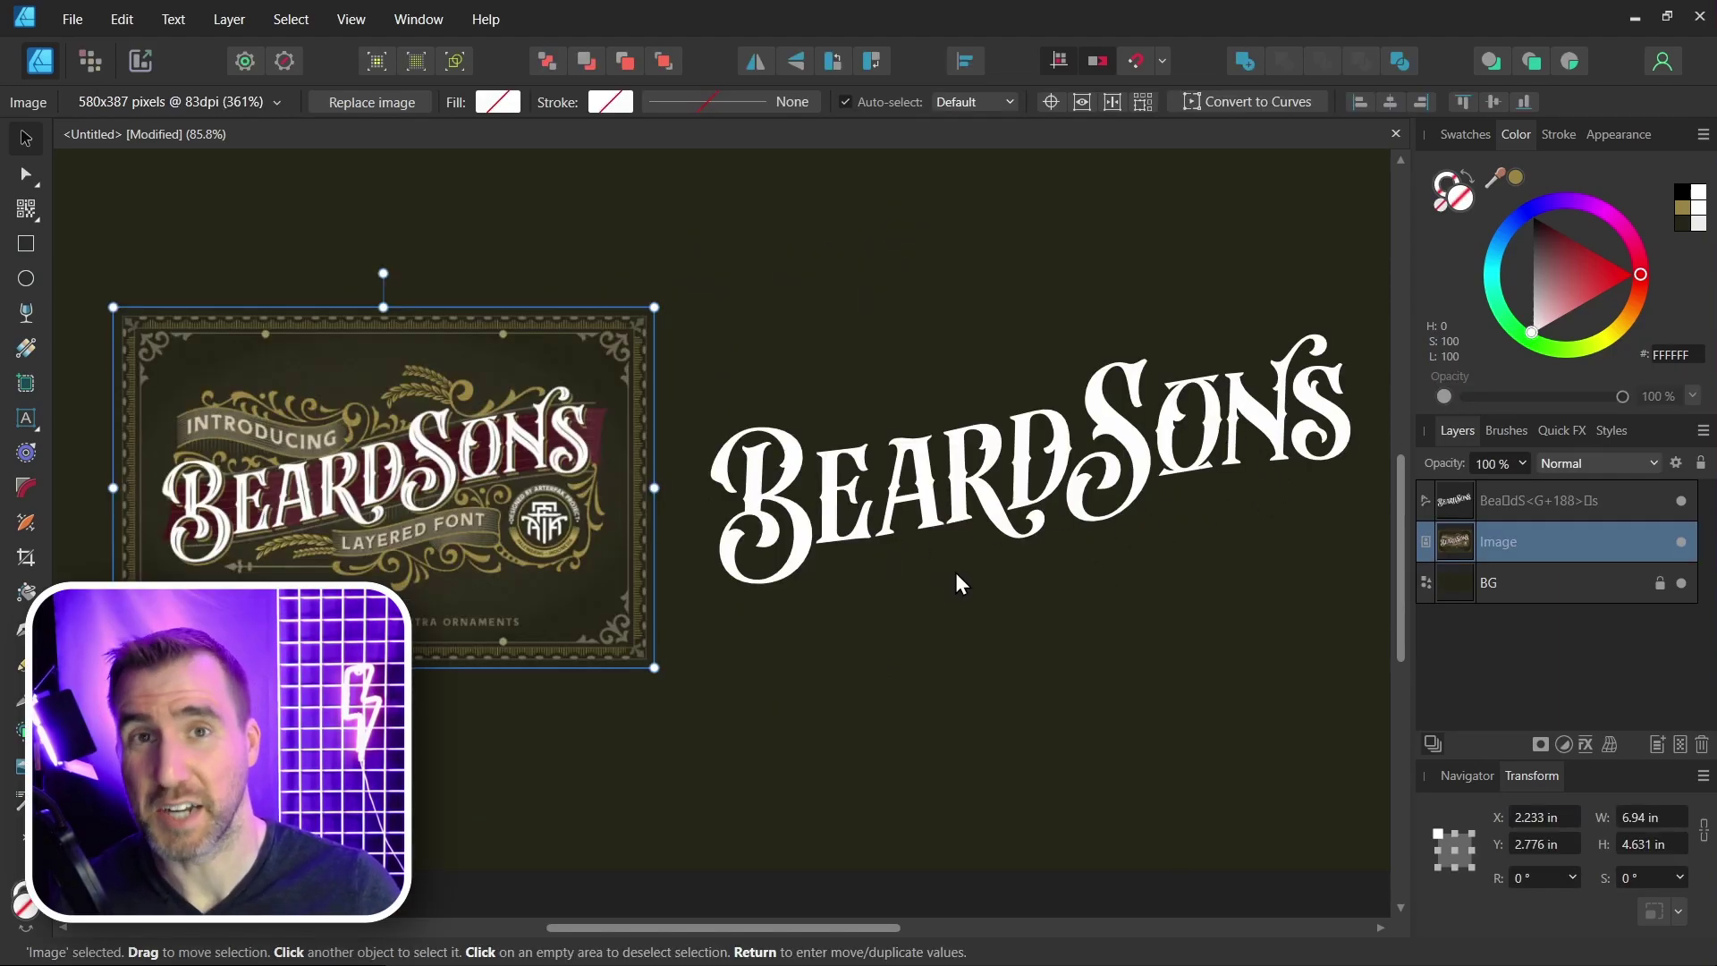
# Duplicate the BeardSons text into a gold layer named Inline using the inline font style.
pyautogui.click(1109, 478)
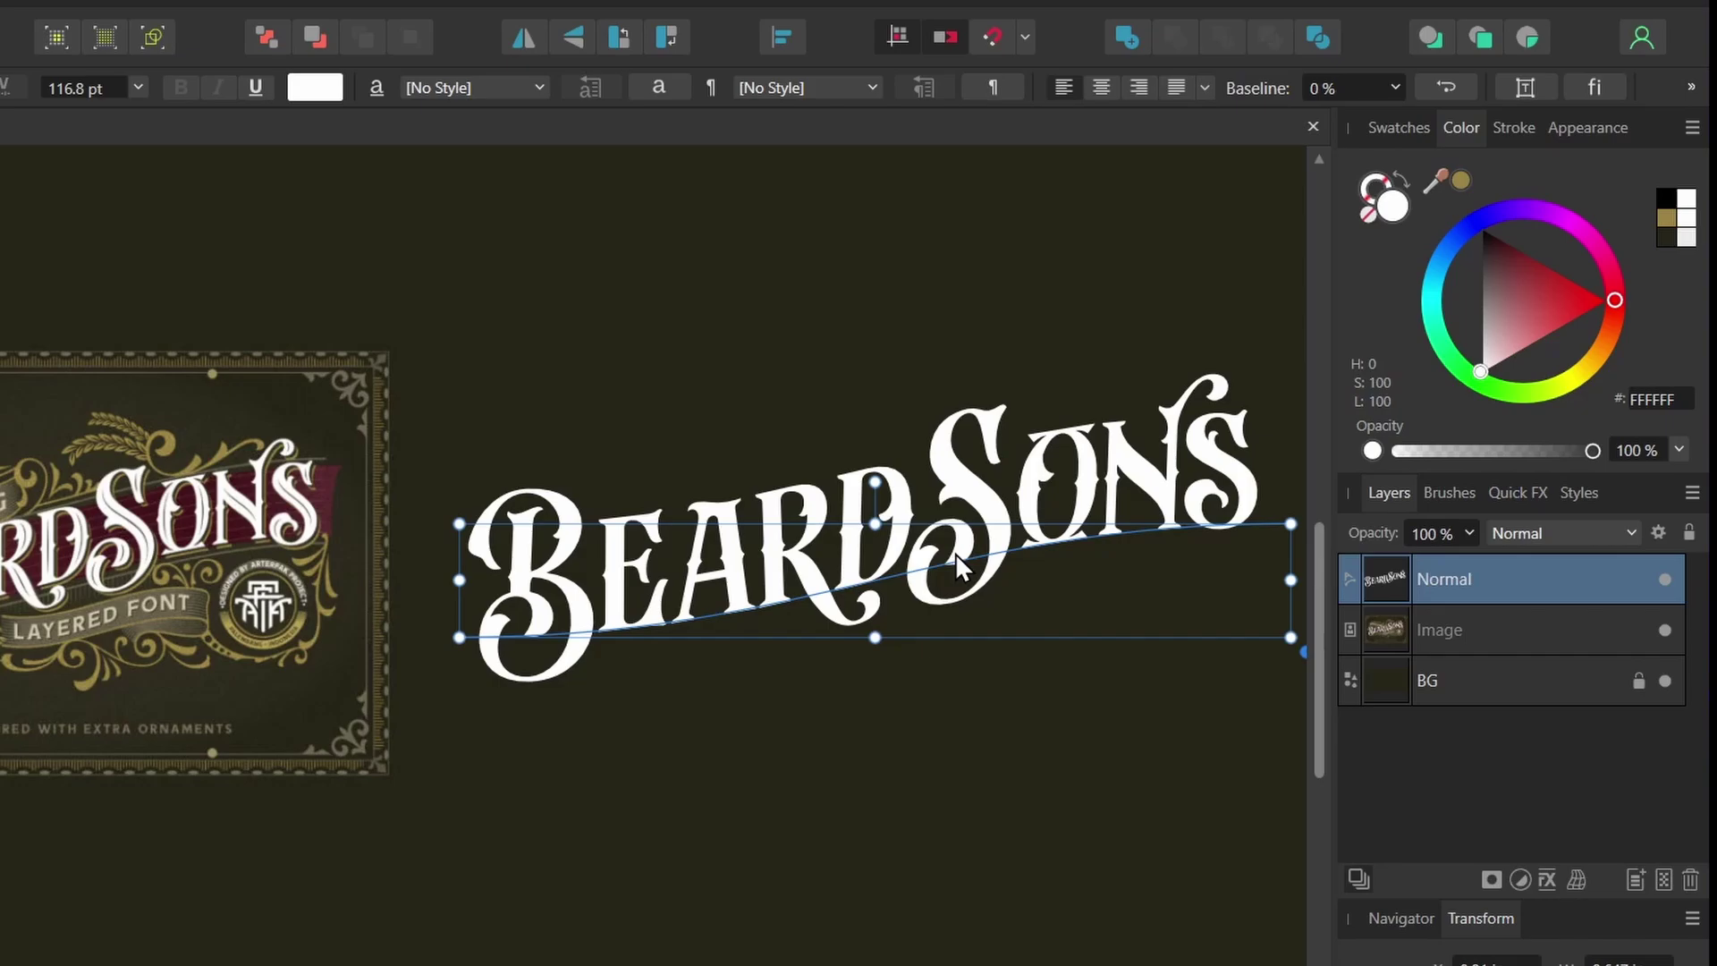
pyautogui.hotkey('ctrl', 'j')
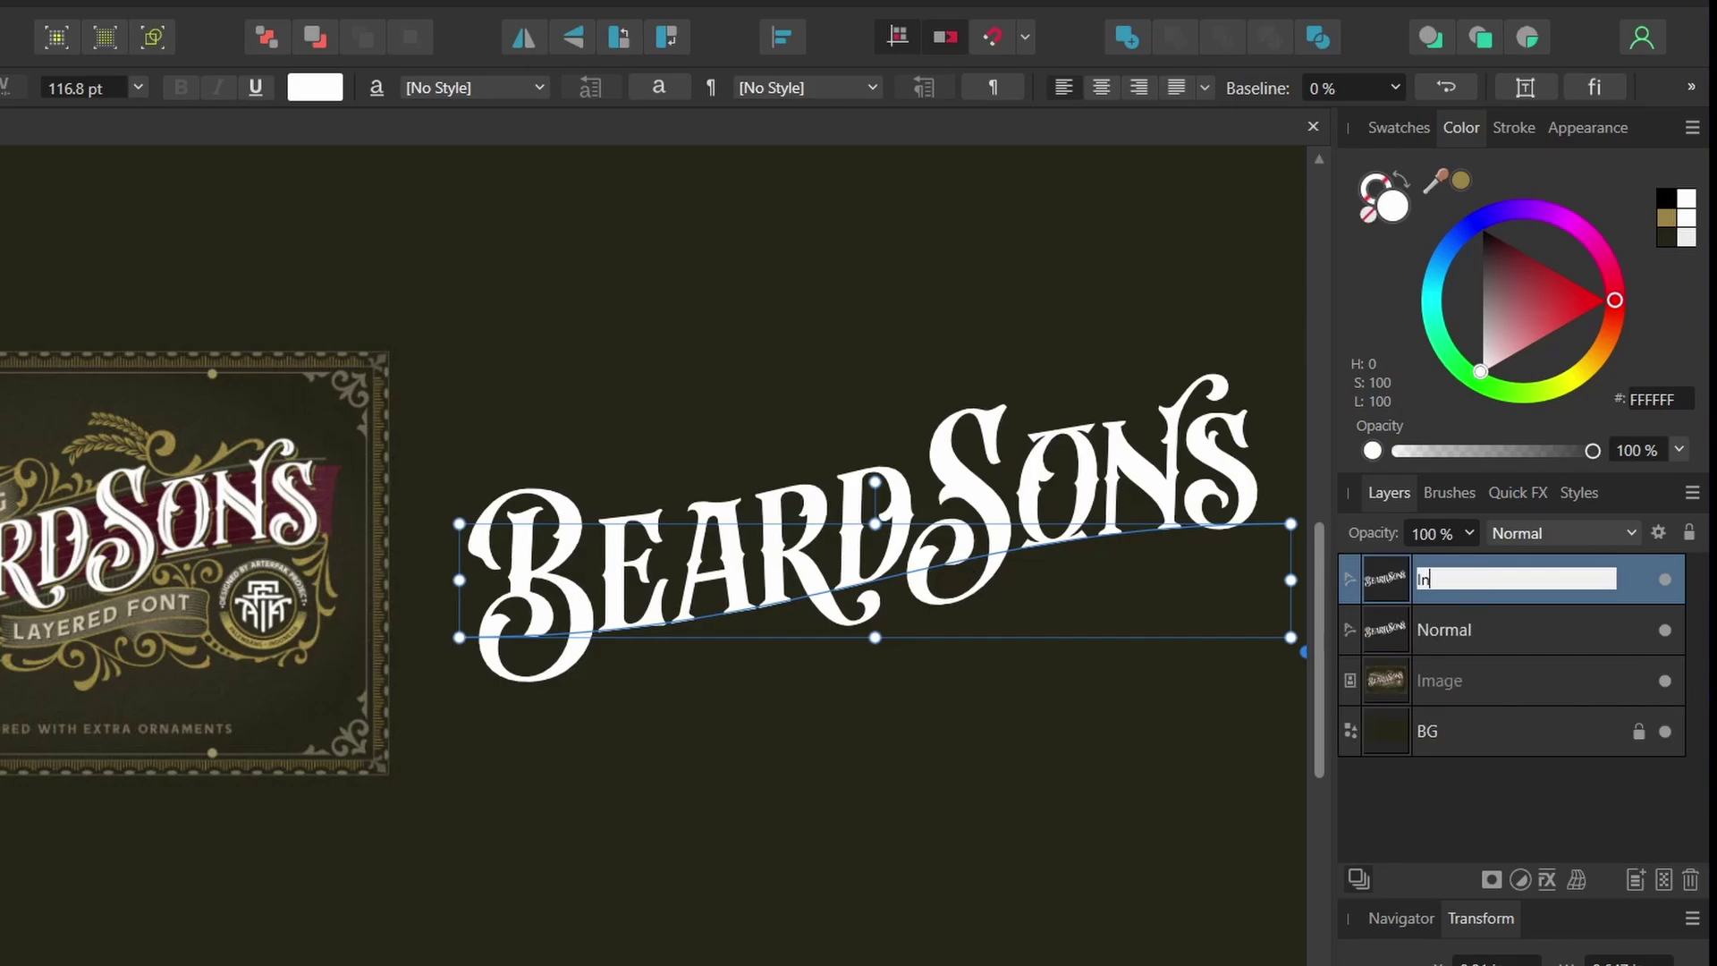
pyautogui.write('Inline')
pyautogui.press('Return')
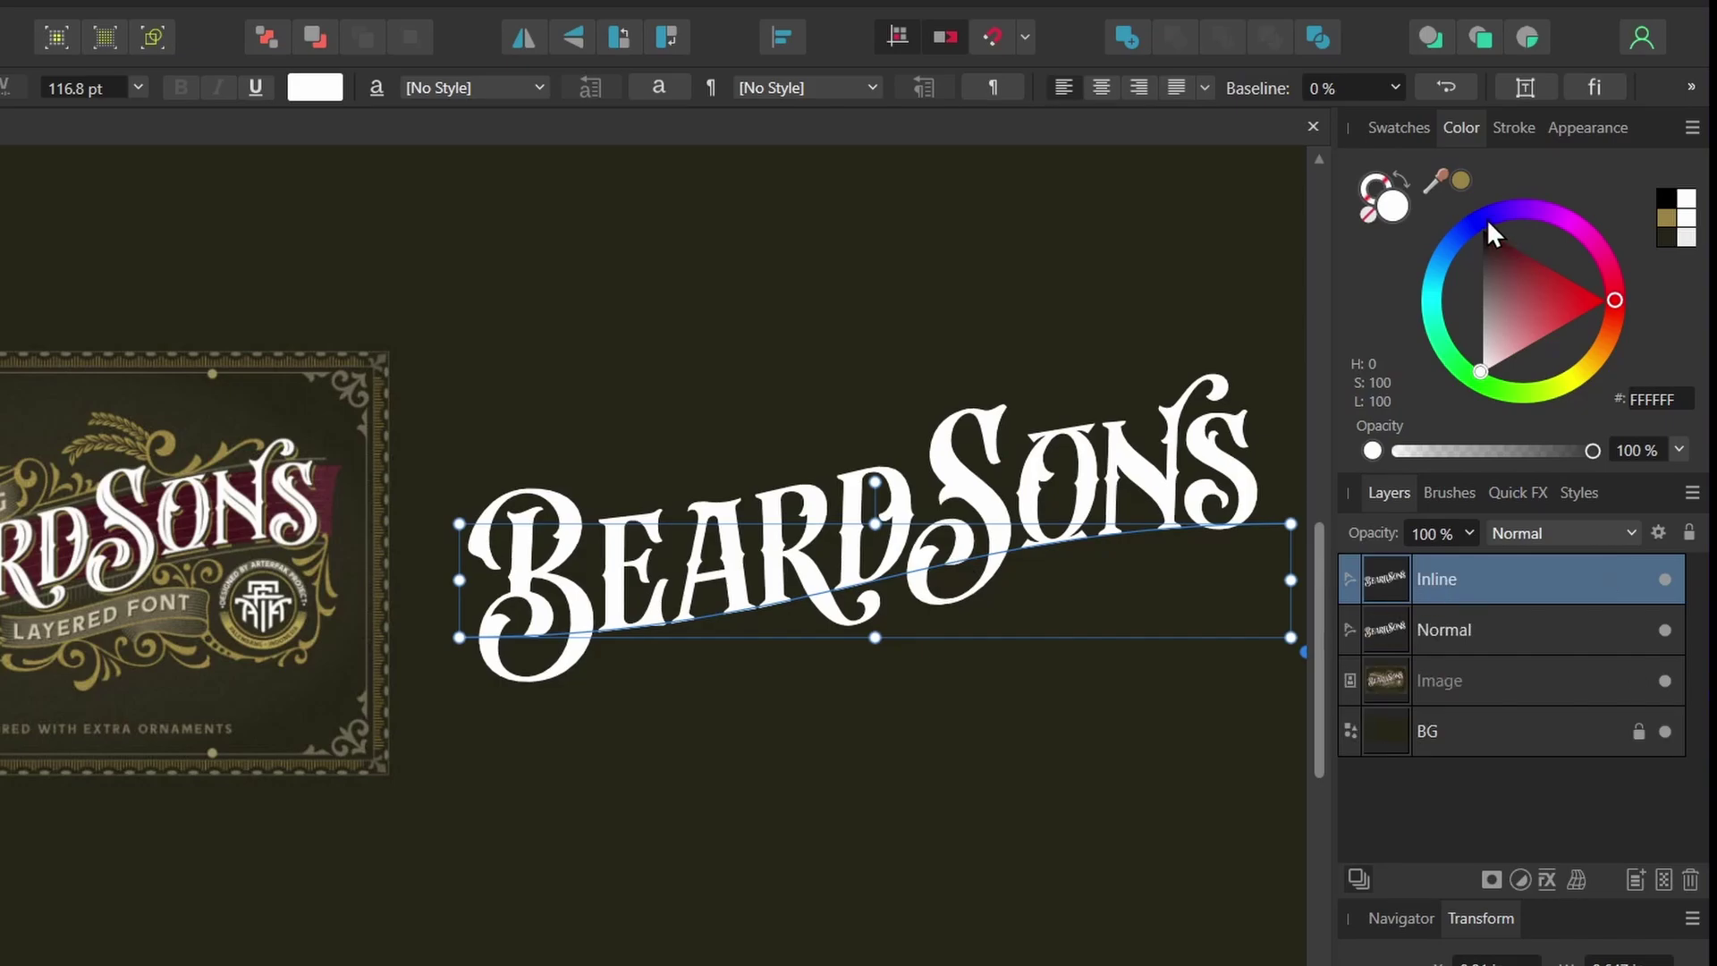
pyautogui.click(1461, 181)
pyautogui.click(5, 87)
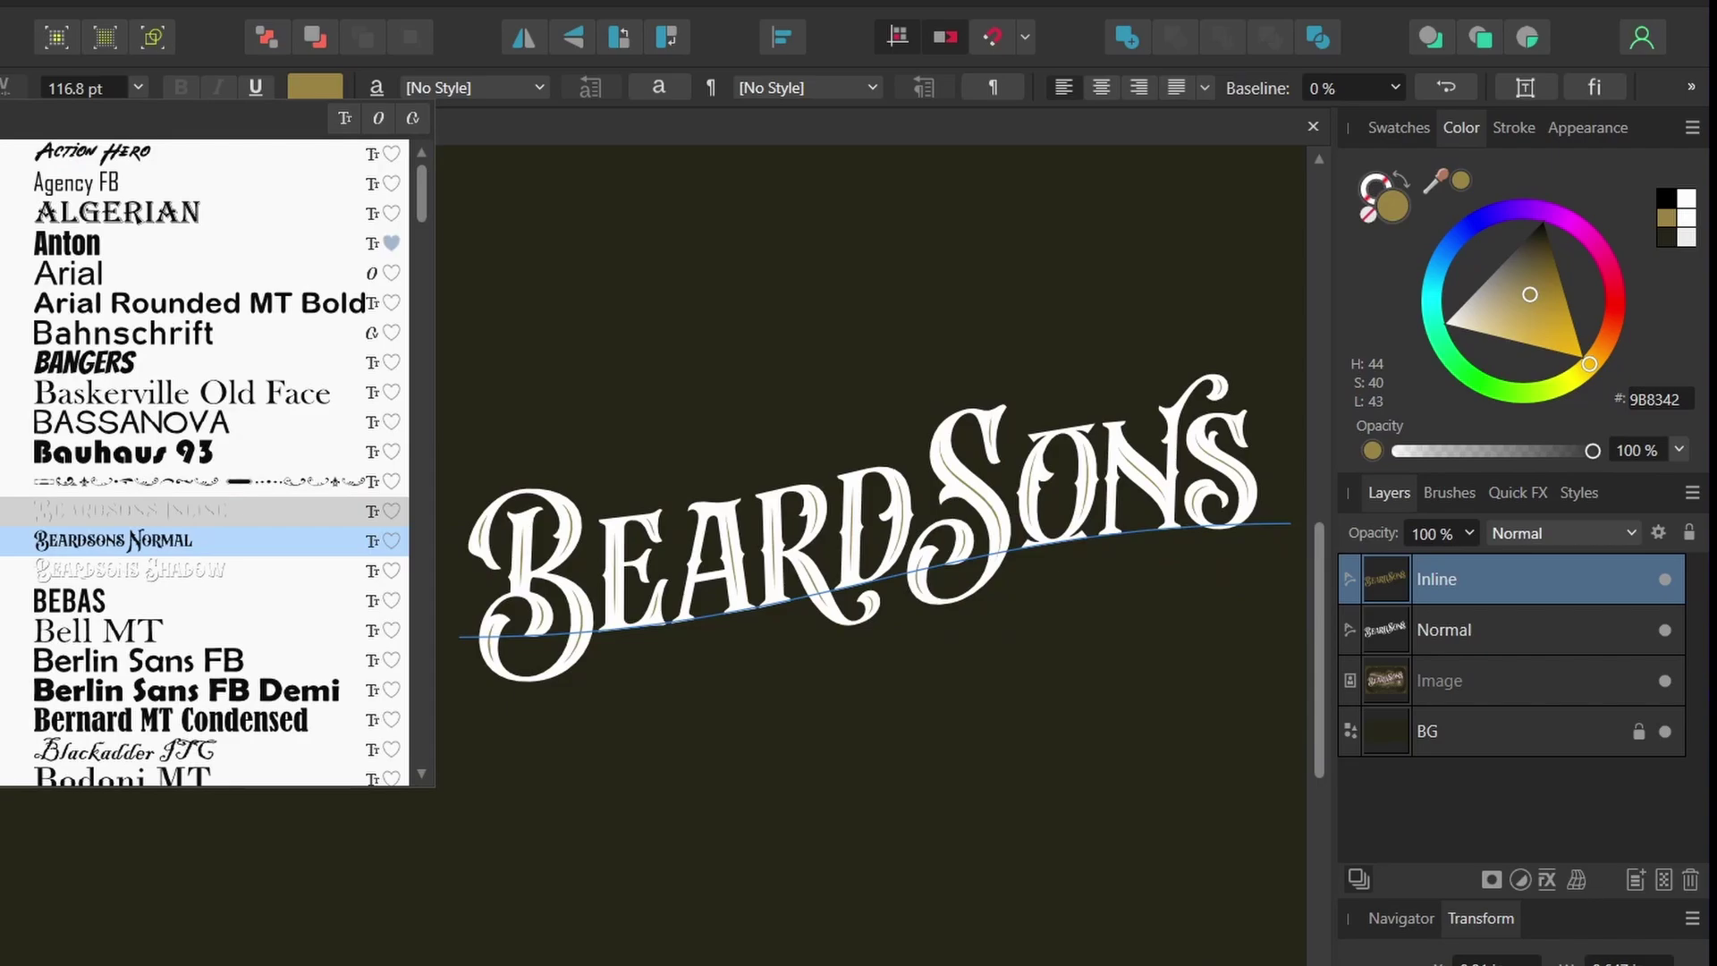
pyautogui.click(191, 540)
# Duplicate the Normal layer into a gold-filled copy named Shadow.
pyautogui.click(1442, 630)
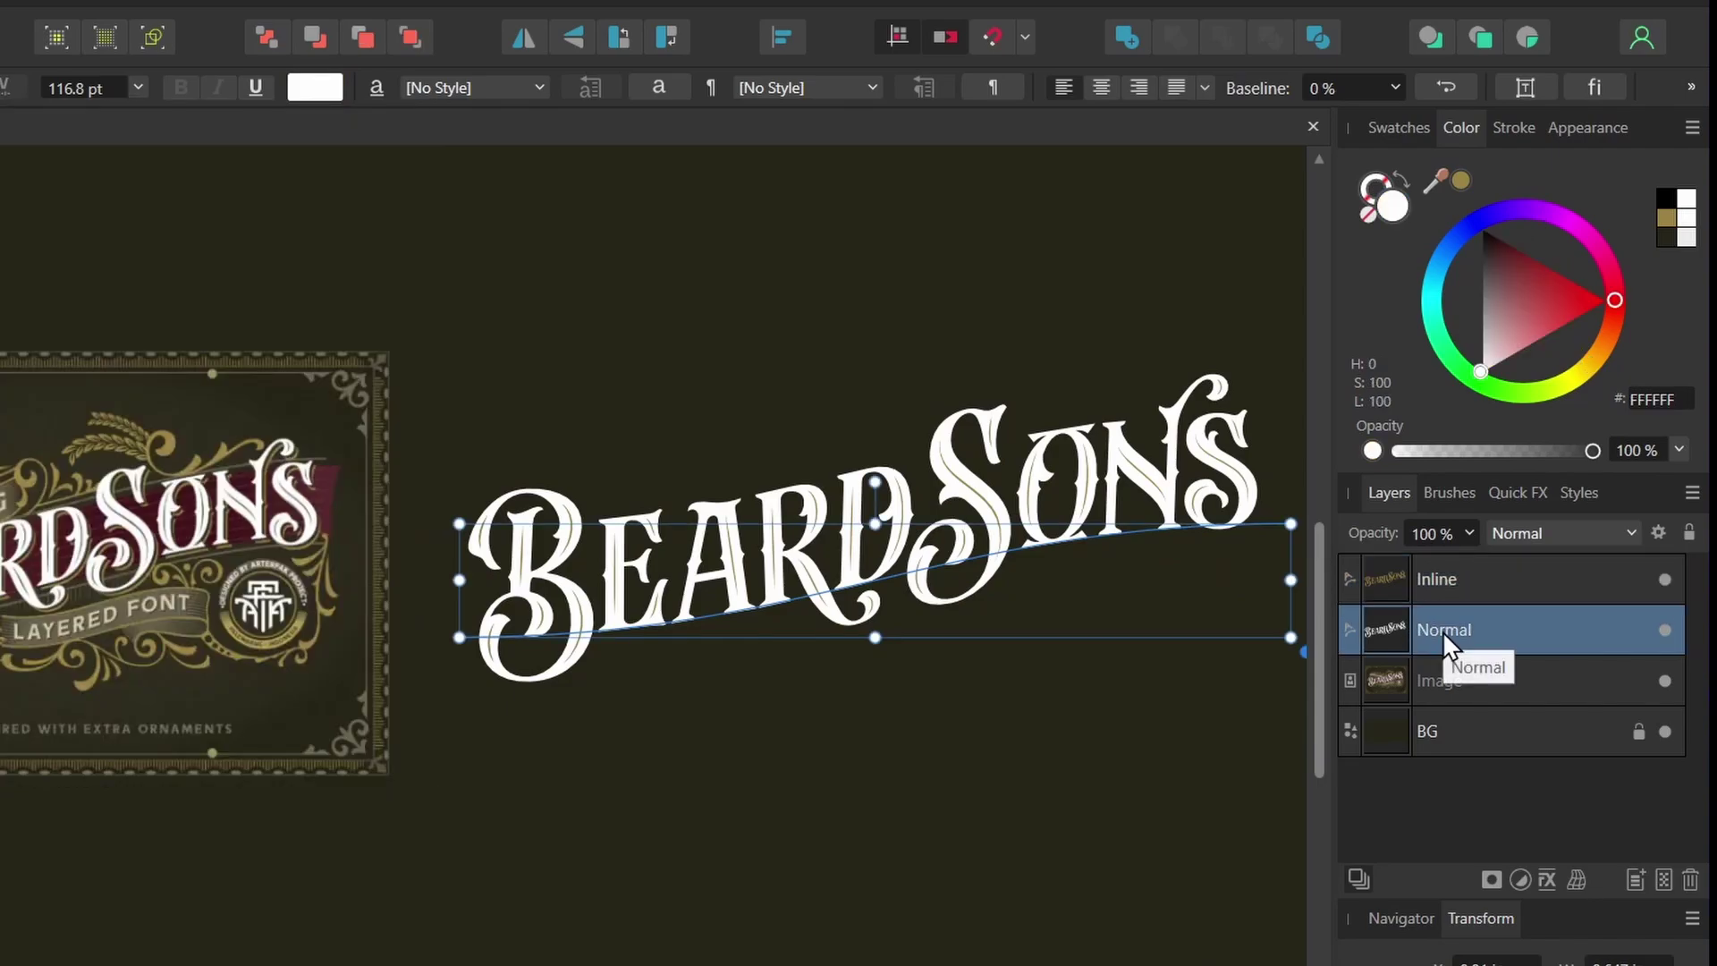
pyautogui.hotkey('ctrl', 'j')
pyautogui.click(1401, 697)
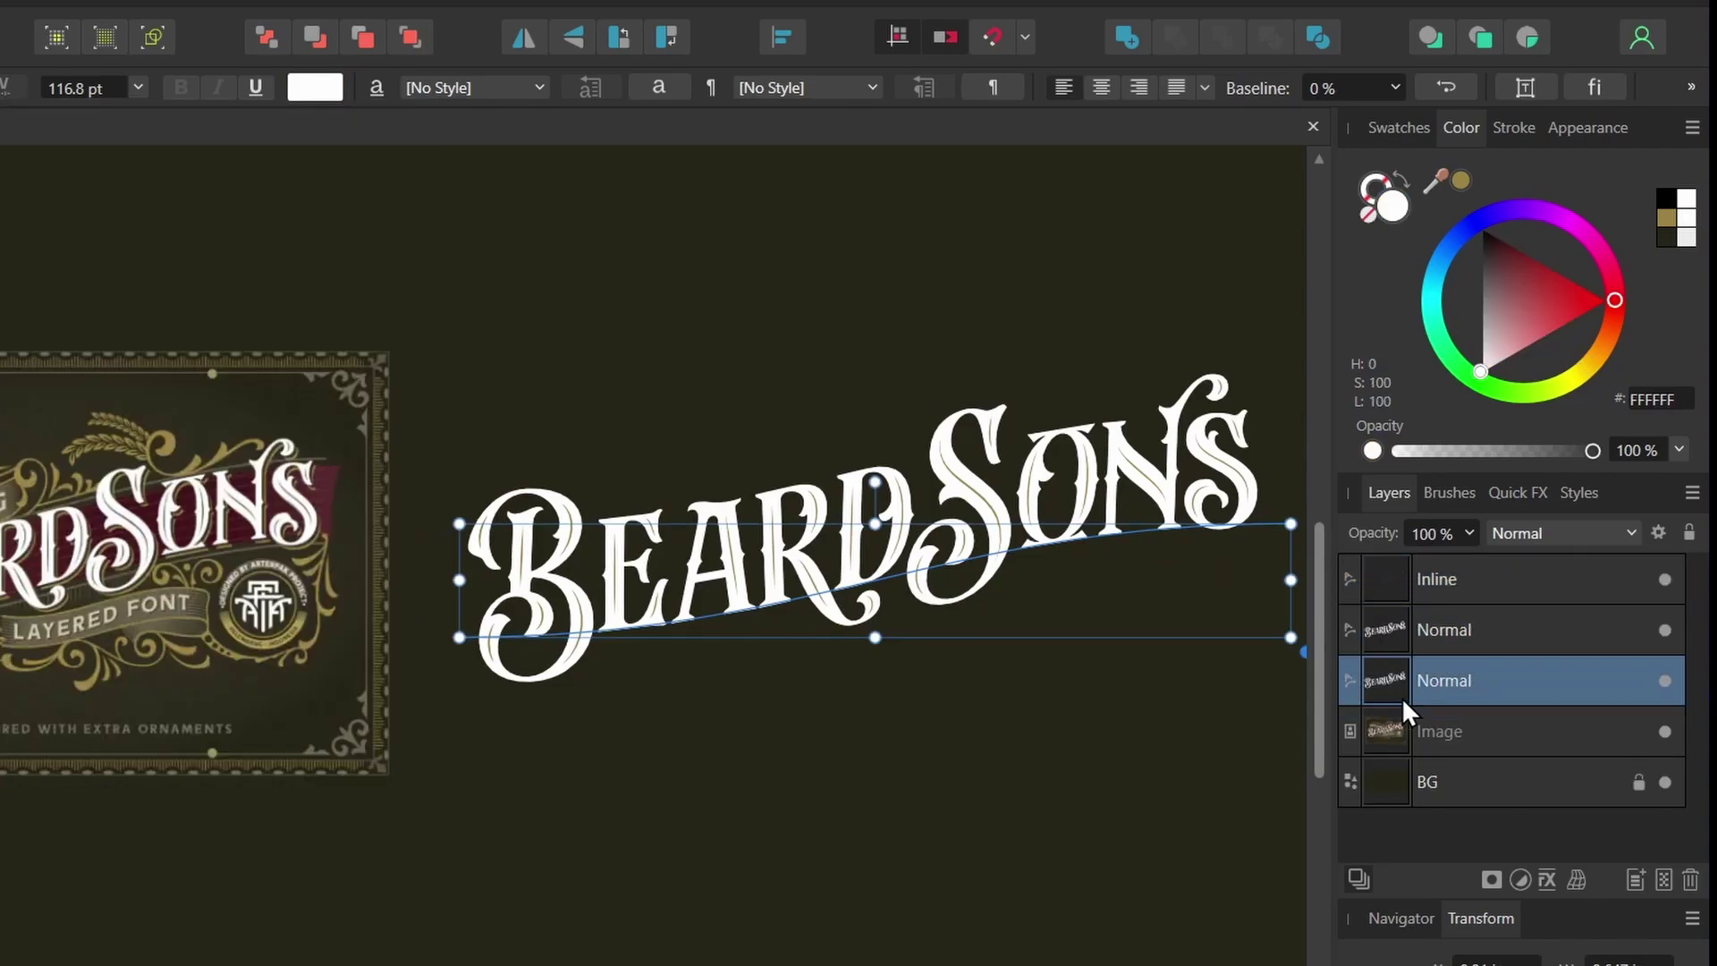
pyautogui.doubleClick(1471, 680)
pyautogui.press('Return')
pyautogui.click(1463, 175)
pyautogui.scroll(3, 900, 436)
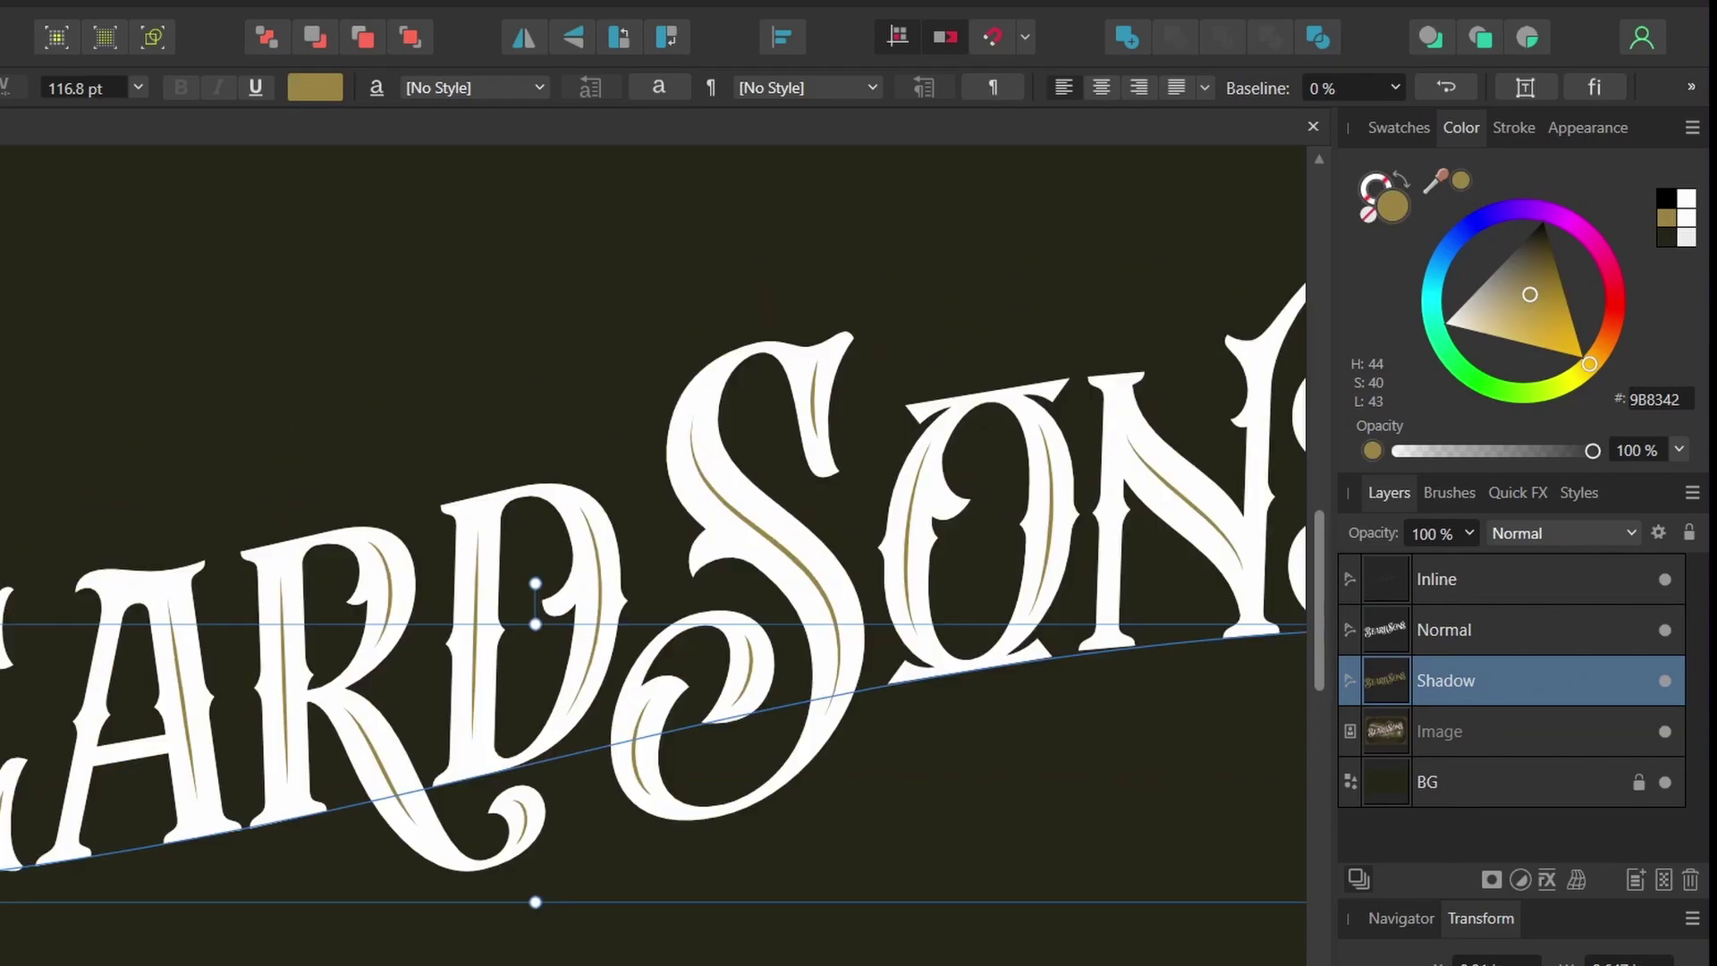
pyautogui.click(5, 88)
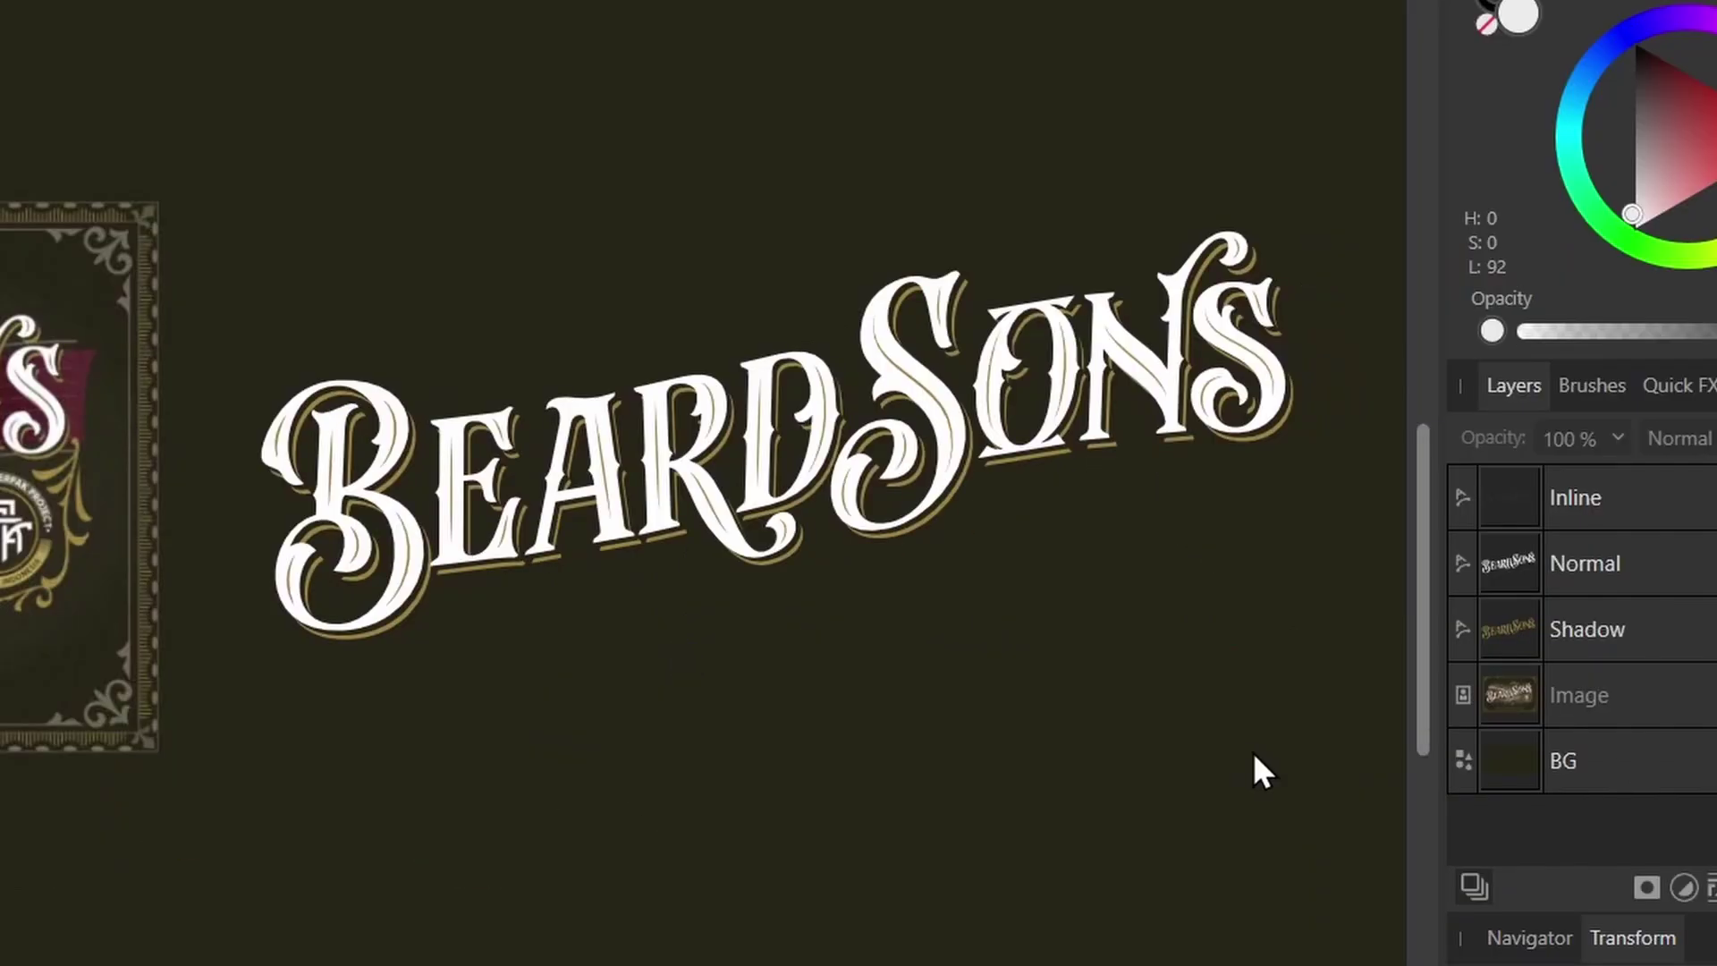
pyautogui.click(1579, 518)
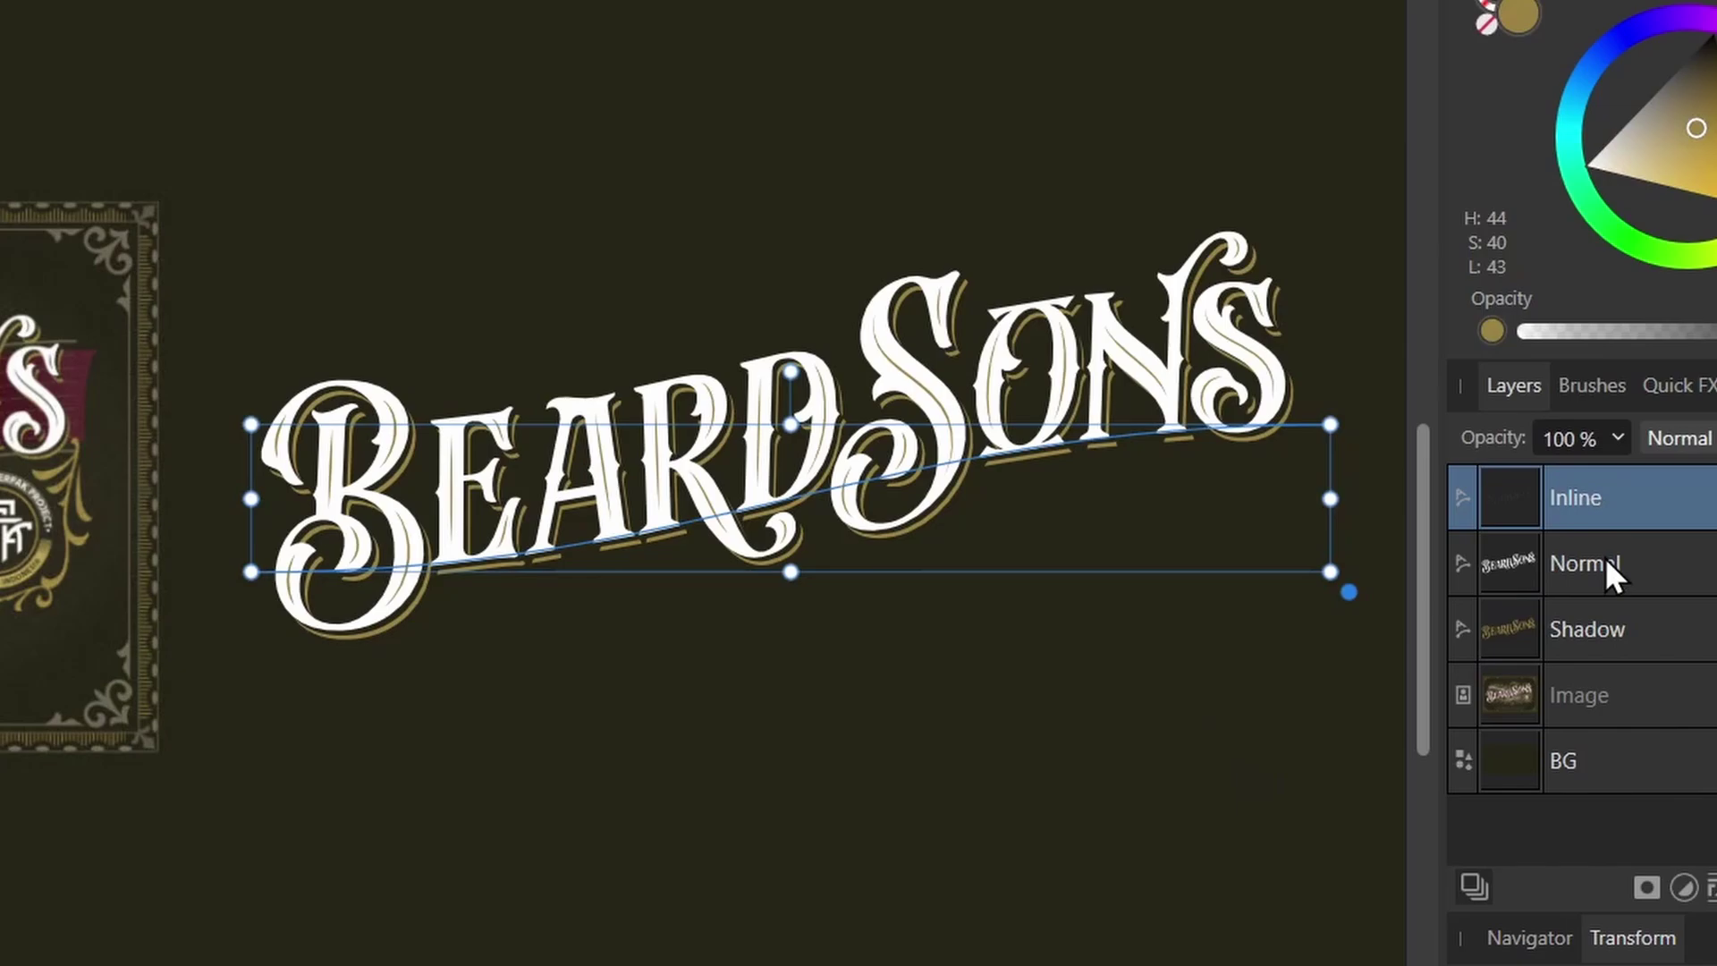
pyautogui.click(1610, 567)
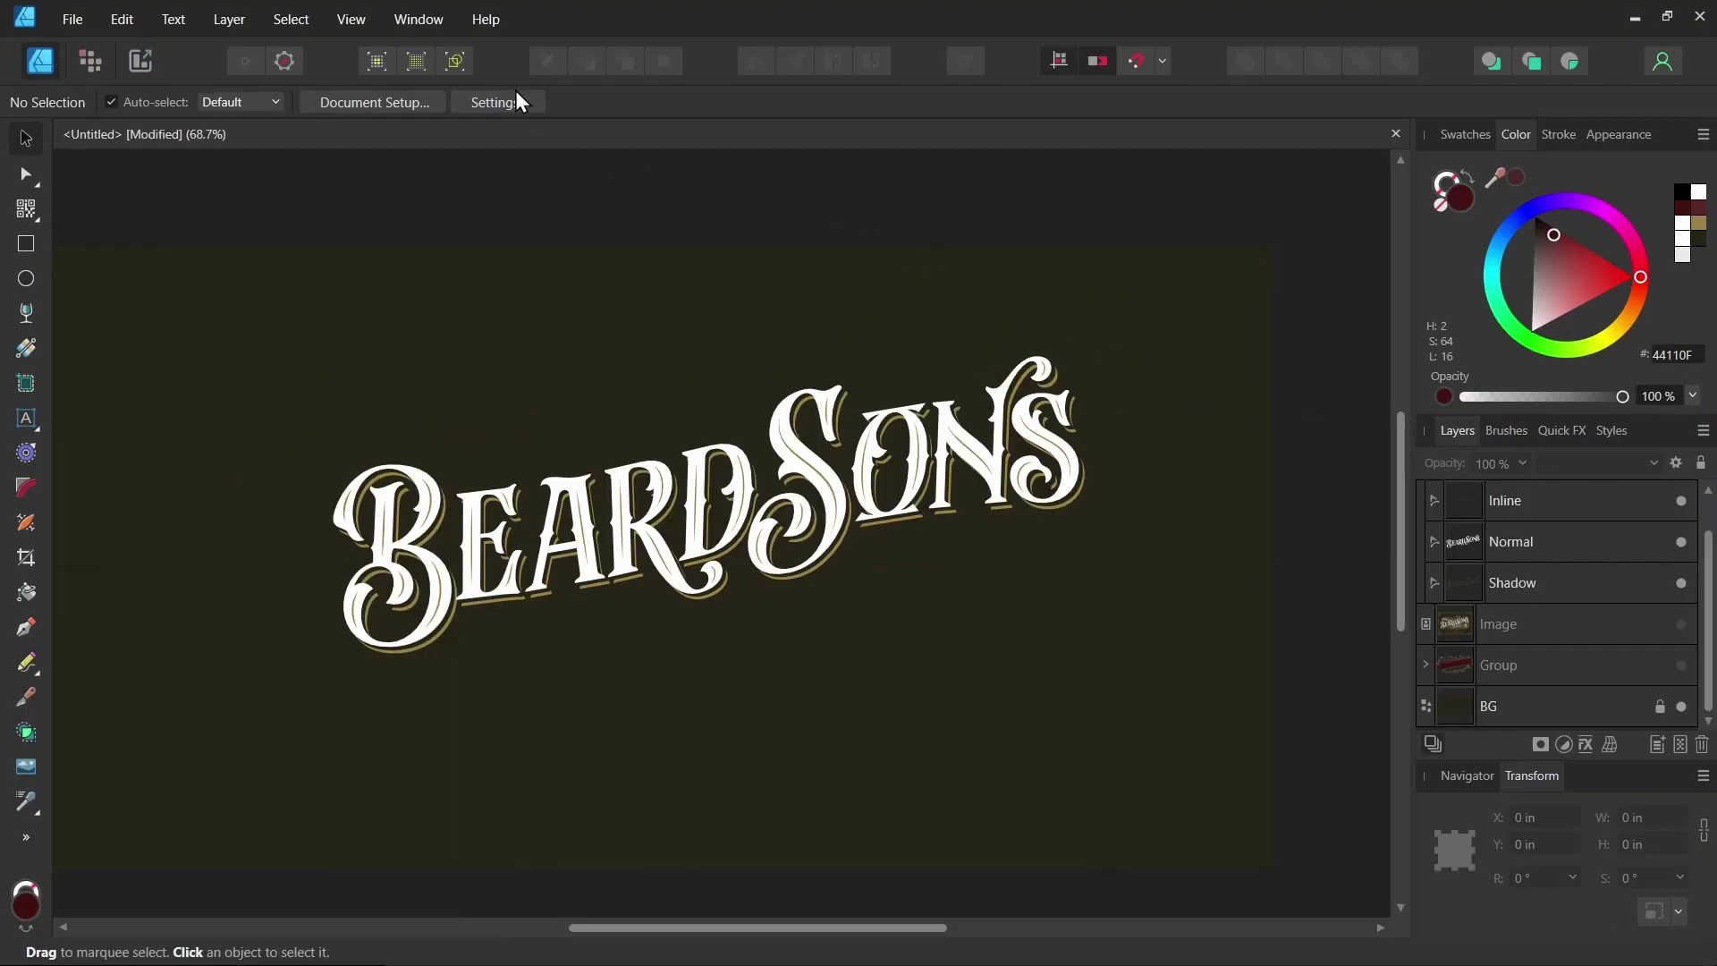
pyautogui.click(421, 19)
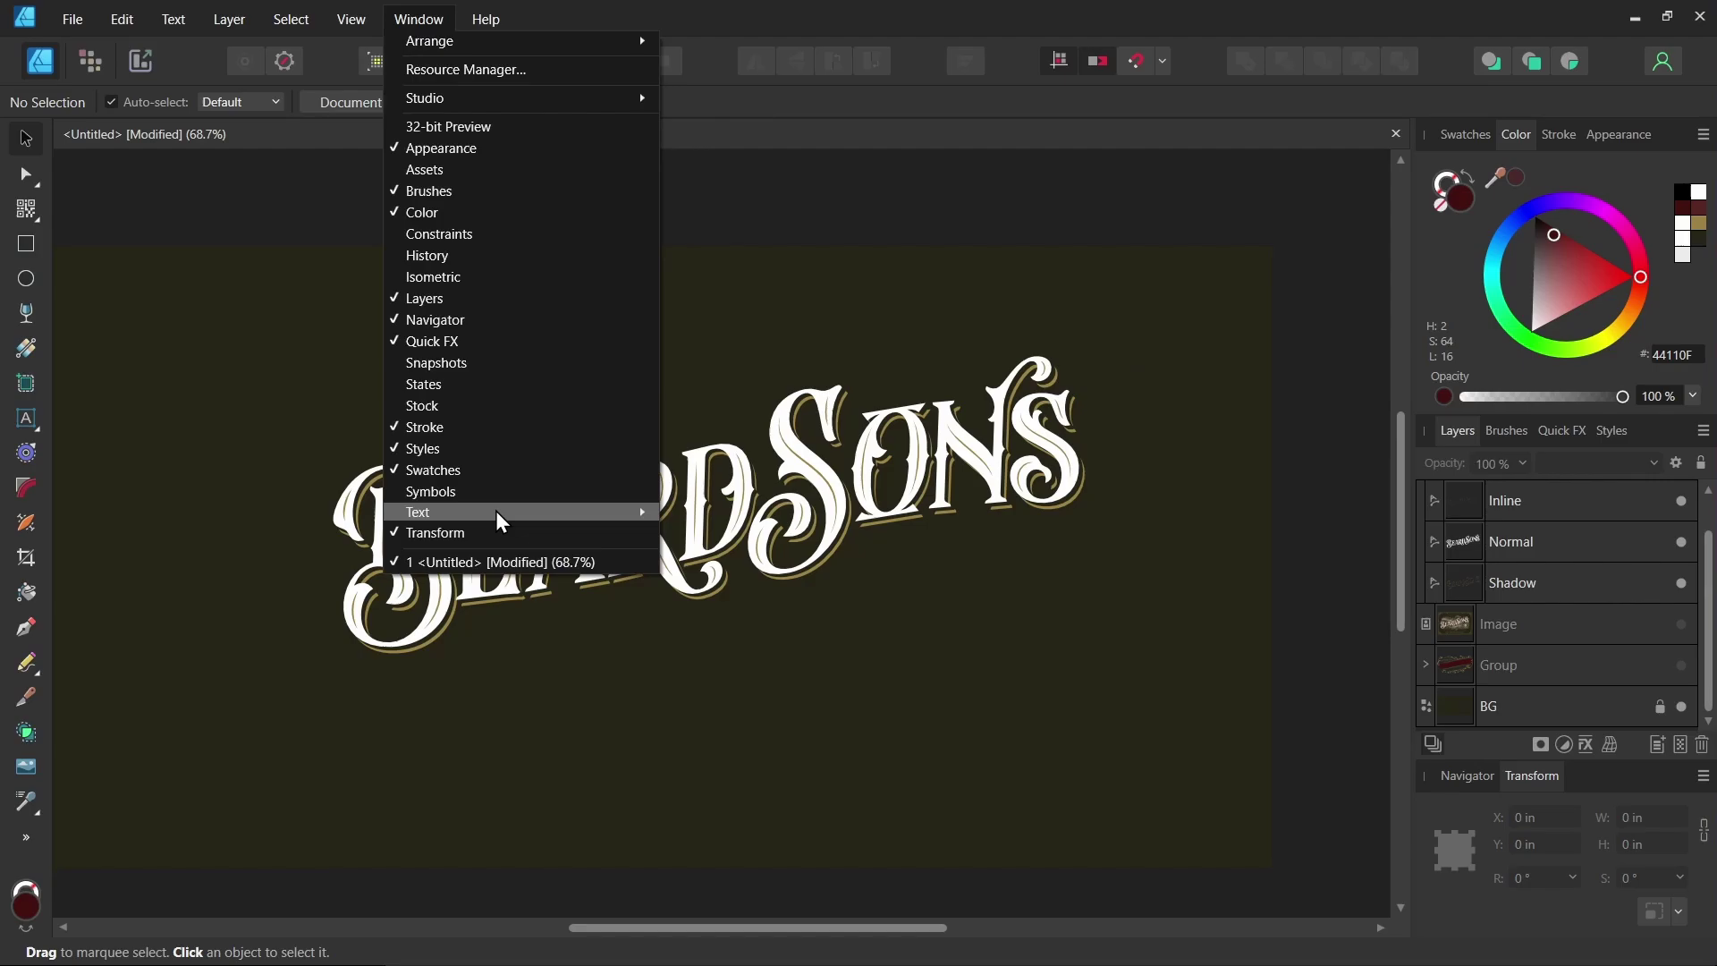
pyautogui.moveTo(501, 514)
pyautogui.click(748, 540)
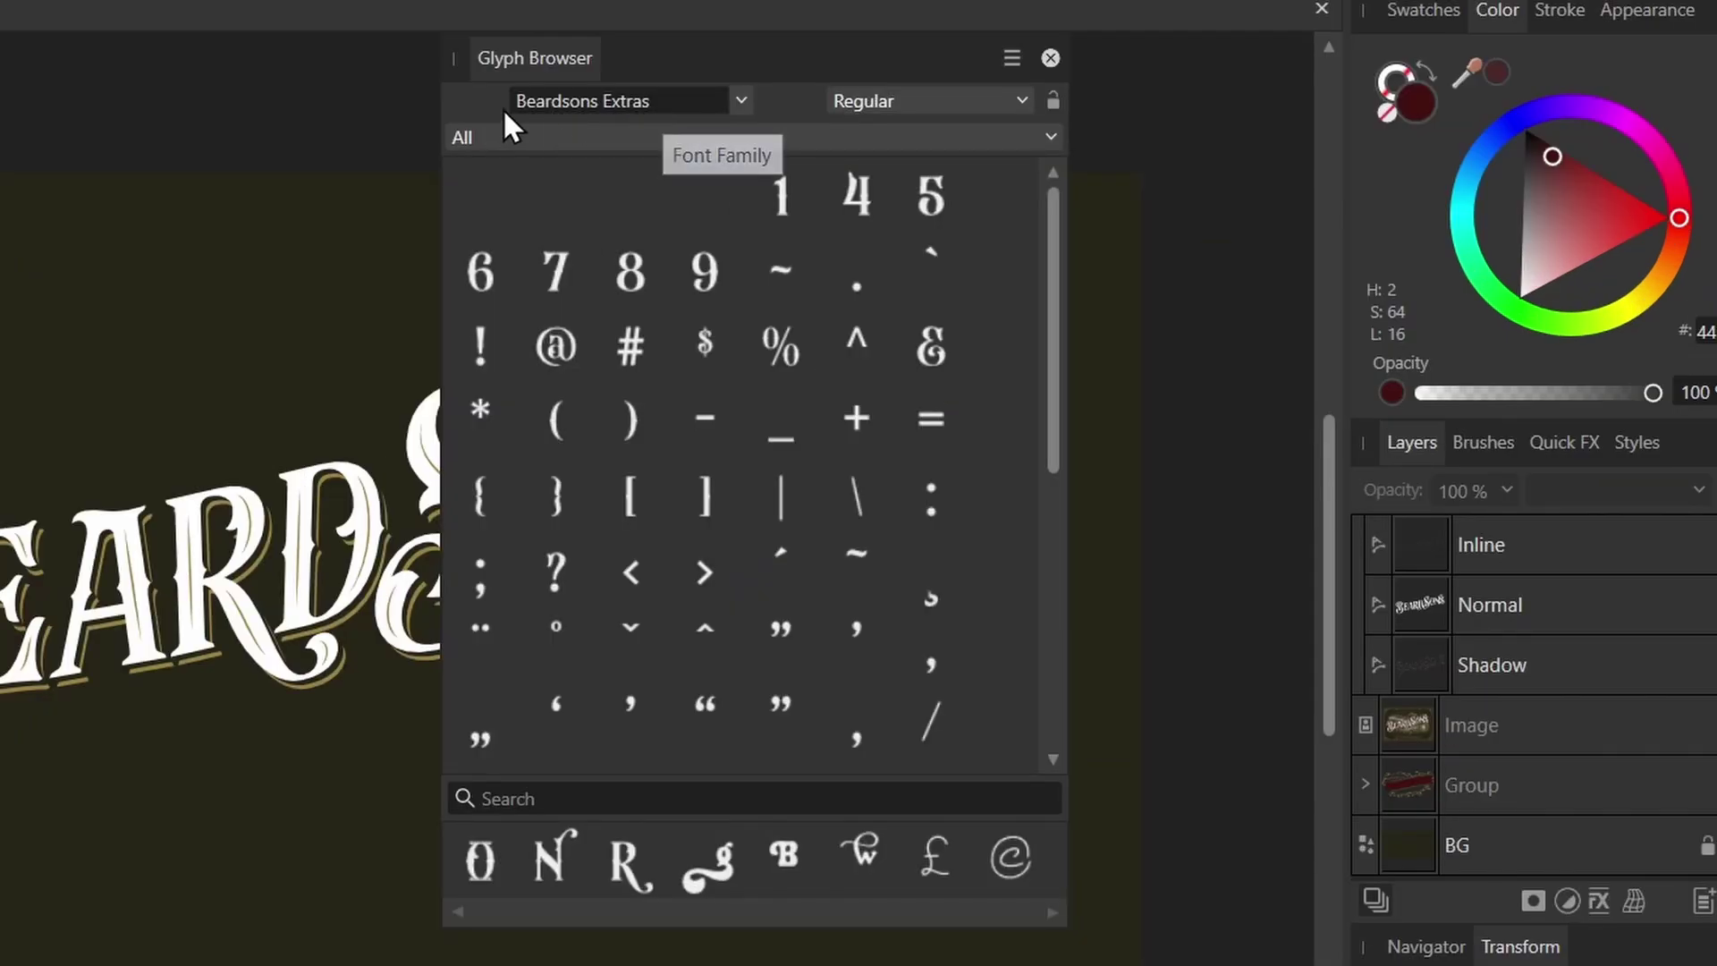
pyautogui.moveTo(1055, 211); pyautogui.dragTo(1087, 461)
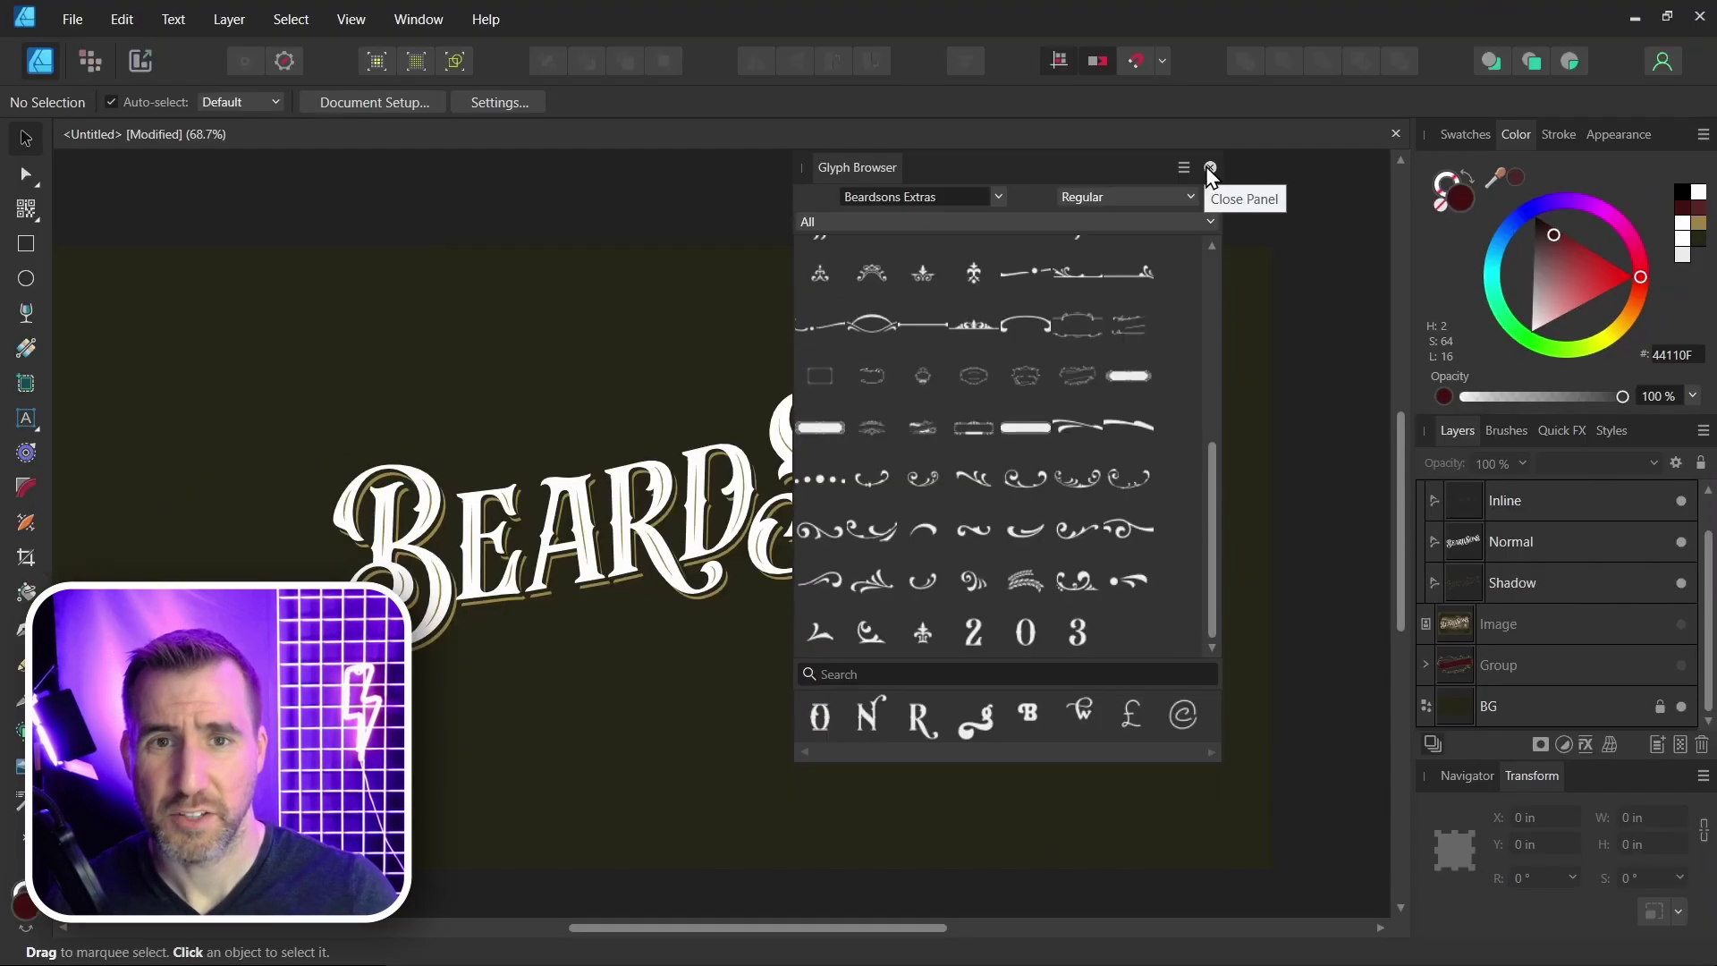
pyautogui.click(1050, 58)
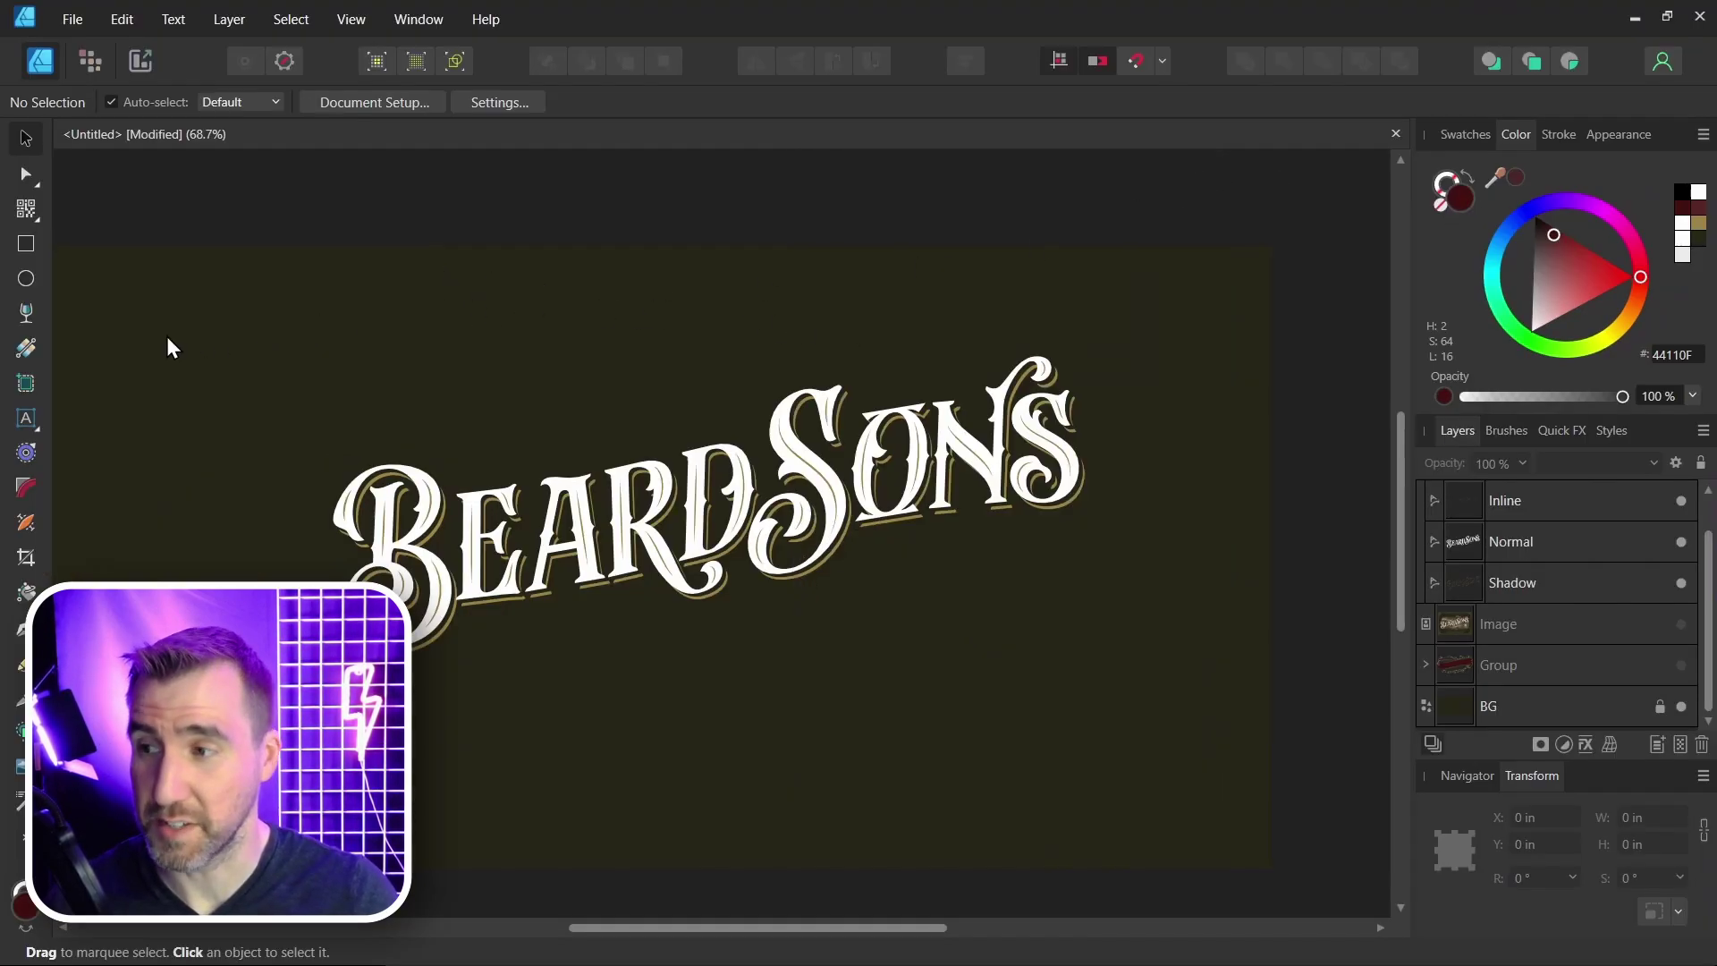
# Add a sample text 'ABCDEFGHIJKL' above the BeardSons lettering.
pyautogui.click(26, 417)
pyautogui.moveTo(391, 259); pyautogui.dragTo(451, 310)
pyautogui.write('ABCDEFGHIJKL')
pyautogui.press('Escape')
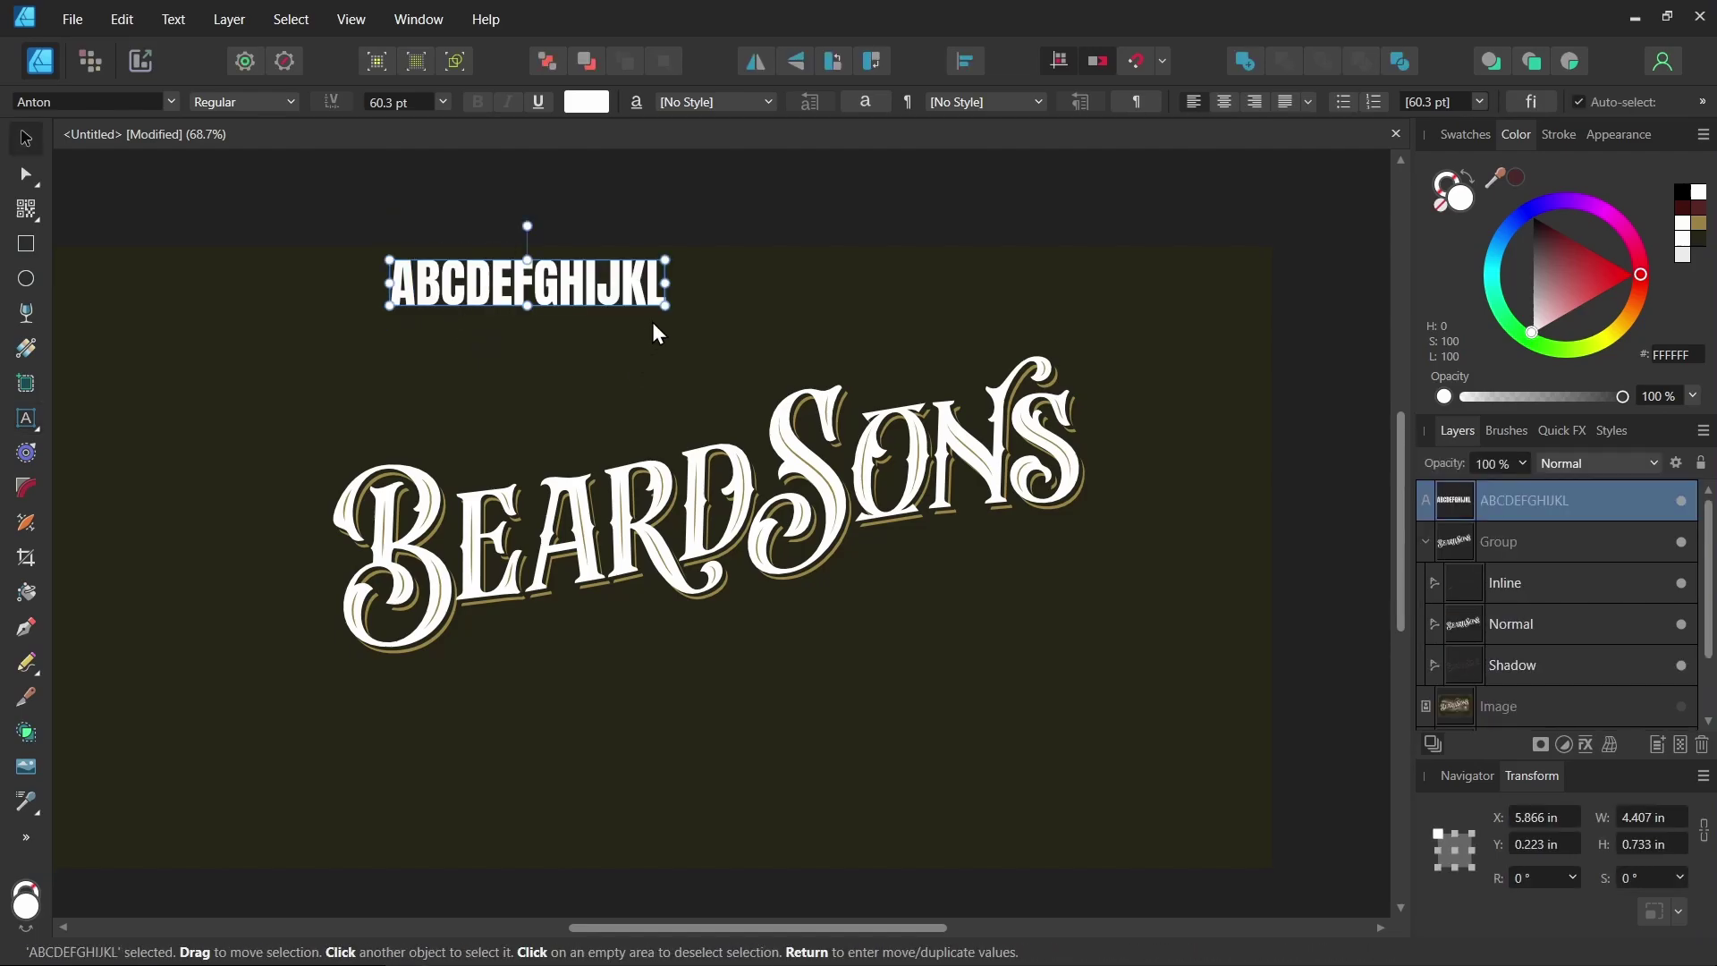
# Set the sample in Beardsons Extras and pan across its ornament glyphs.
pyautogui.click(171, 101)
pyautogui.scroll(-10, 412, 362)
pyautogui.scroll(-3, 412, 362)
pyautogui.scroll(20, 421, 349)
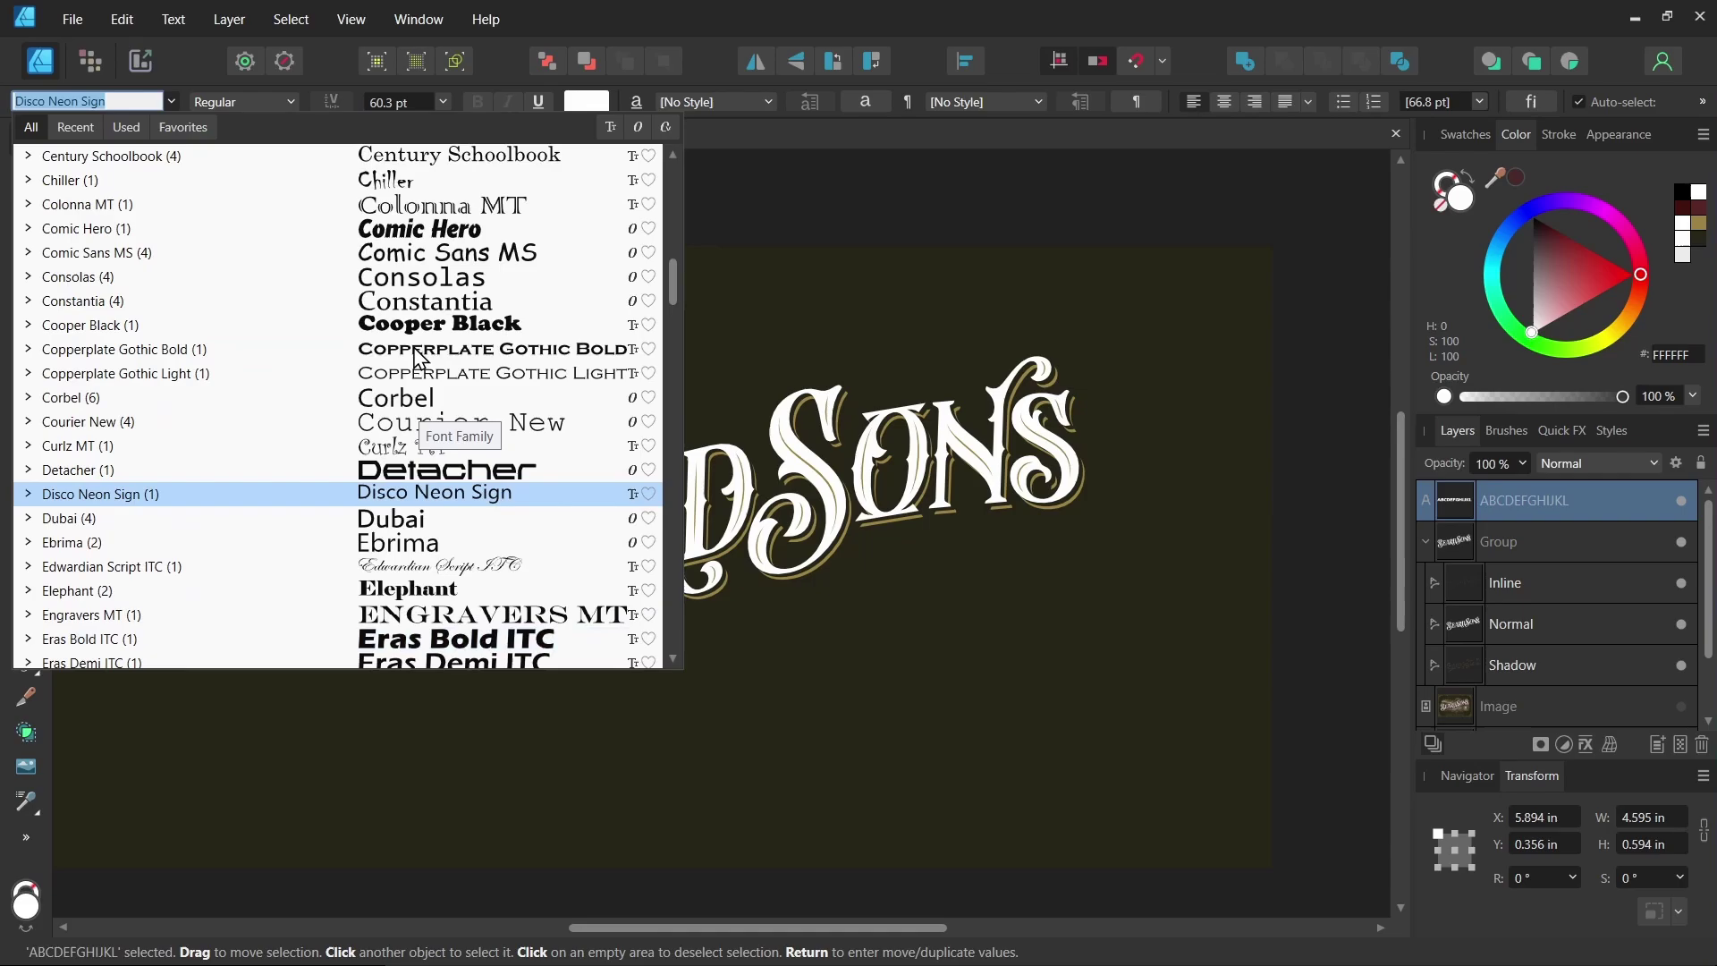
pyautogui.click(554, 351)
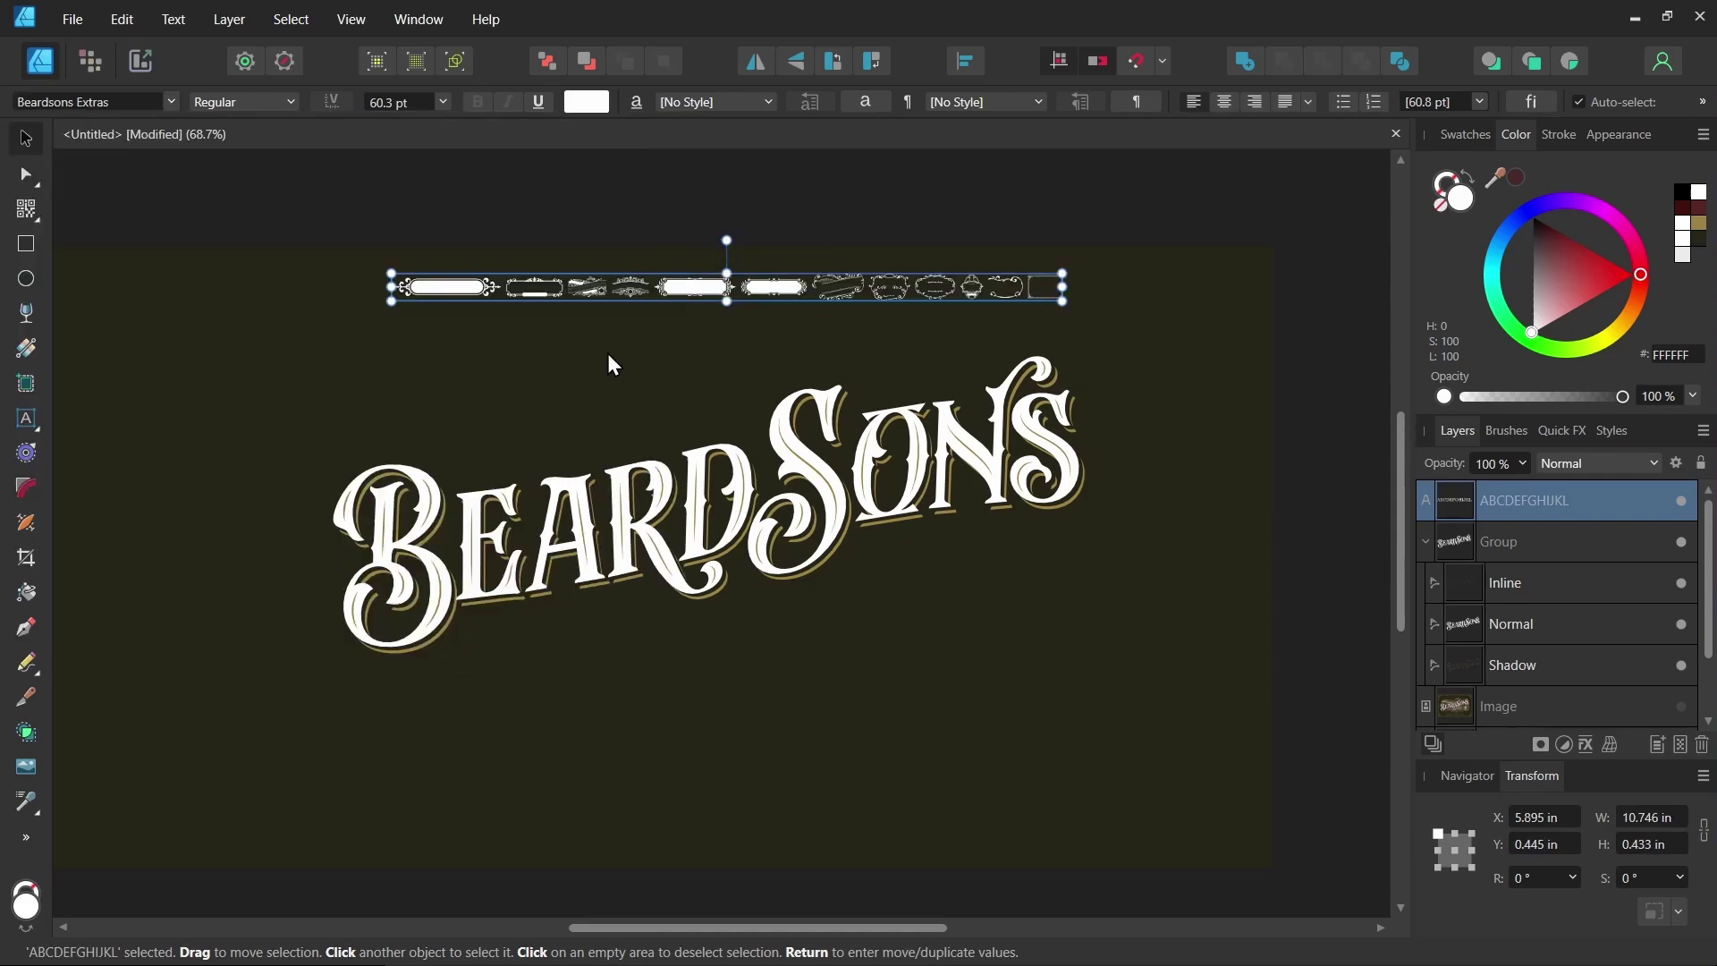
pyautogui.scroll(6, 614, 361)
pyautogui.hscroll(-5, 344, 430)
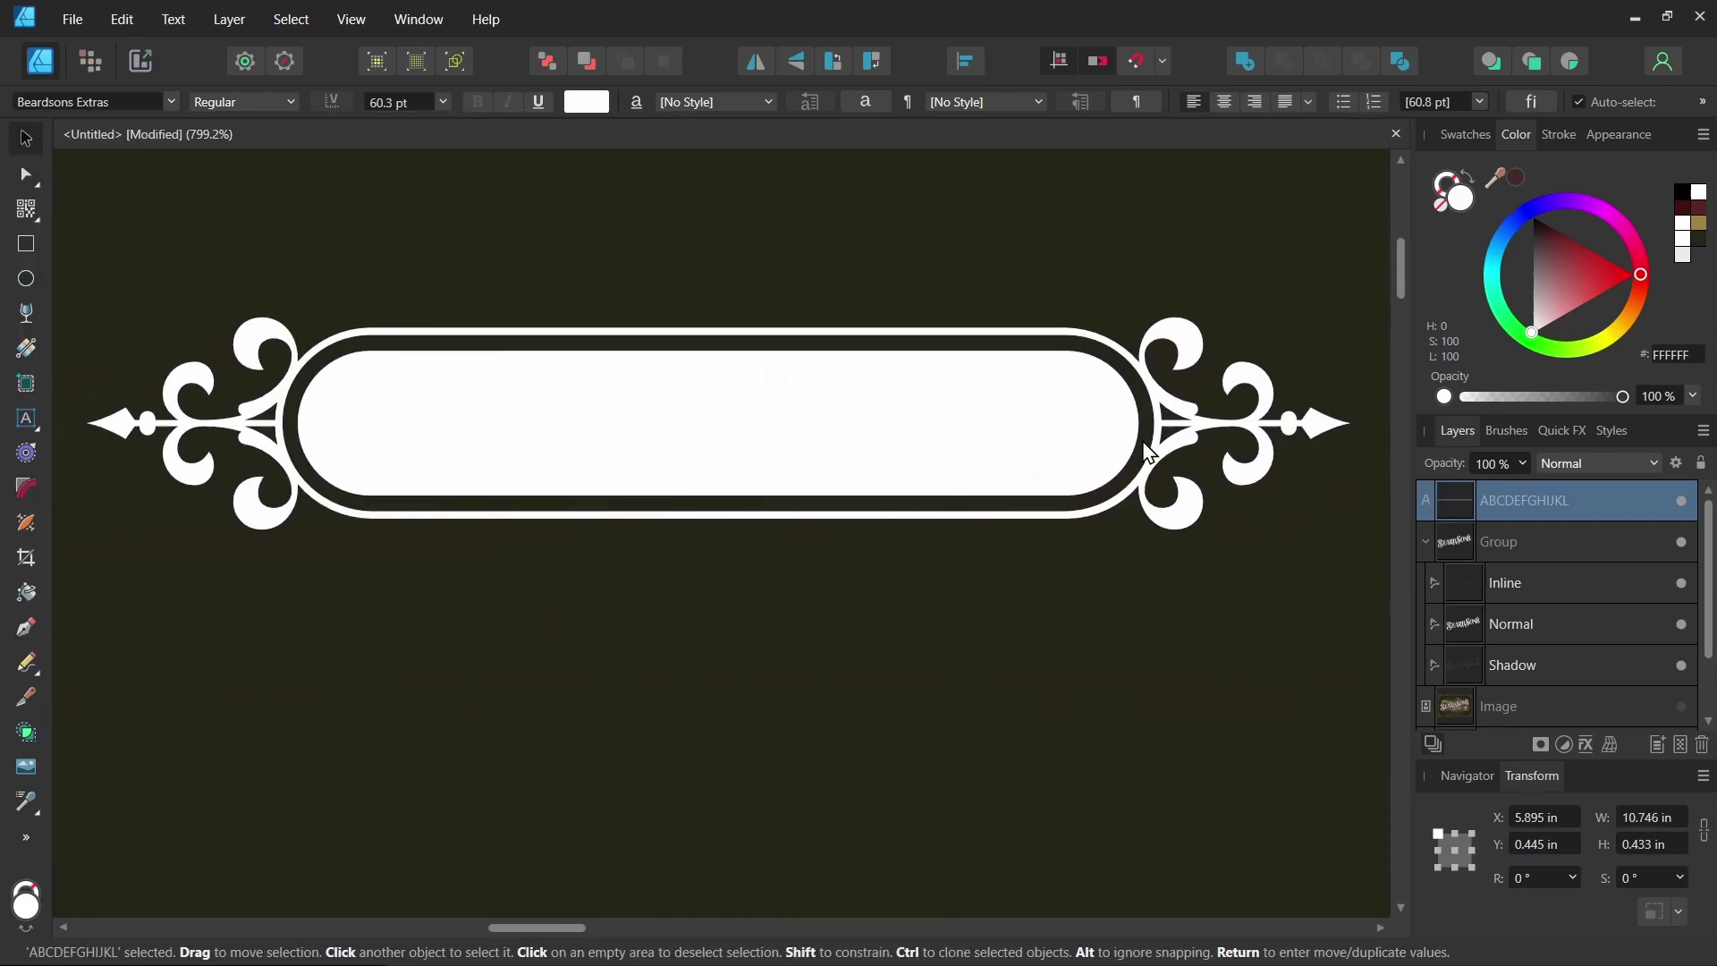
pyautogui.hscroll(9, 1228, 445)
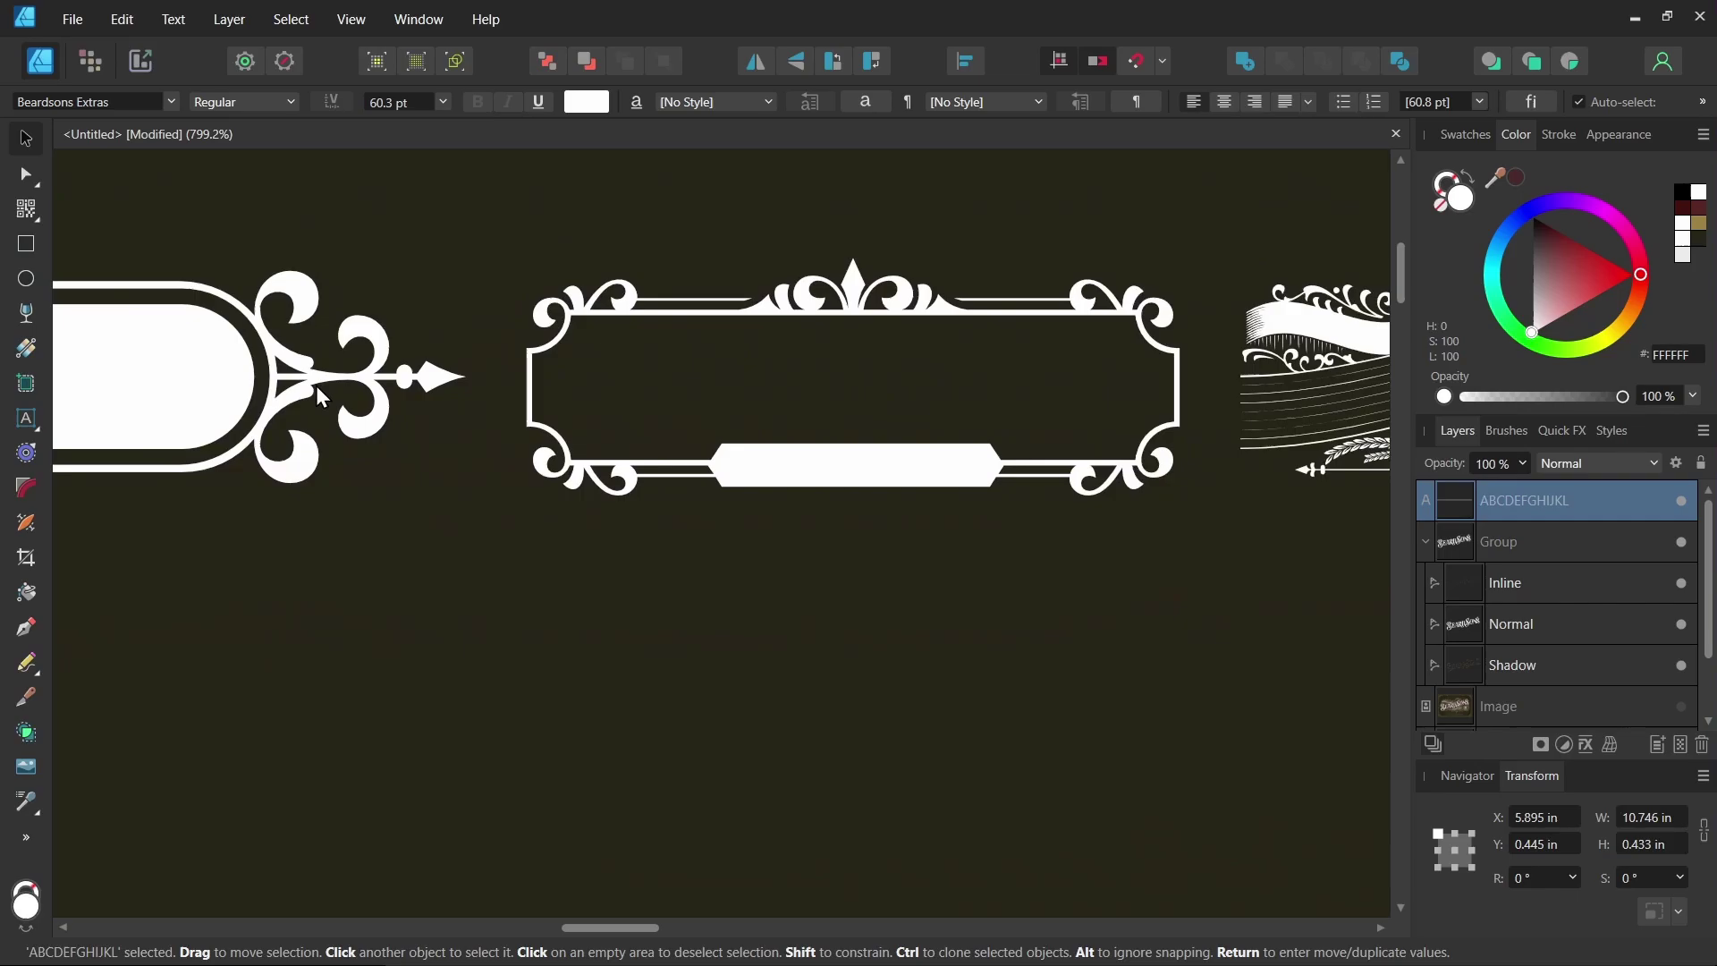
pyautogui.hscroll(10, 1111, 391)
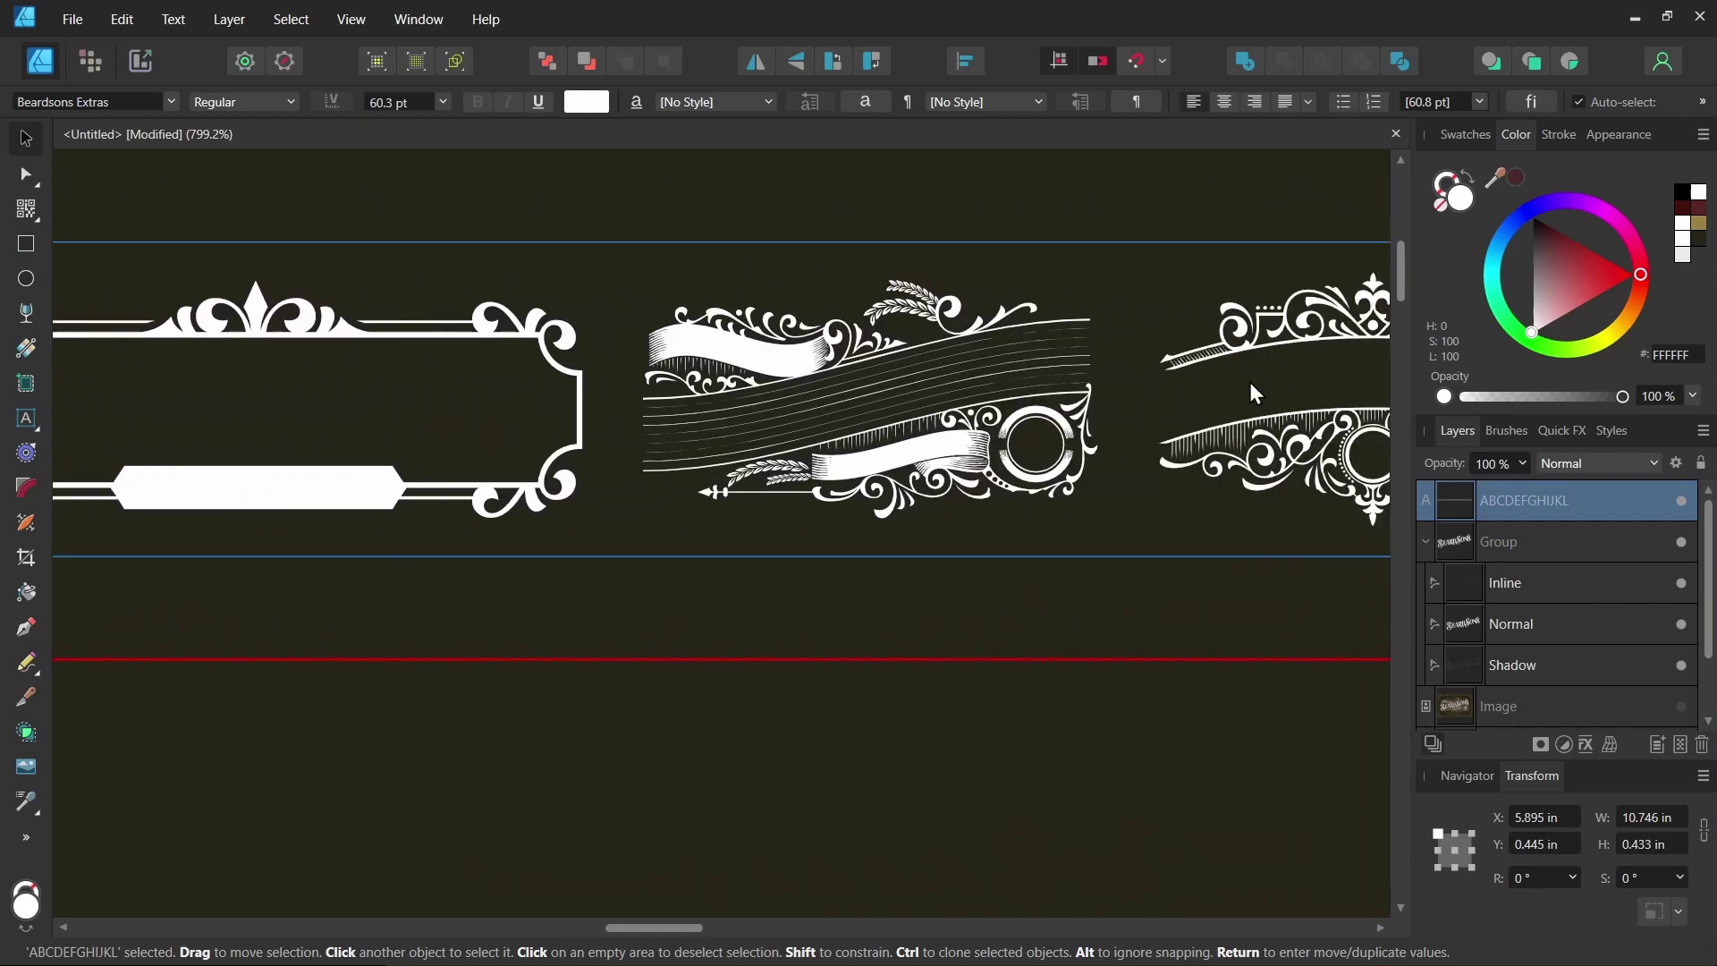
pyautogui.scroll(-3, 1051, 447)
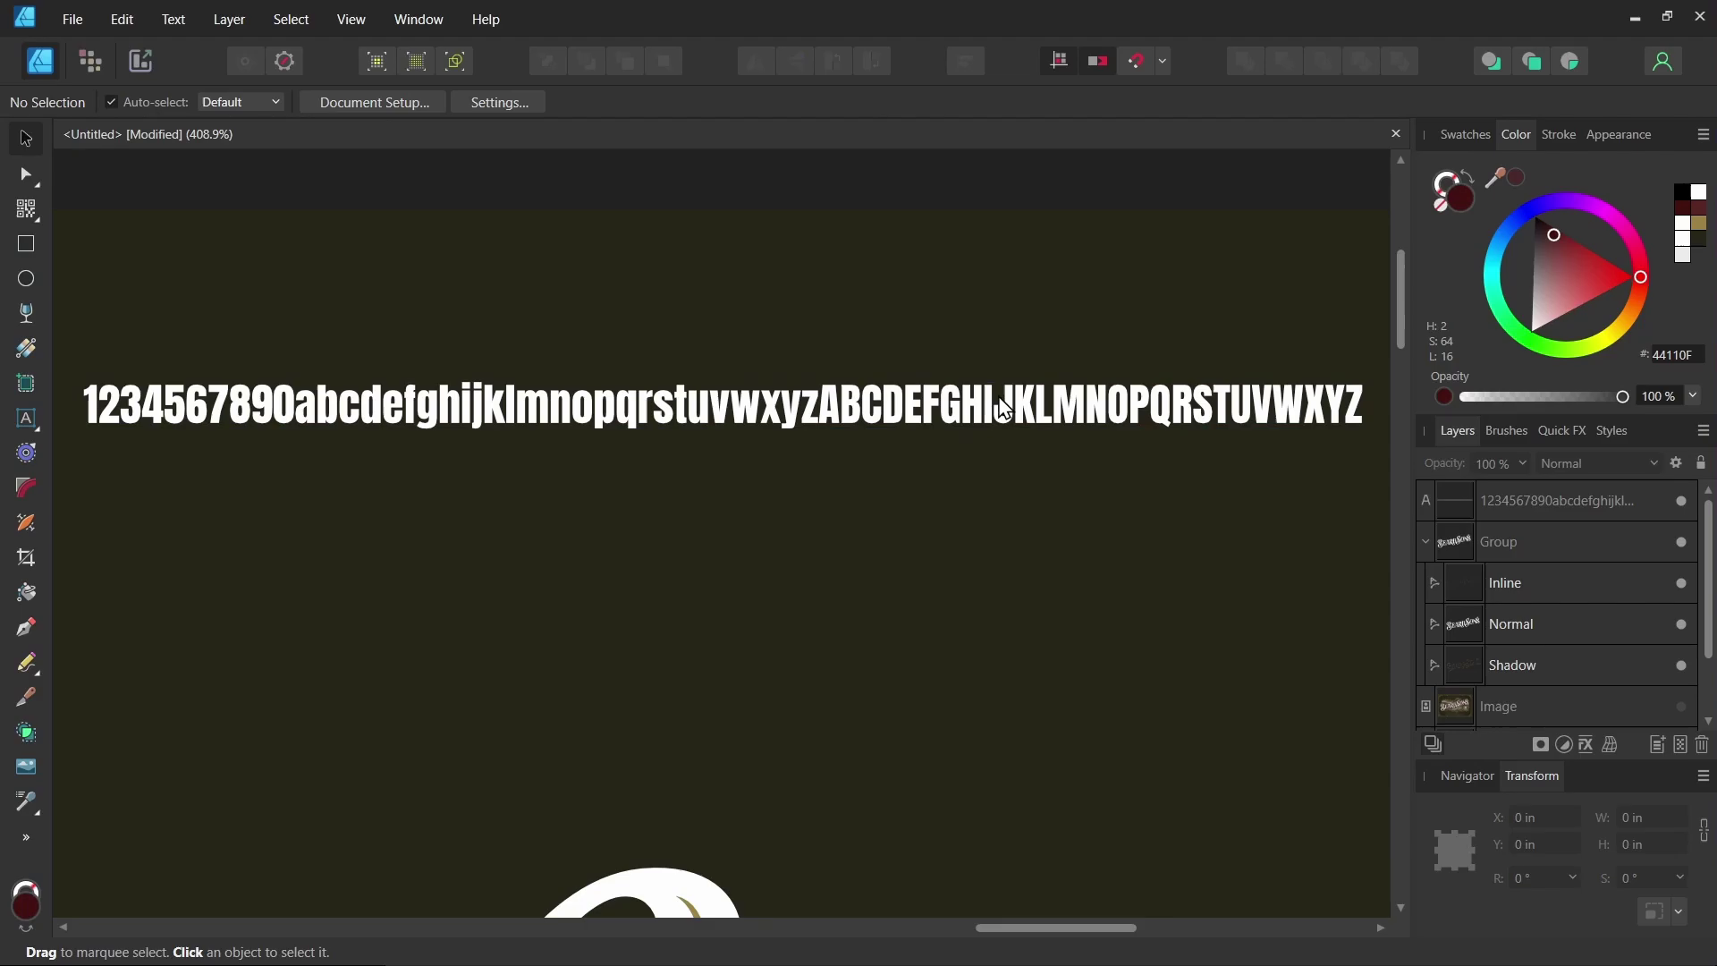
# Set the character sample in Beardsons Extras and break it into four lines.
pyautogui.click(675, 401)
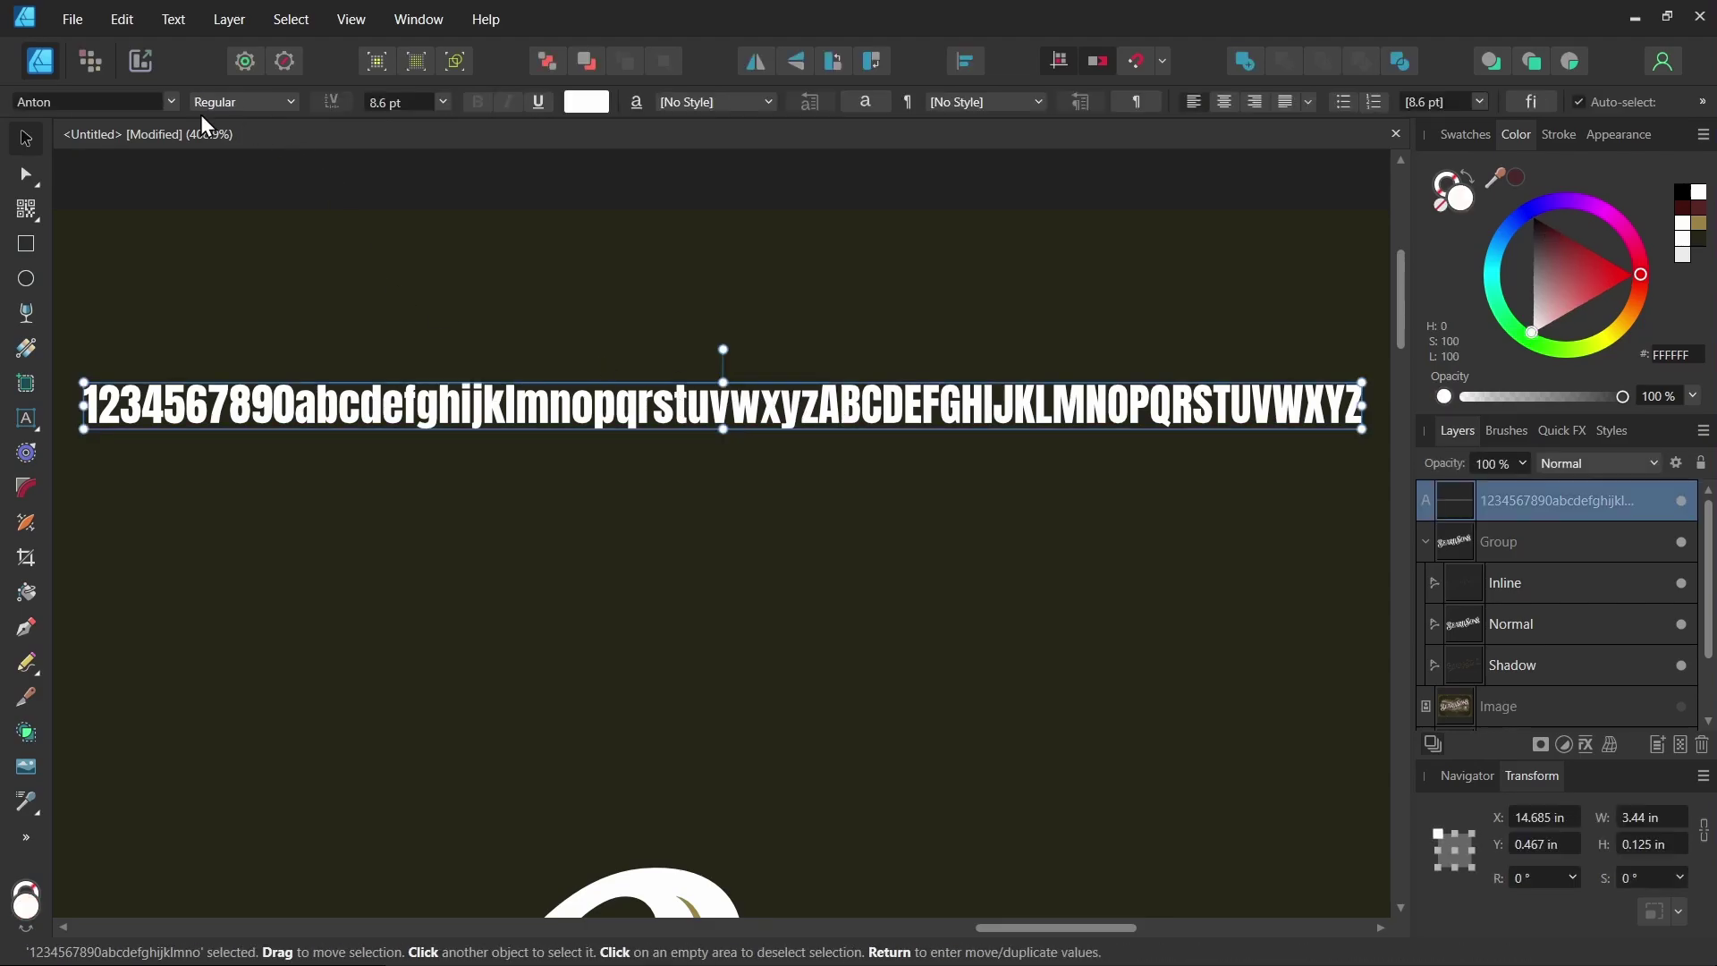
pyautogui.click(171, 101)
pyautogui.click(117, 417)
pyautogui.press('t')
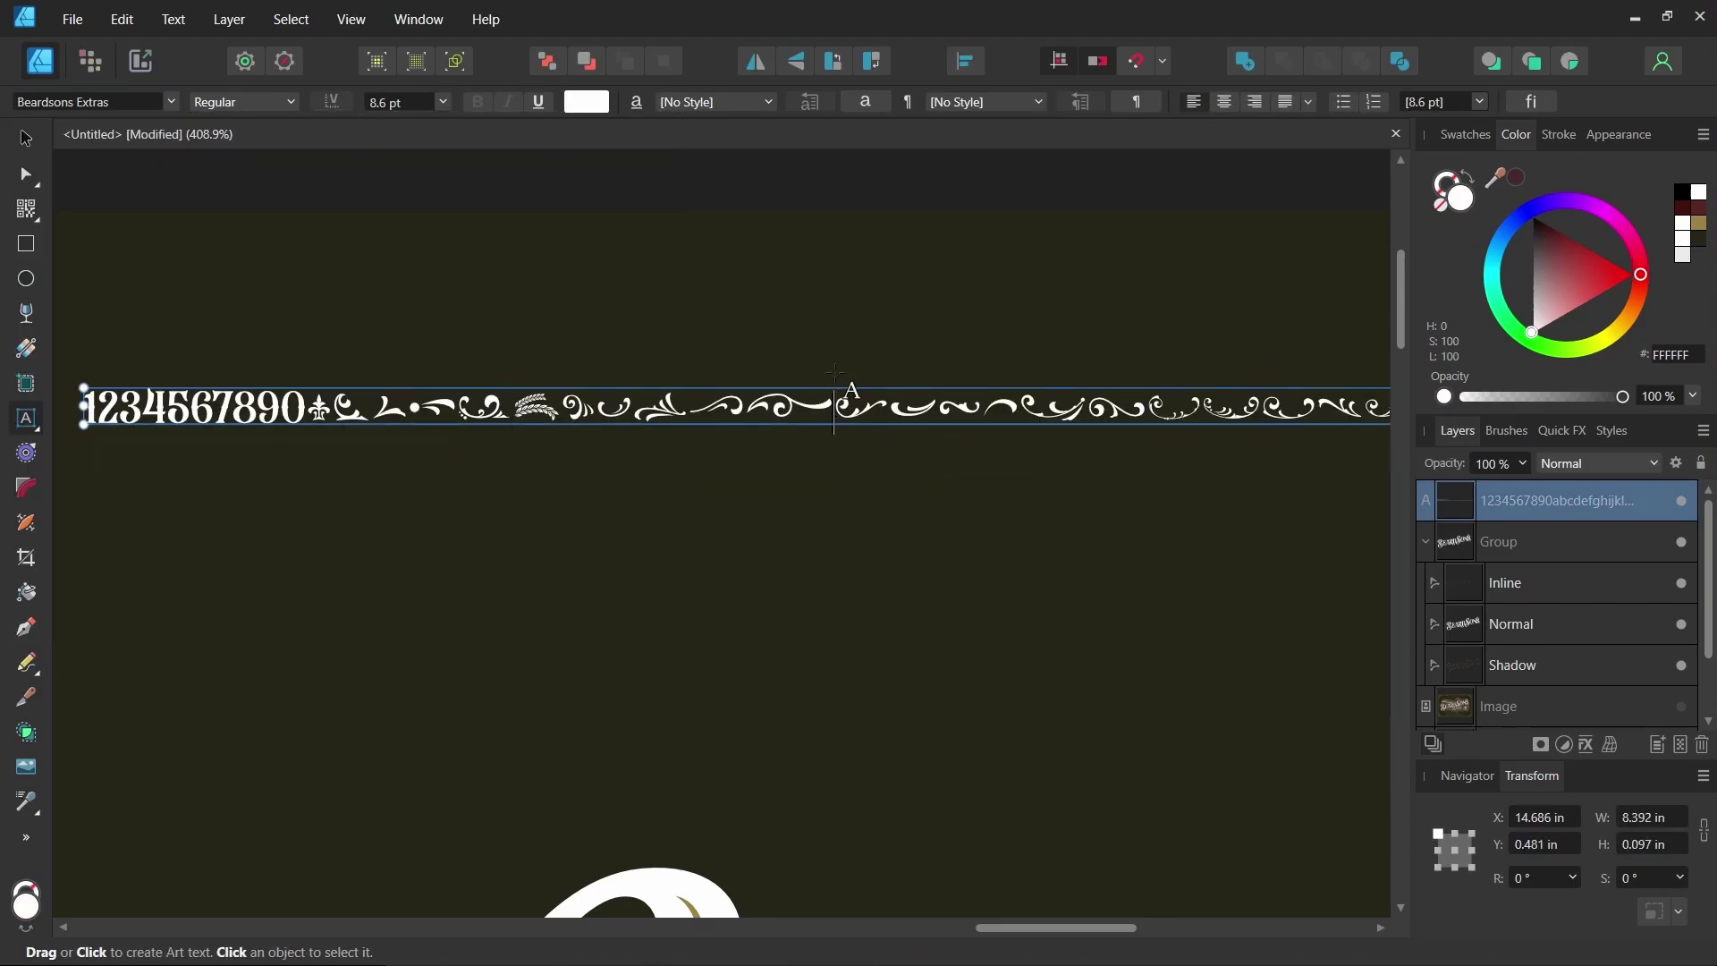
pyautogui.click(838, 402)
pyautogui.press('Return')
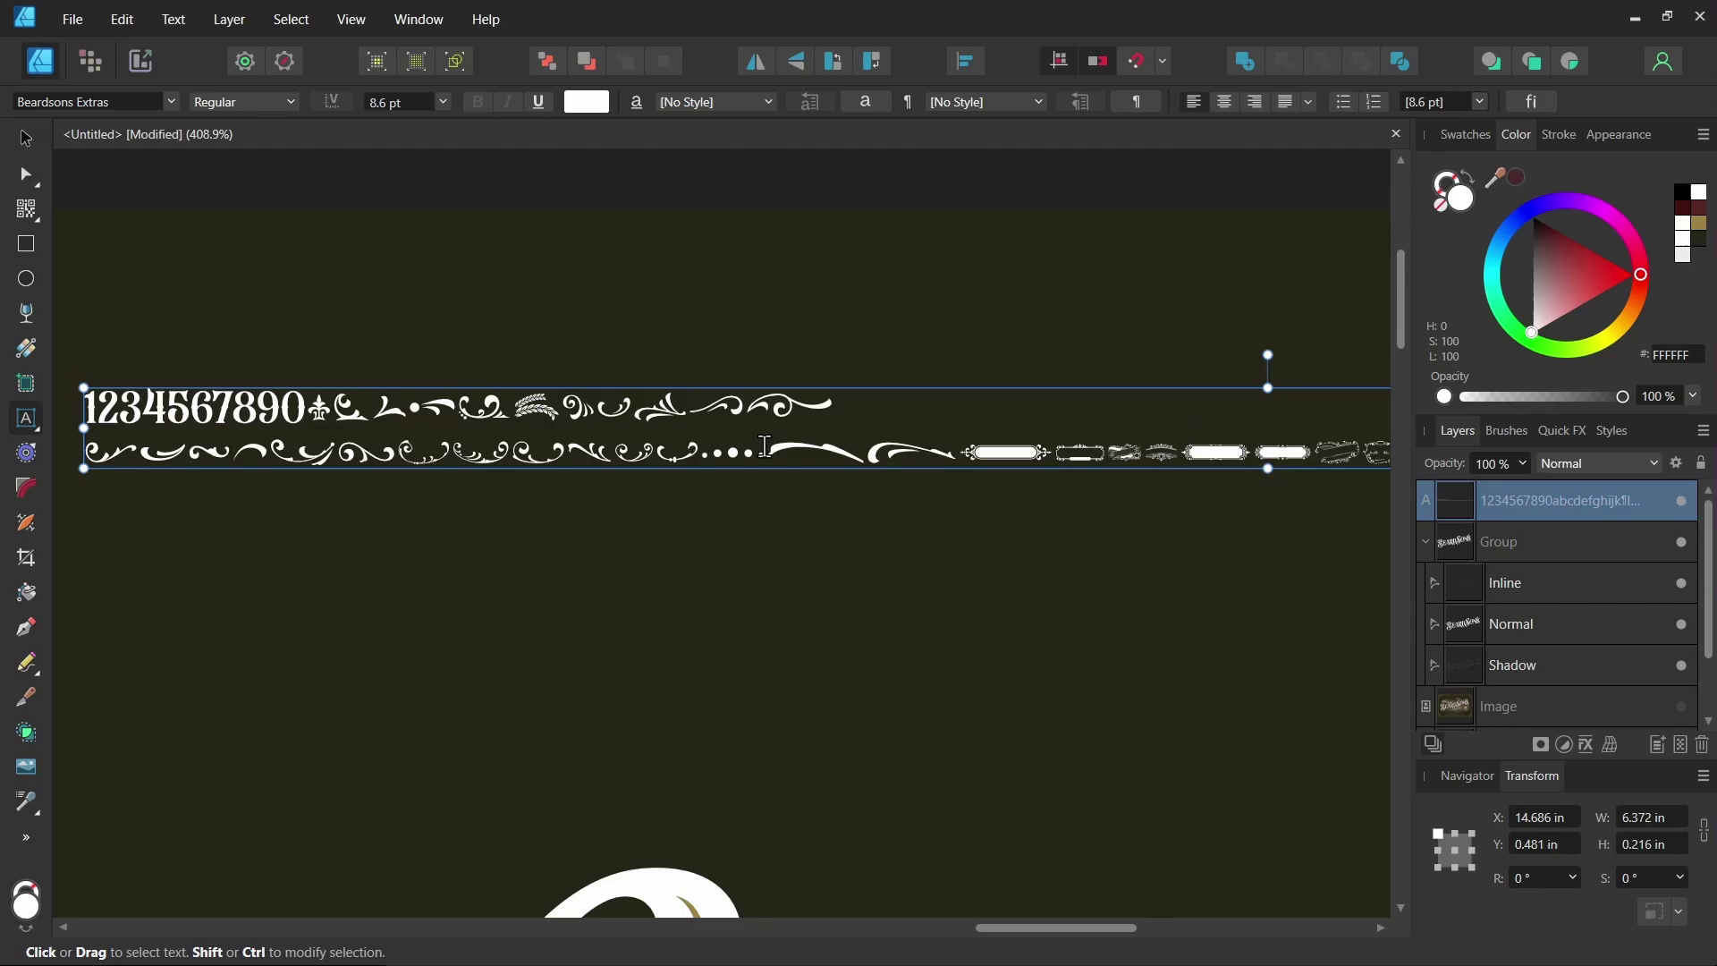
pyautogui.click(766, 451)
pyautogui.press('Return')
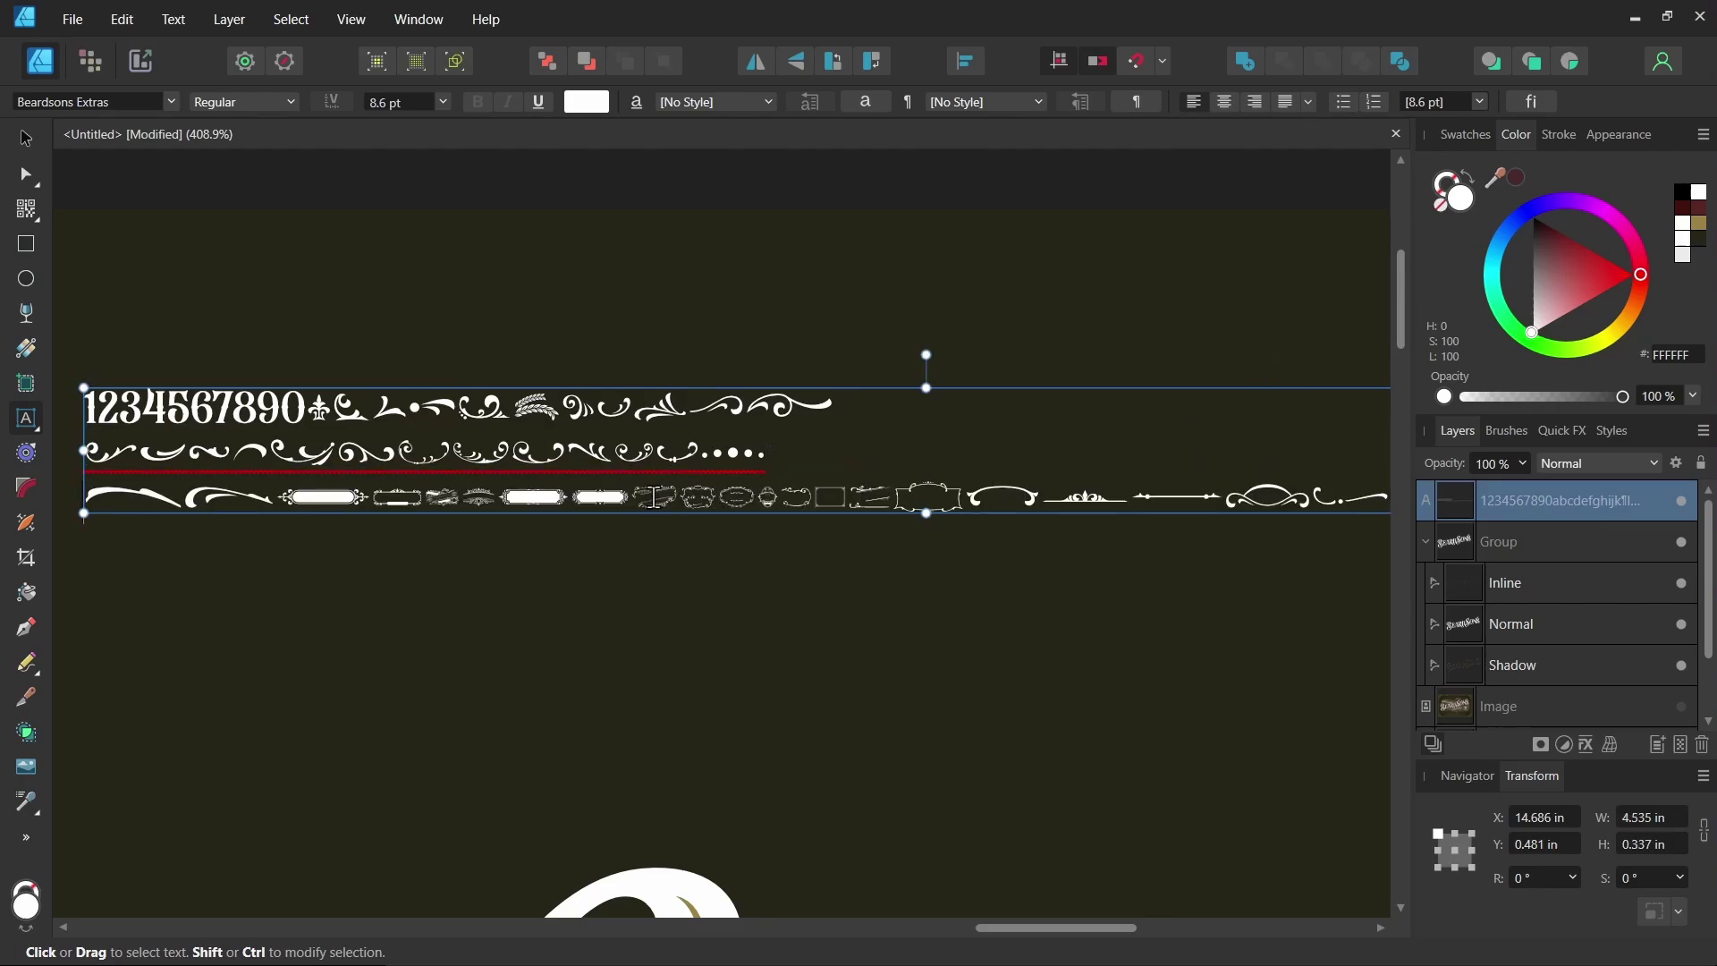
pyautogui.click(700, 500)
pyautogui.press('Return')
# Copy the banner ornament glyph and start a new text object on empty canvas.
pyautogui.scroll(3, 513, 447)
pyautogui.scroll(1, 513, 447)
pyautogui.click(624, 465)
pyautogui.moveTo(624, 465); pyautogui.dragTo(446, 463)
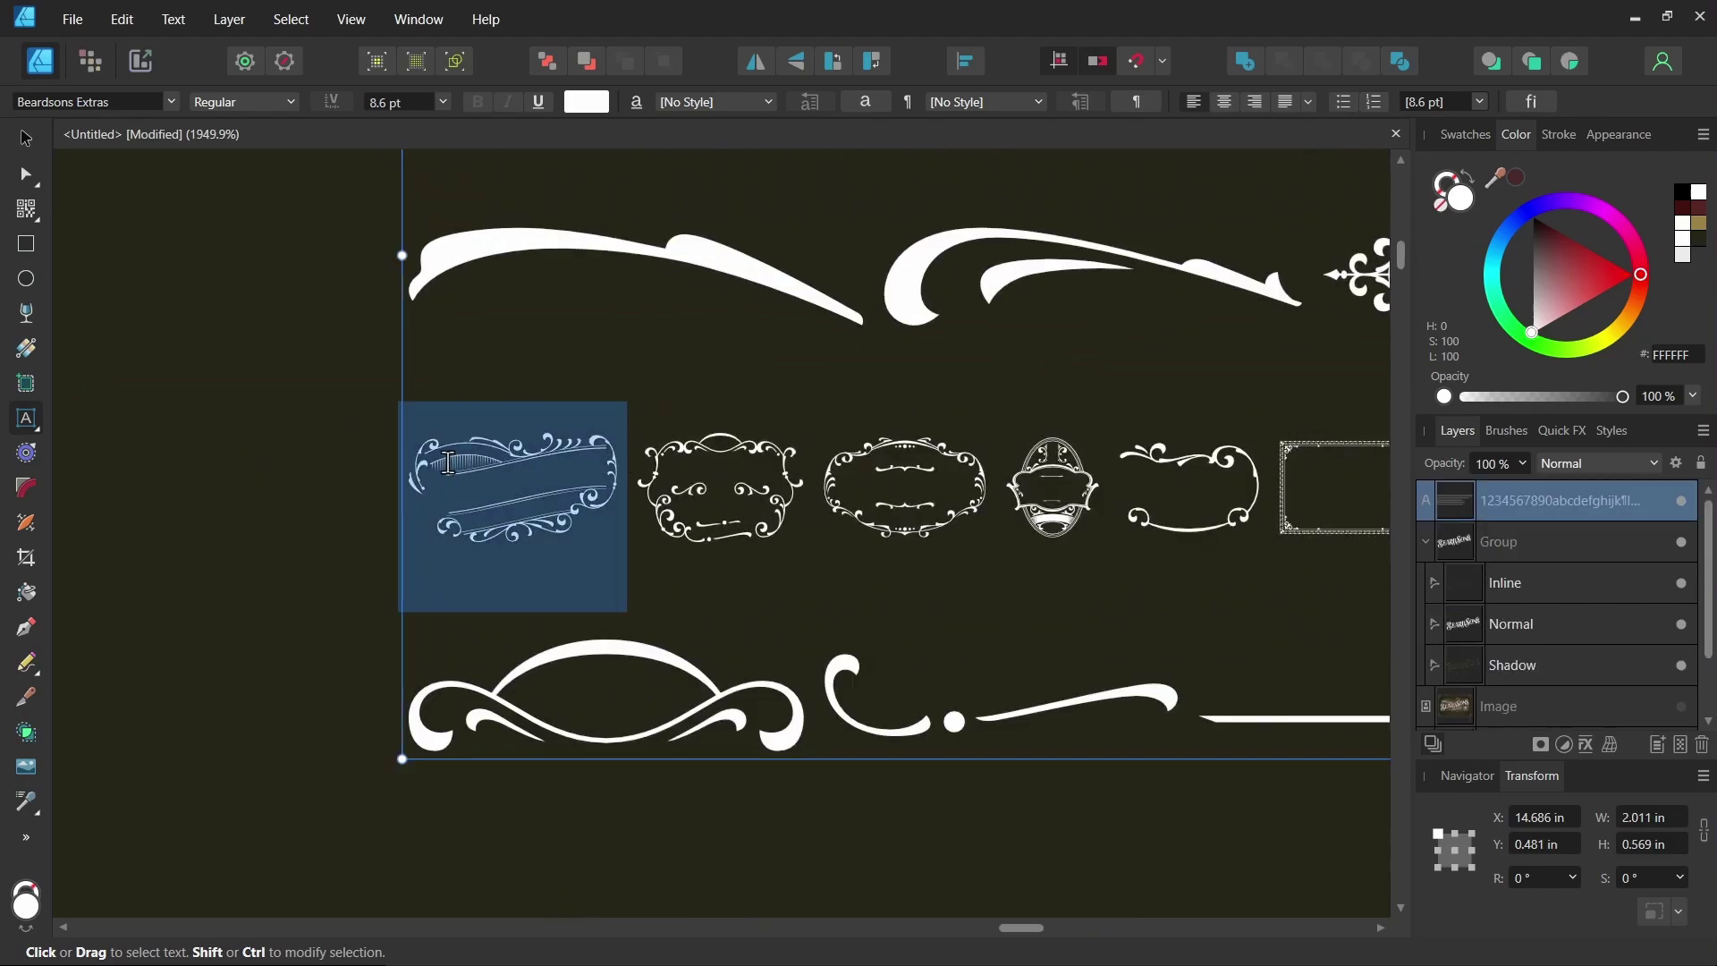
pyautogui.press('Escape')
pyautogui.scroll(-3, 304, 384)
pyautogui.scroll(-3, 304, 384)
pyautogui.click(936, 571)
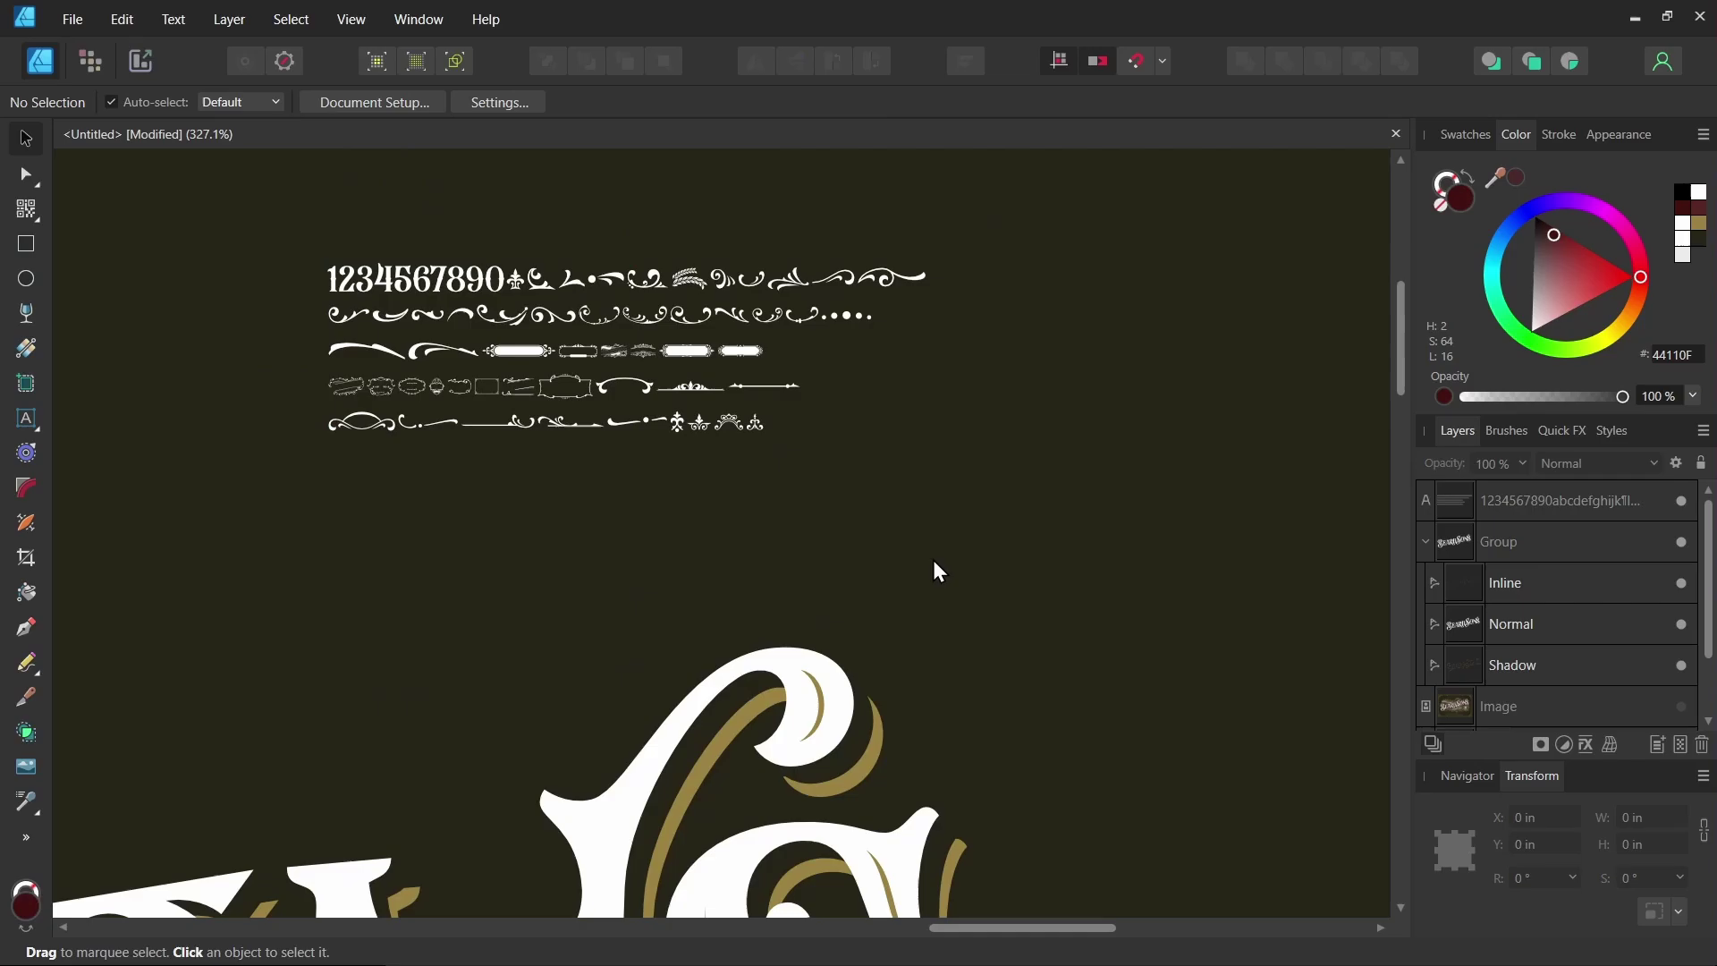
pyautogui.click(486, 559)
pyautogui.scroll(4, 486, 559)
# Paste the banner glyph as its own text and convert it to art text.
pyautogui.press('t')
pyautogui.moveTo(507, 536); pyautogui.dragTo(373, 532)
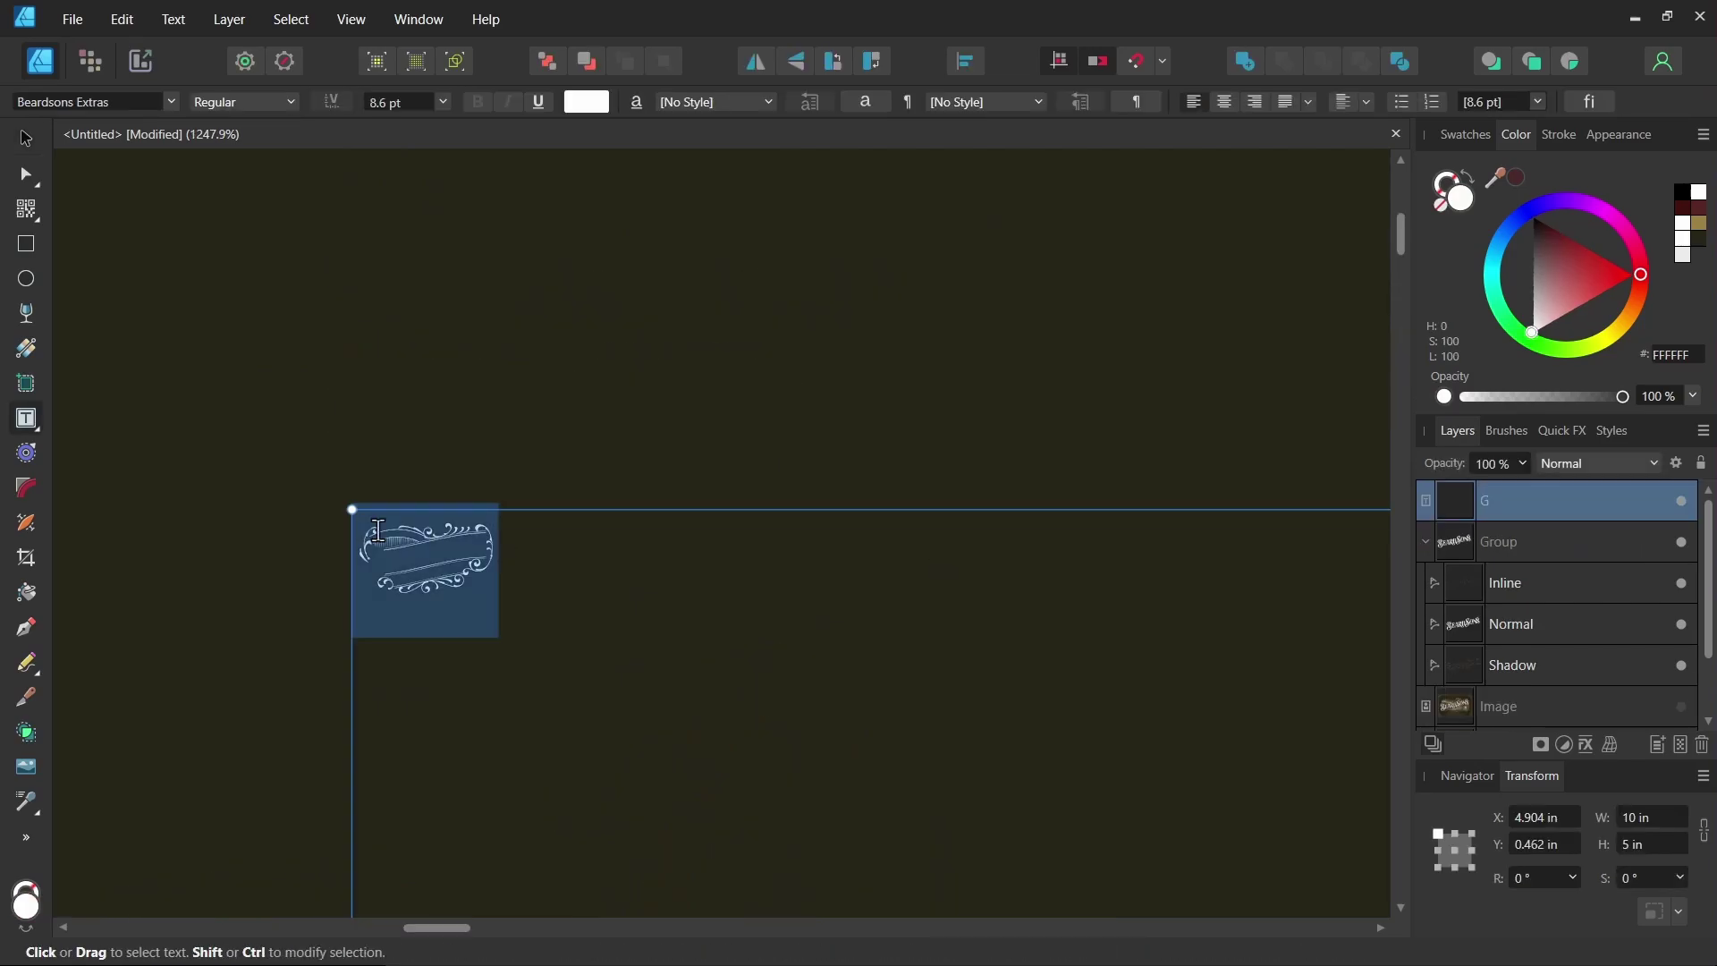
pyautogui.click(530, 541)
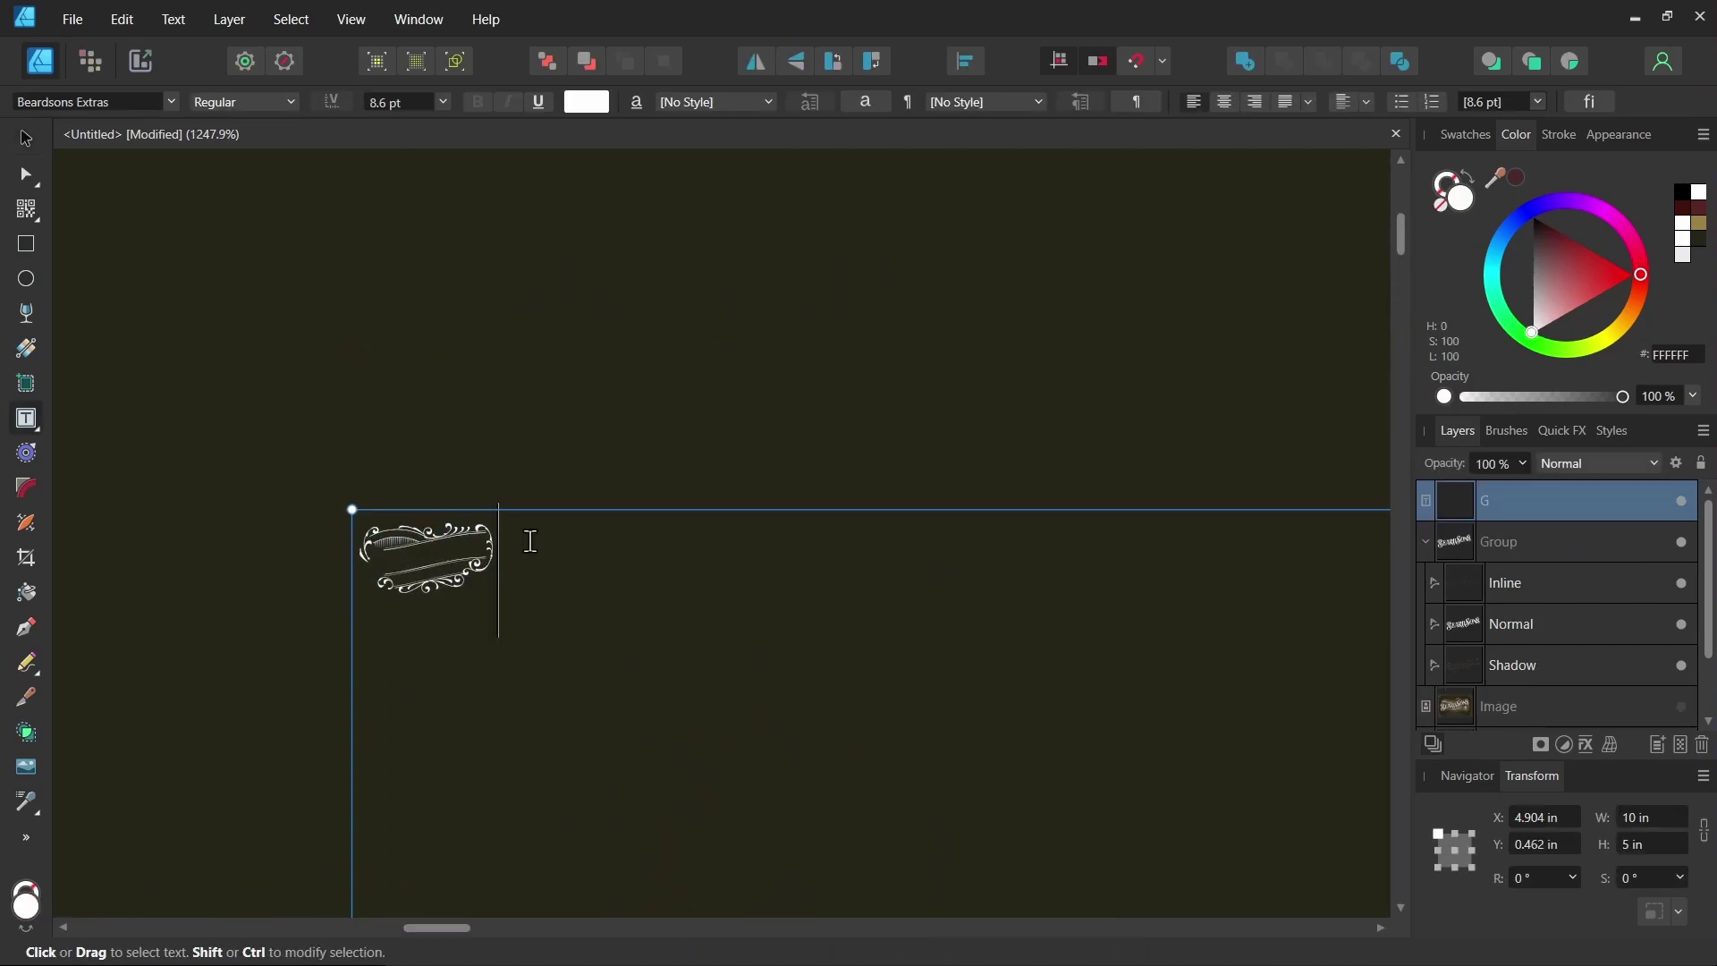
pyautogui.click(248, 19)
pyautogui.click(365, 644)
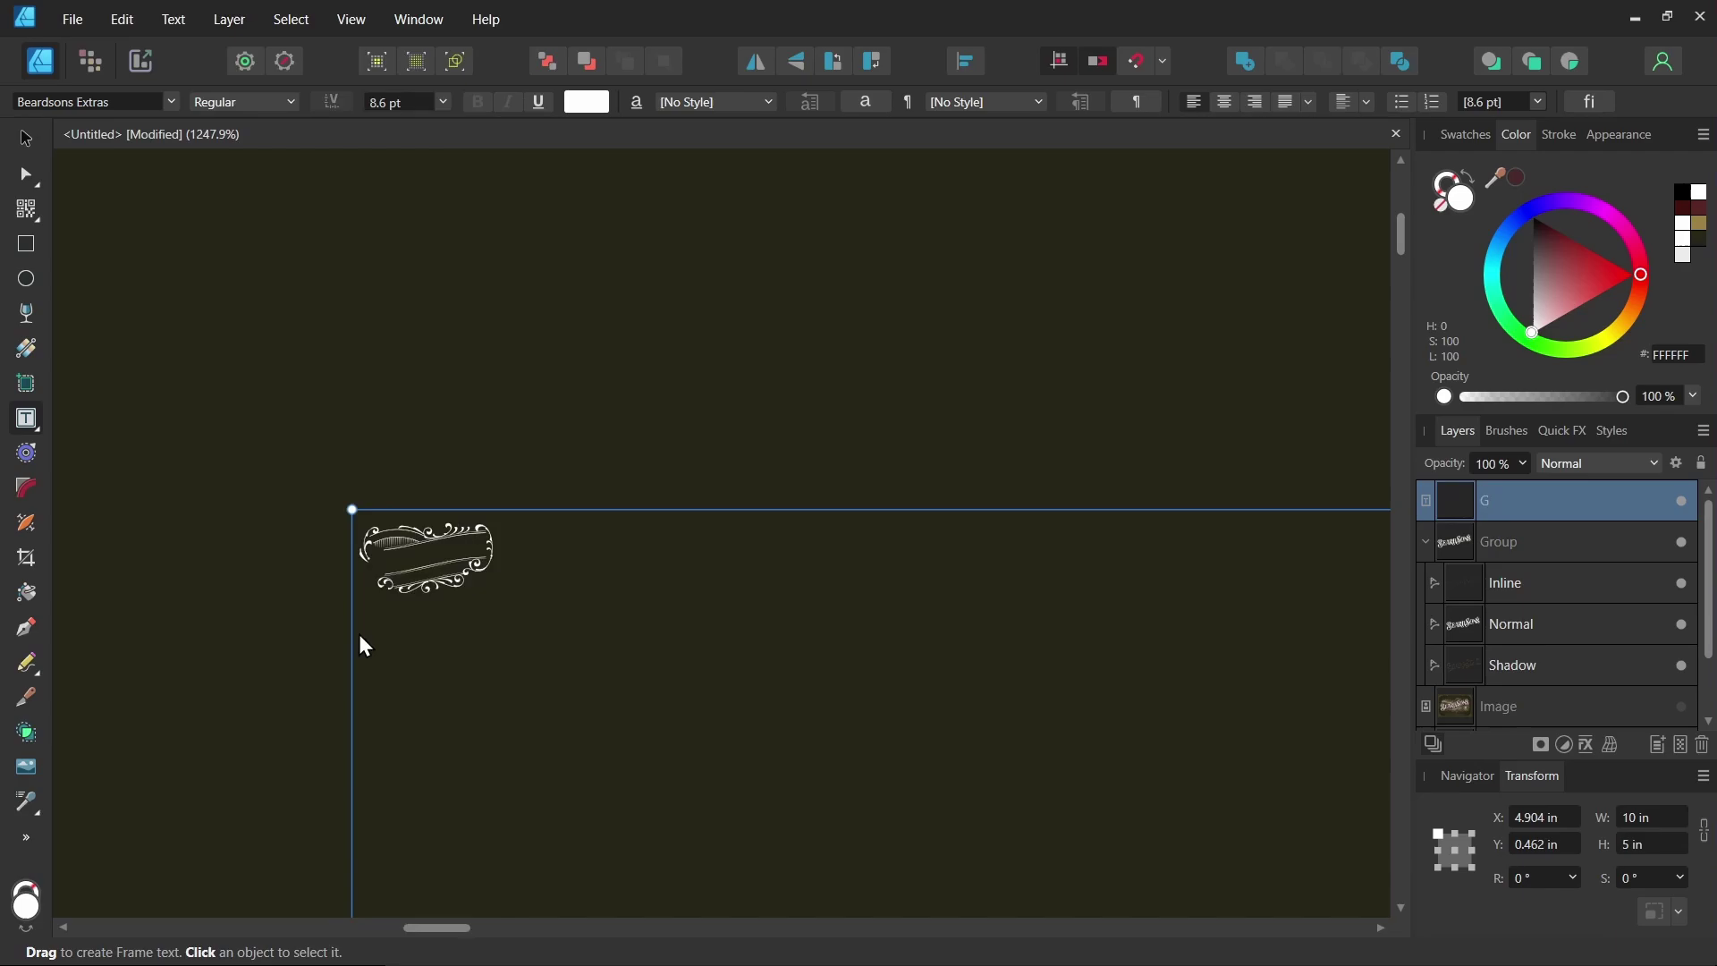
# Enlarge the banner ornament to about 5.7 × 3.0 in and nudge it left.
pyautogui.press('Escape')
pyautogui.moveTo(533, 464); pyautogui.dragTo(1080, 716)
pyautogui.hotkey('ctrl', '0')
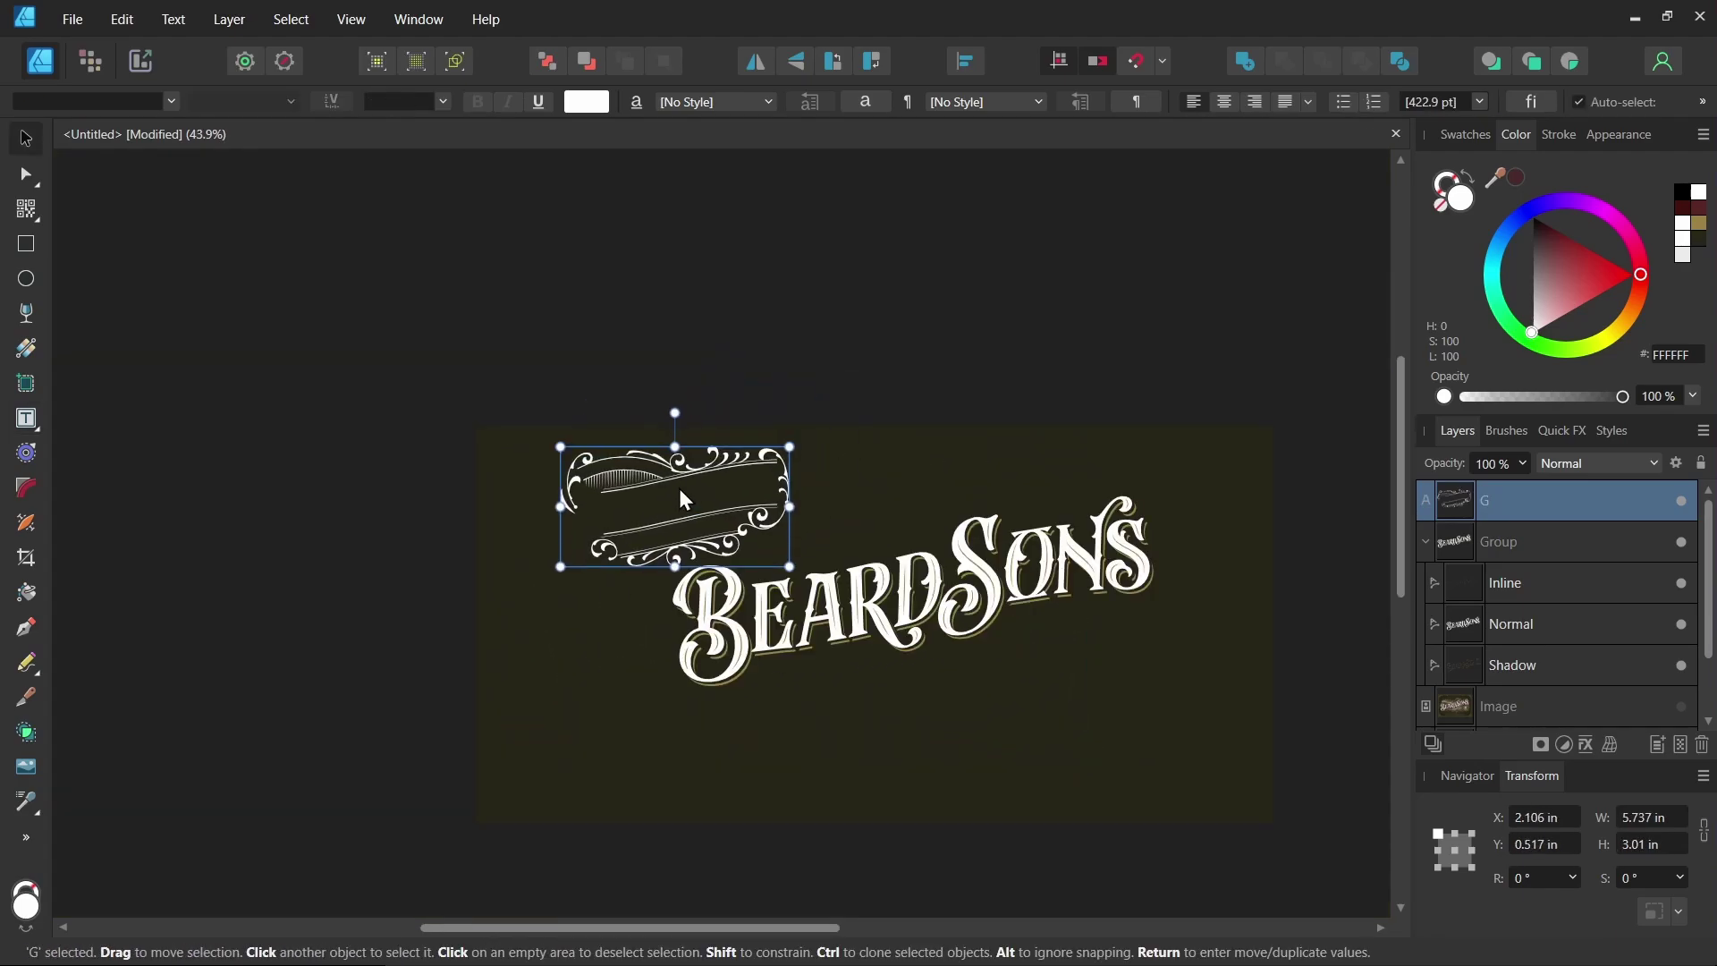
pyautogui.press('Left')
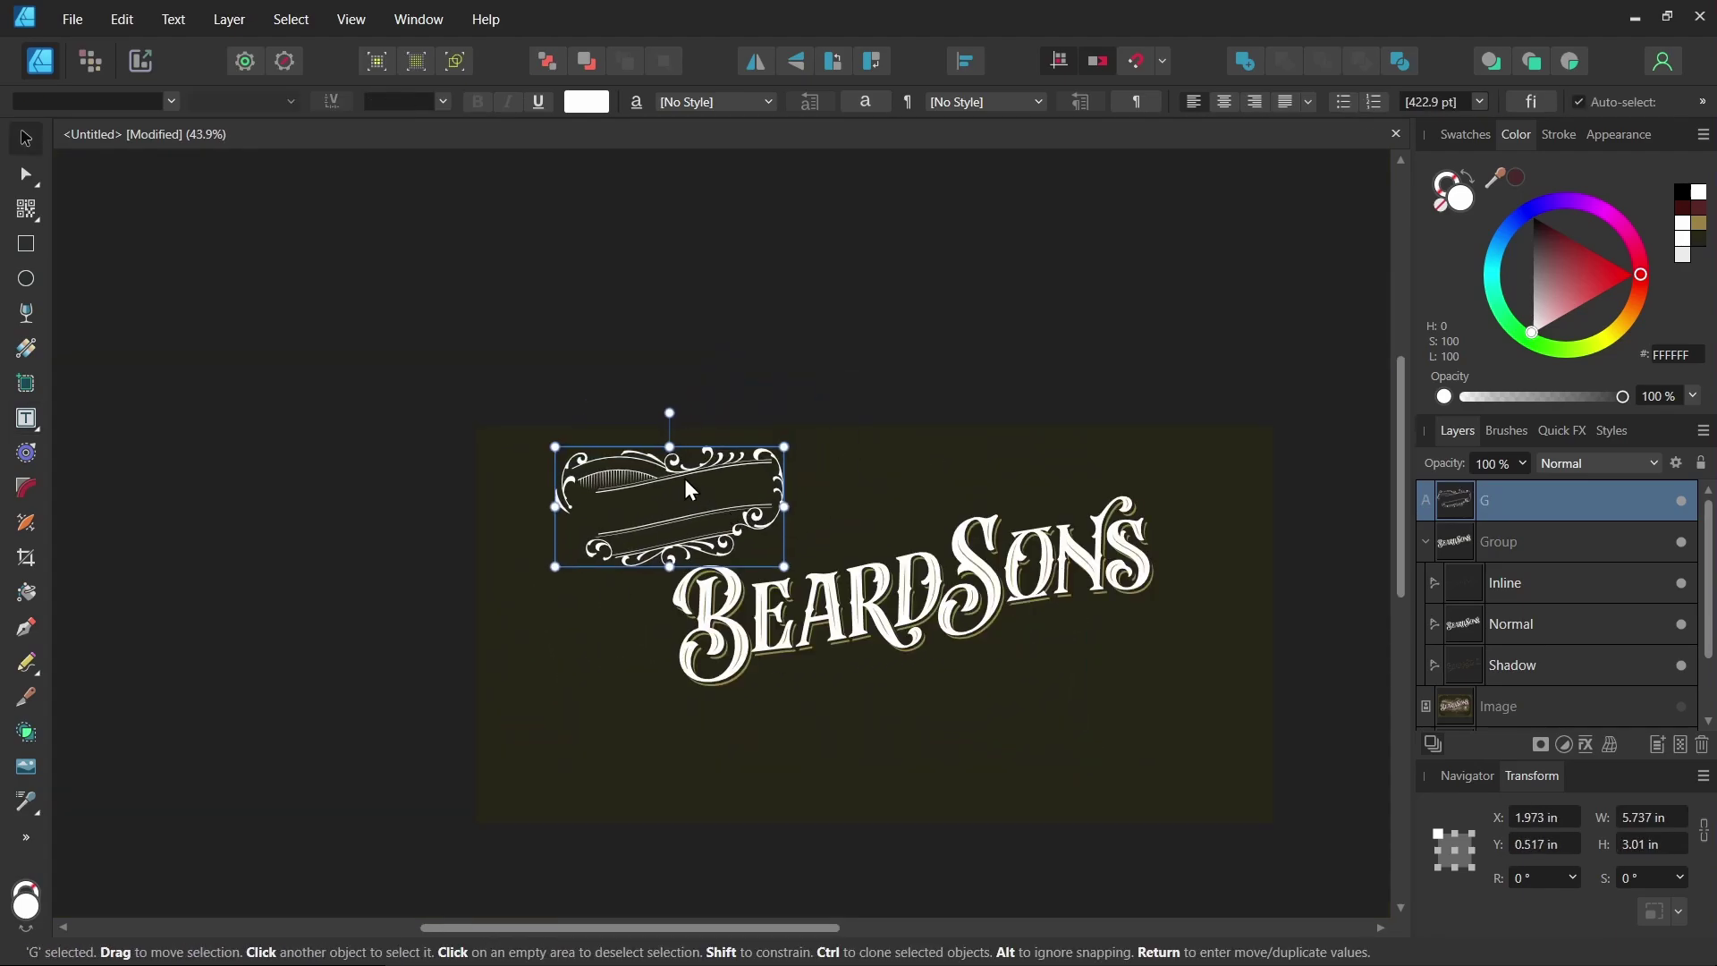
pyautogui.click(231, 22)
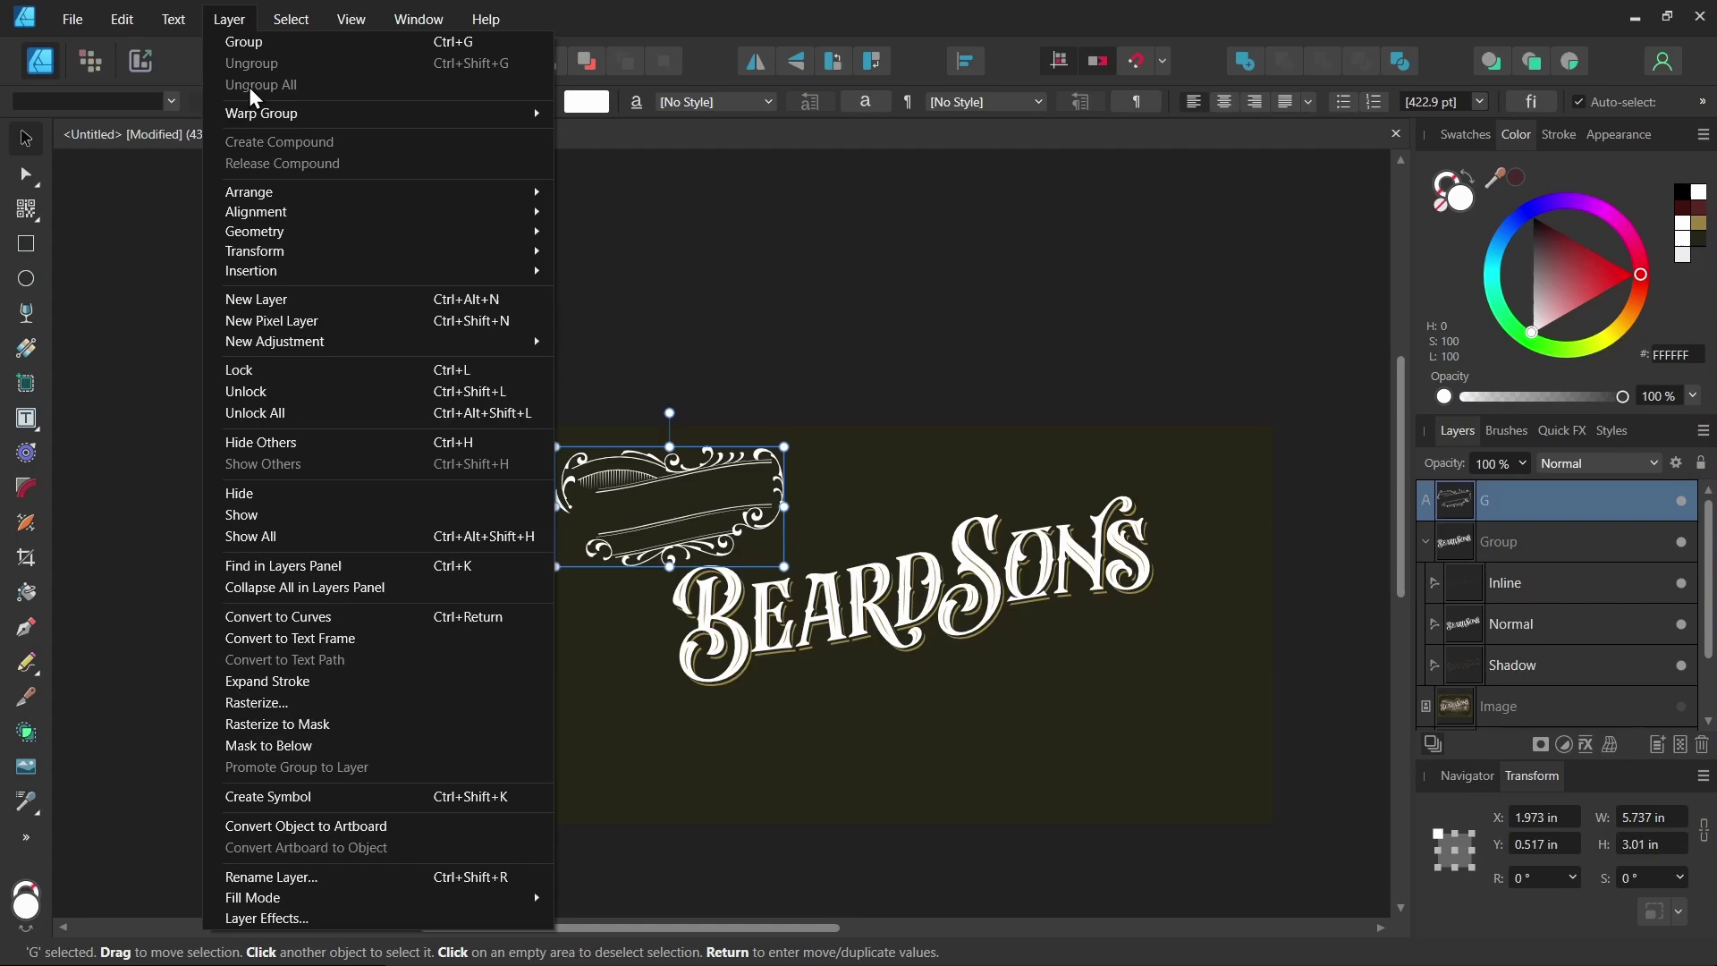
# Convert the ornament glyph to curves and select it with the Node tool to show its nodes.
pyautogui.click(339, 616)
pyautogui.press('a')
pyautogui.scroll(6, 663, 507)
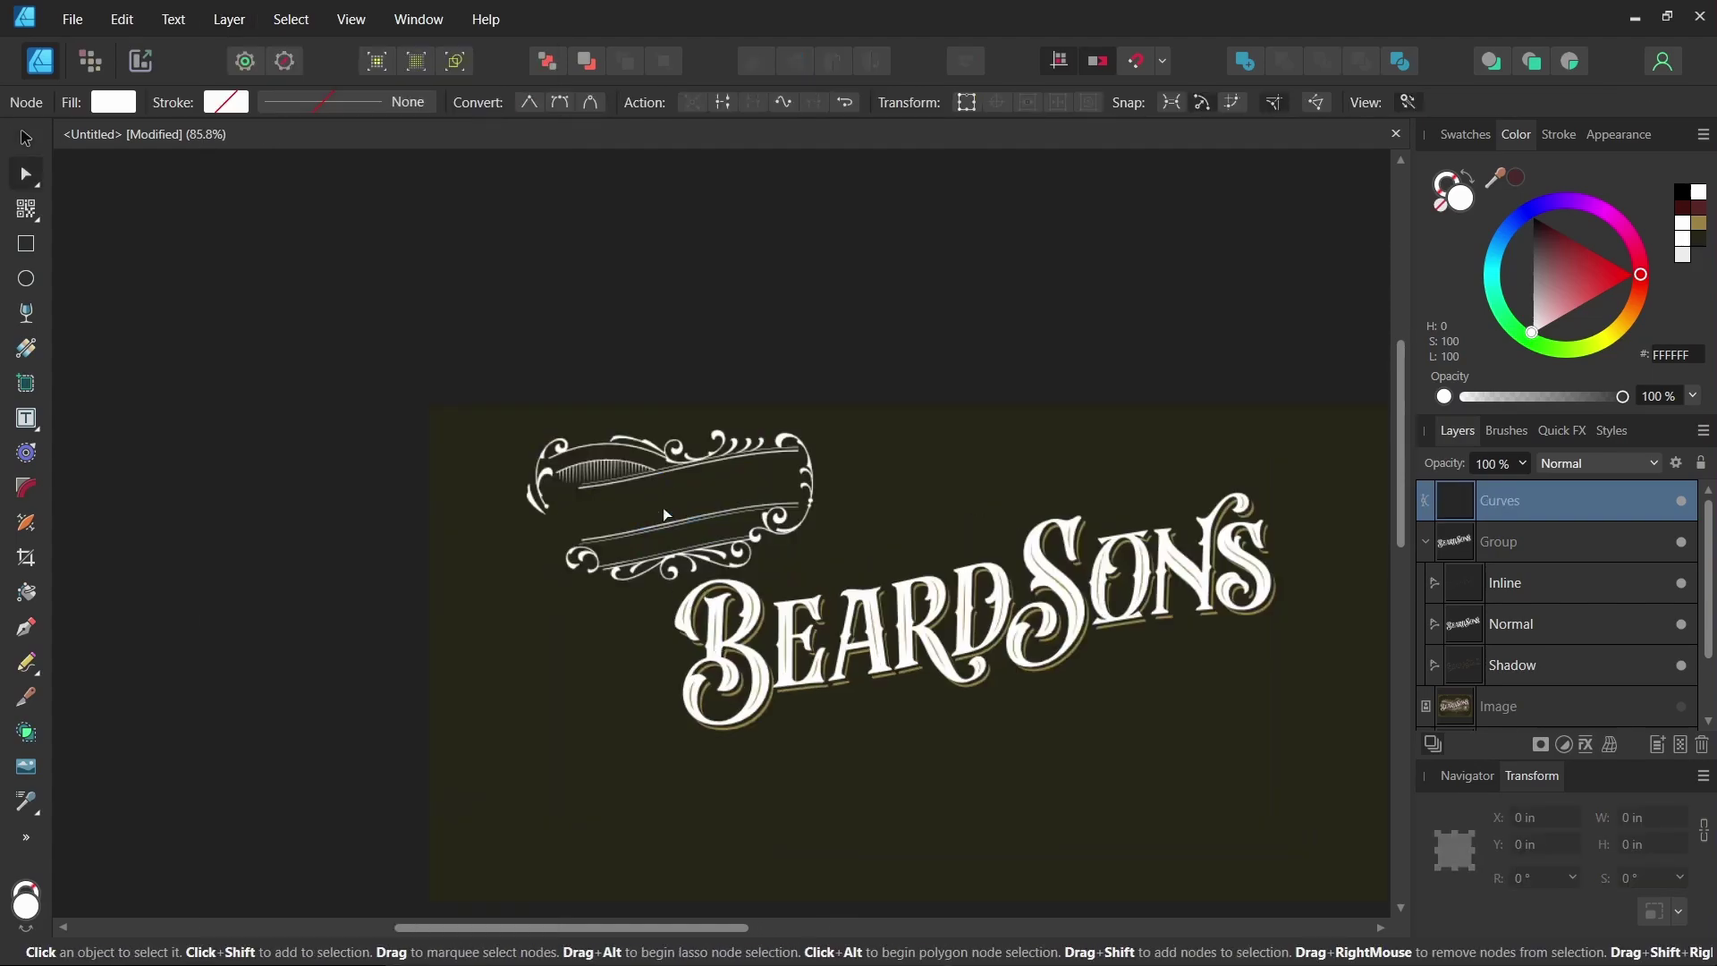
pyautogui.click(978, 430)
# Pull the lower-left scroll's nodes farther left, then reselect the whole ornament.
pyautogui.scroll(-3, 641, 700)
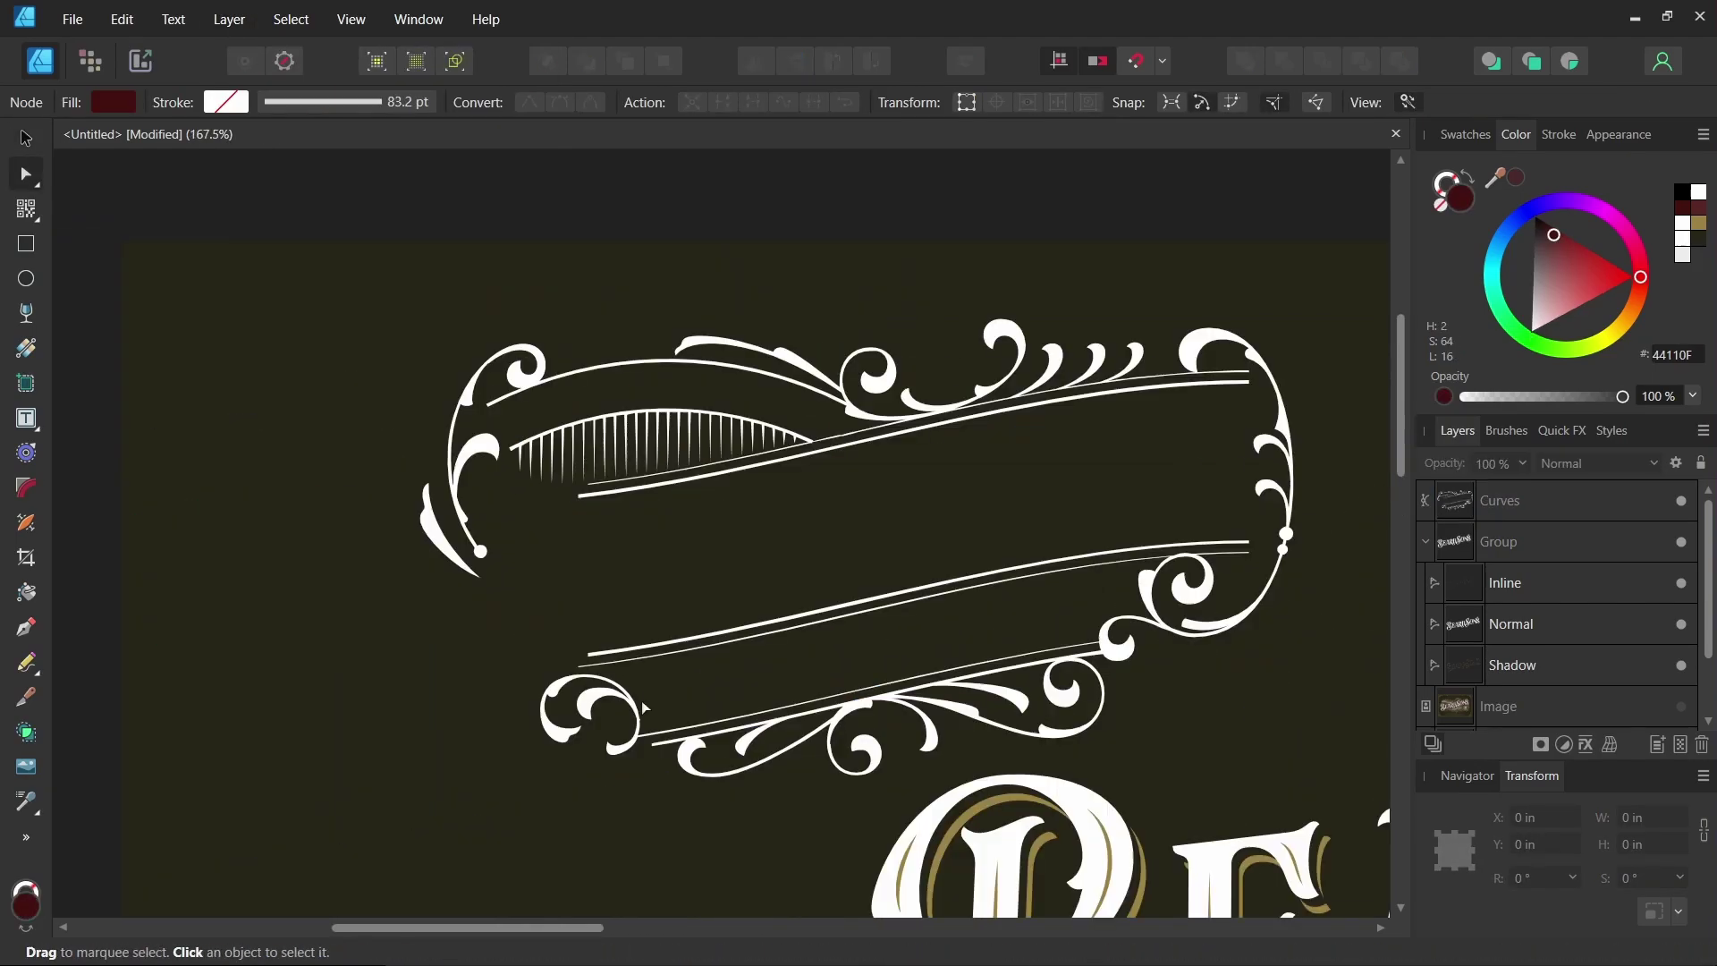
pyautogui.scroll(-1, 775, 561)
pyautogui.scroll(6, 680, 572)
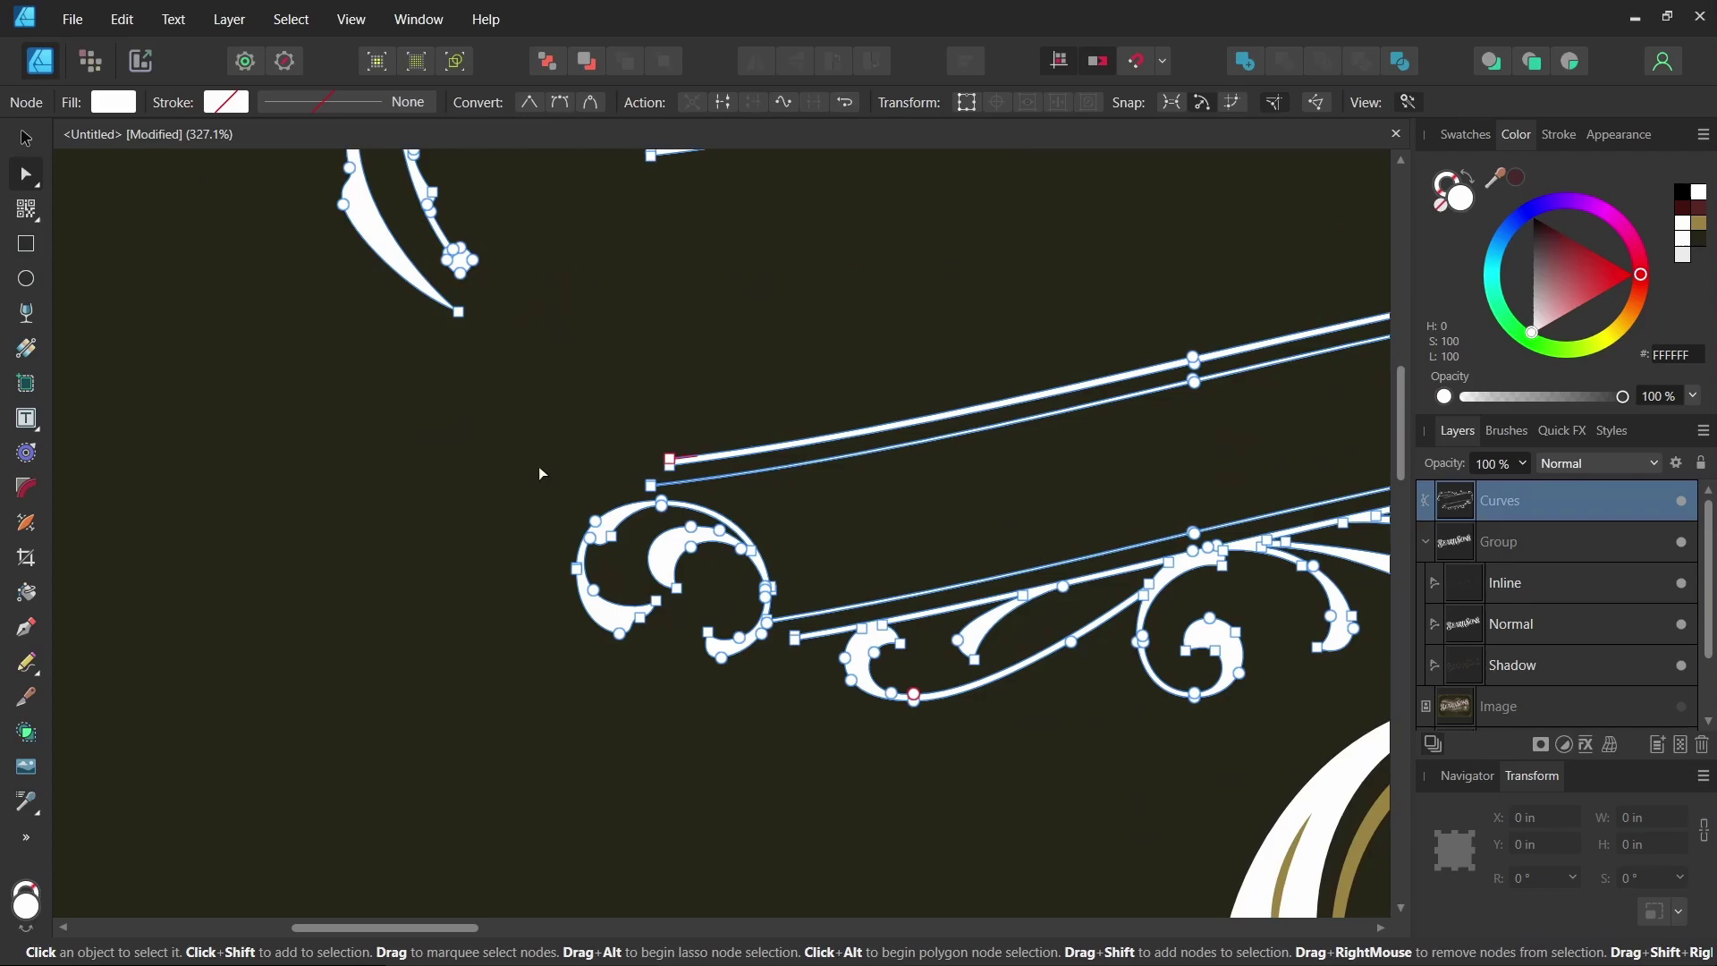
pyautogui.moveTo(477, 405); pyautogui.dragTo(400, 725)
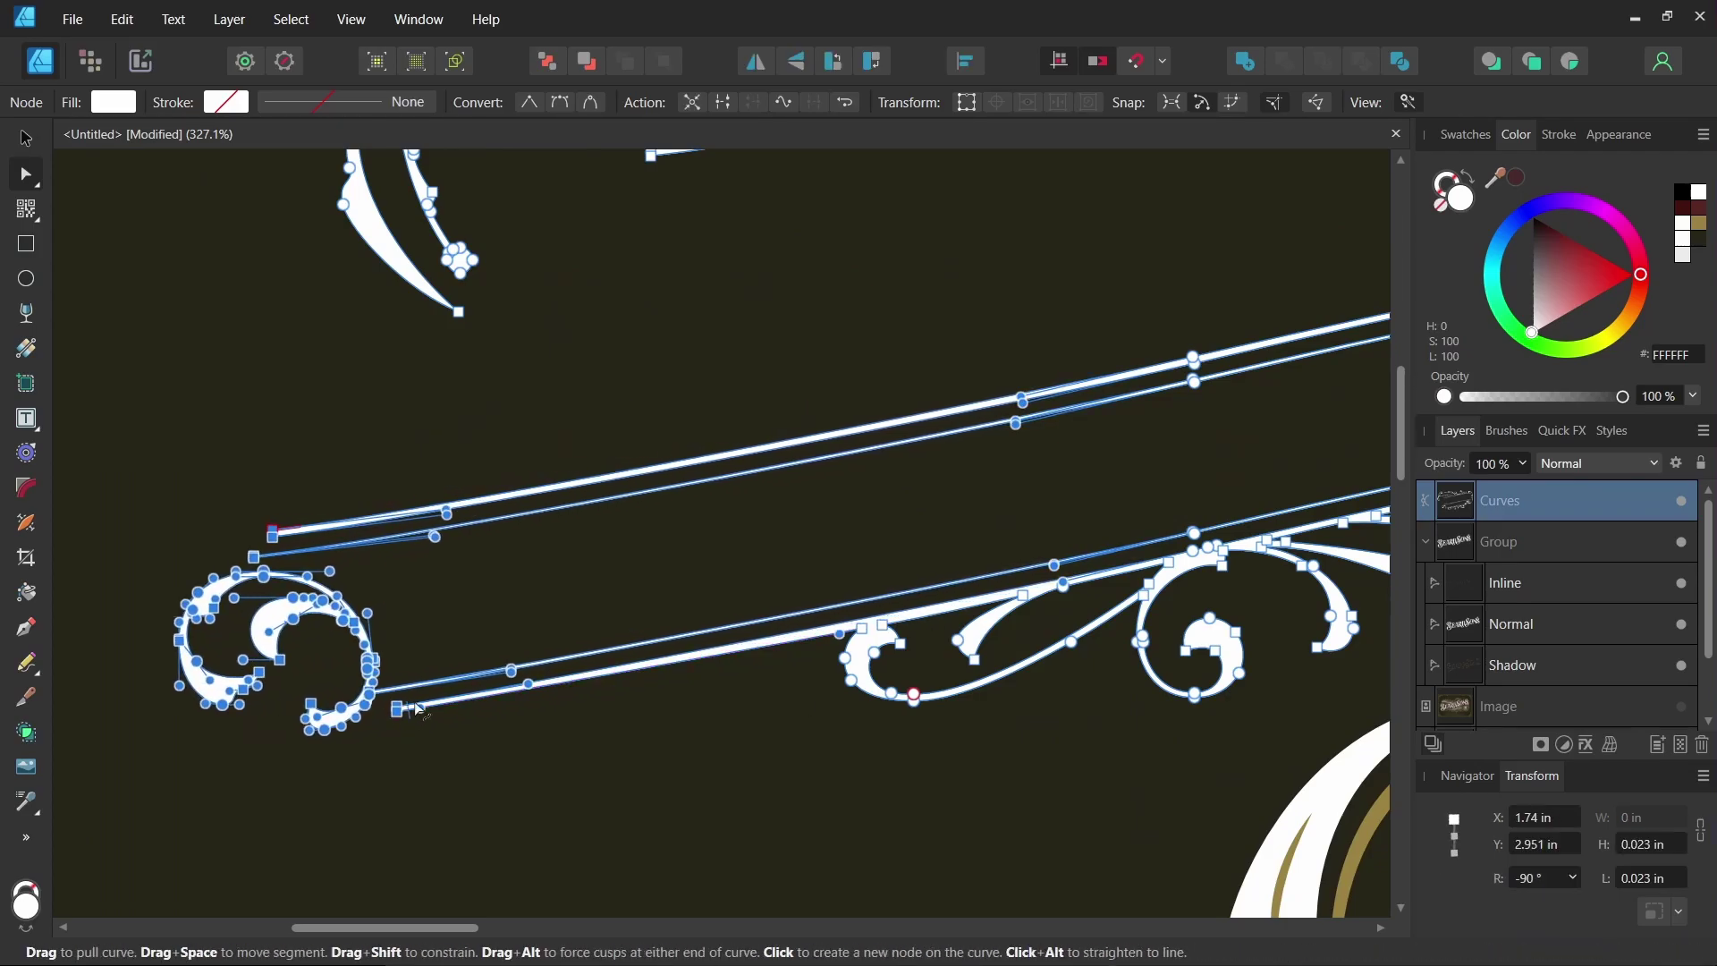
pyautogui.scroll(-5, 474, 639)
pyautogui.click(721, 485)
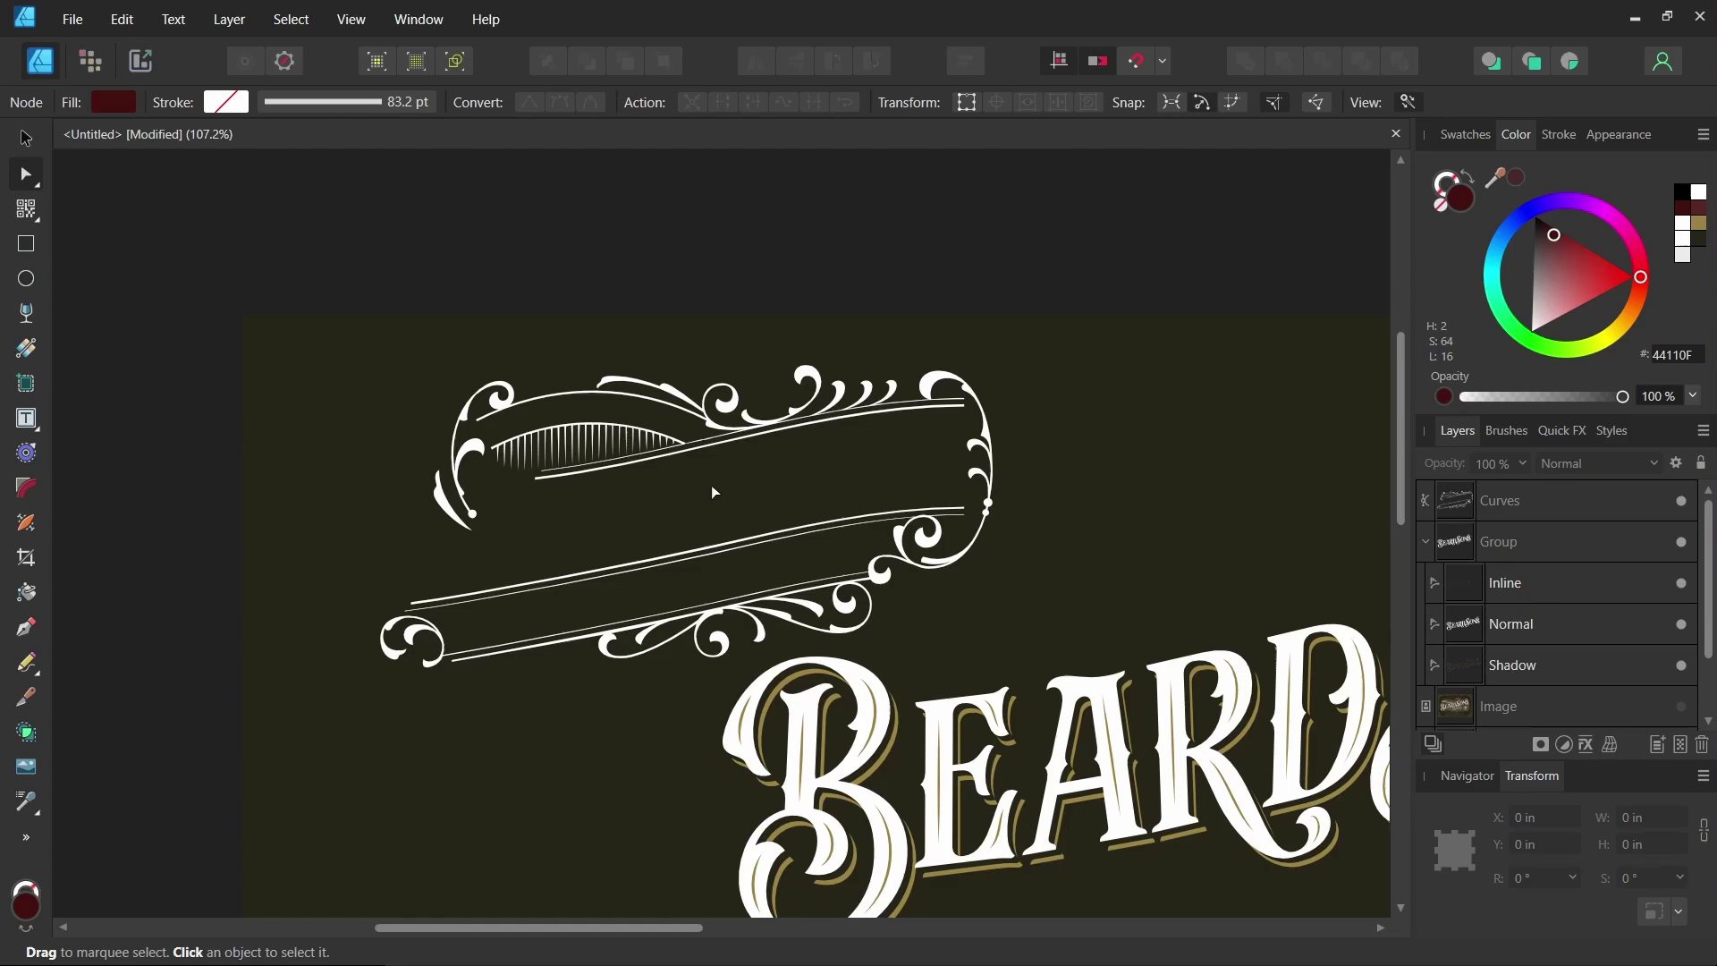
pyautogui.scroll(-2, 727, 497)
pyautogui.press('v')
pyautogui.click(727, 490)
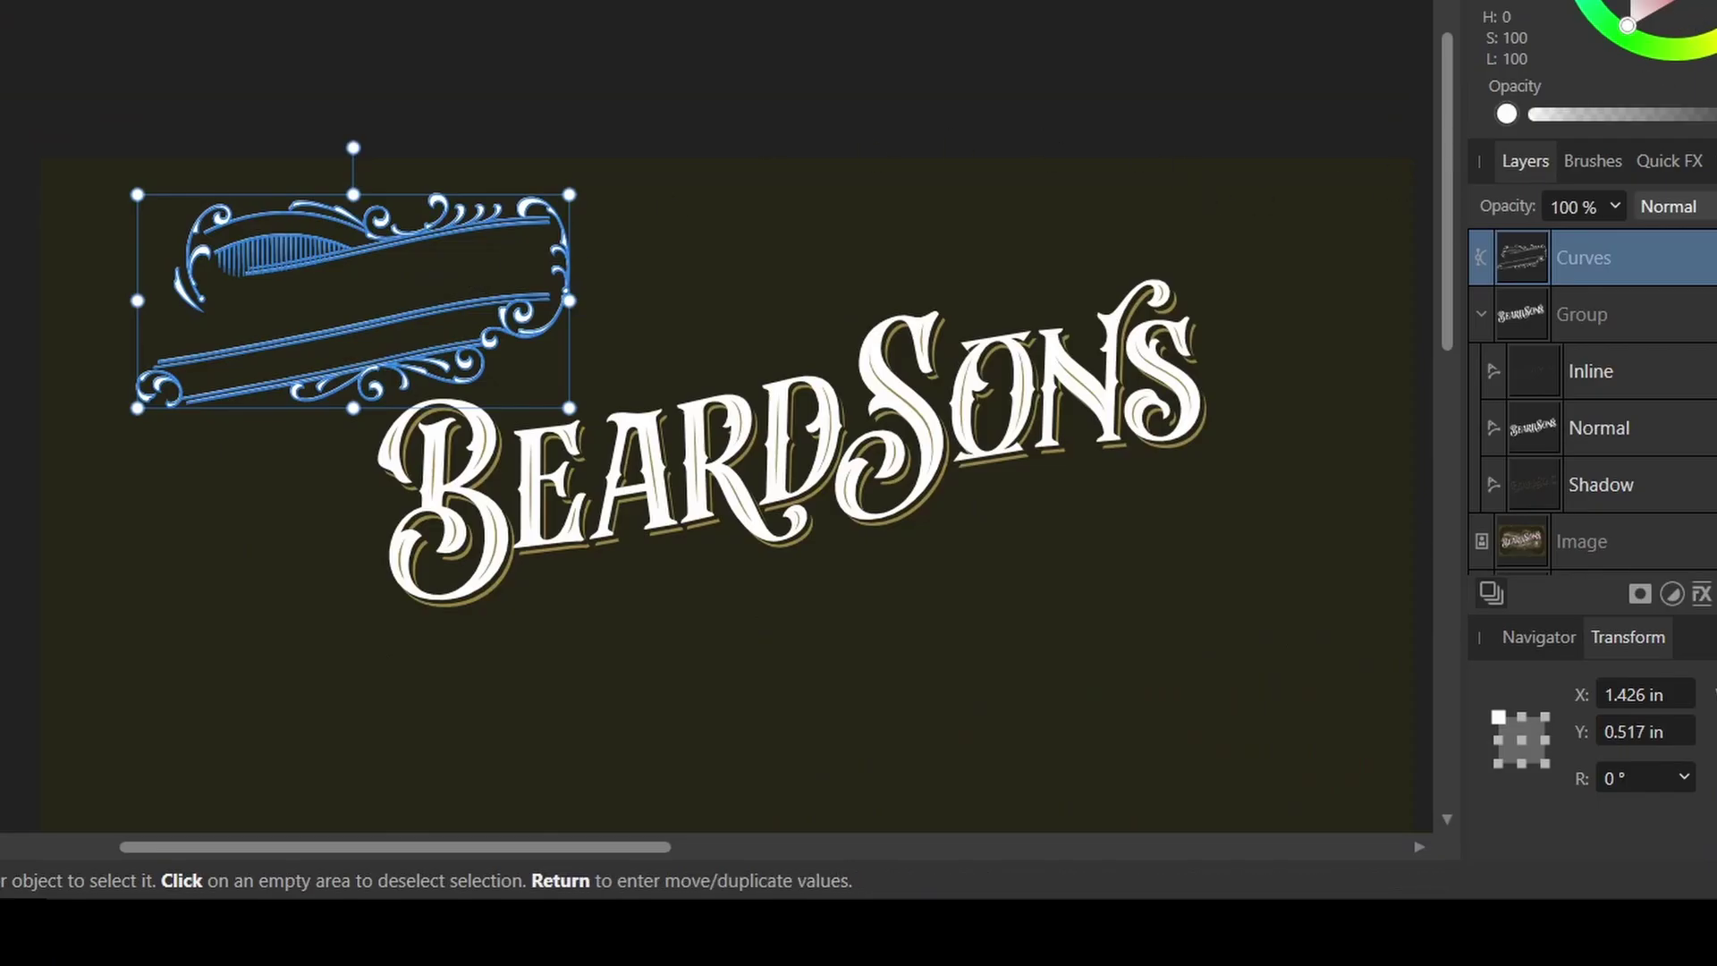
# Move the ornament frame up behind the BeardSons lettering and stretch it to 5.285 in tall.
pyautogui.moveTo(467, 340); pyautogui.dragTo(733, 568)
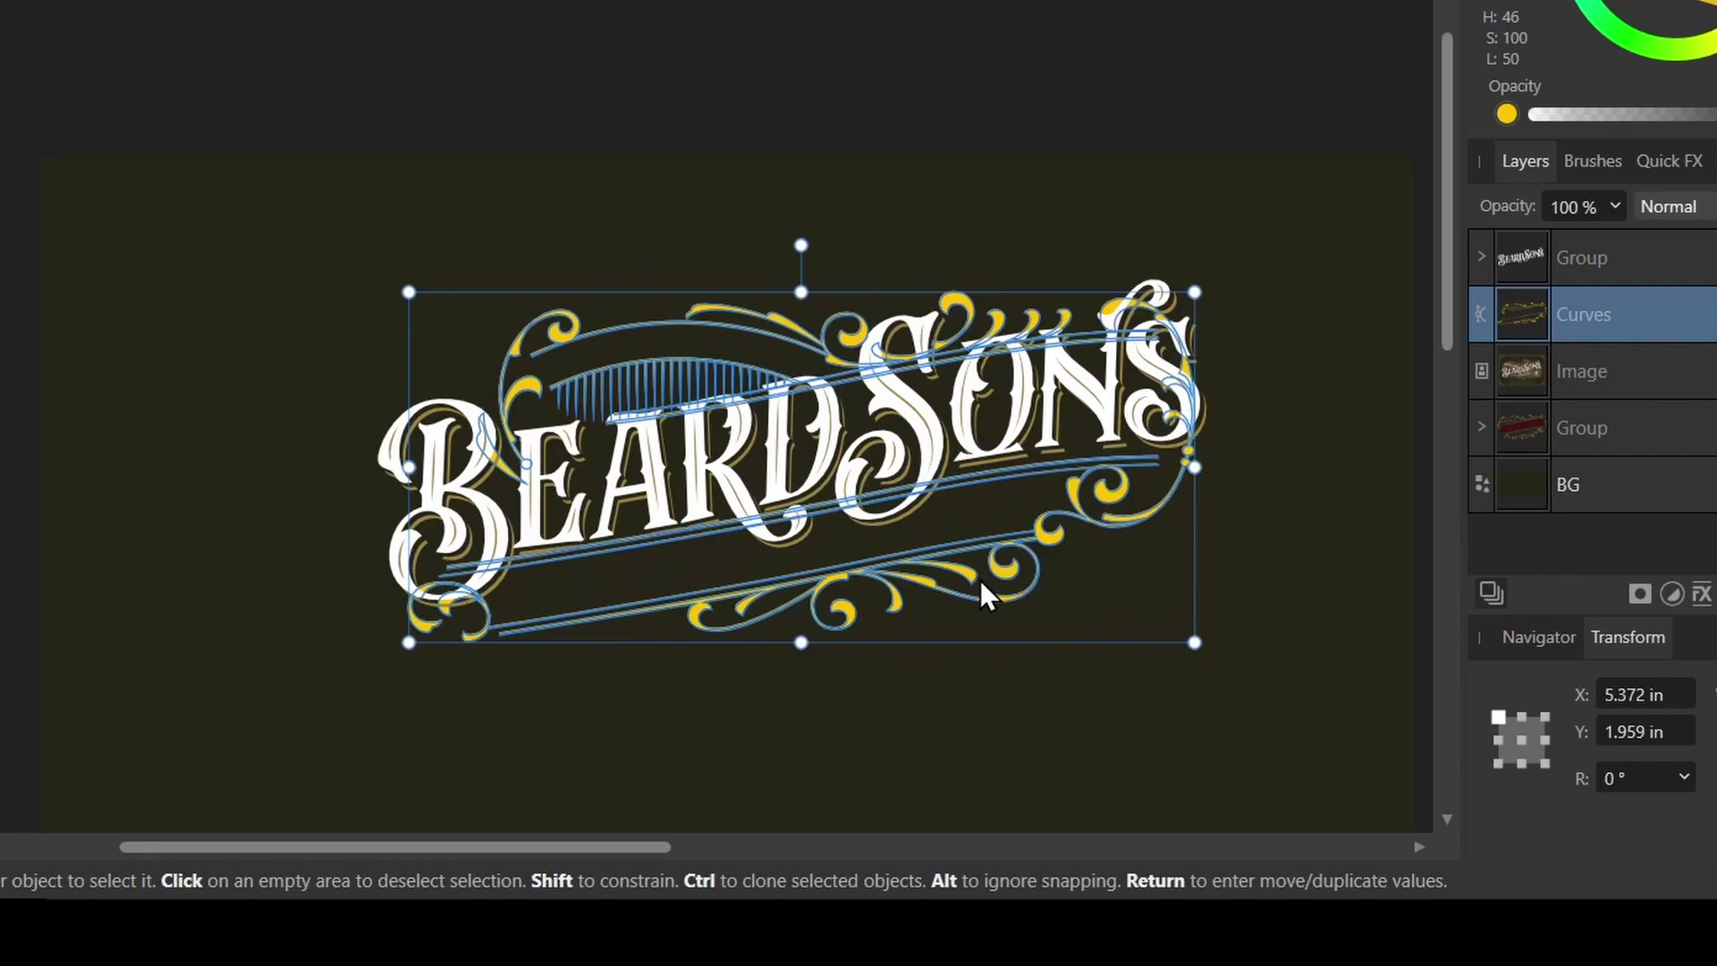
pyautogui.moveTo(980, 580); pyautogui.dragTo(974, 560)
pyautogui.moveTo(797, 618); pyautogui.dragTo(801, 632)
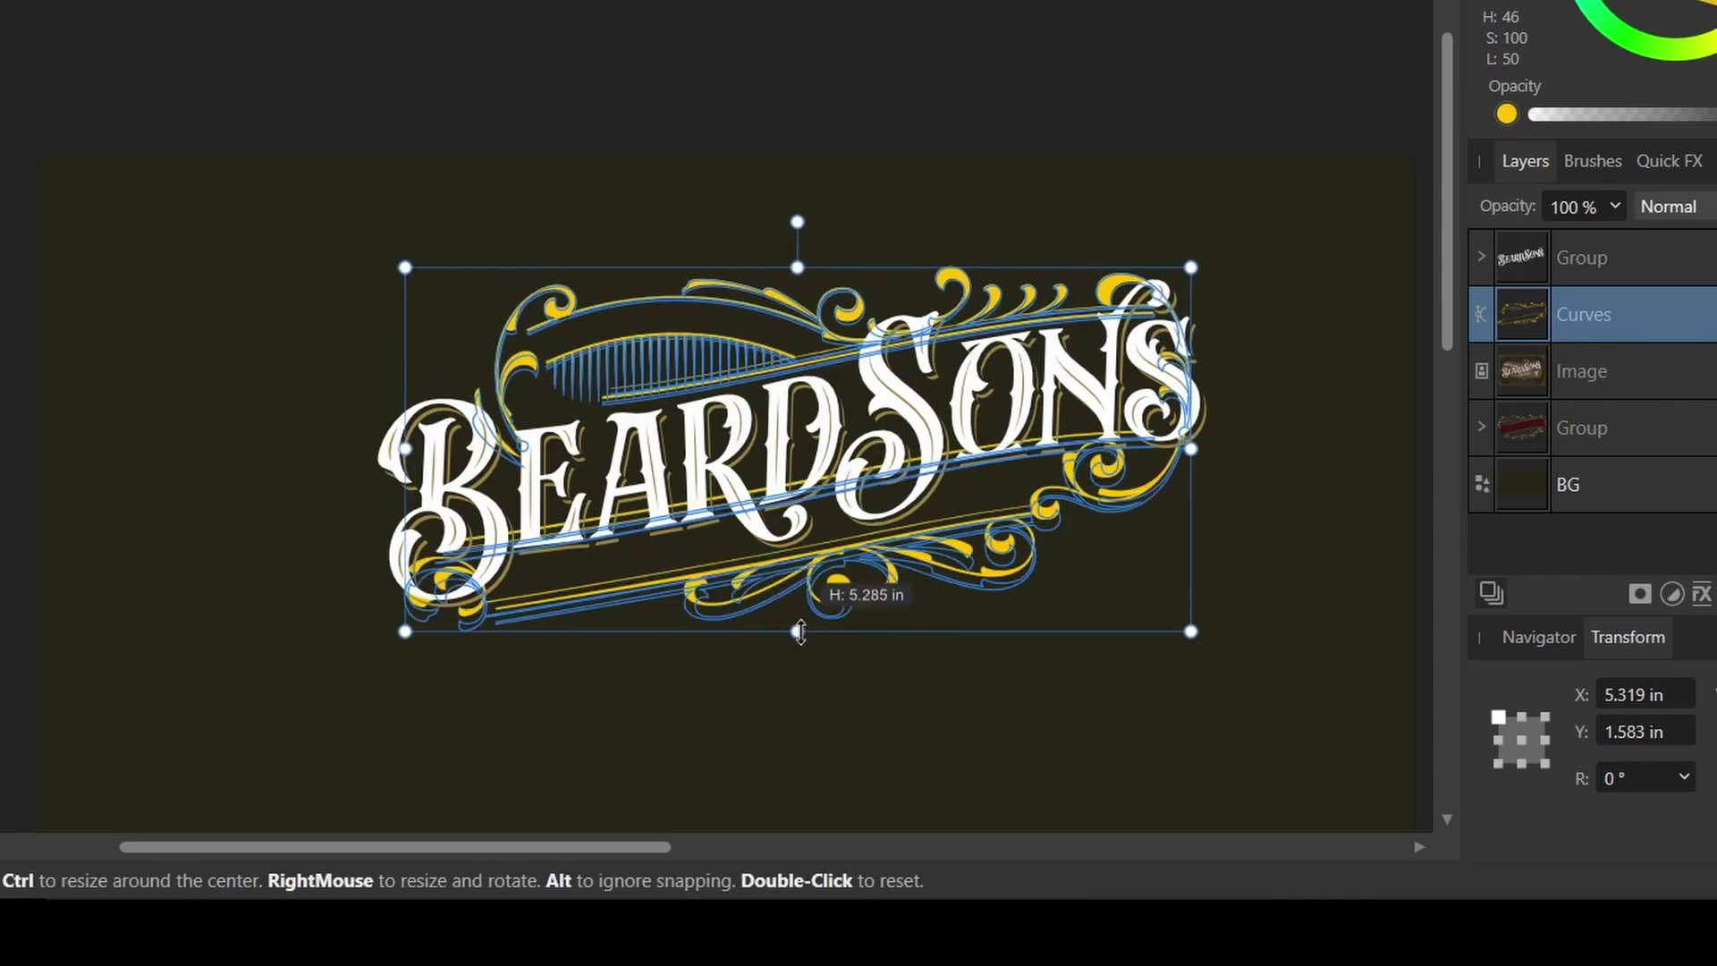